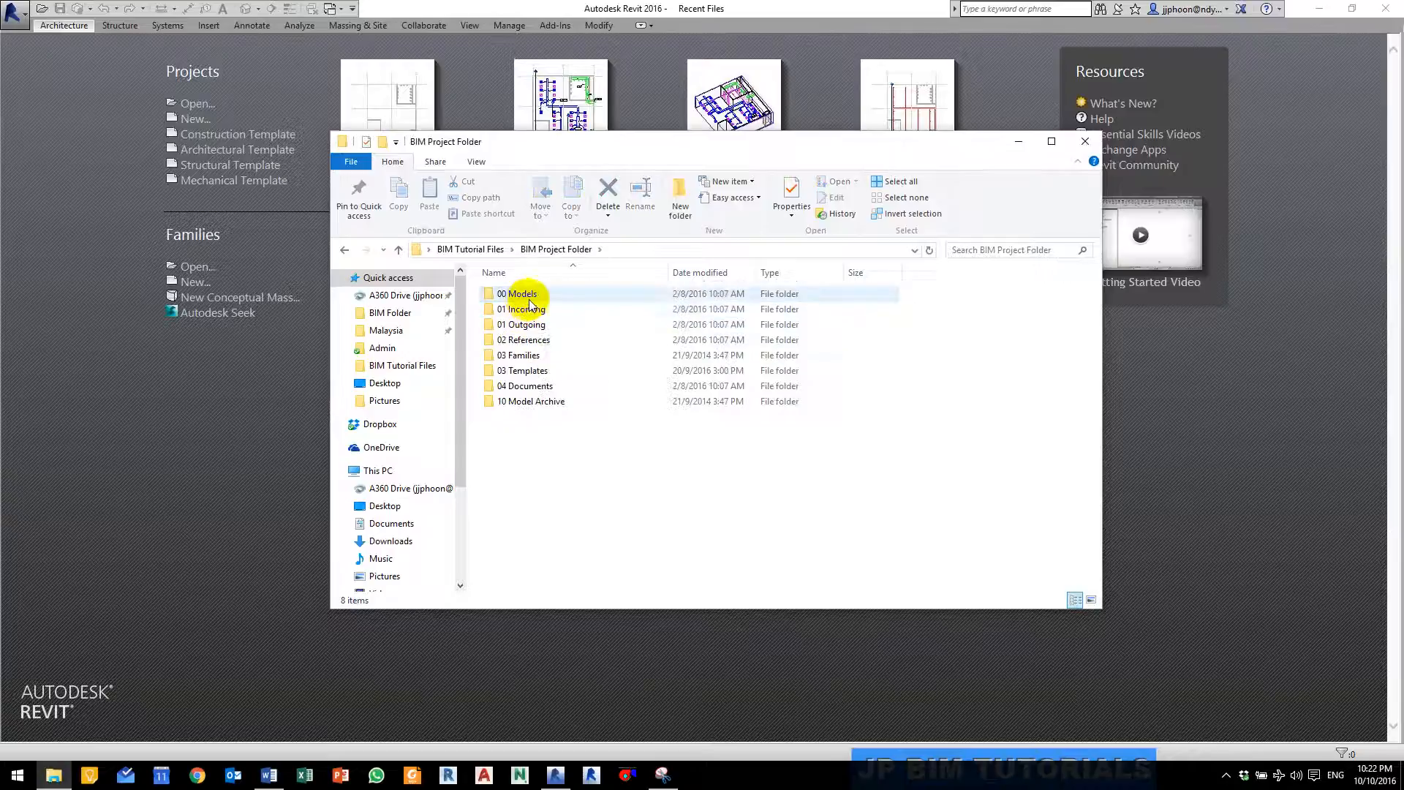
Step: Open the 1234-5_SPR_OVR_DM_00 - template for sprinkler project from 00 Models > FP > 01 Design Model in Revit
double_click(525, 294)
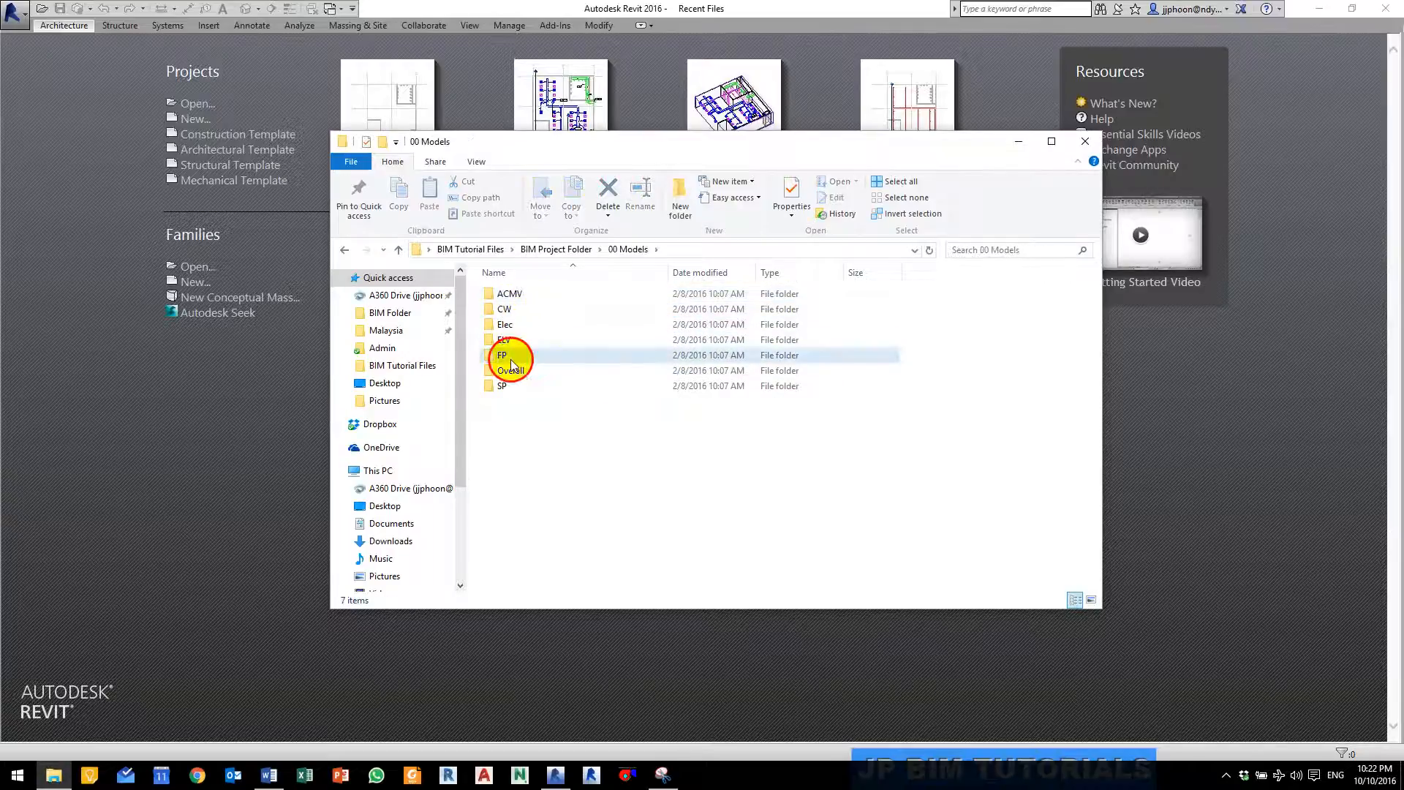
double_click(509, 355)
double_click(519, 308)
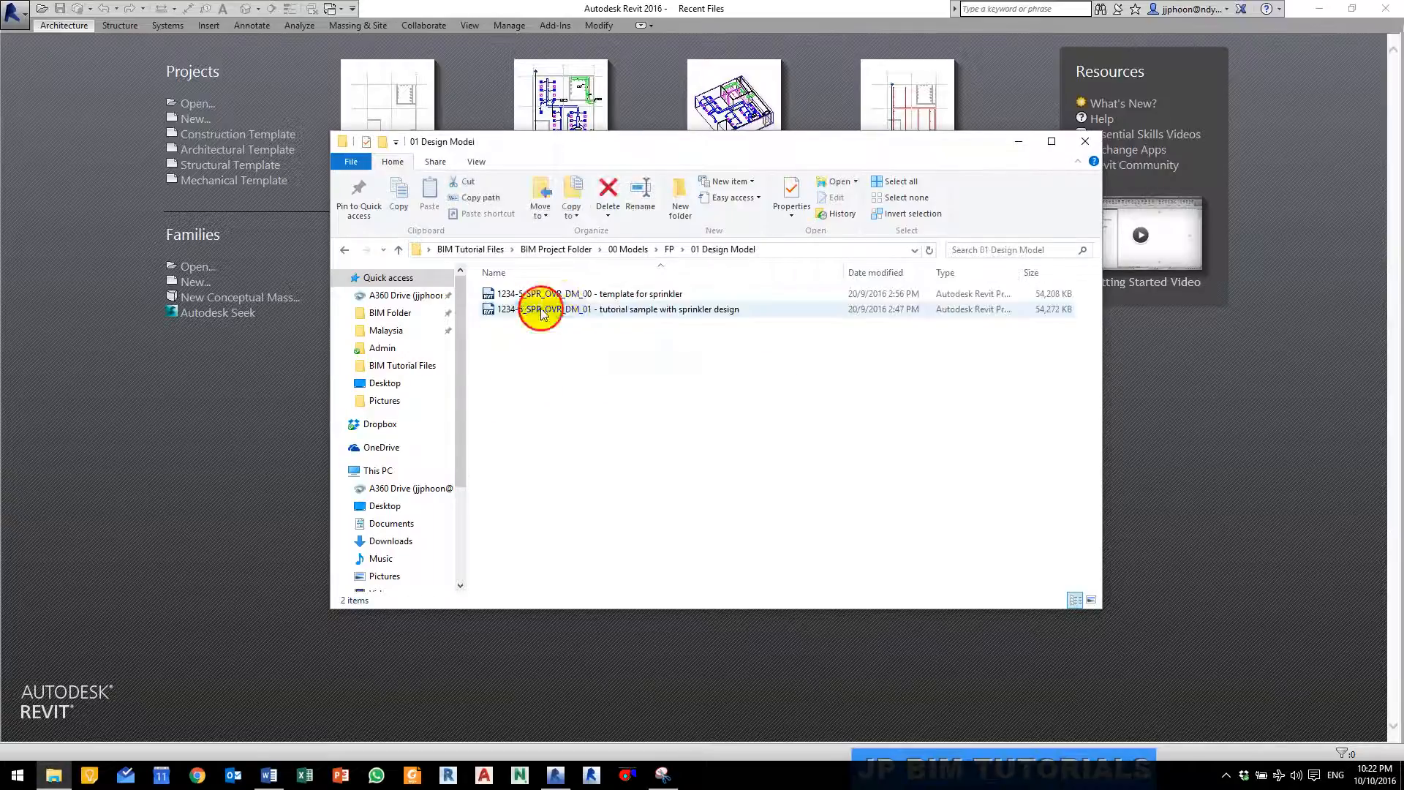
click(576, 296)
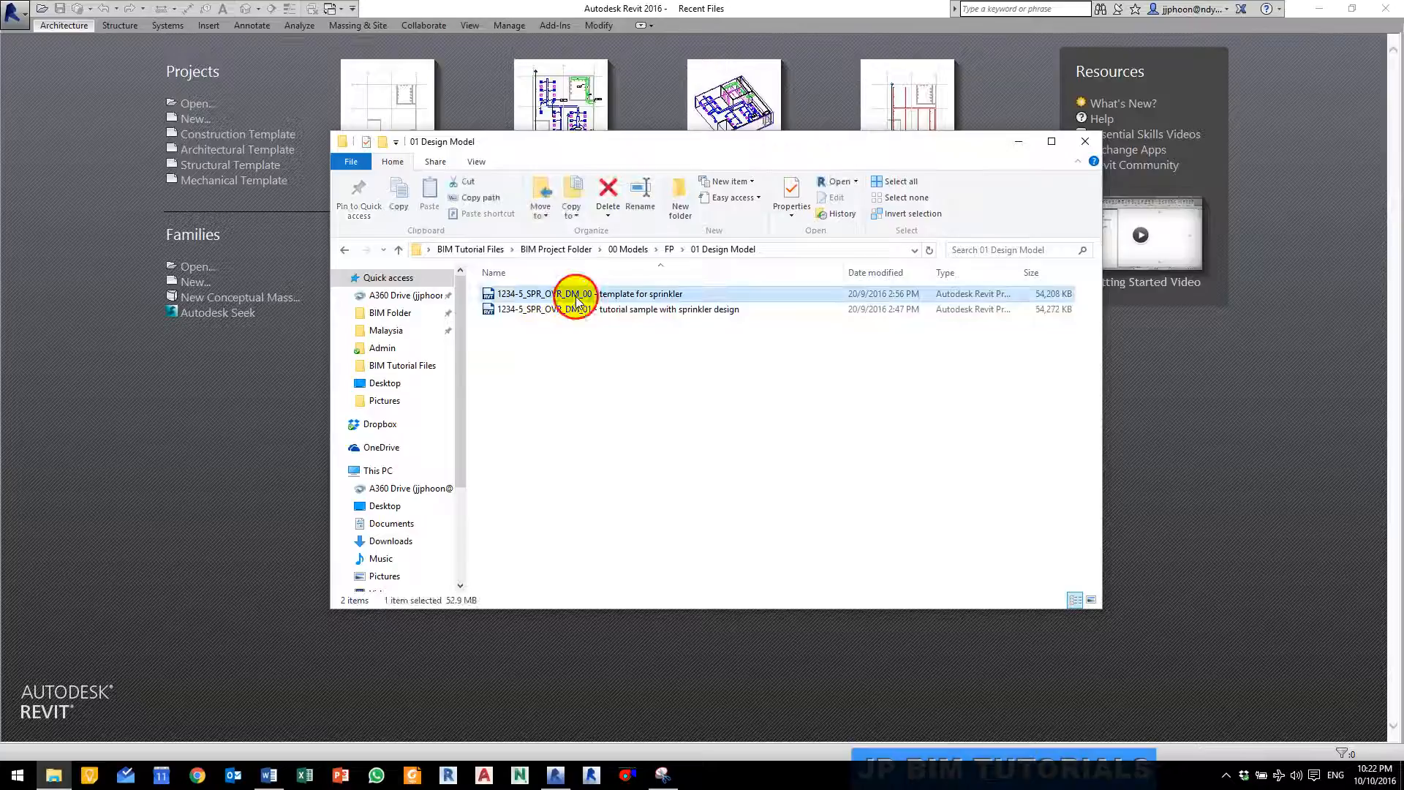
drag(577, 300, 1232, 479)
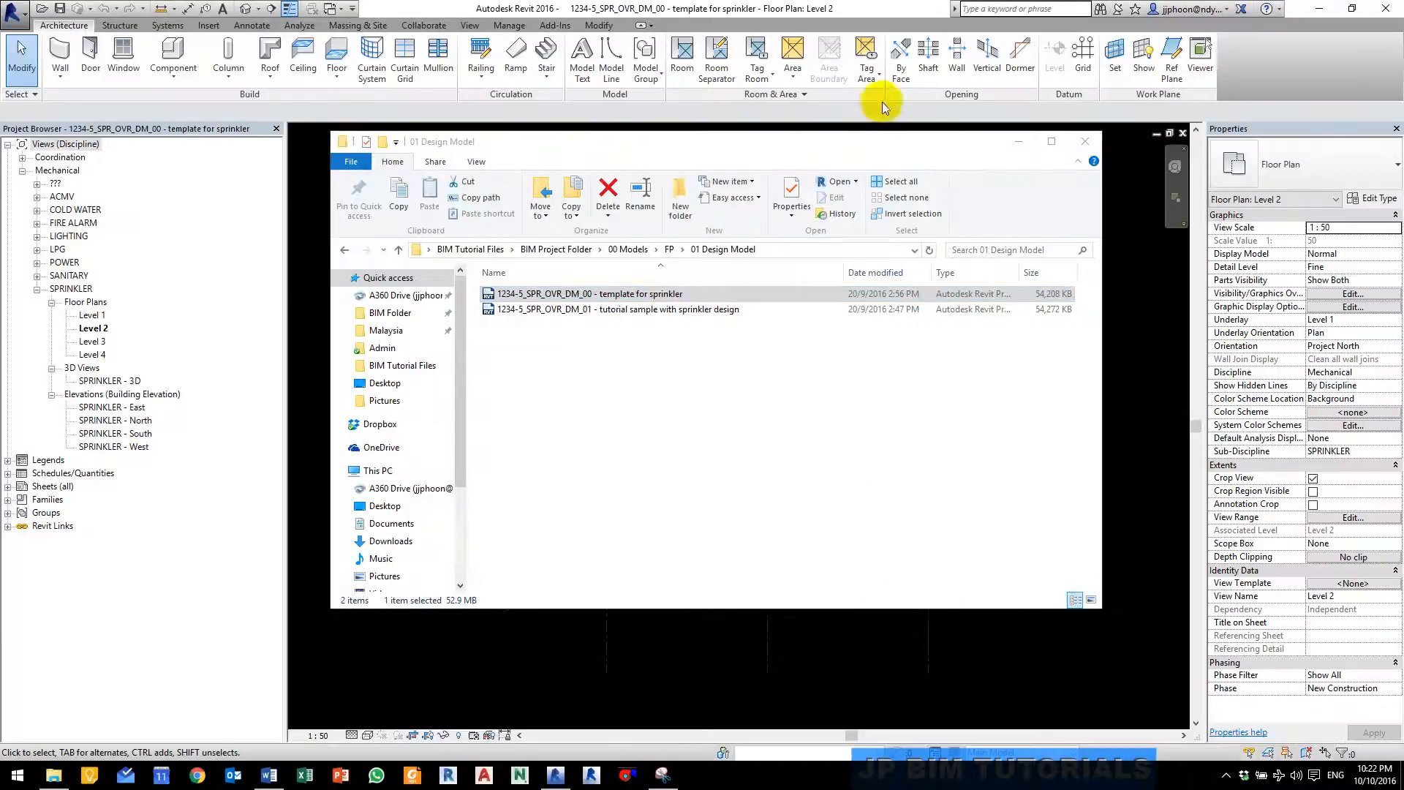
Step: Browse to the Library > Sprinklers > Sprinkler folder inside BIM Tutorial Files
drag(862, 145, 1007, 159)
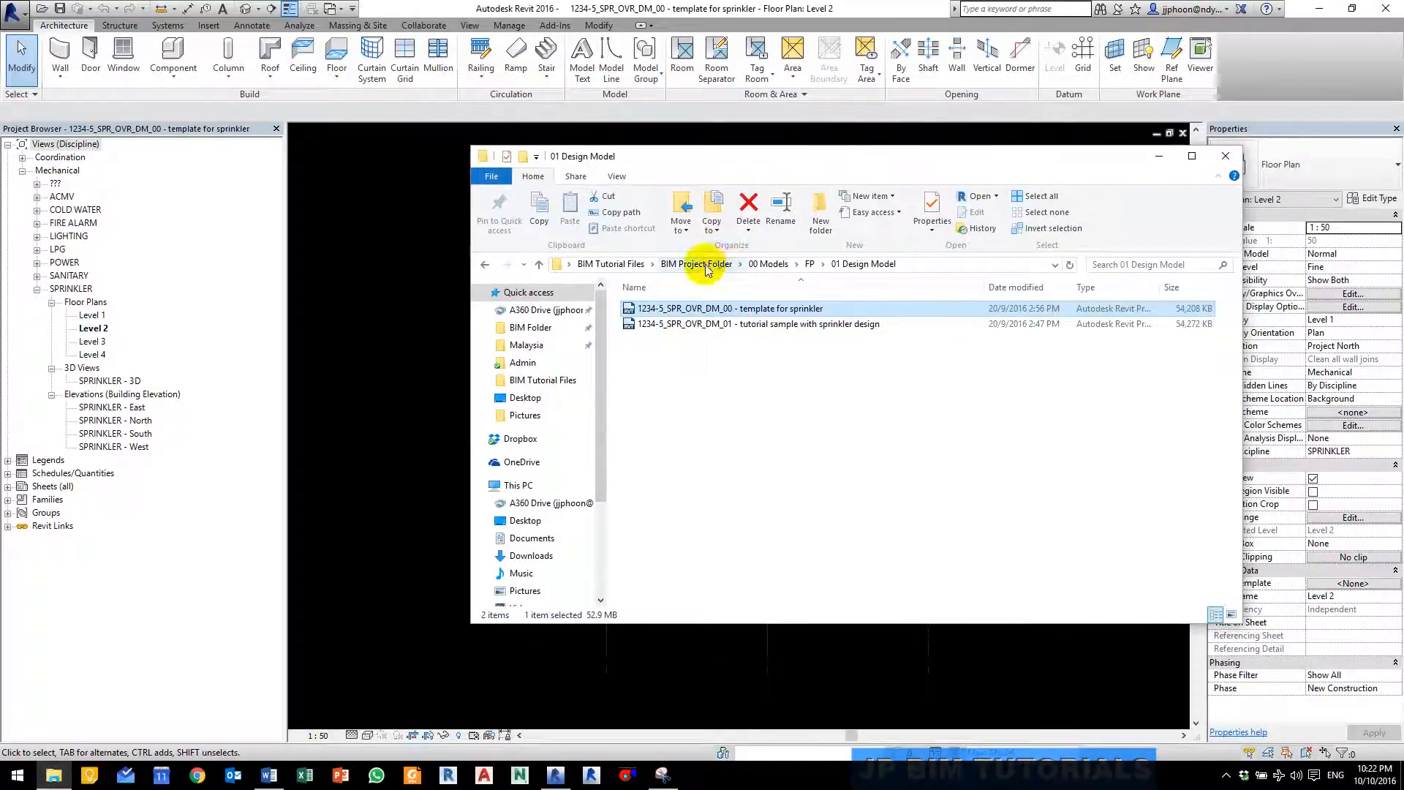
click(617, 265)
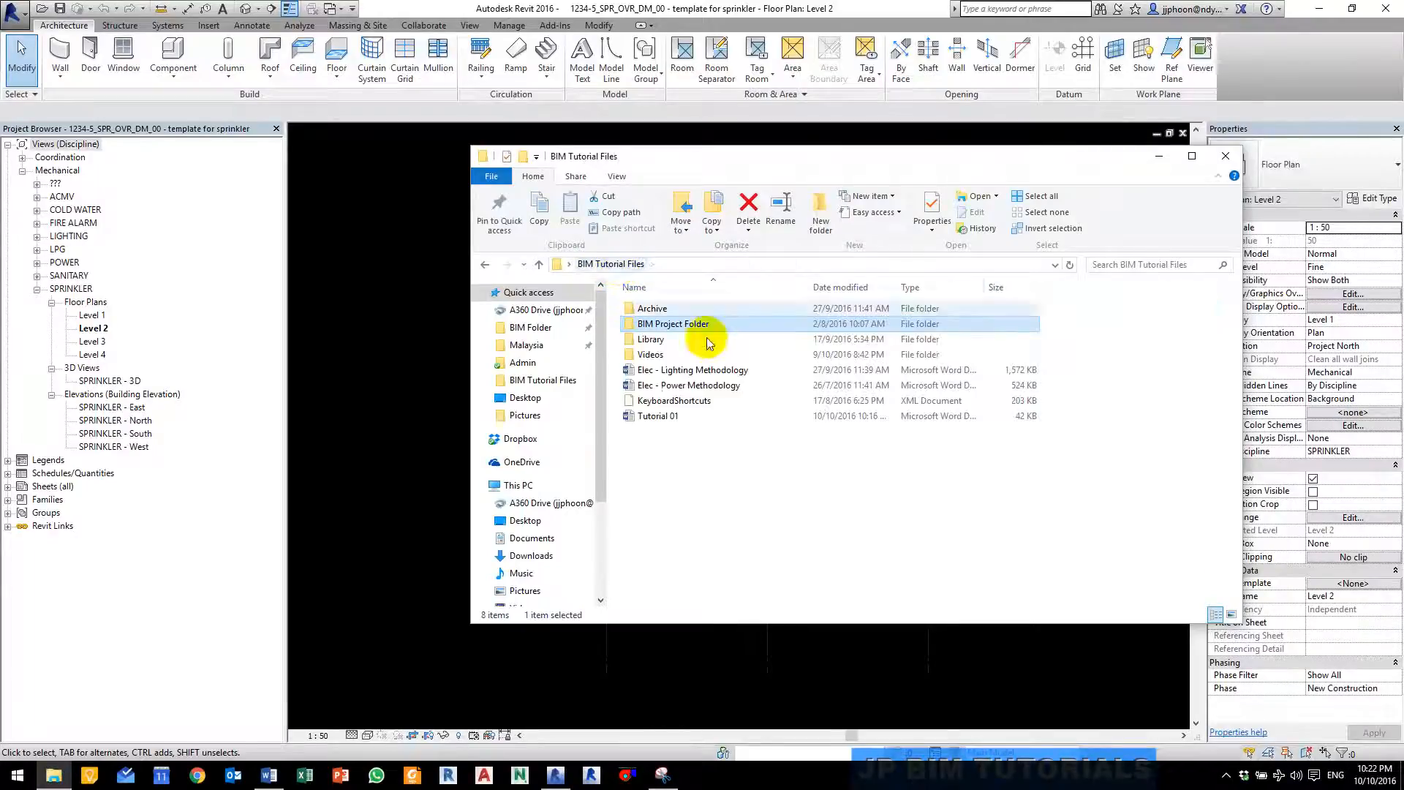
double_click(655, 341)
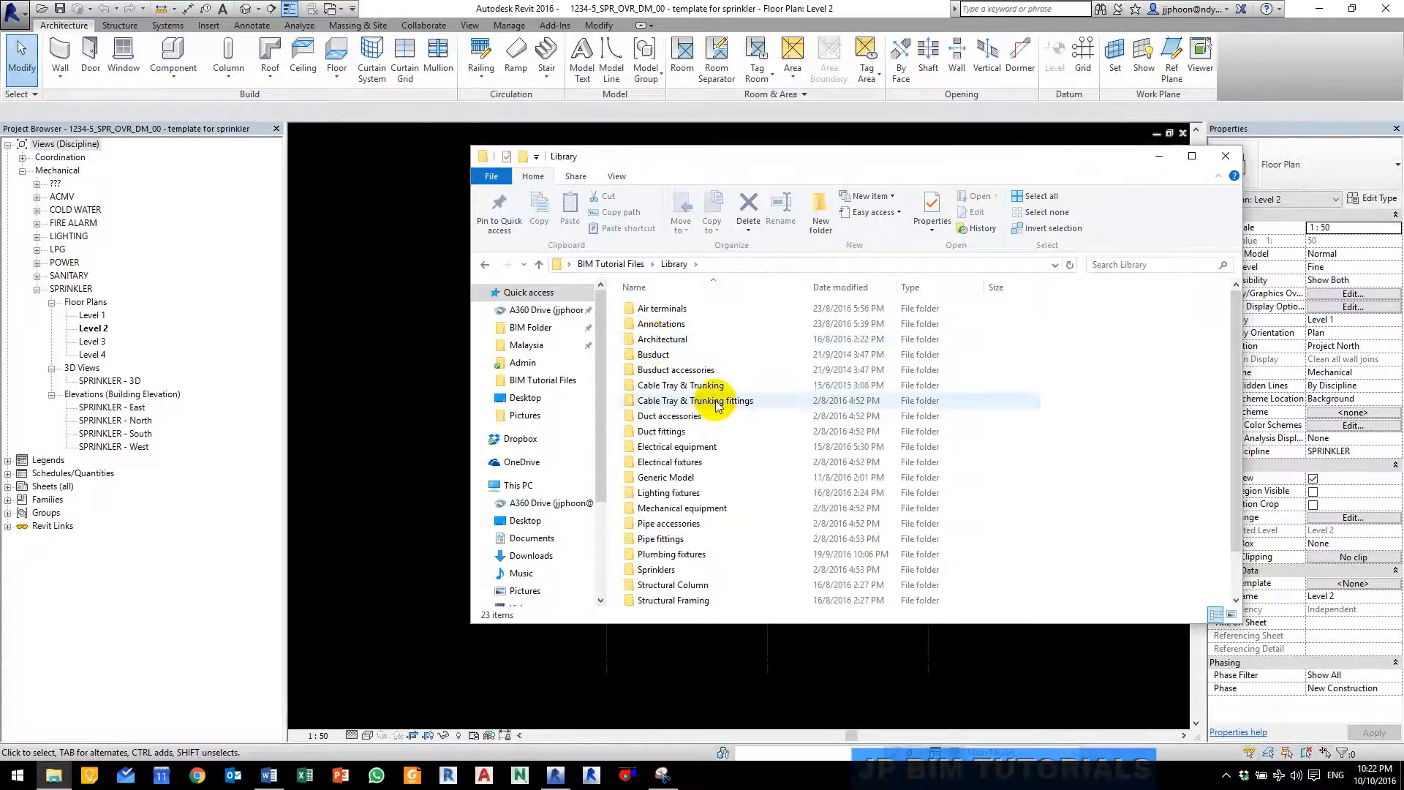
scroll(665, 541, down, 1)
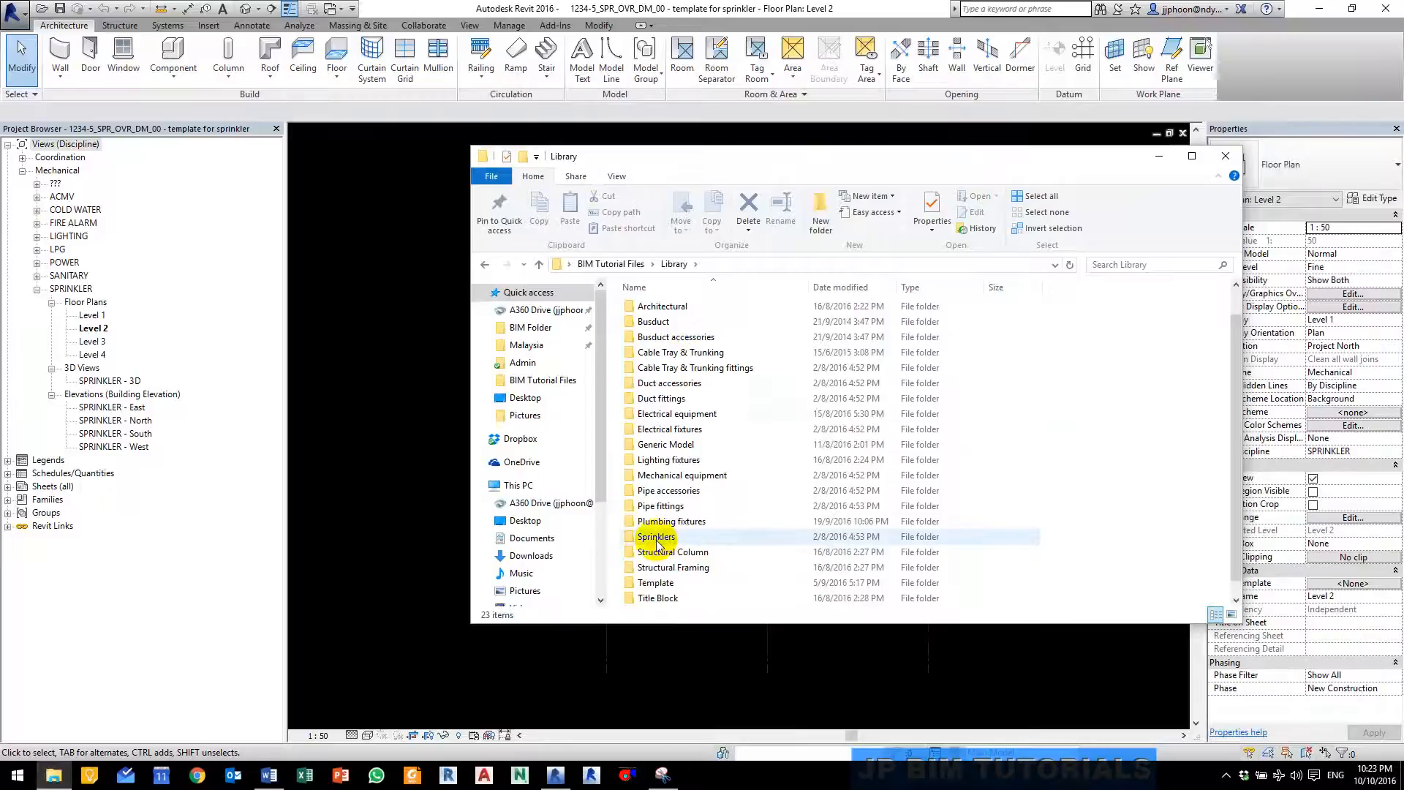
double_click(656, 541)
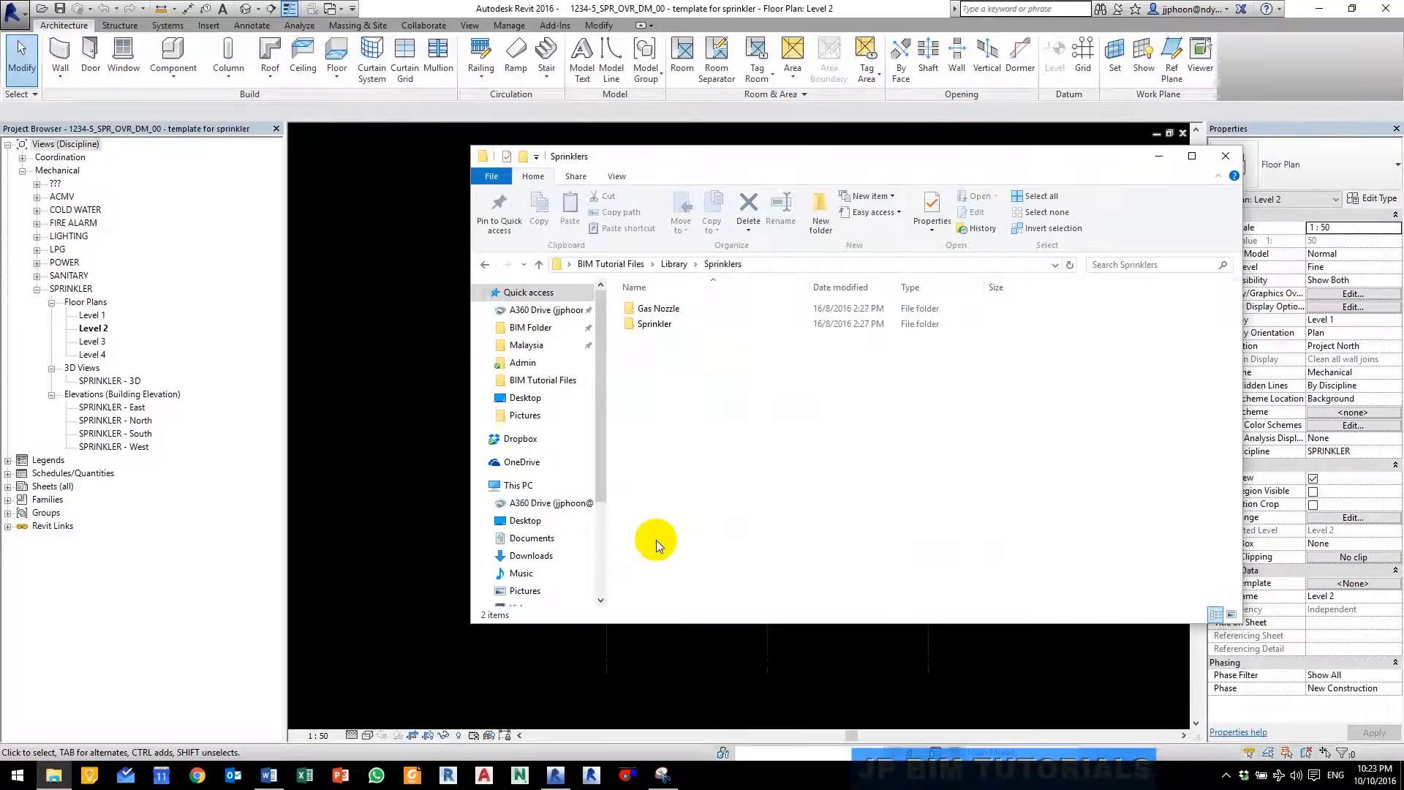
double_click(655, 325)
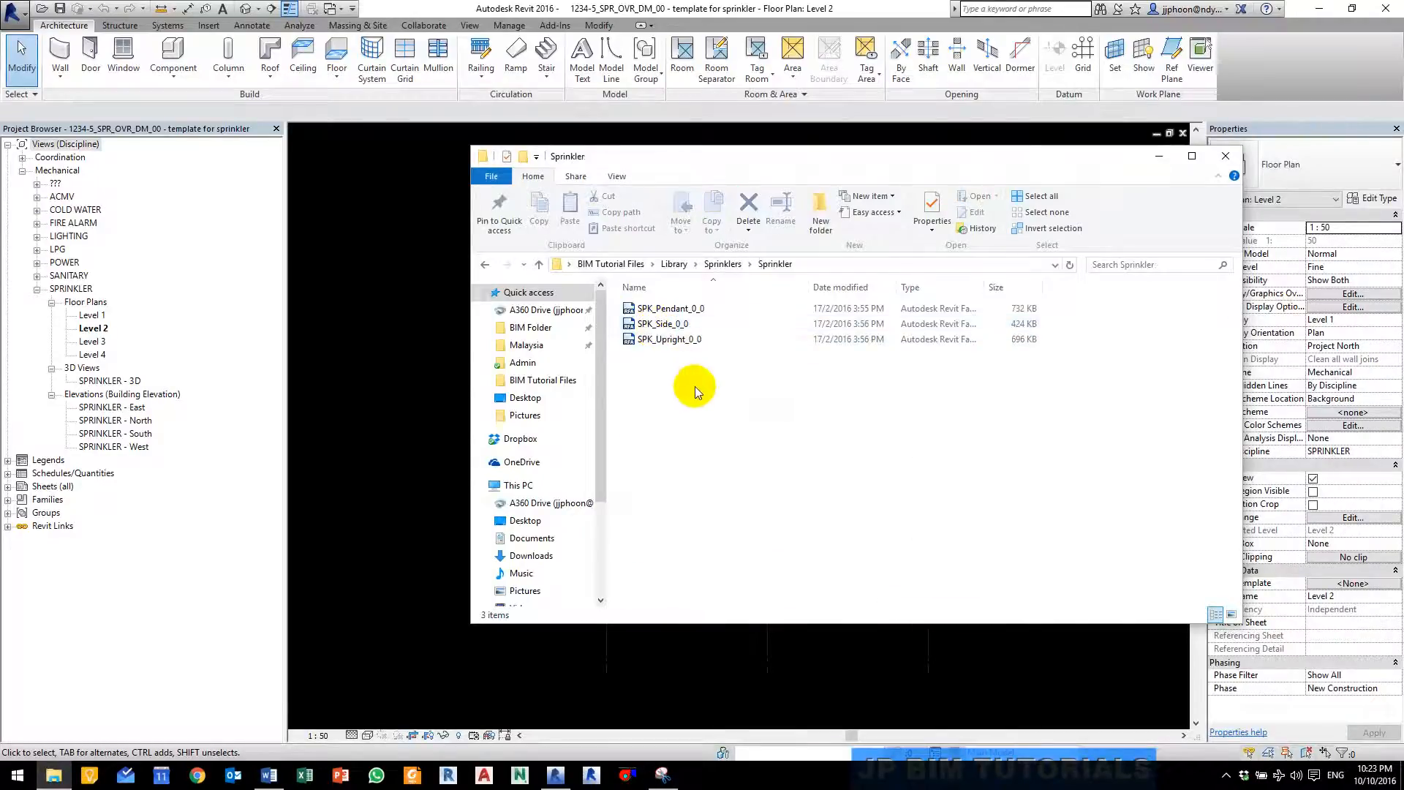
Step: Load the SPK_Pendant_0_0 and SPK_Upright_0_0 families from the Sprinkler folder into the open Revit project
click(691, 310)
ctrl+click(660, 339)
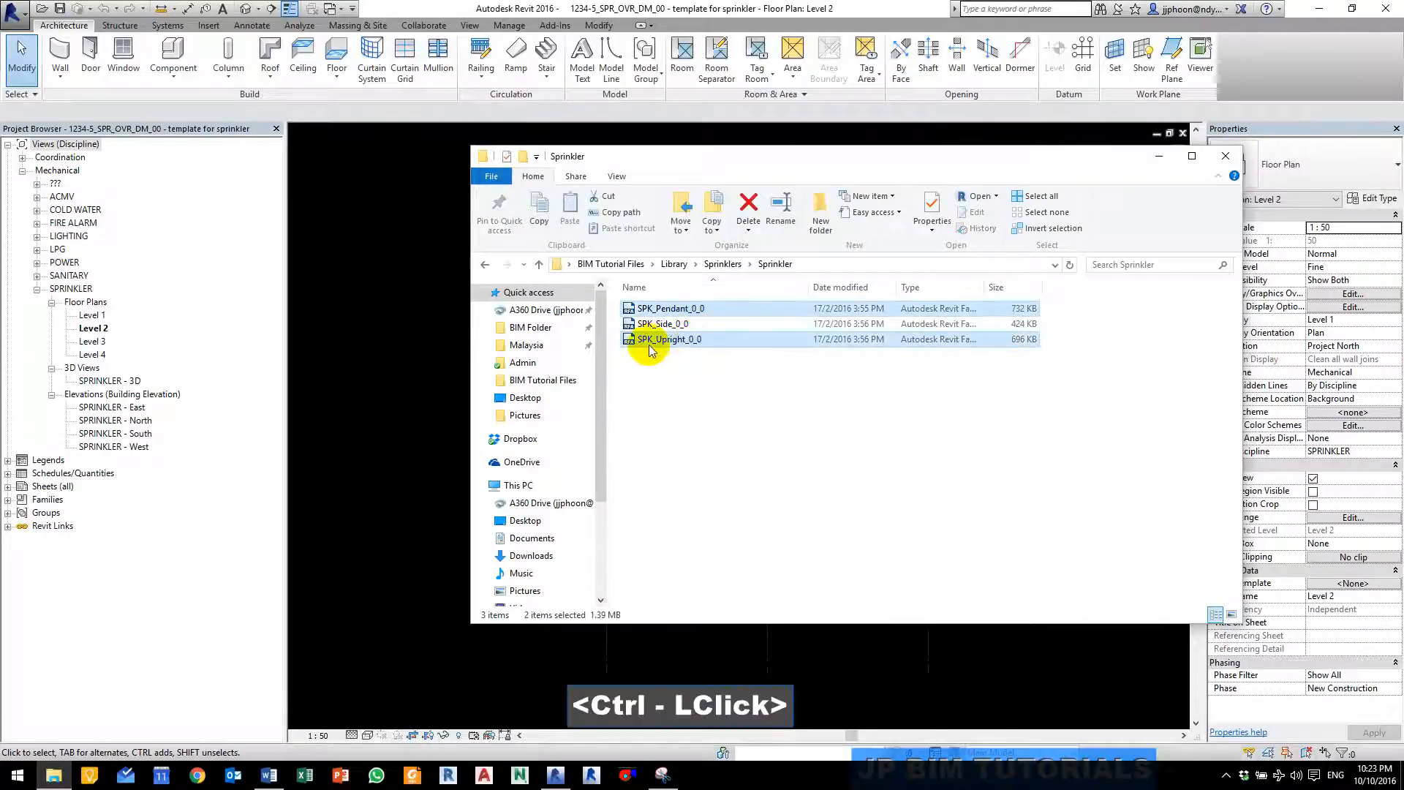
drag(655, 340, 392, 405)
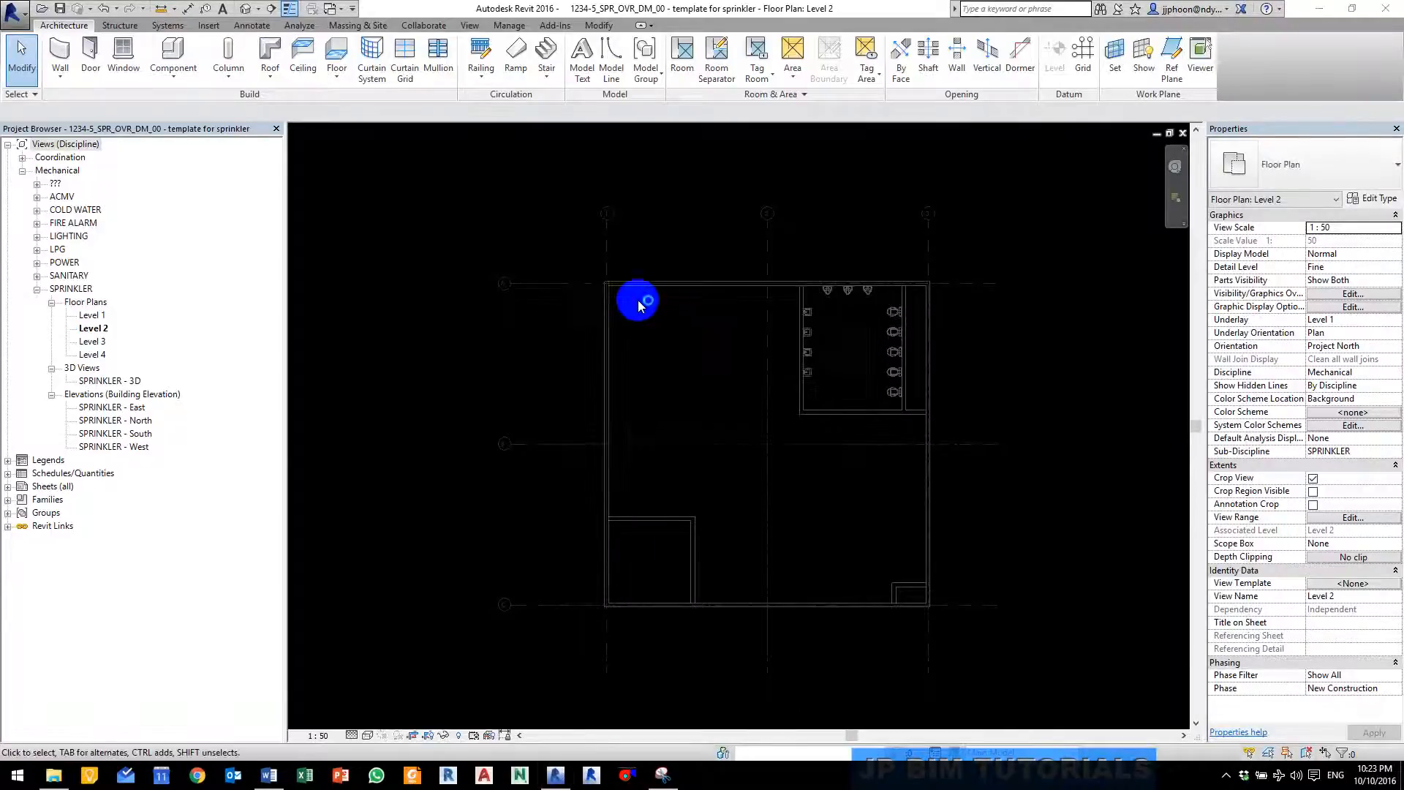
Step: Draw a vertical detail line about 11300 mm long in the NDY_Dash_Yellow style along grid 1, starting above the building's upper wall
scroll(682, 311, up, 2)
scroll(682, 312, up, 1)
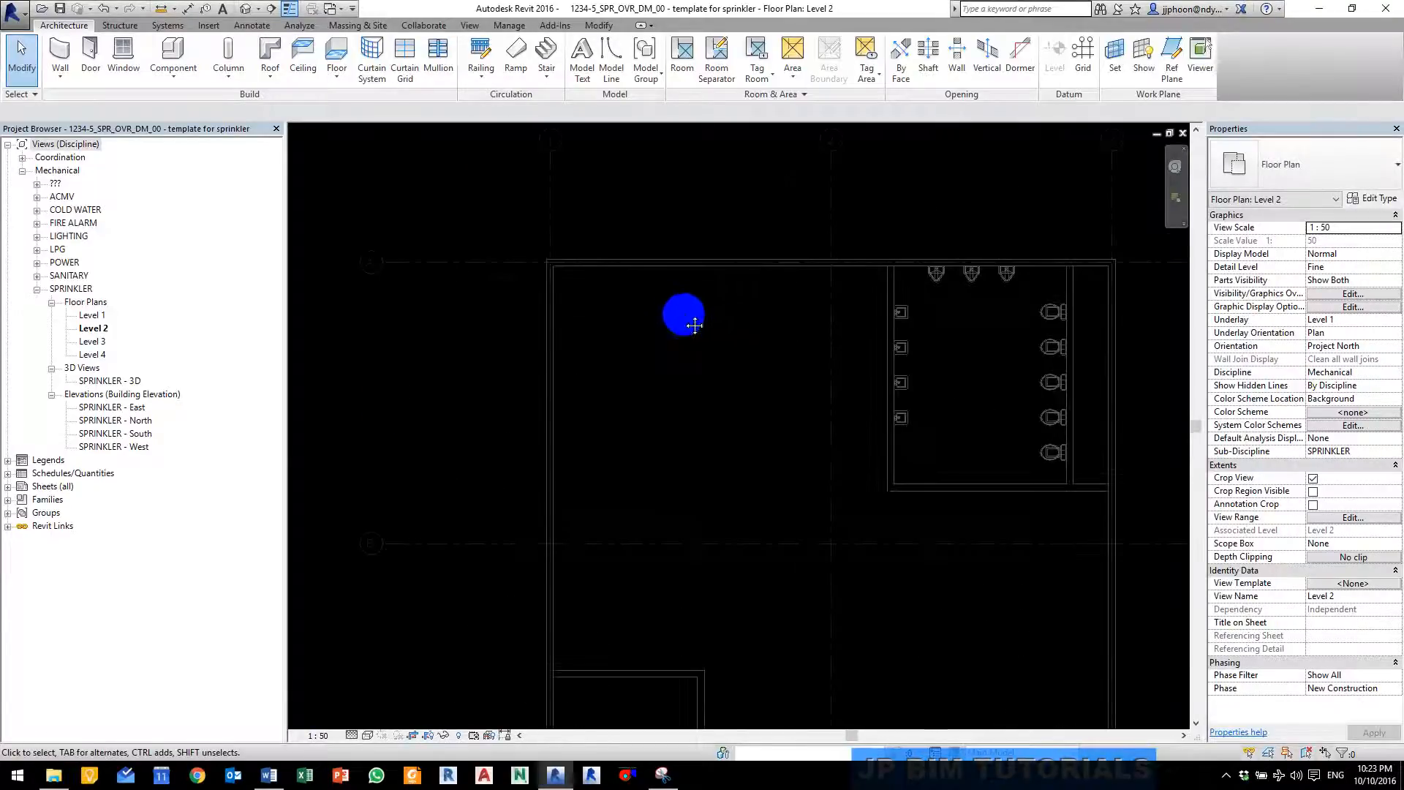
middle_drag(682, 311, 591, 320)
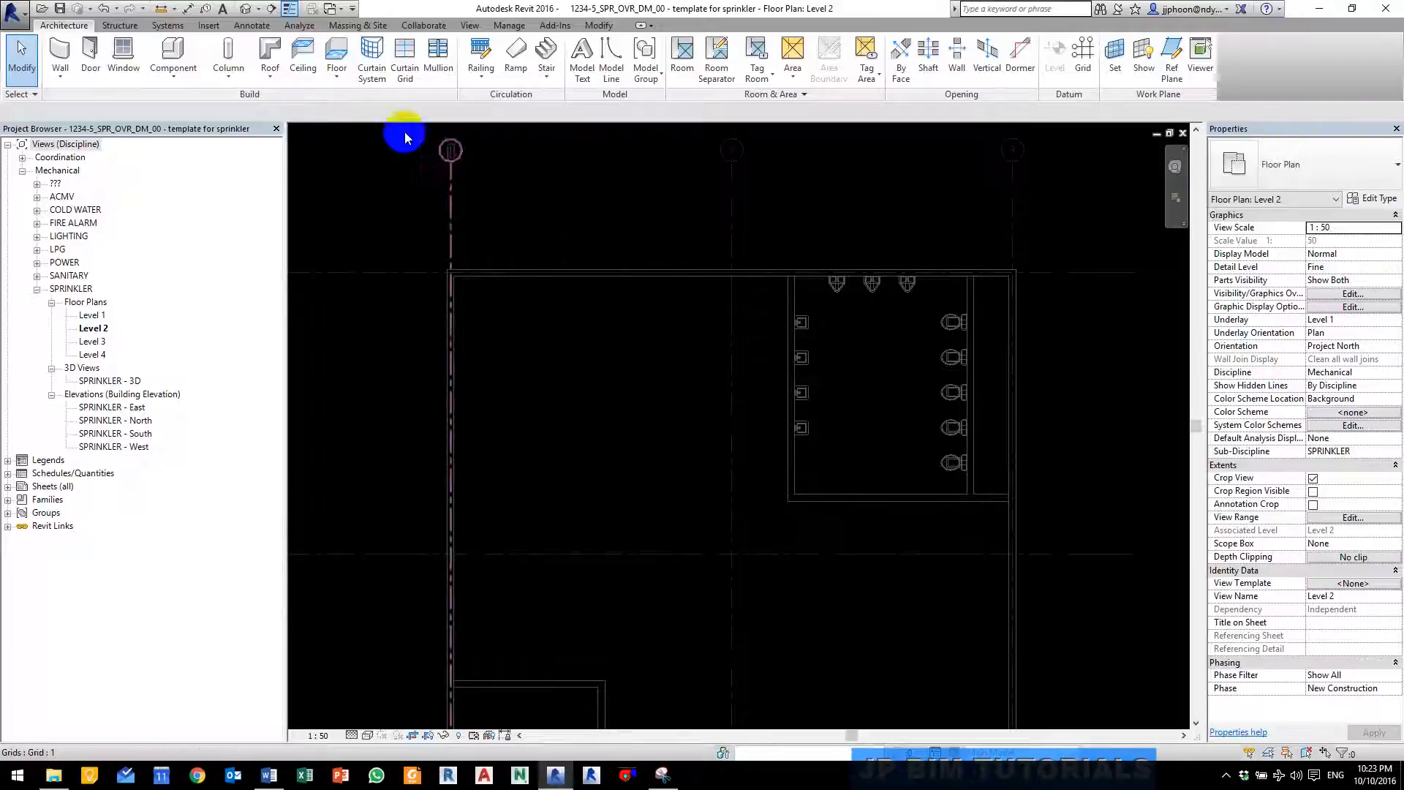
click(256, 27)
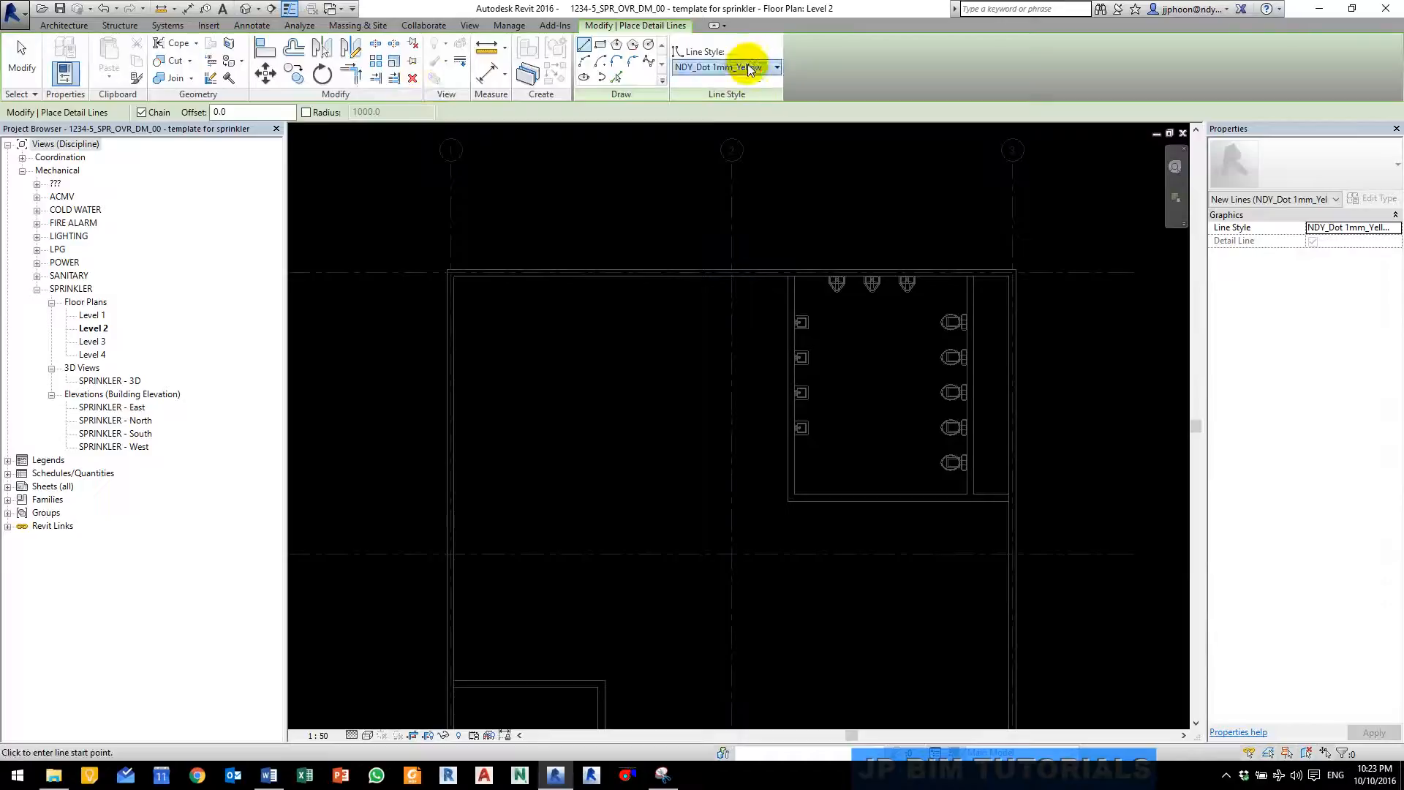
click(750, 68)
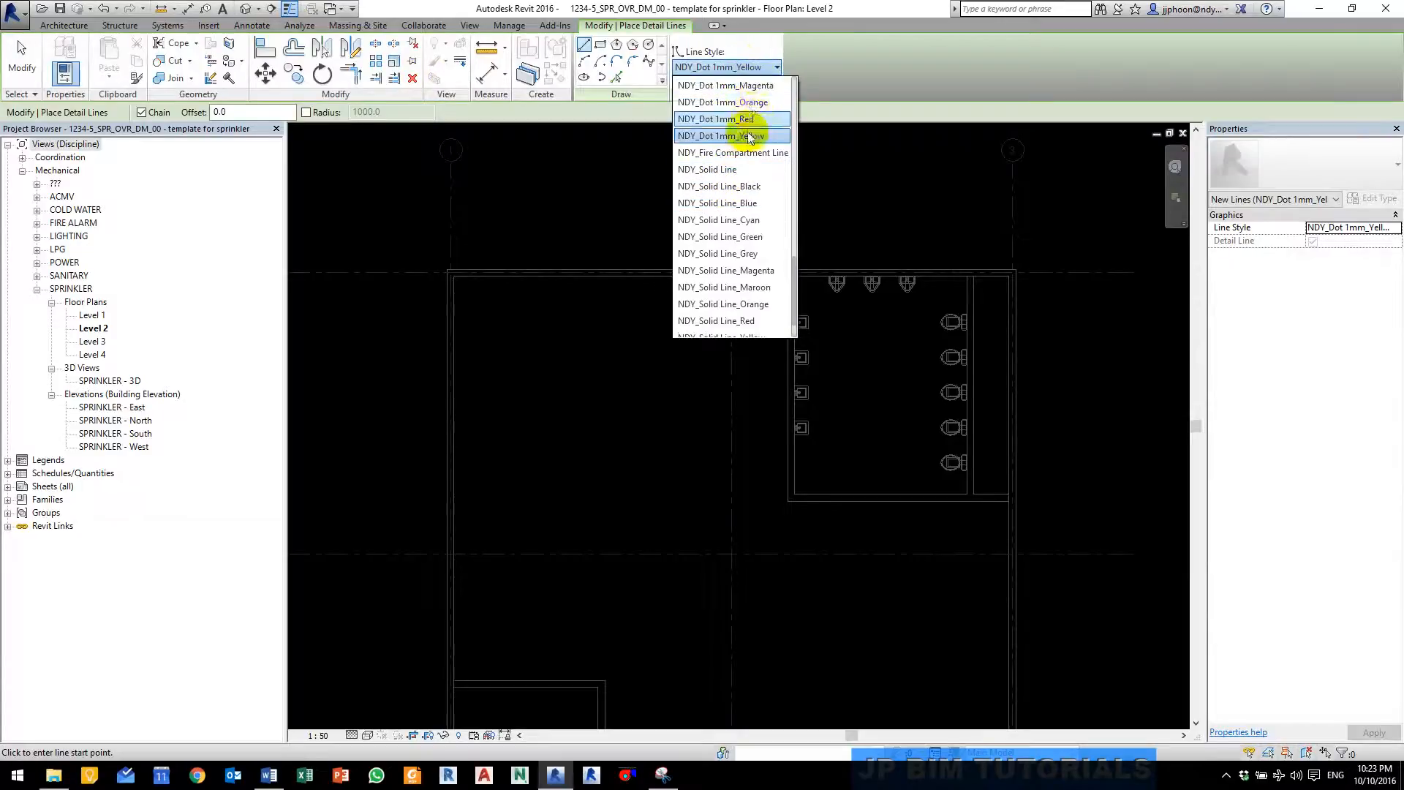
scroll(742, 124, up, 3)
scroll(735, 110, up, 2)
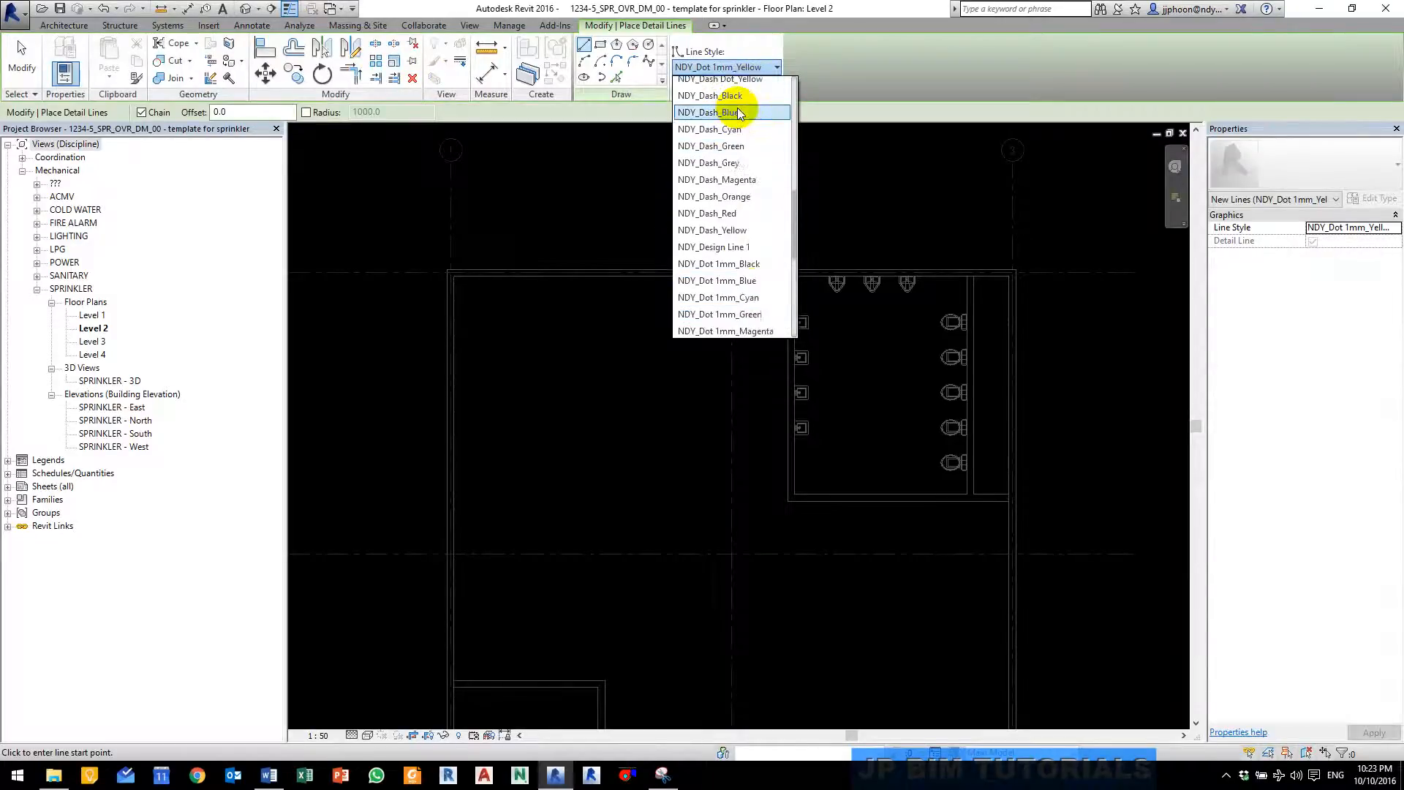
click(732, 229)
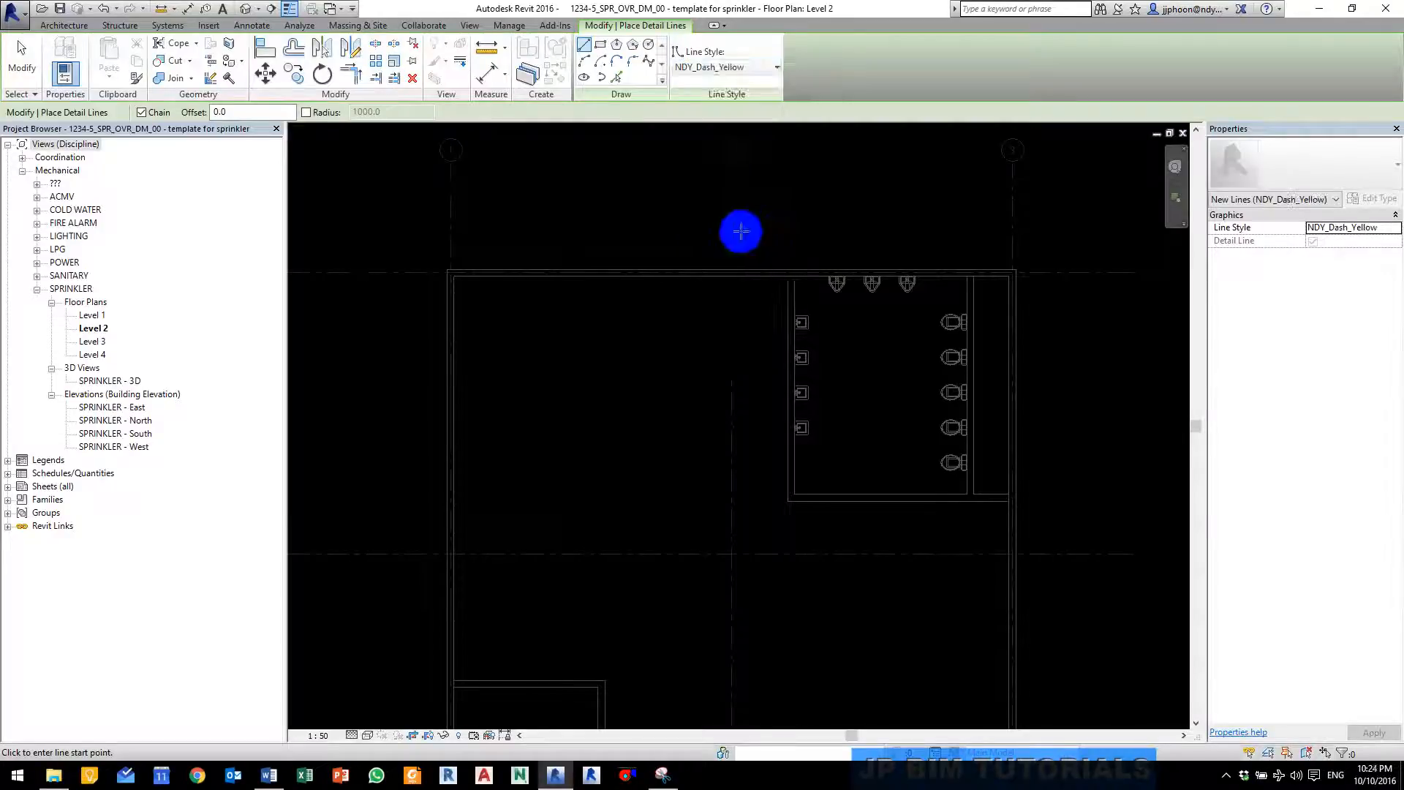
click(451, 218)
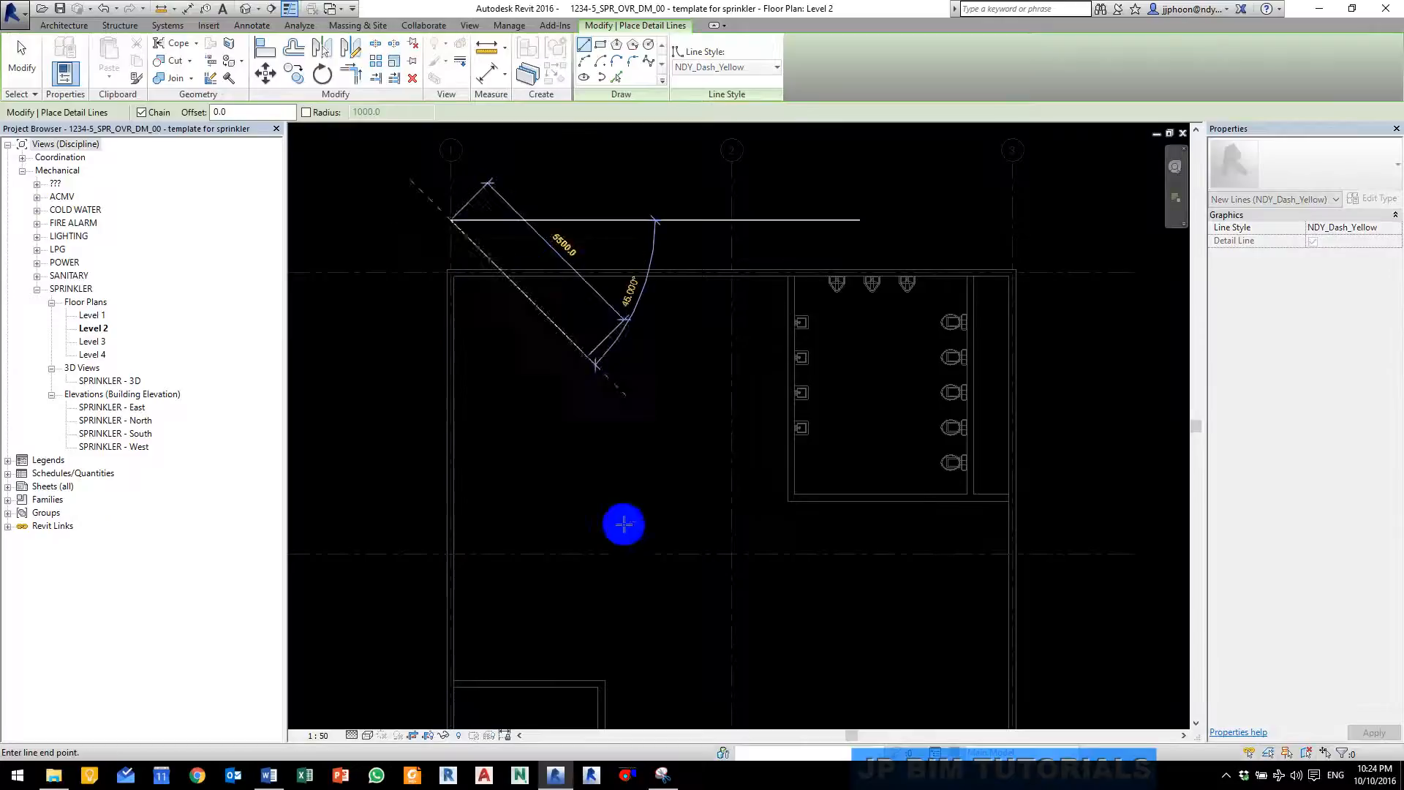
click(451, 618)
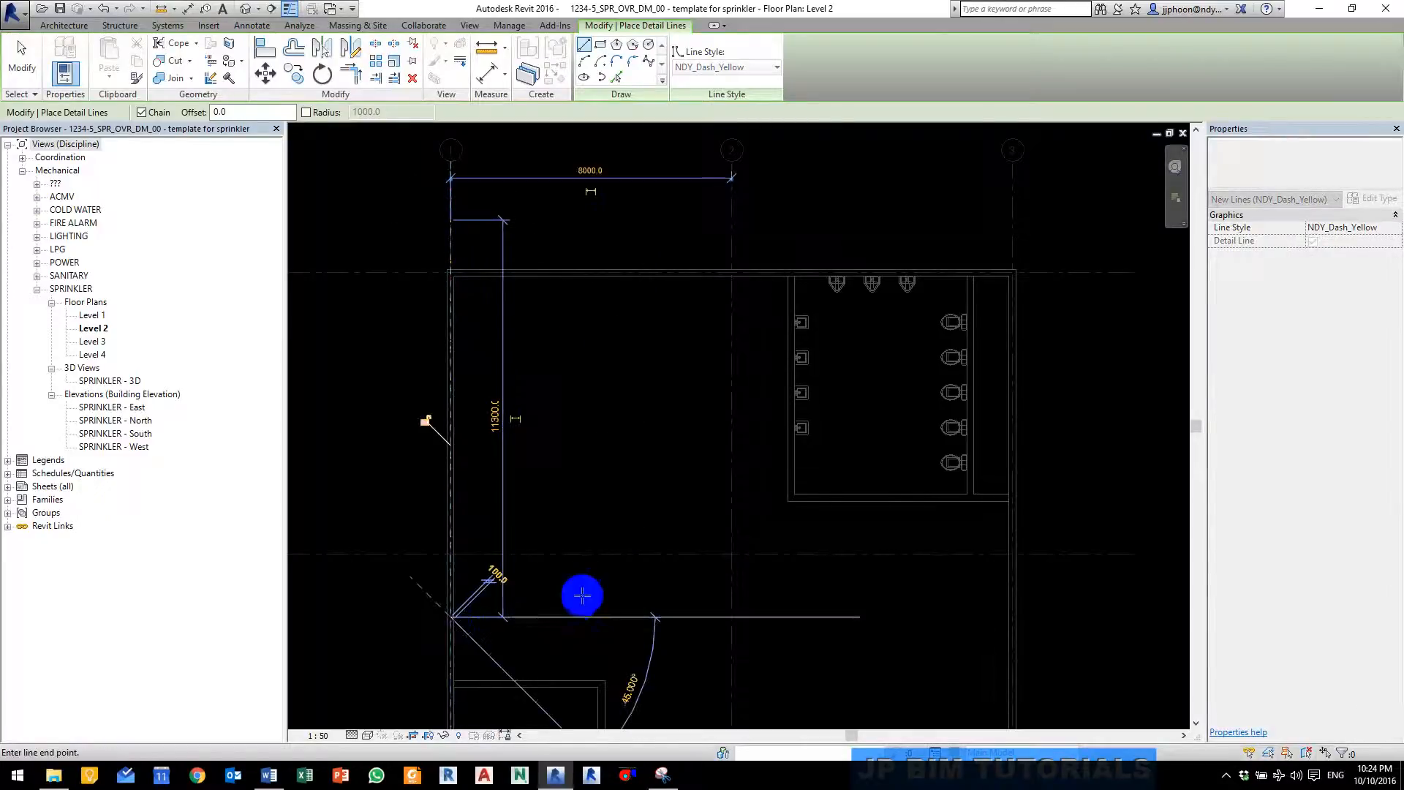
key(Escape)
key(Escape)
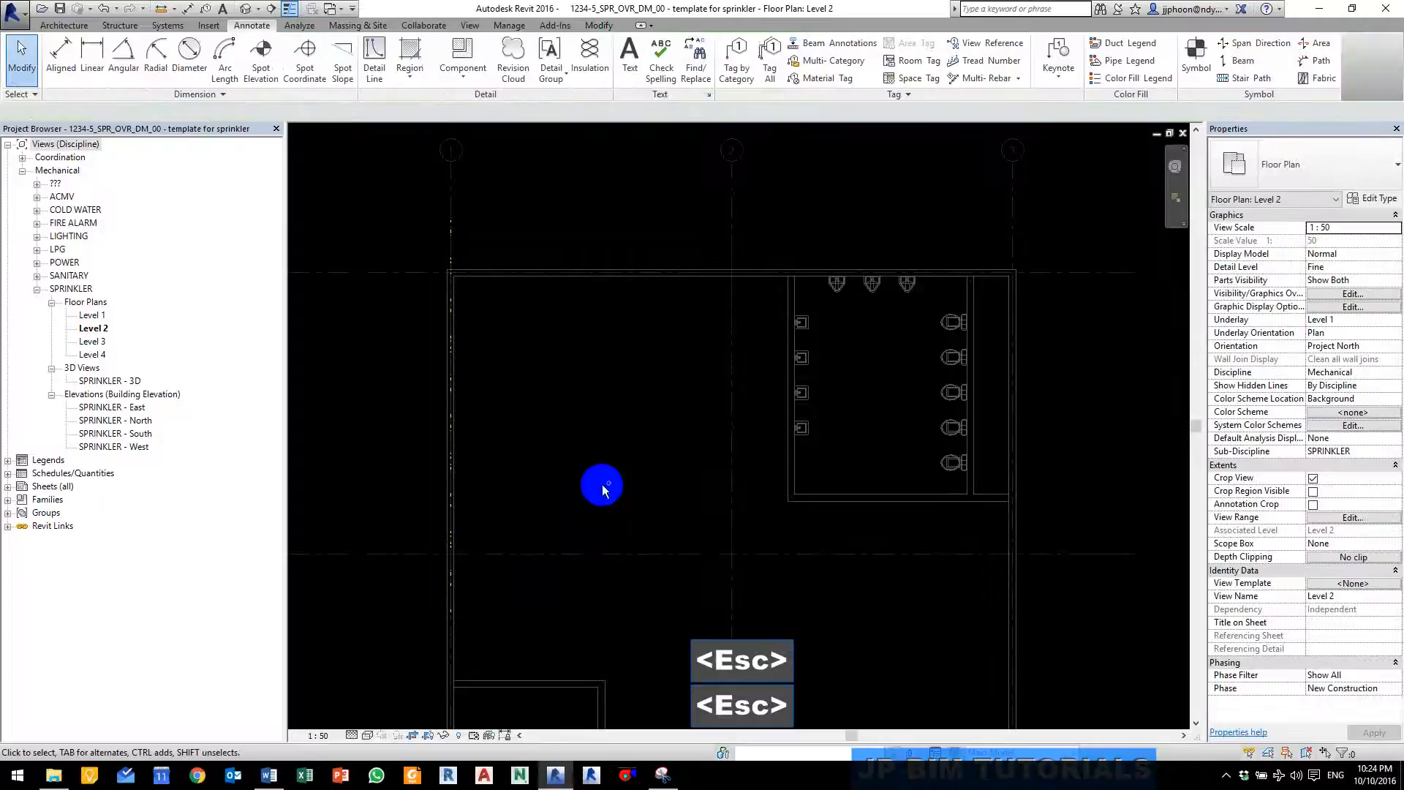
Step: Copy the yellow dashed line on grid 1 horizontally 2000 mm to the right, with multiple copies enabled
click(489, 230)
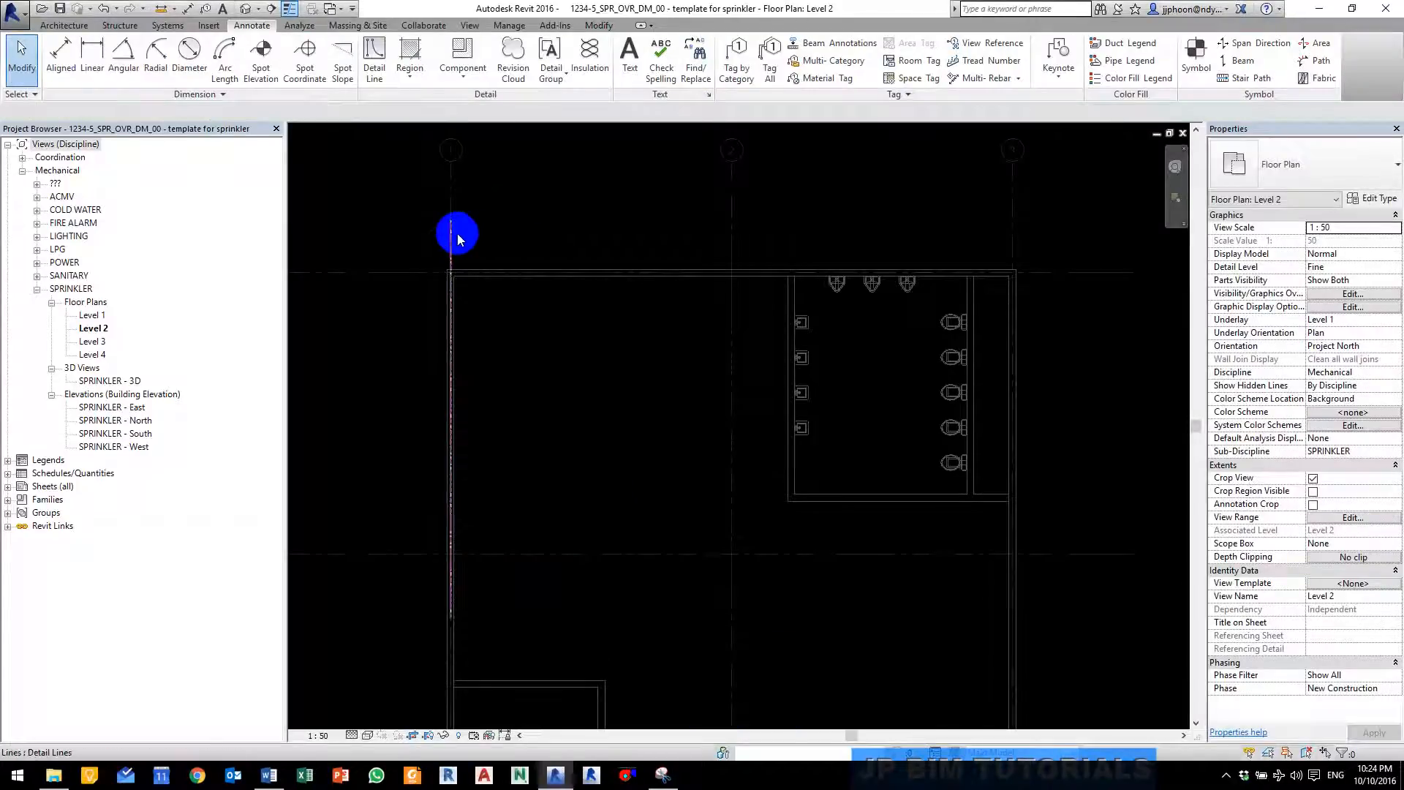
click(456, 234)
key(c)
key(c)
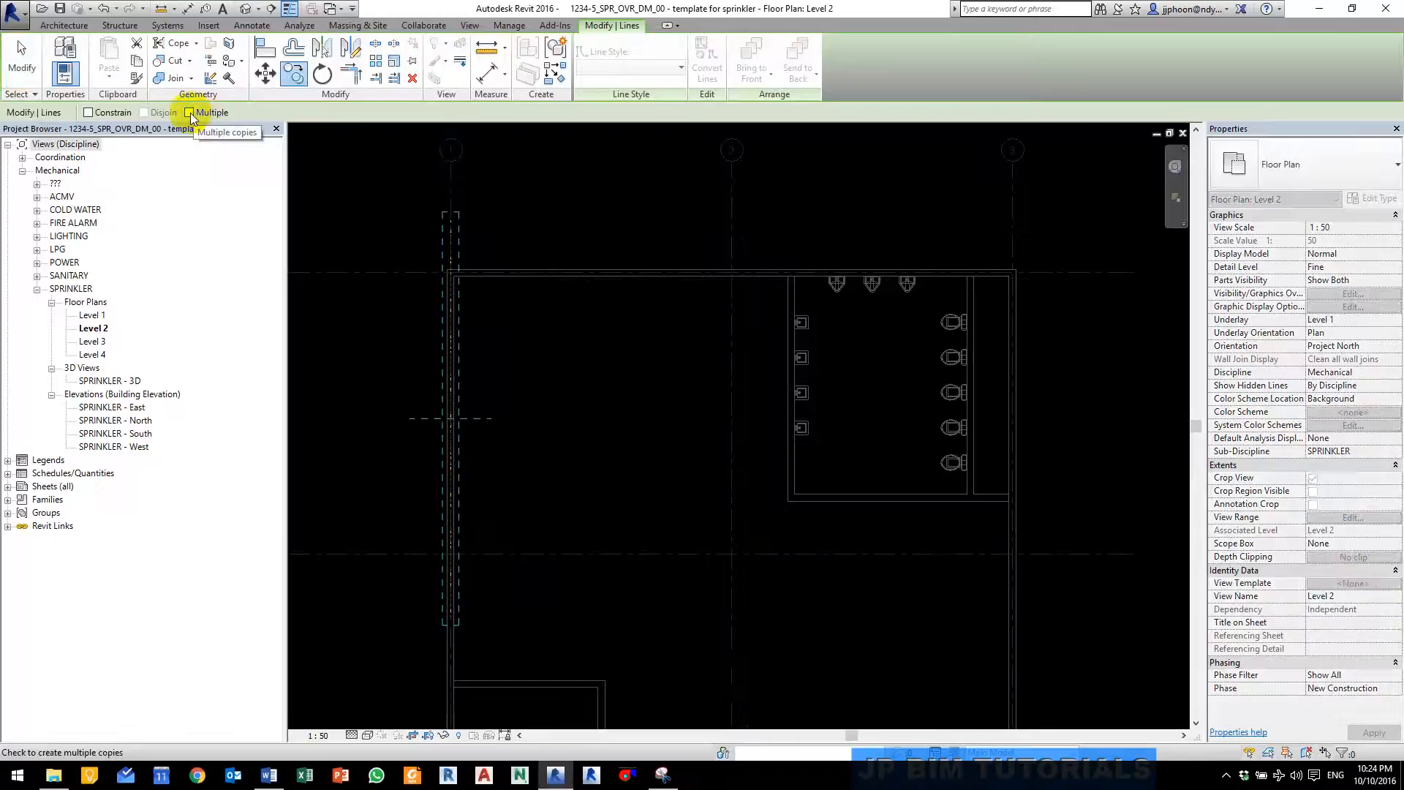
click(189, 113)
click(460, 173)
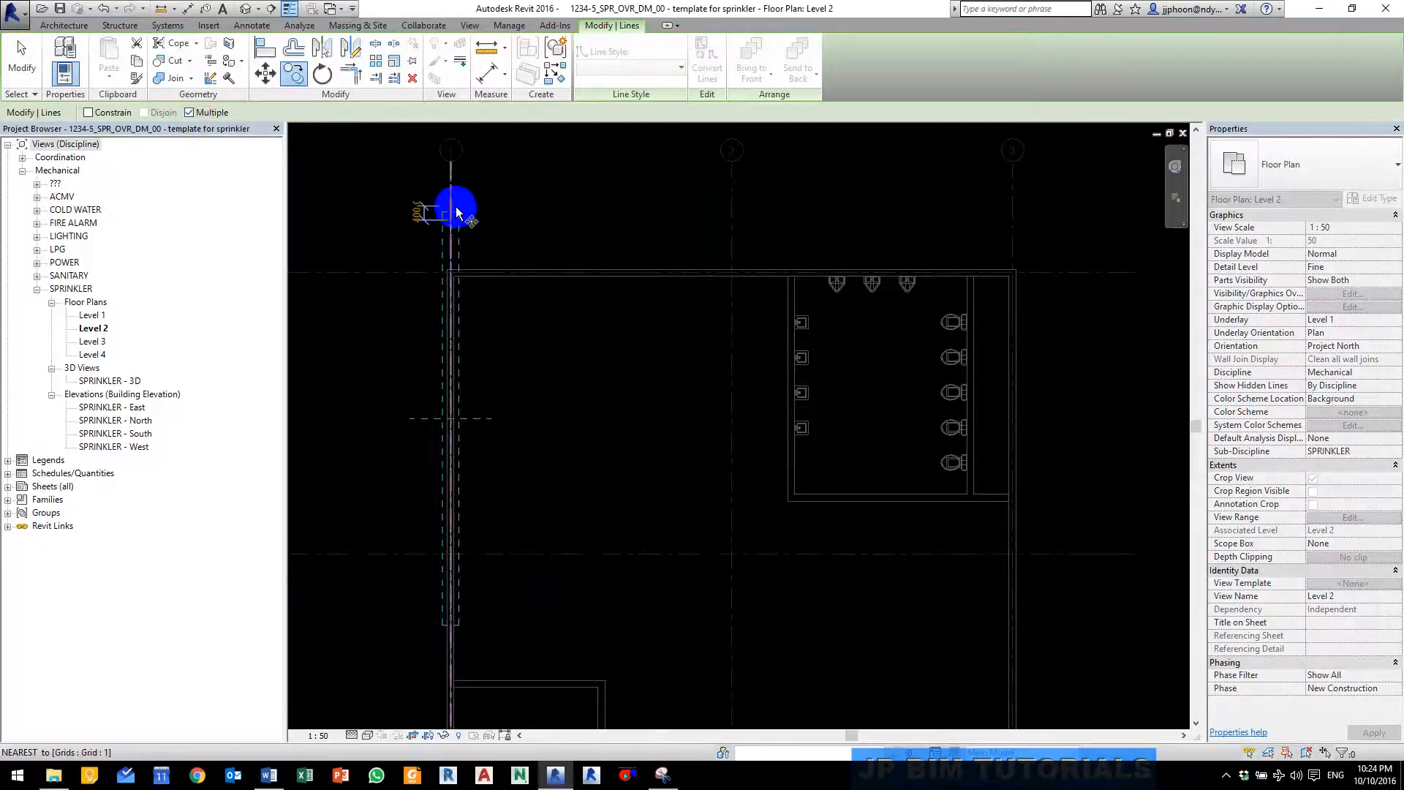
click(455, 207)
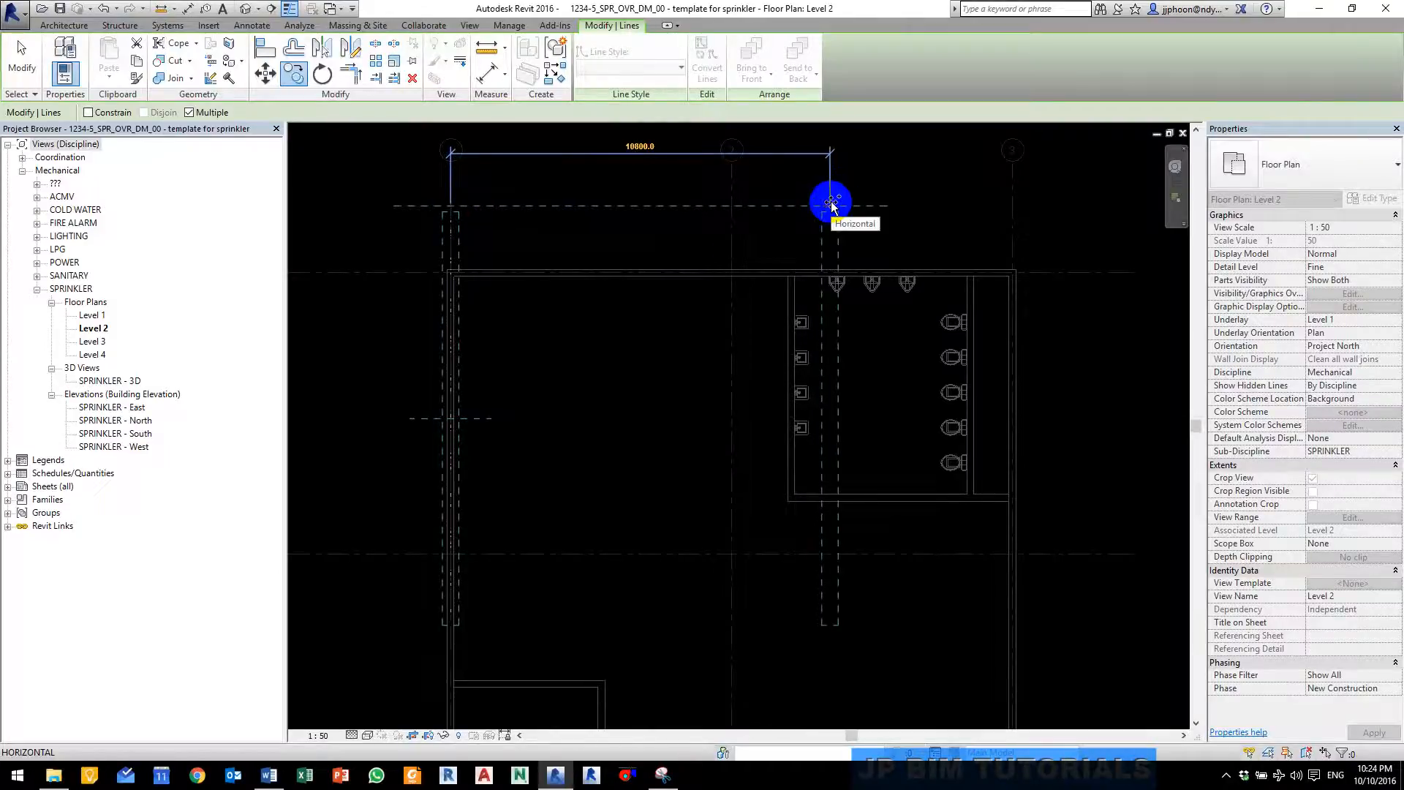
text(2000)
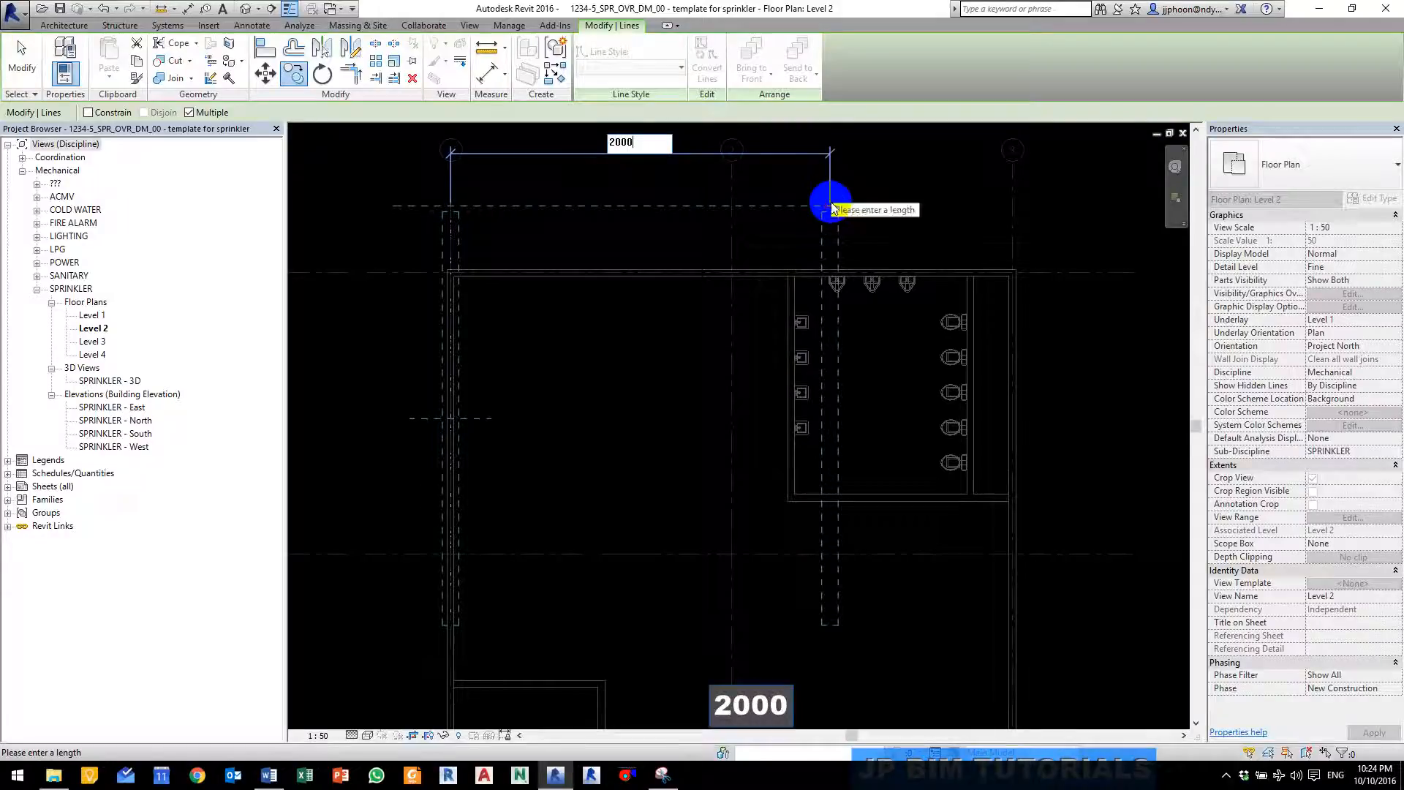
key(Return)
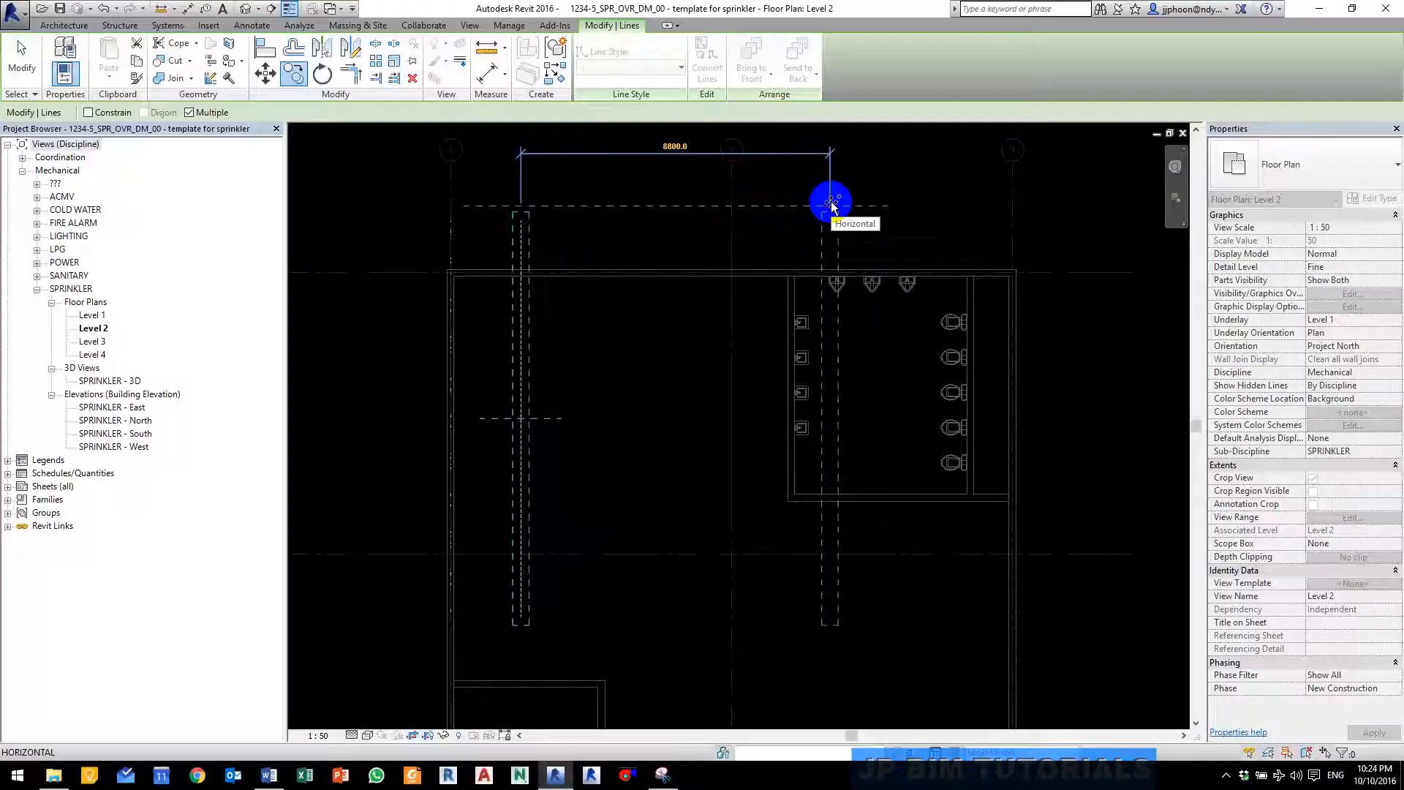
Step: Add two more copies of the dashed line to the right, spaced 3000 mm and then 2000 mm apart
text(300)
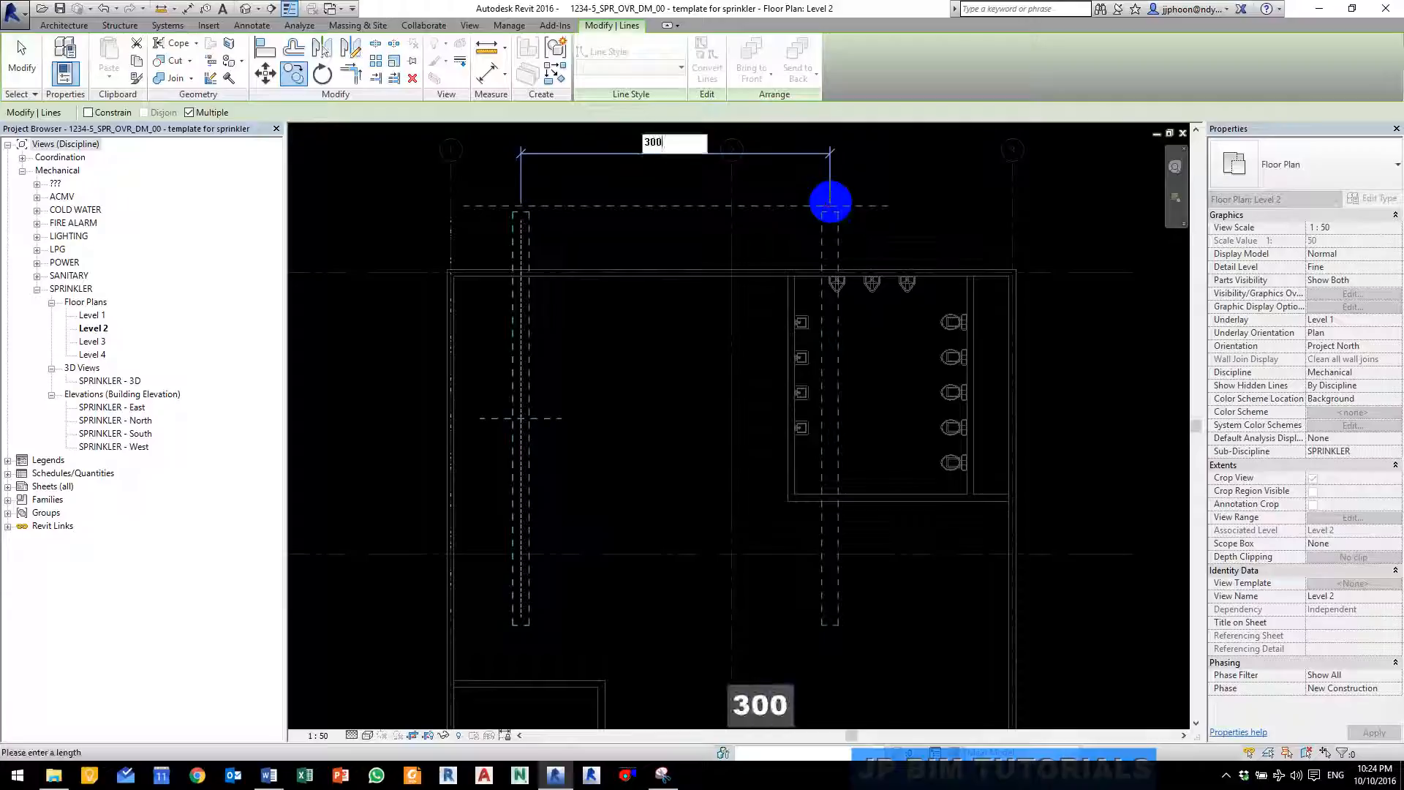
text(0)
key(Return)
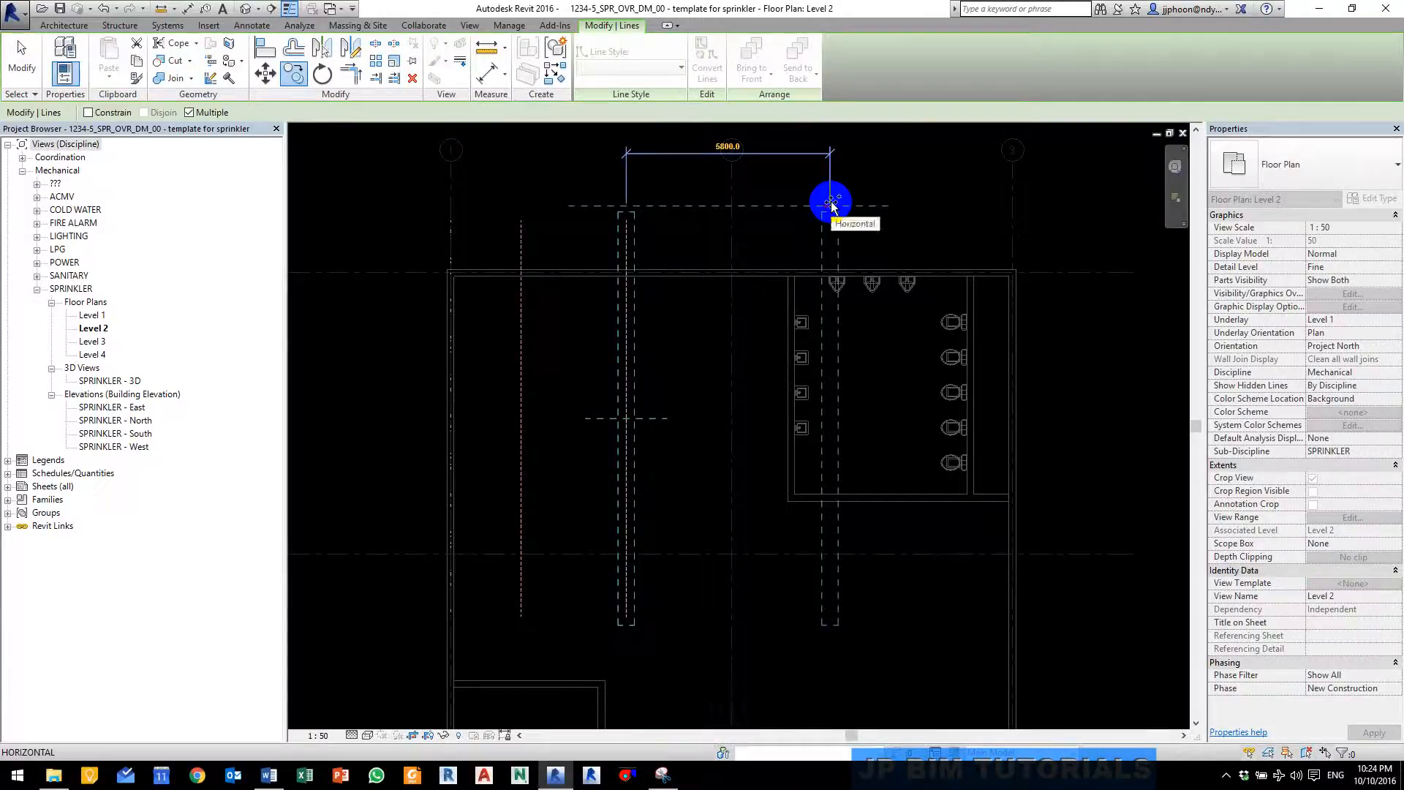
mouse_move(832, 204)
mouse_down()
mouse_move(778, 202)
mouse_move(820, 205)
mouse_up()
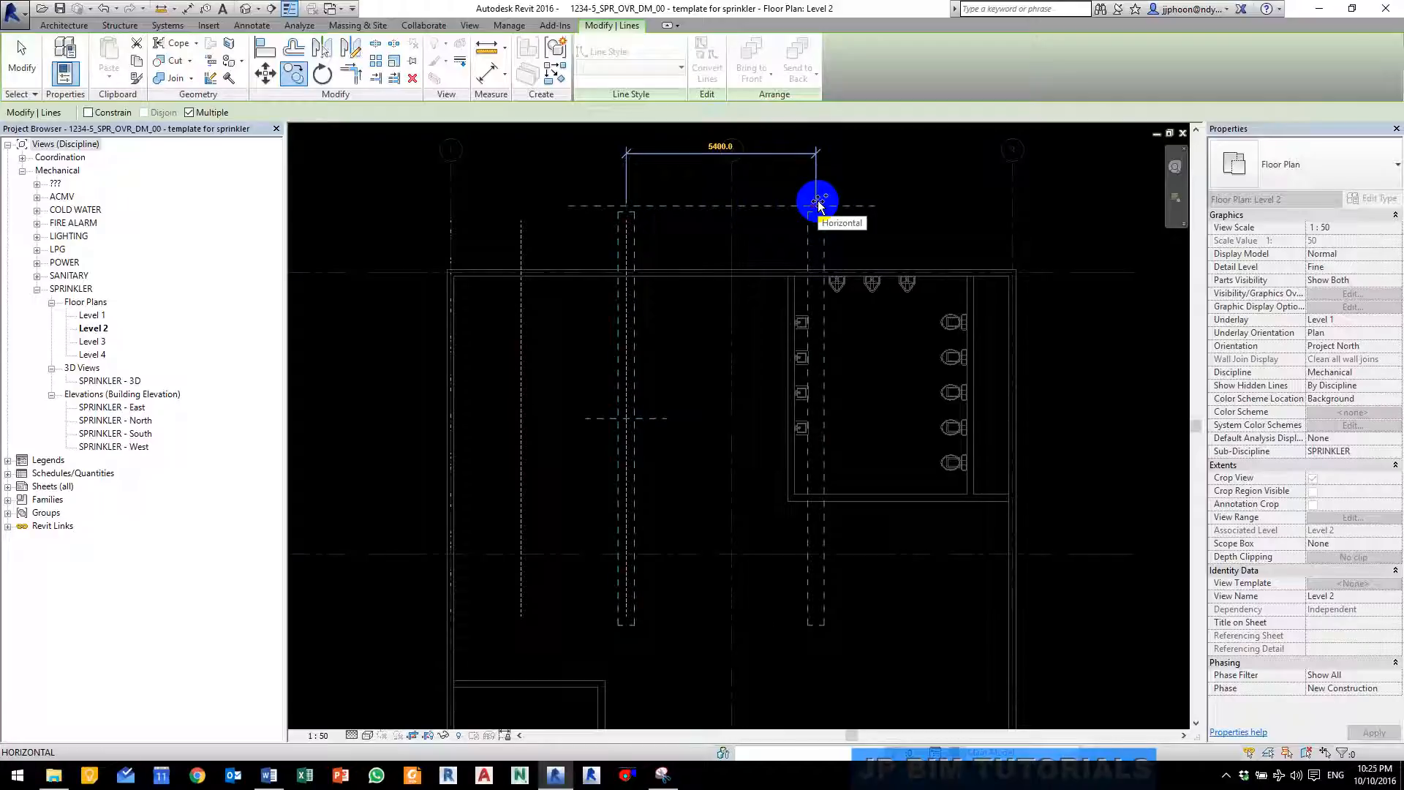
text(2000)
key(Return)
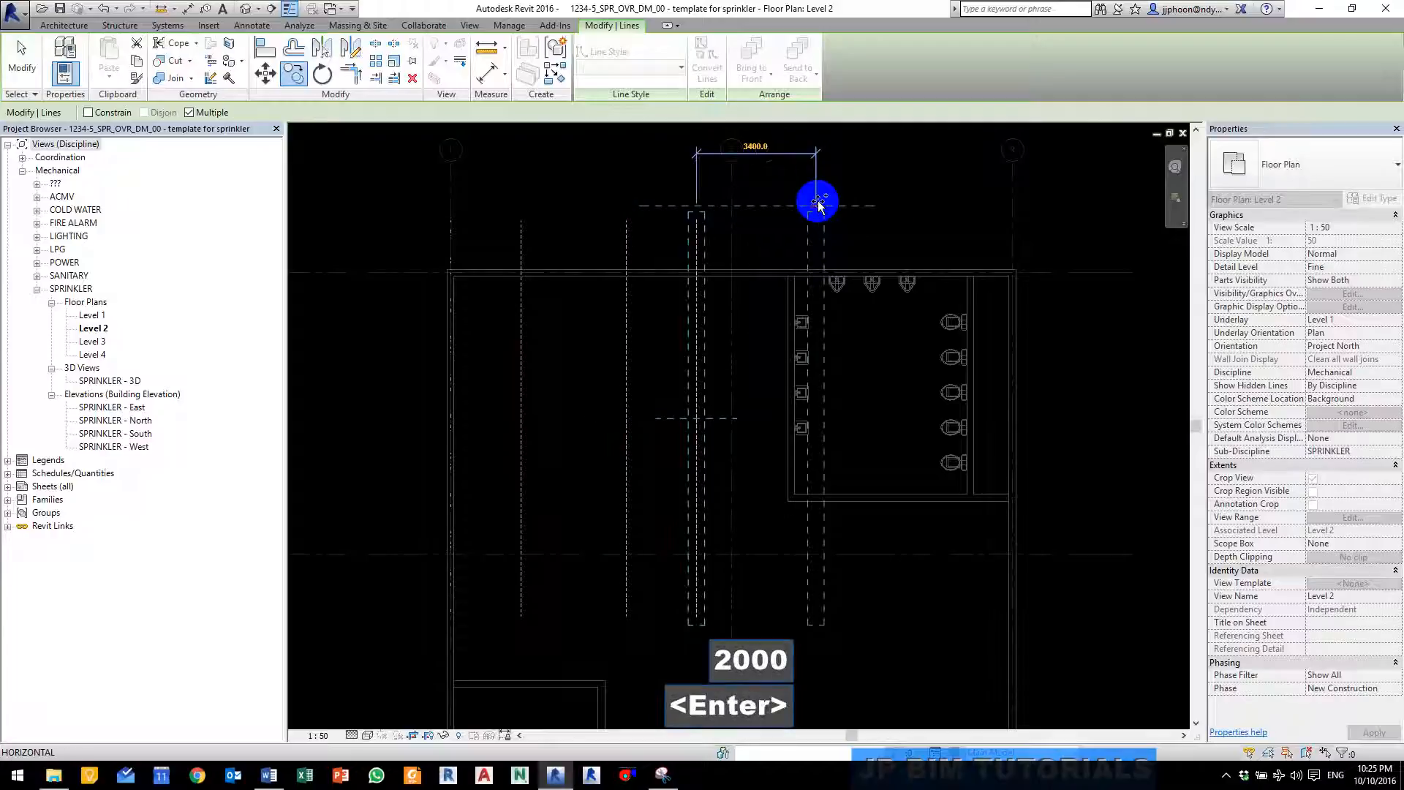
key(Escape)
key(Escape)
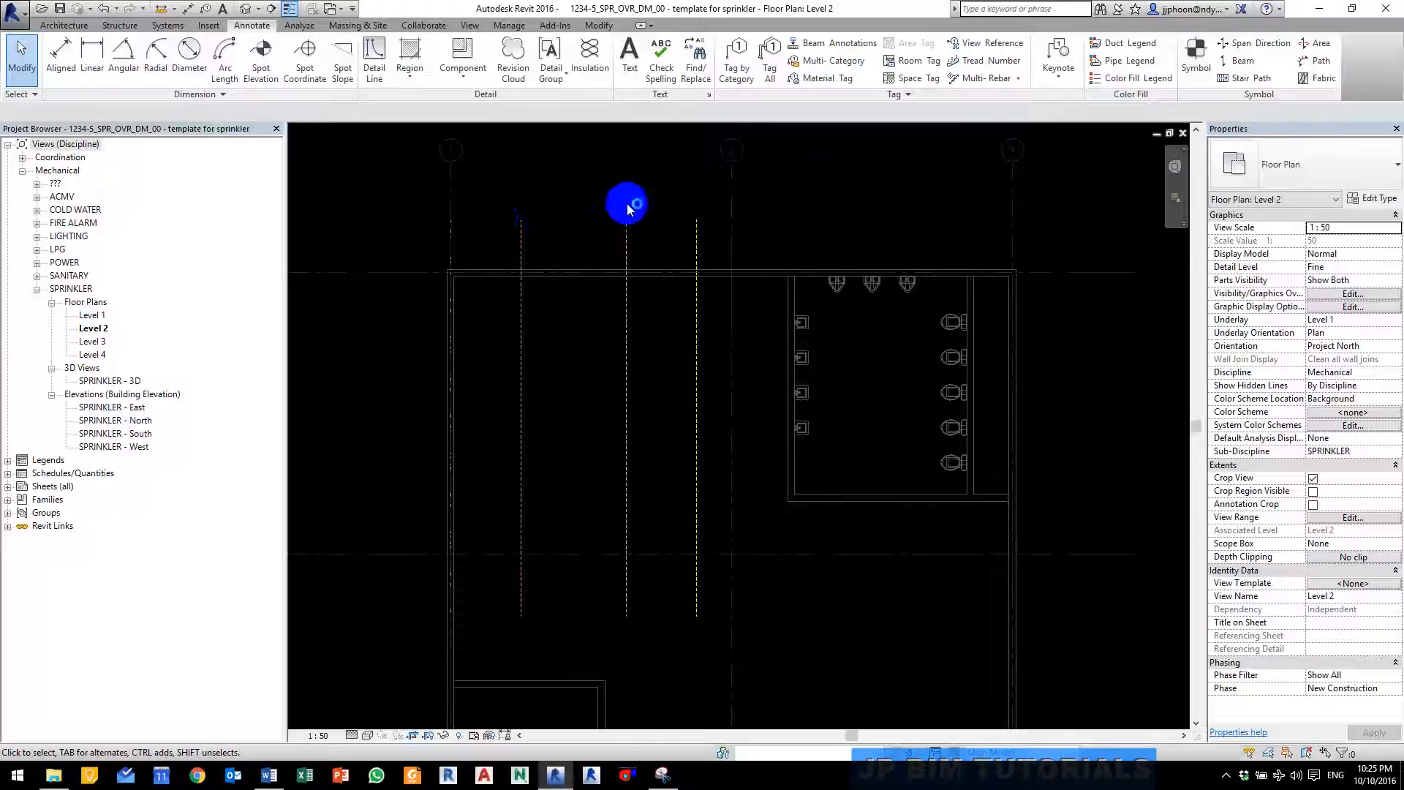
Step: Delete the two rightmost dashed line copies, keeping the one 2000 mm from grid 1
drag(593, 191, 714, 638)
key(Delete)
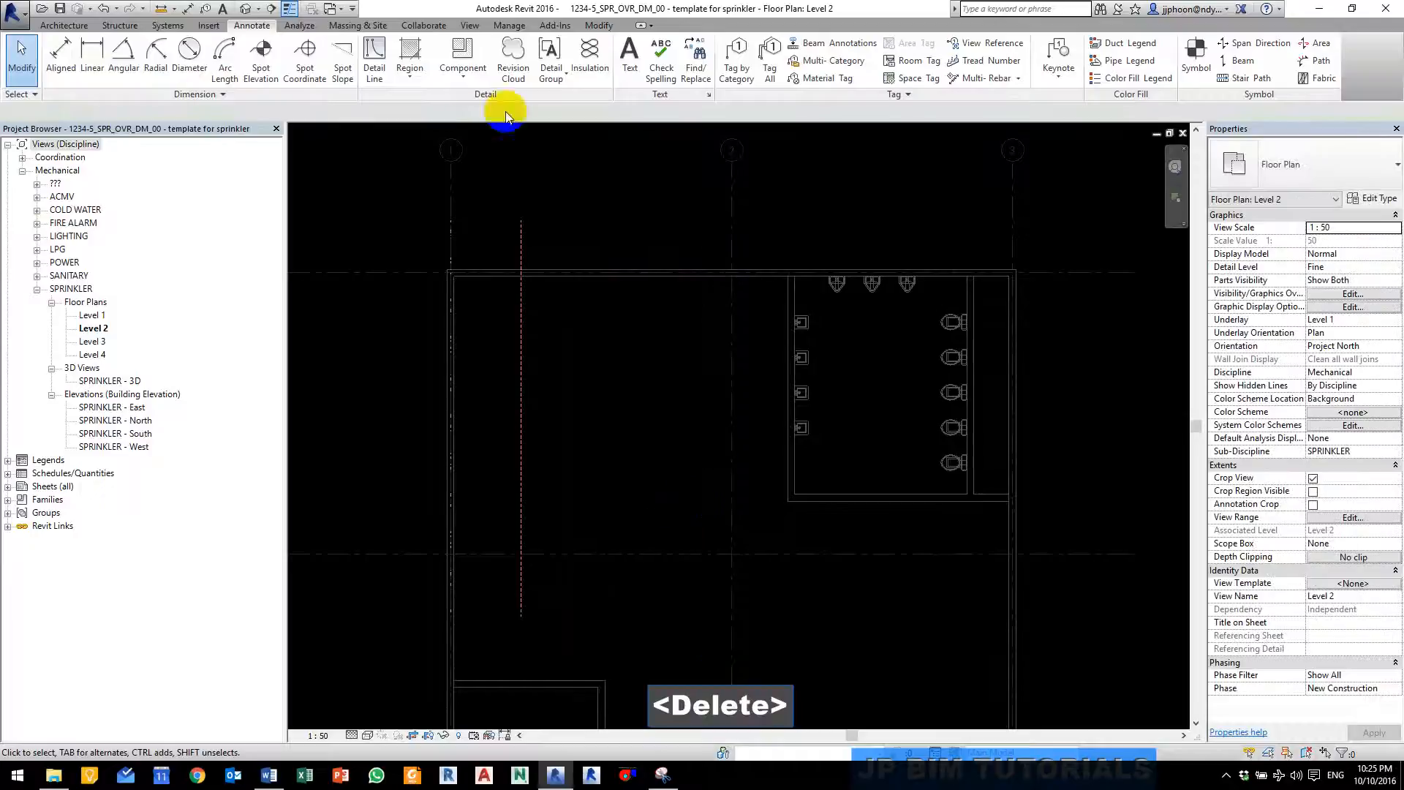
Step: Copy the dashed line near grid 1 to the right with multiple copies, spaced 4000 mm and then 2000 mm apart
click(522, 234)
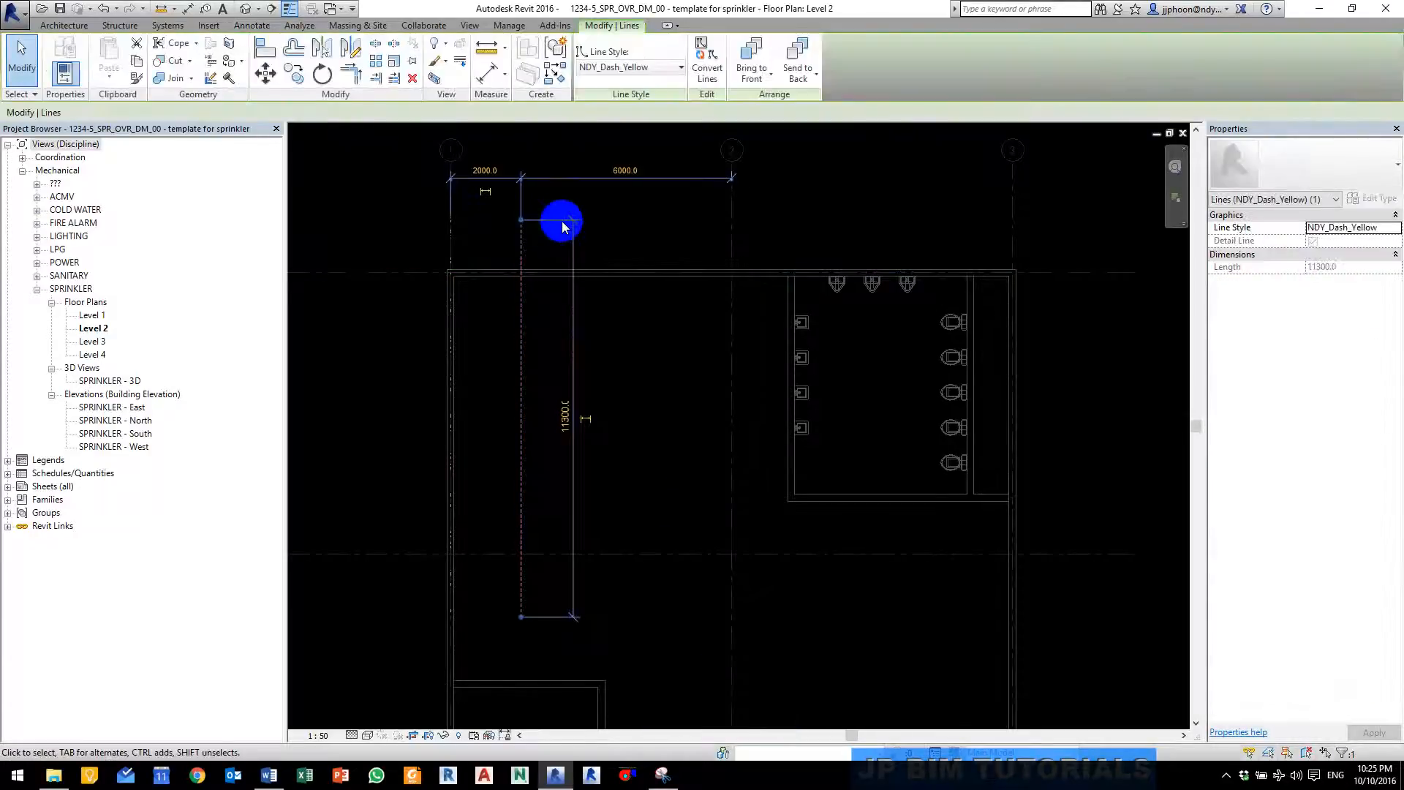
key(c)
key(c)
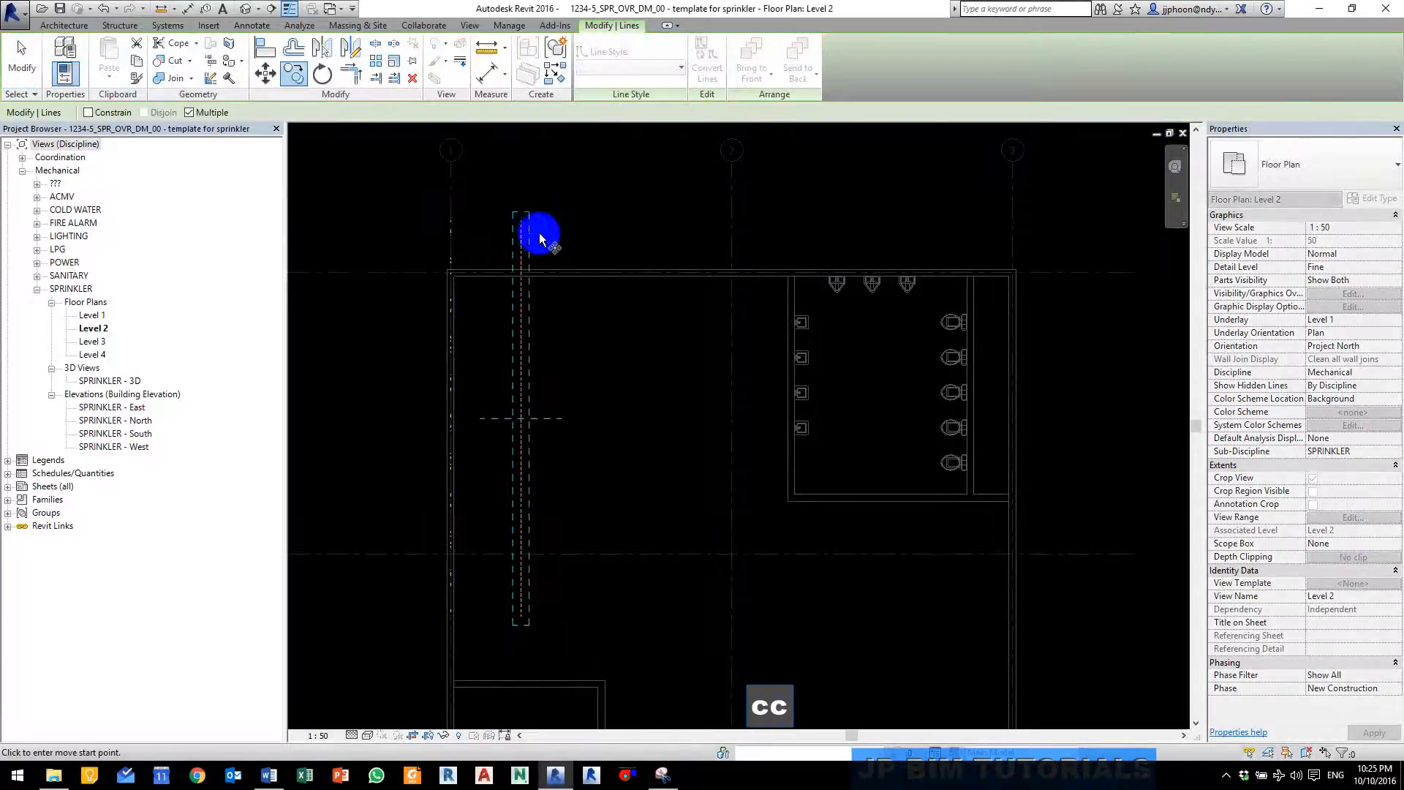
click(522, 230)
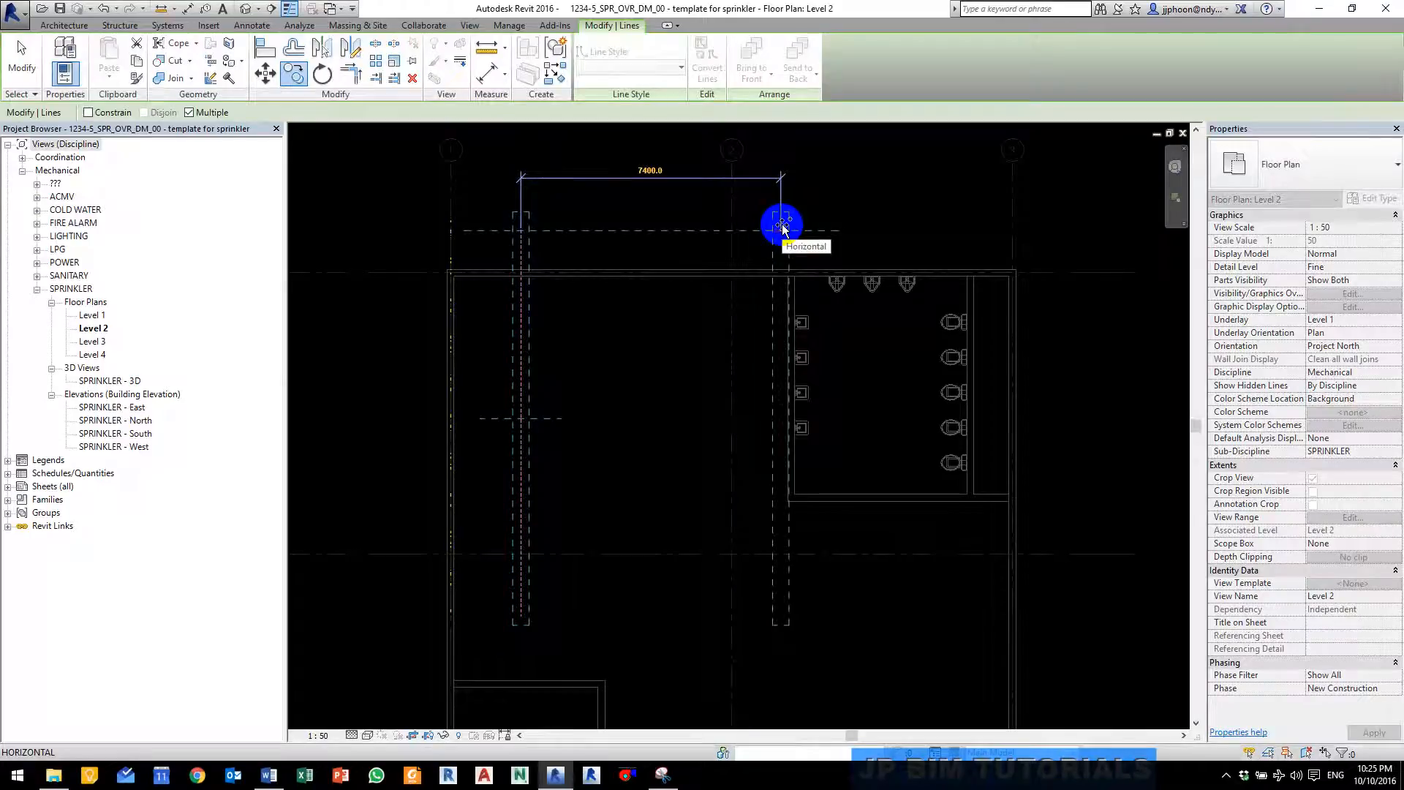
text(4000)
key(Return)
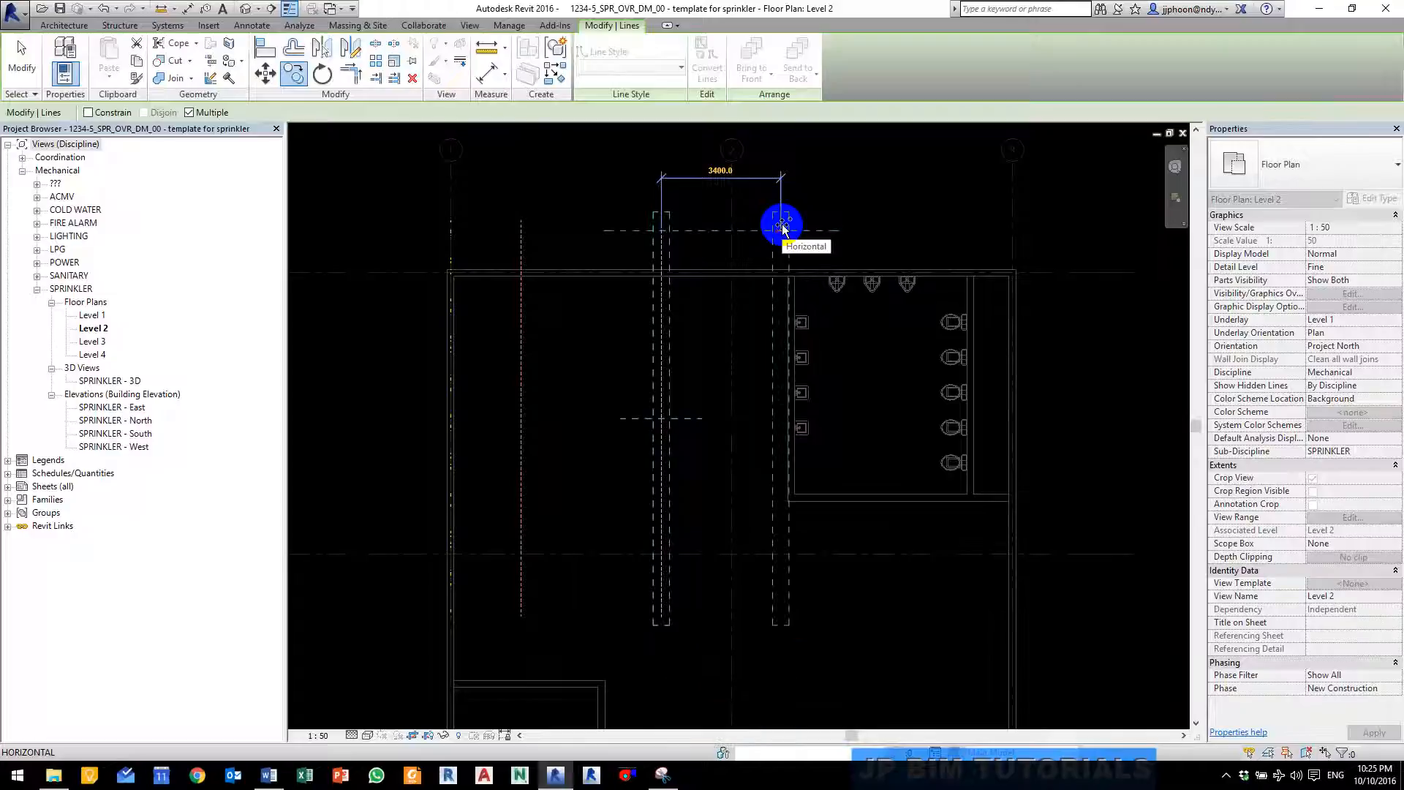
text(2000)
key(Return)
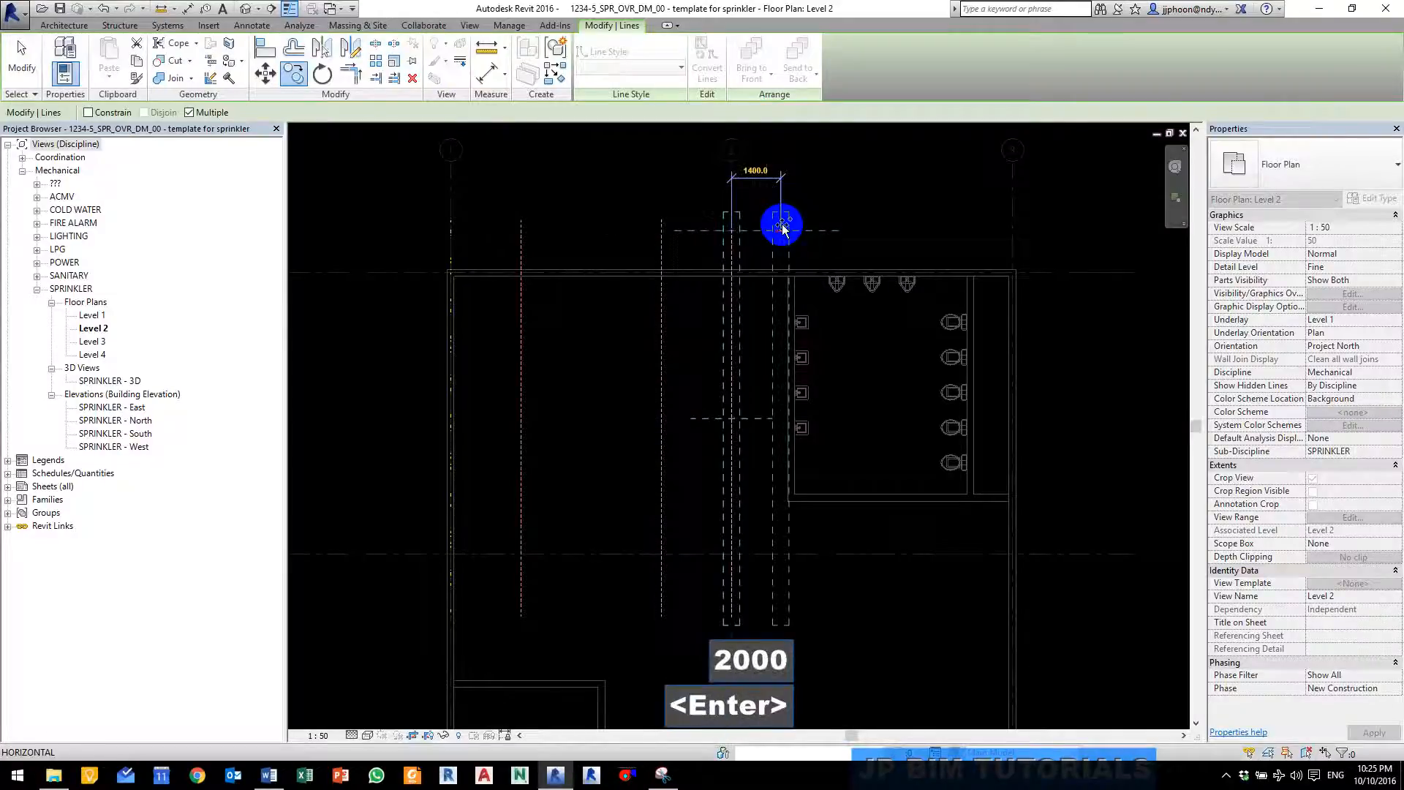
key(Escape)
key(Escape)
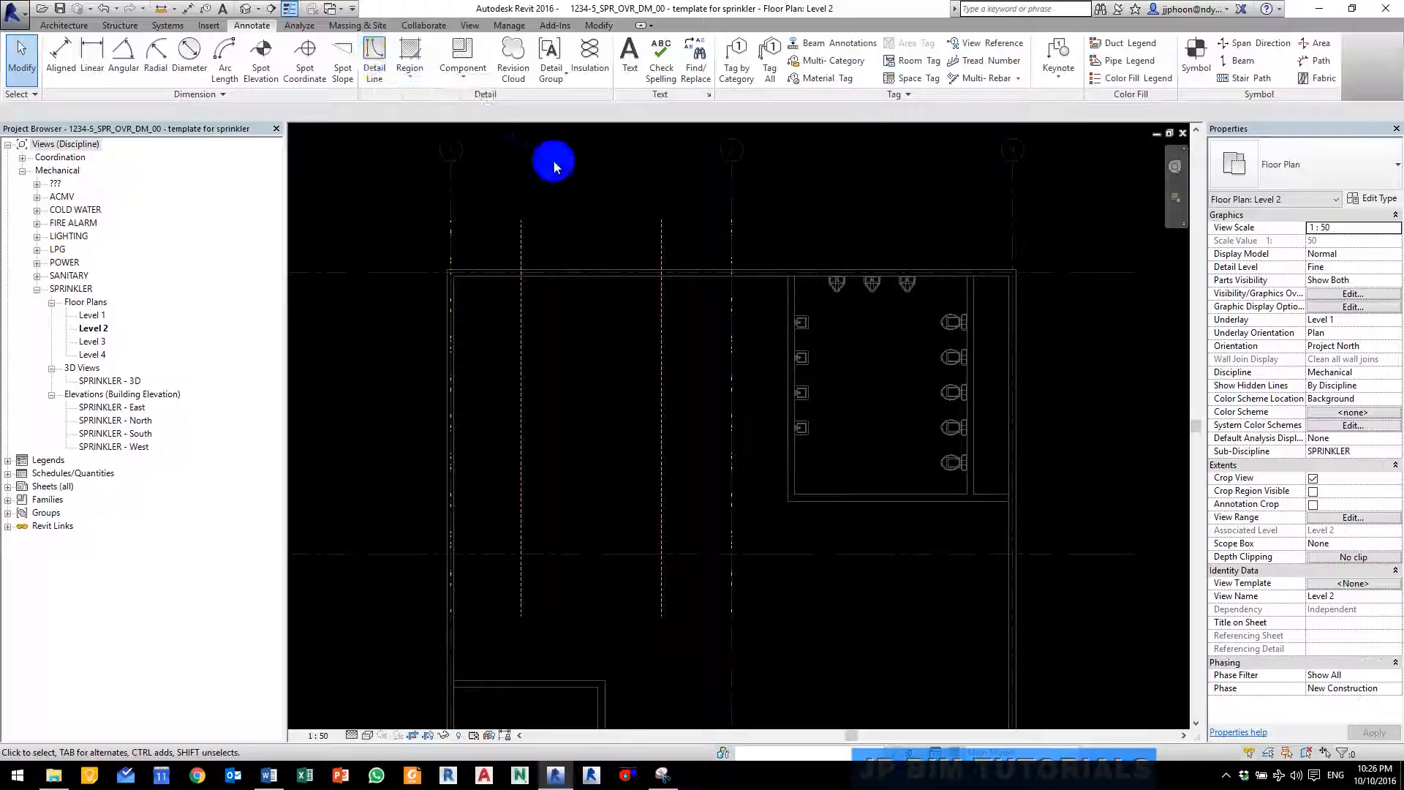
Step: Draw a horizontal NDY_Dash_Yellow detail line about 11000 mm long along grid A, starting outside the building beyond grid 1
key(d)
key(l)
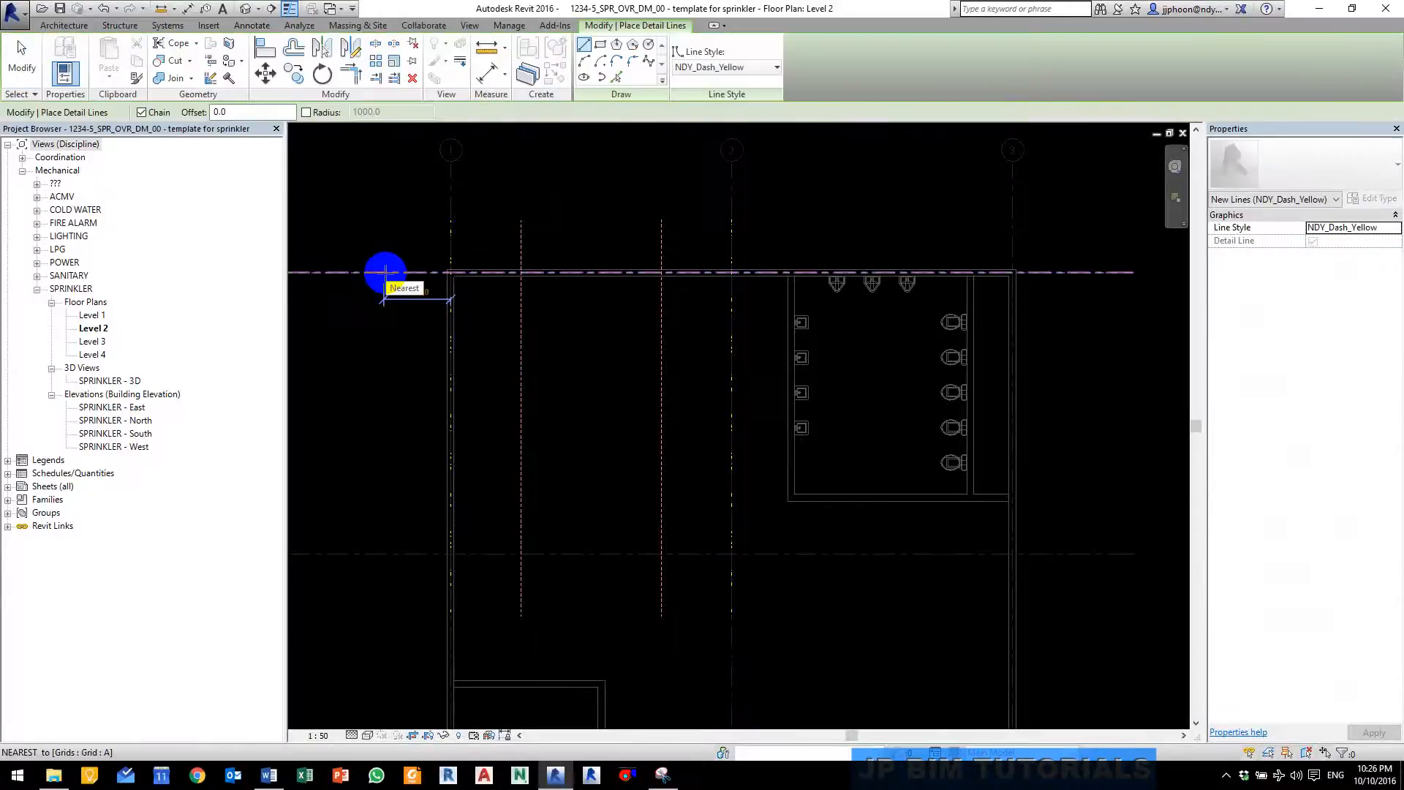
click(384, 272)
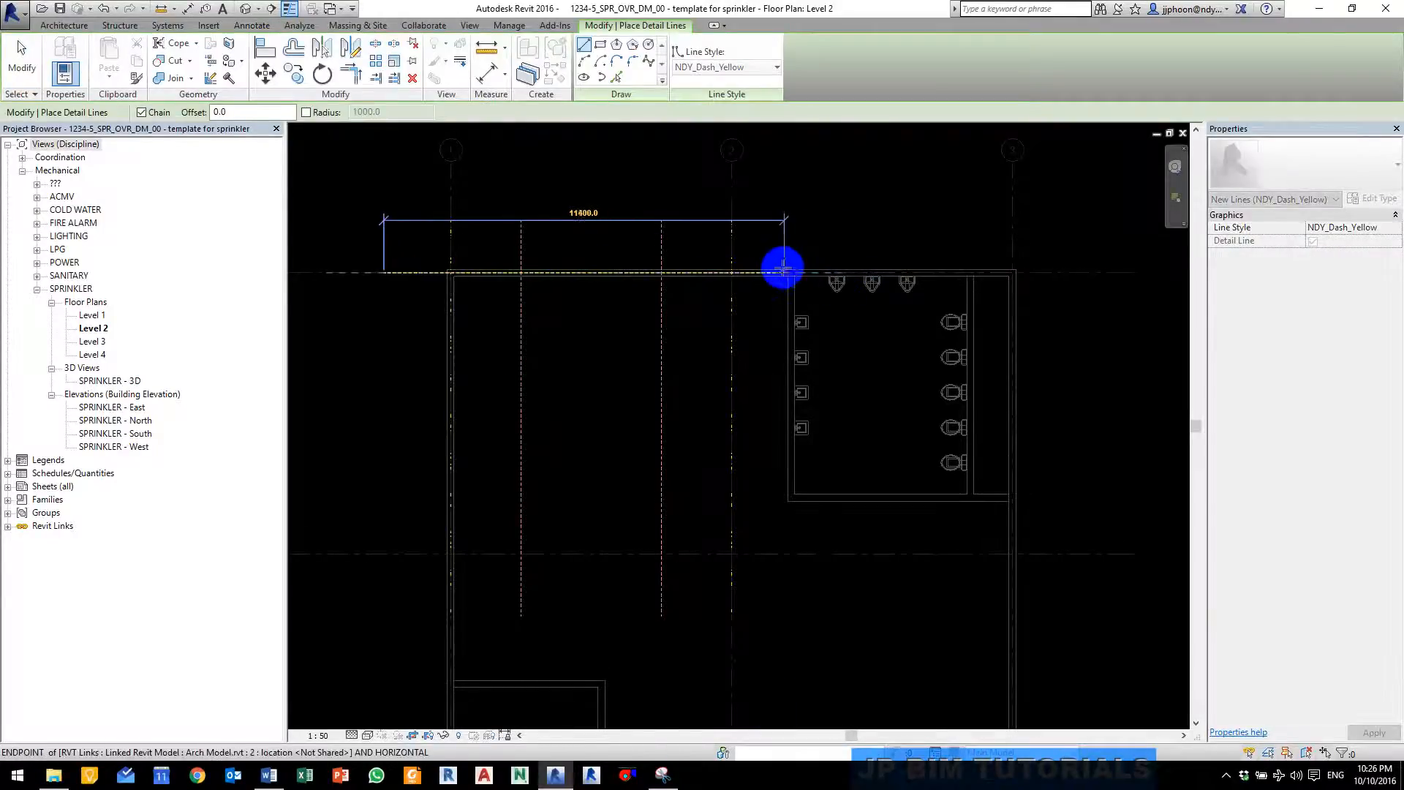
click(769, 272)
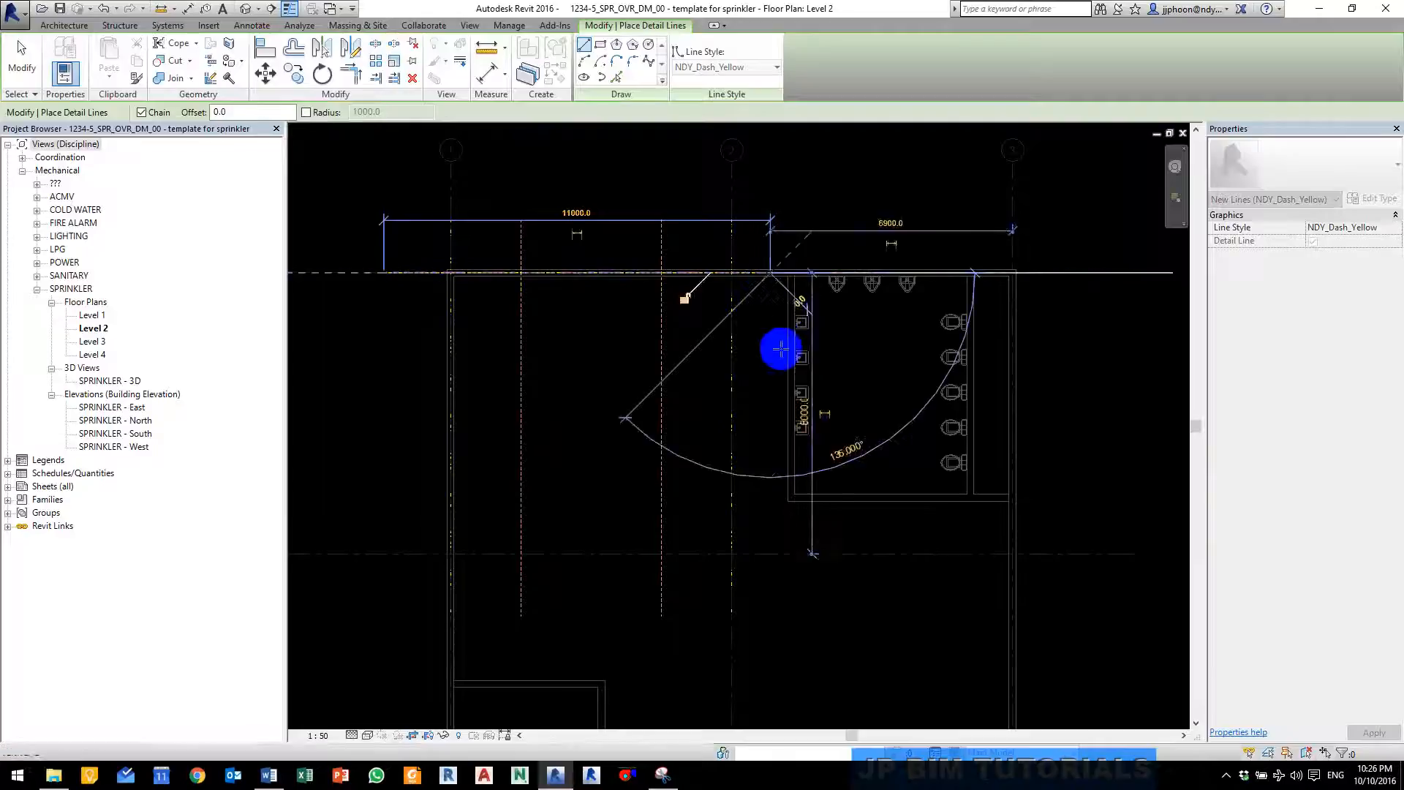
key(Escape)
key(Escape)
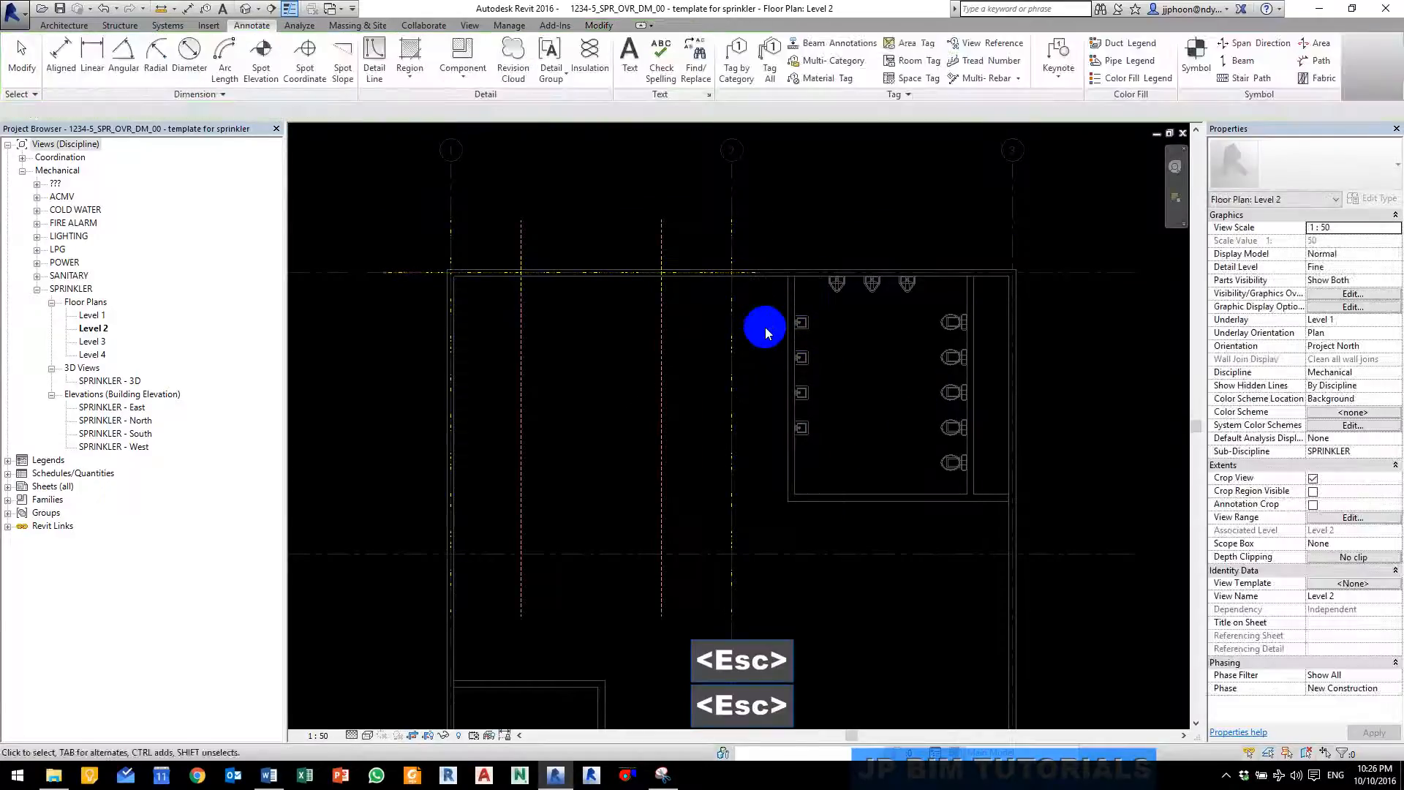
Step: Copy the horizontal dashed line on grid A 1000 mm vertically downward, with multiple copies enabled
click(422, 272)
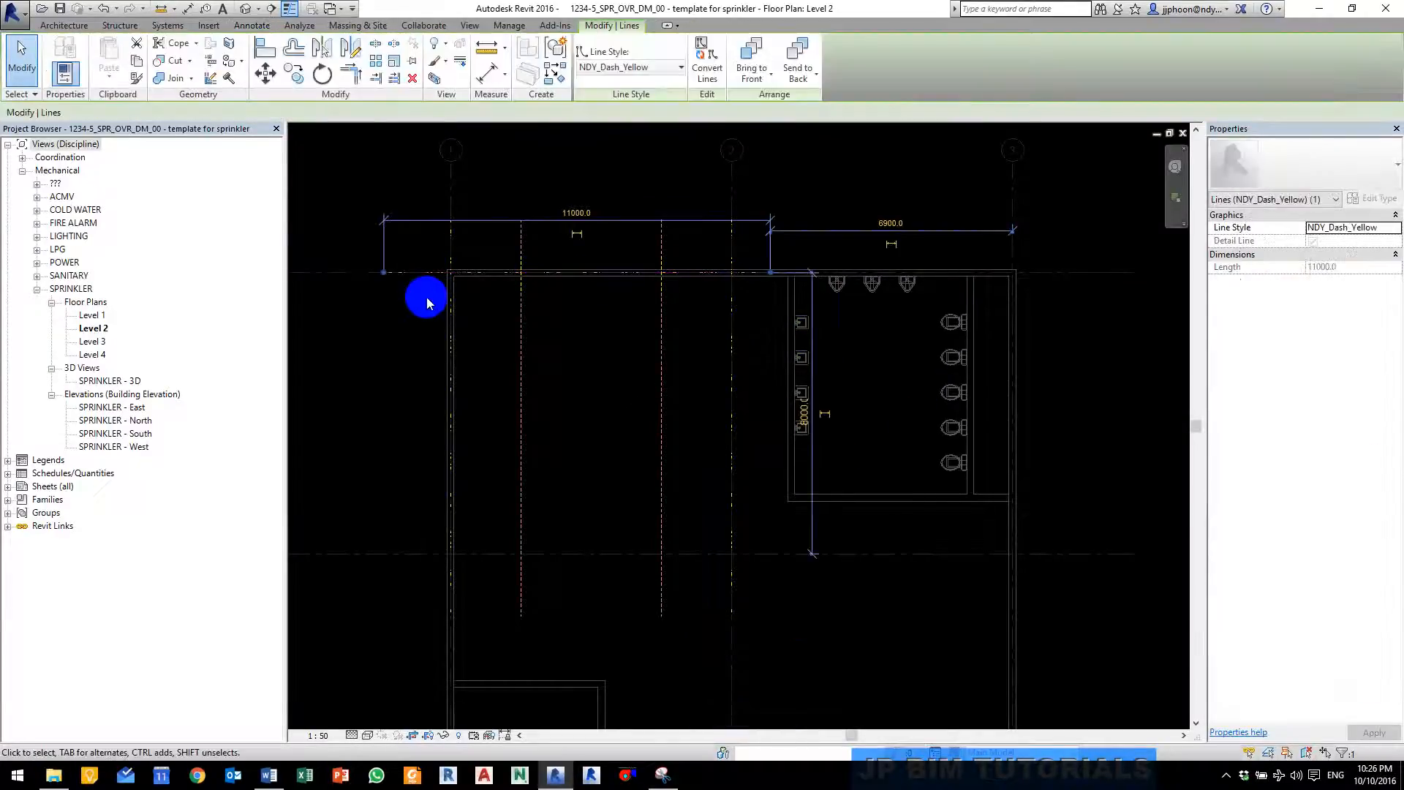
key(c)
key(c)
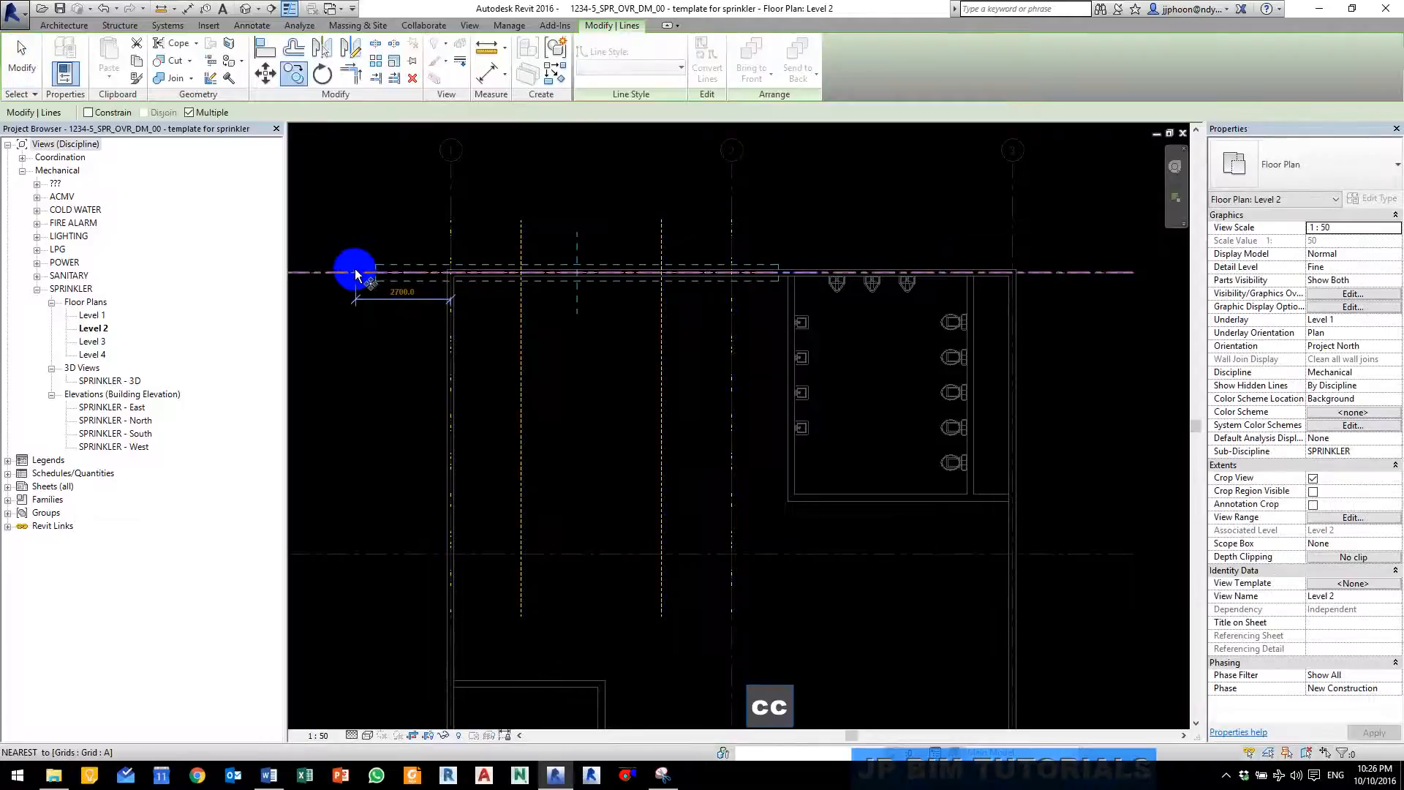
click(353, 273)
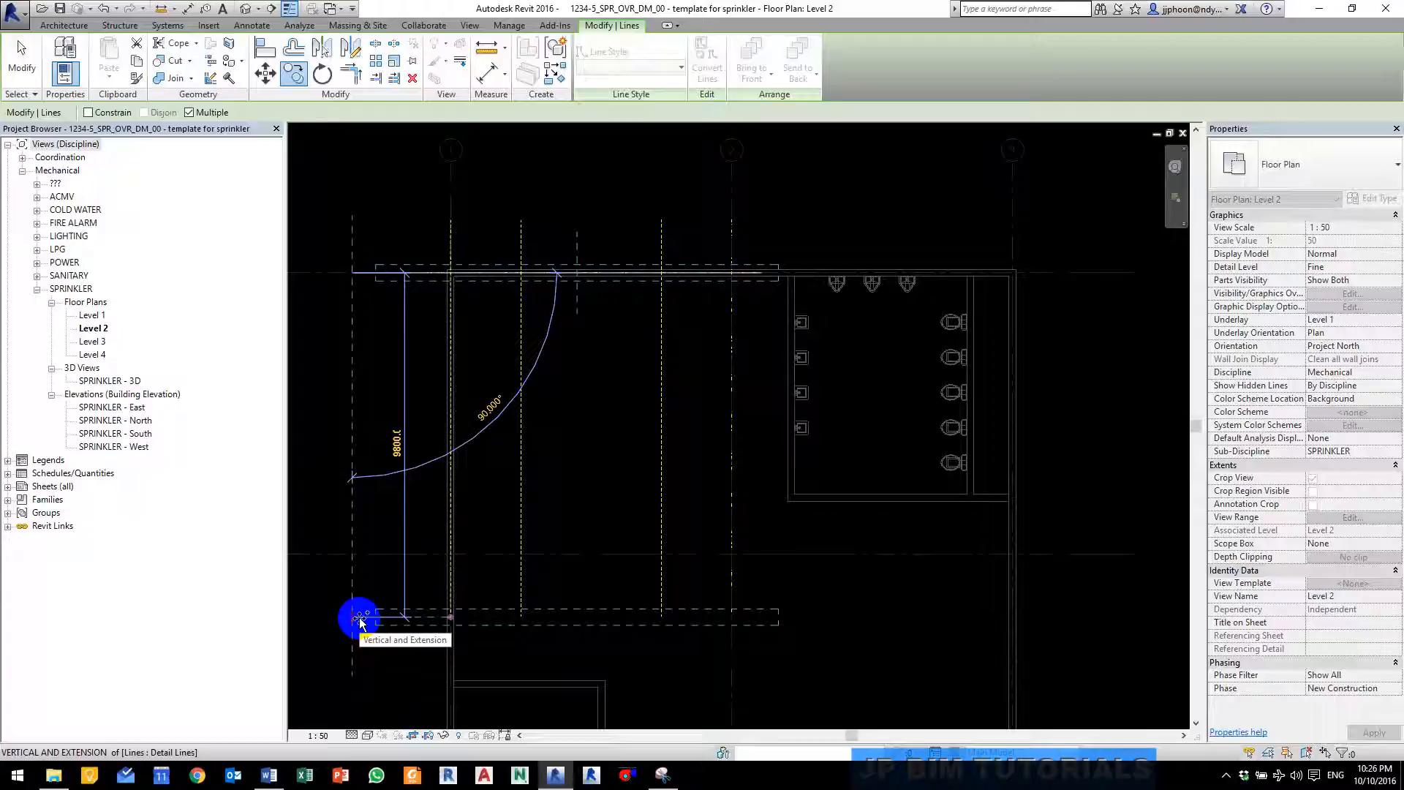
text(1000)
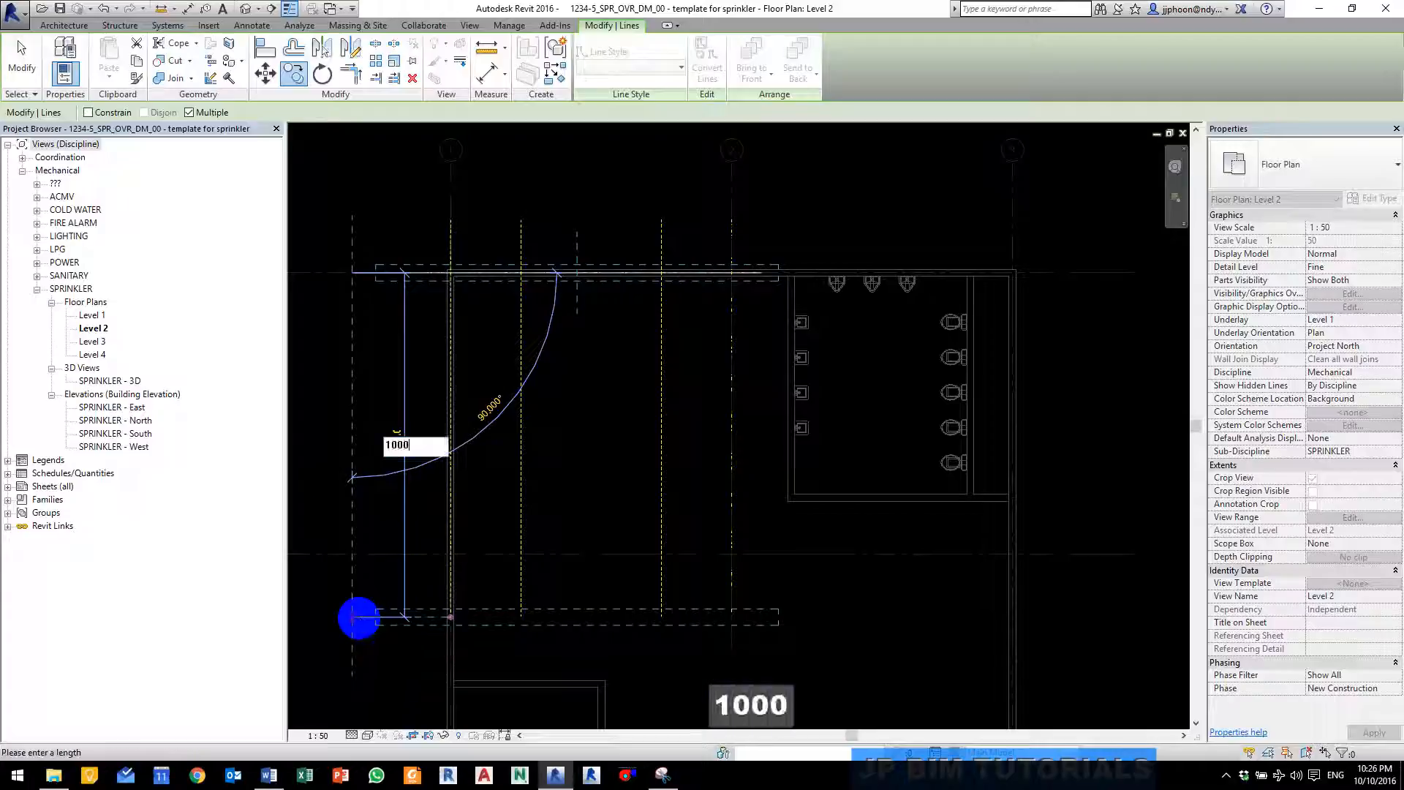
key(Return)
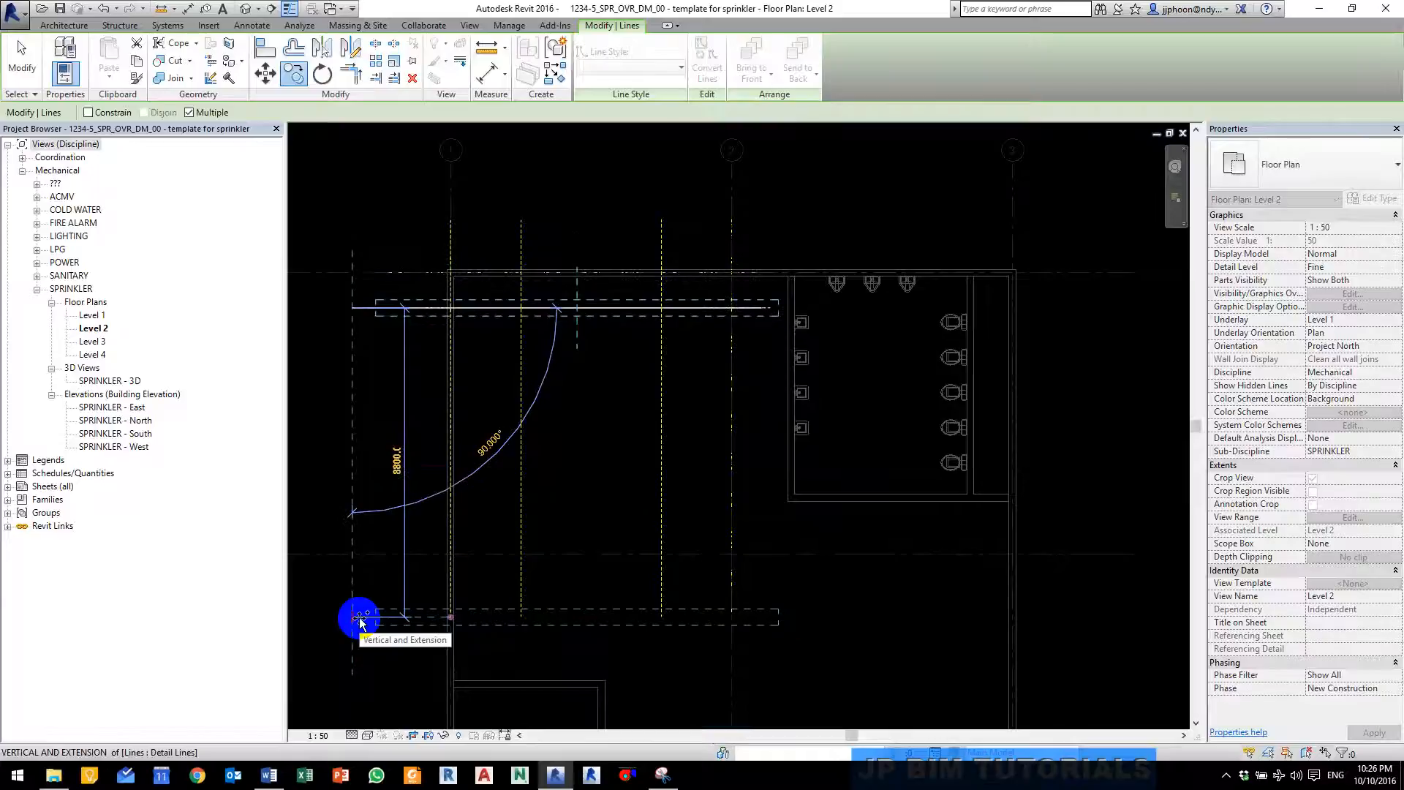
Step: Add three more copies of the horizontal dashed line downward, spaced 3000 mm, 3000 mm and 1000 mm apart
text(3000)
key(Return)
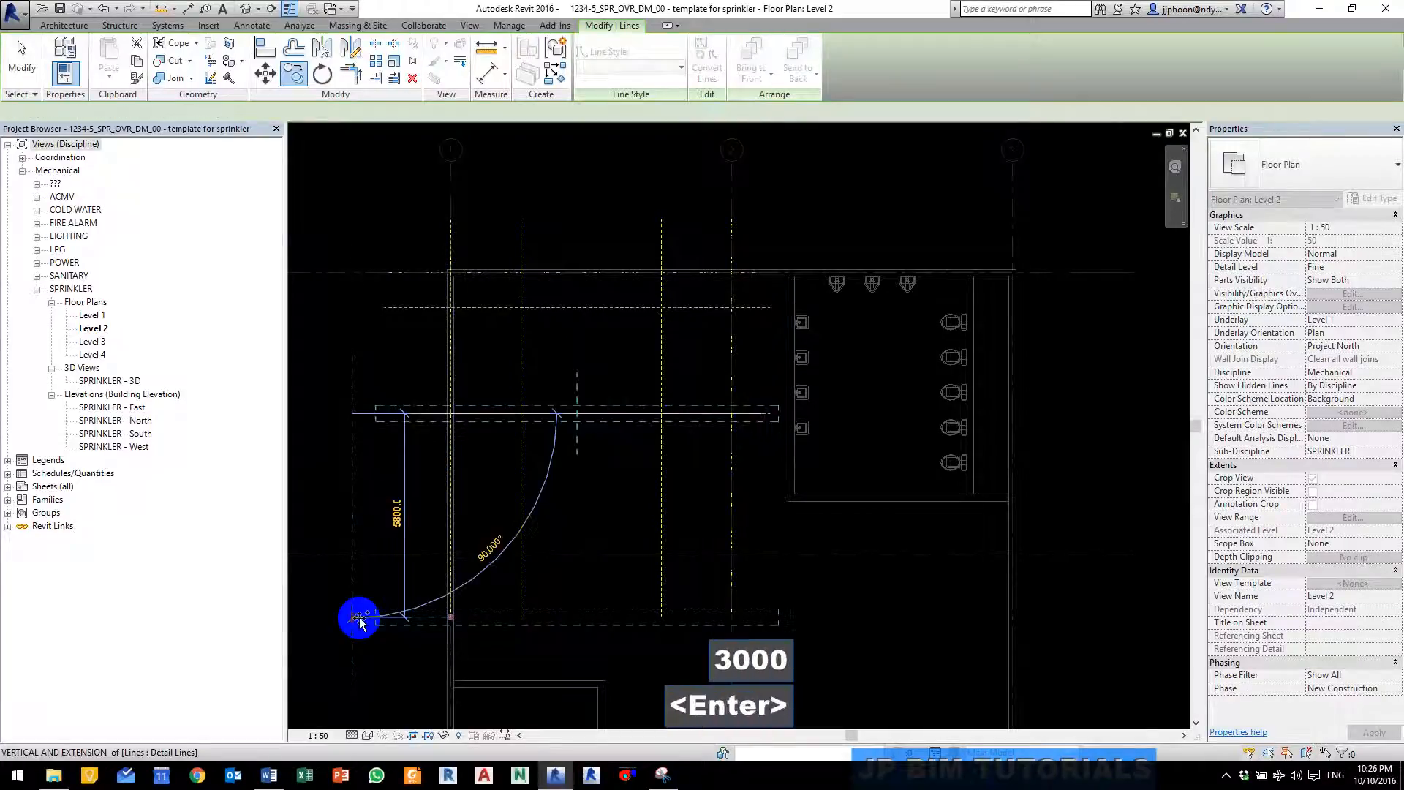
key(Return)
text(3000)
key(Return)
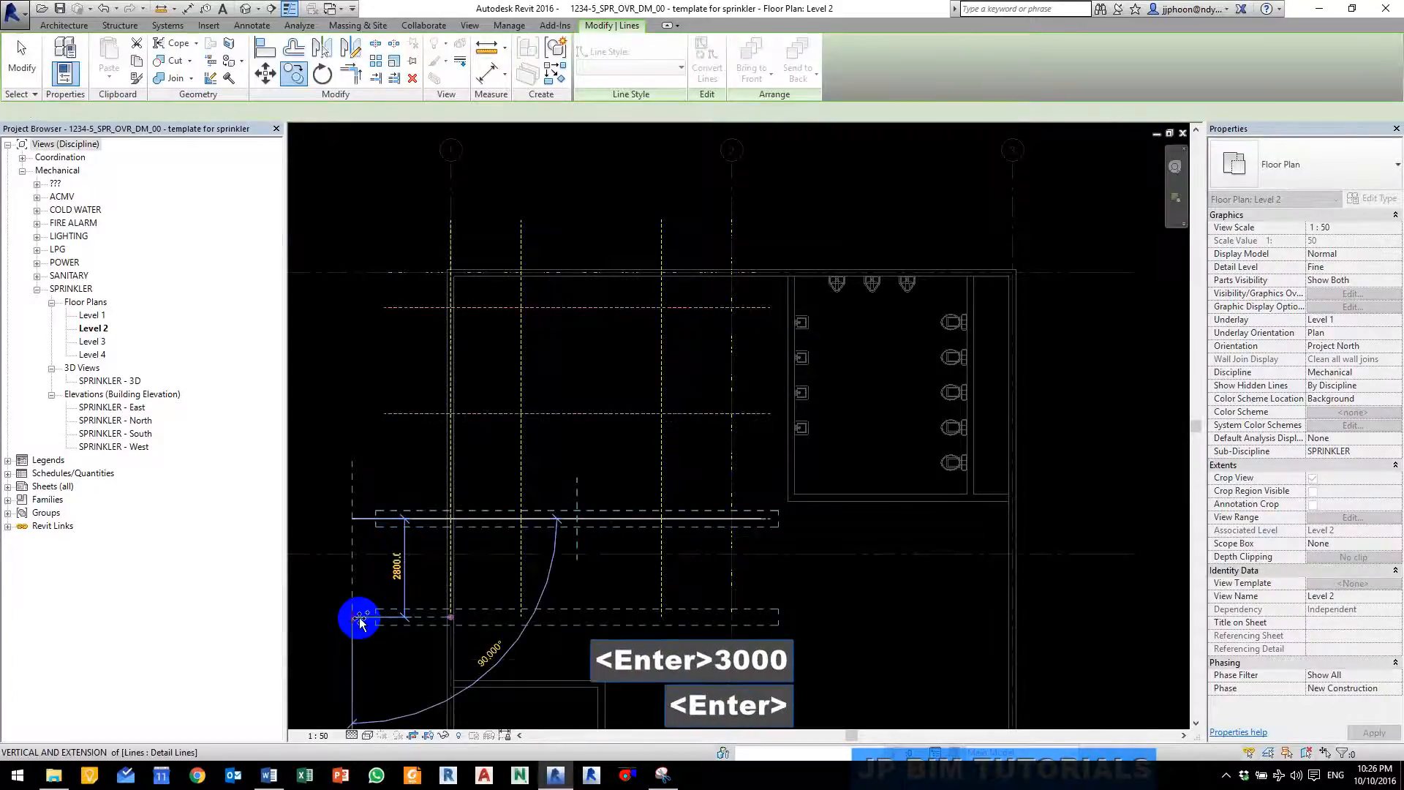
text(1000)
key(Return)
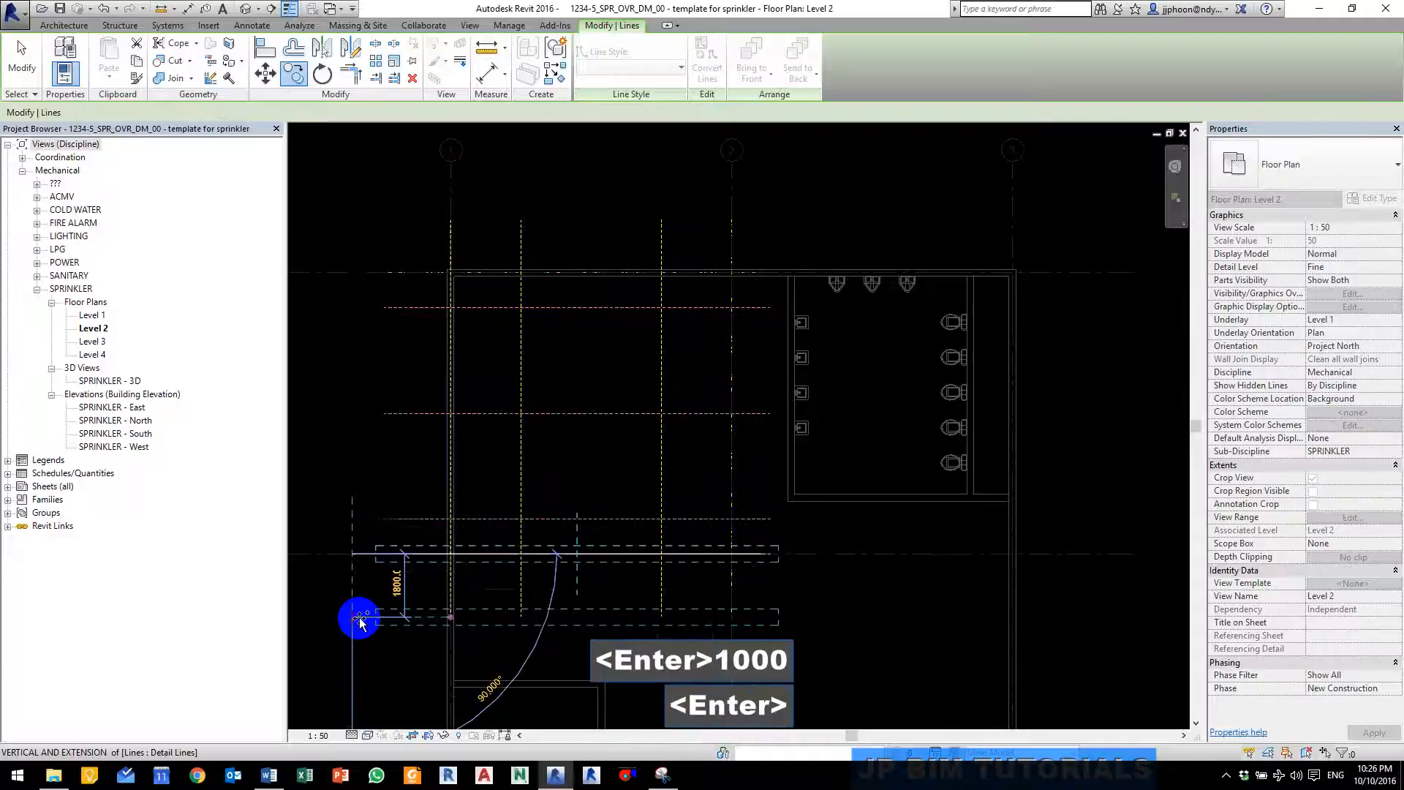
key(Escape)
key(Escape)
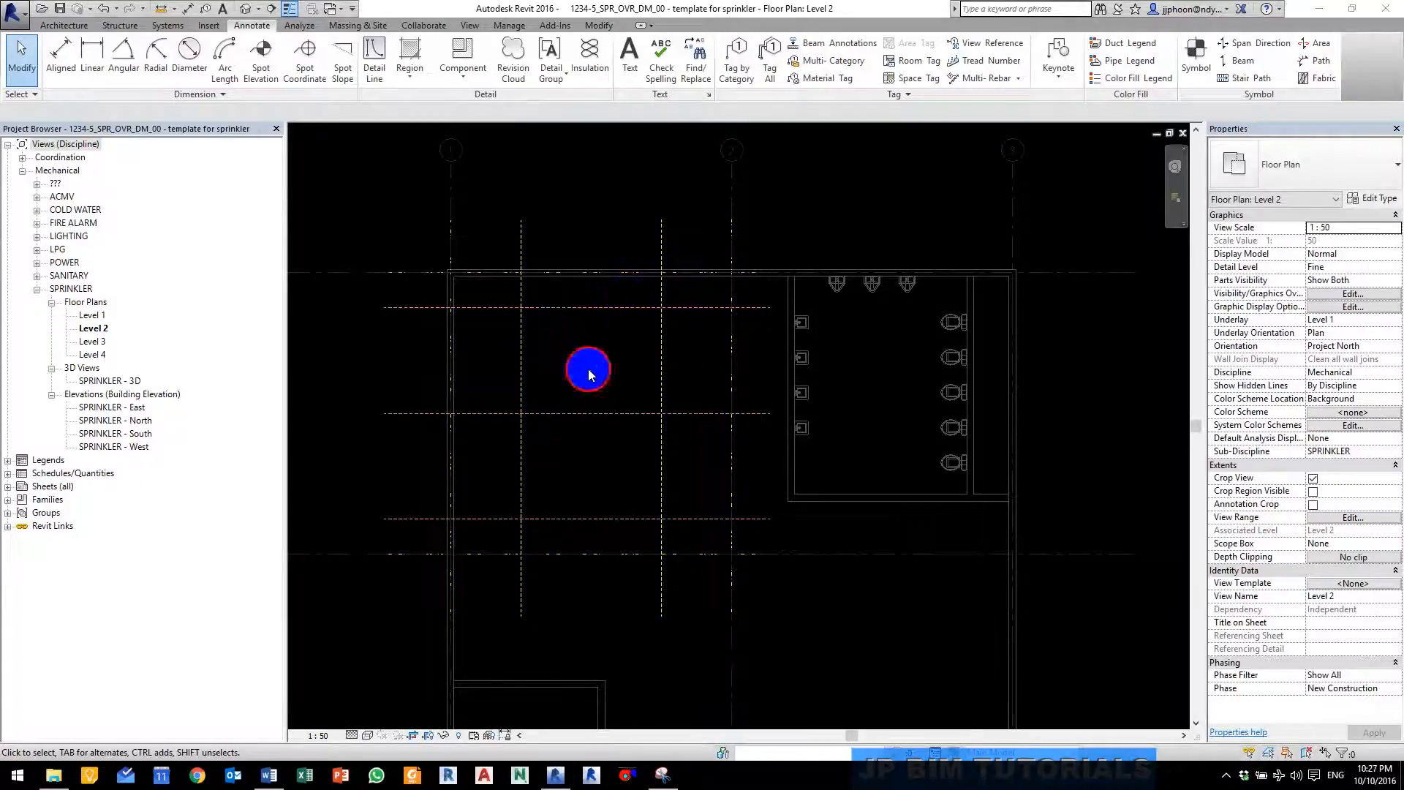
click(590, 374)
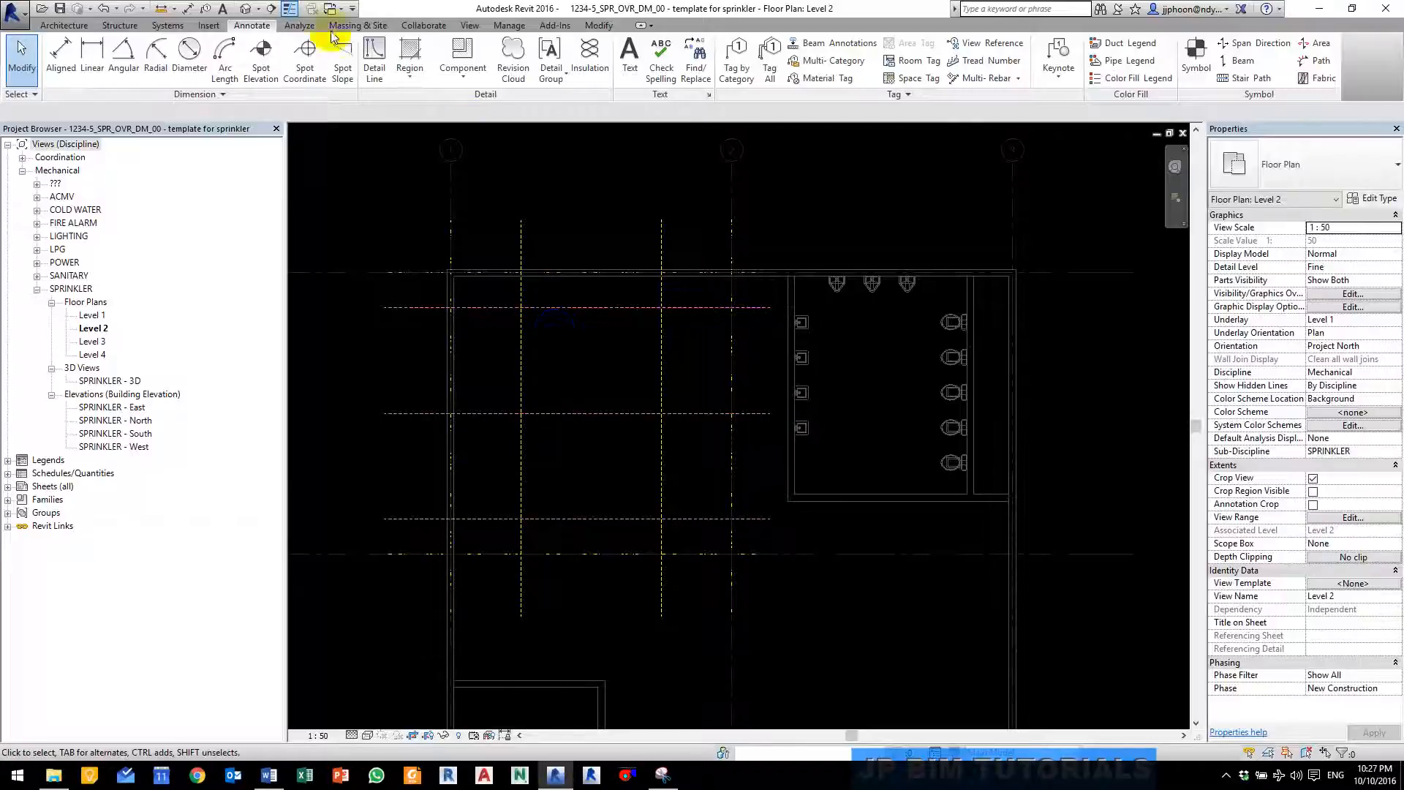
Step: Place an SPK_Pendant_0_0 15 mm sprinkler at offset 2800 where the guide lines 2000 mm from grid 1 and 1000 mm below grid A cross
click(168, 26)
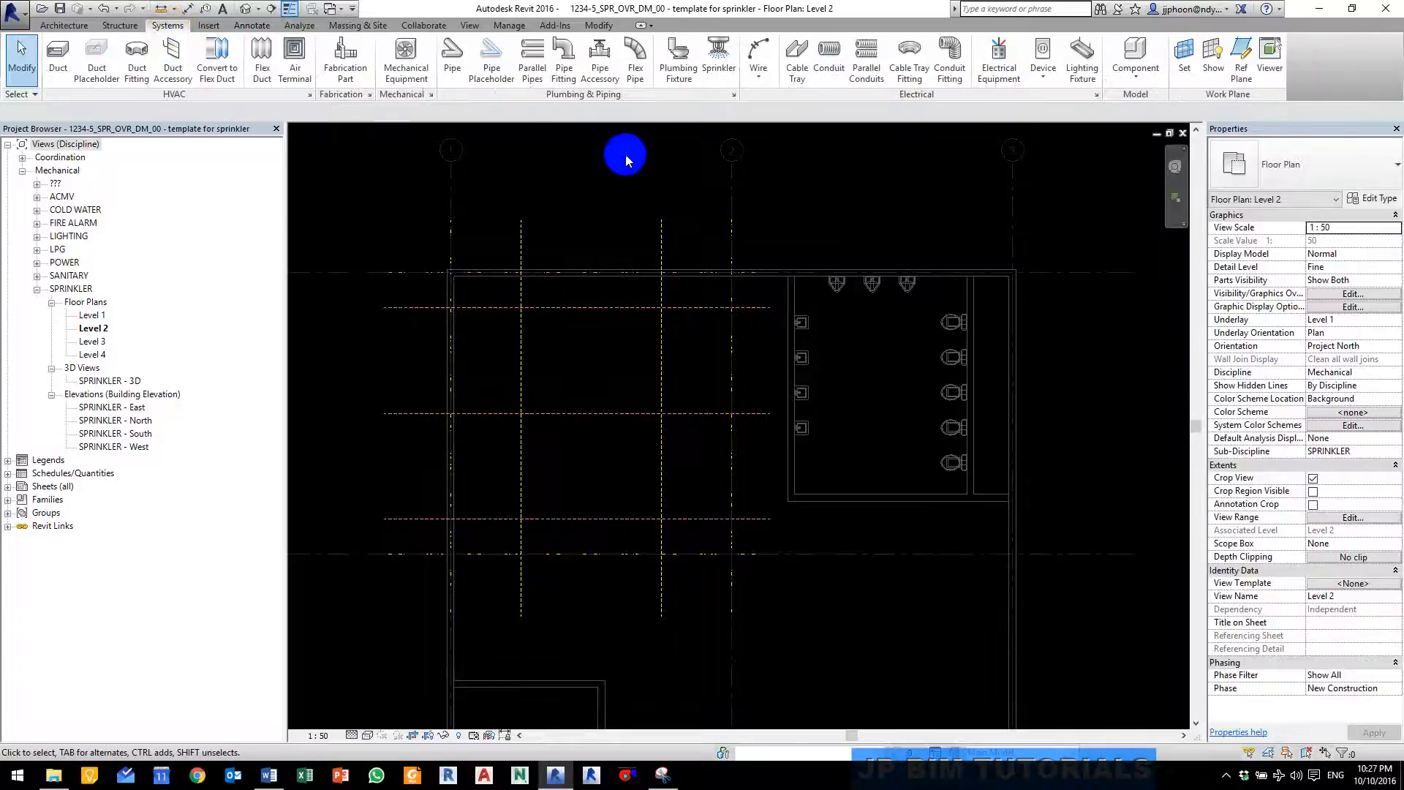
click(711, 57)
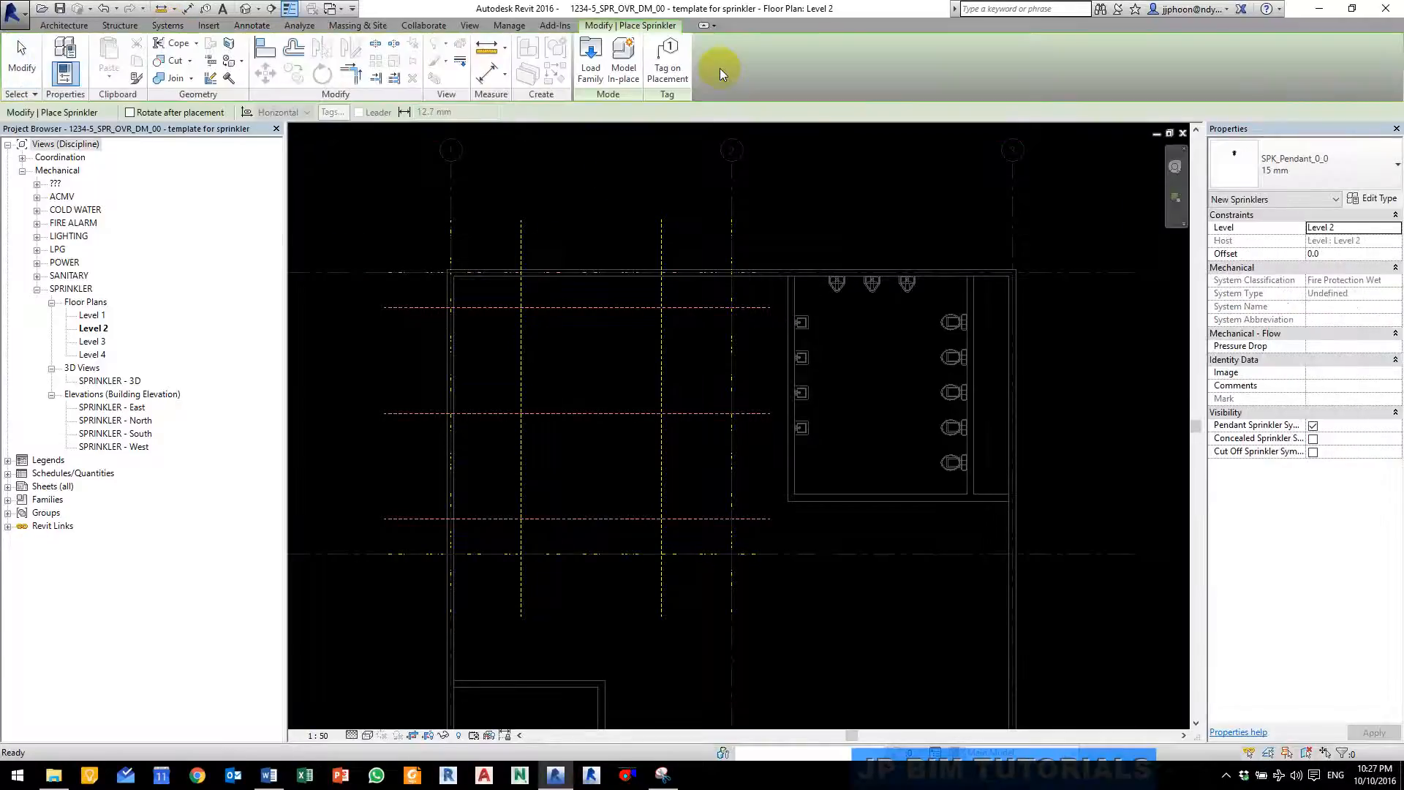
click(1310, 174)
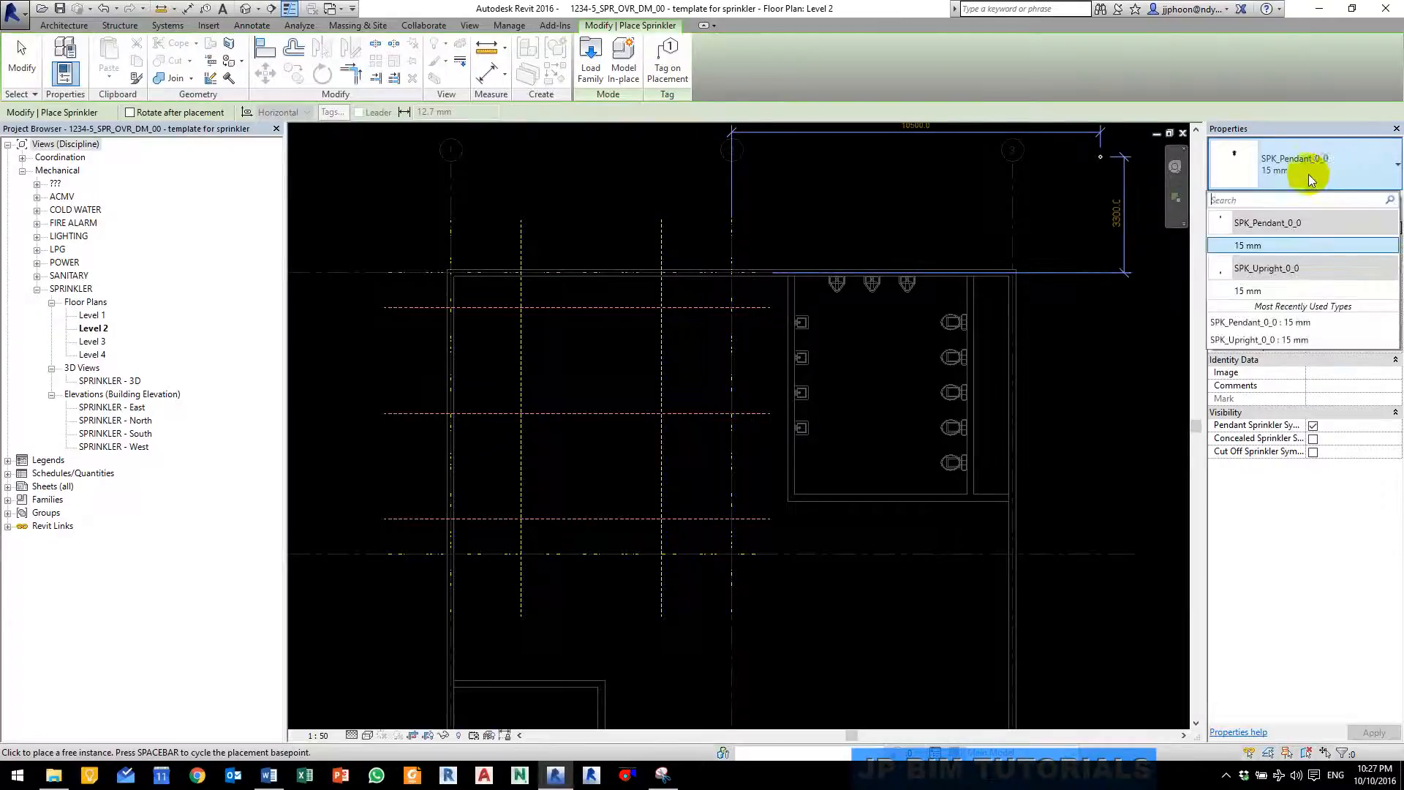
click(1260, 248)
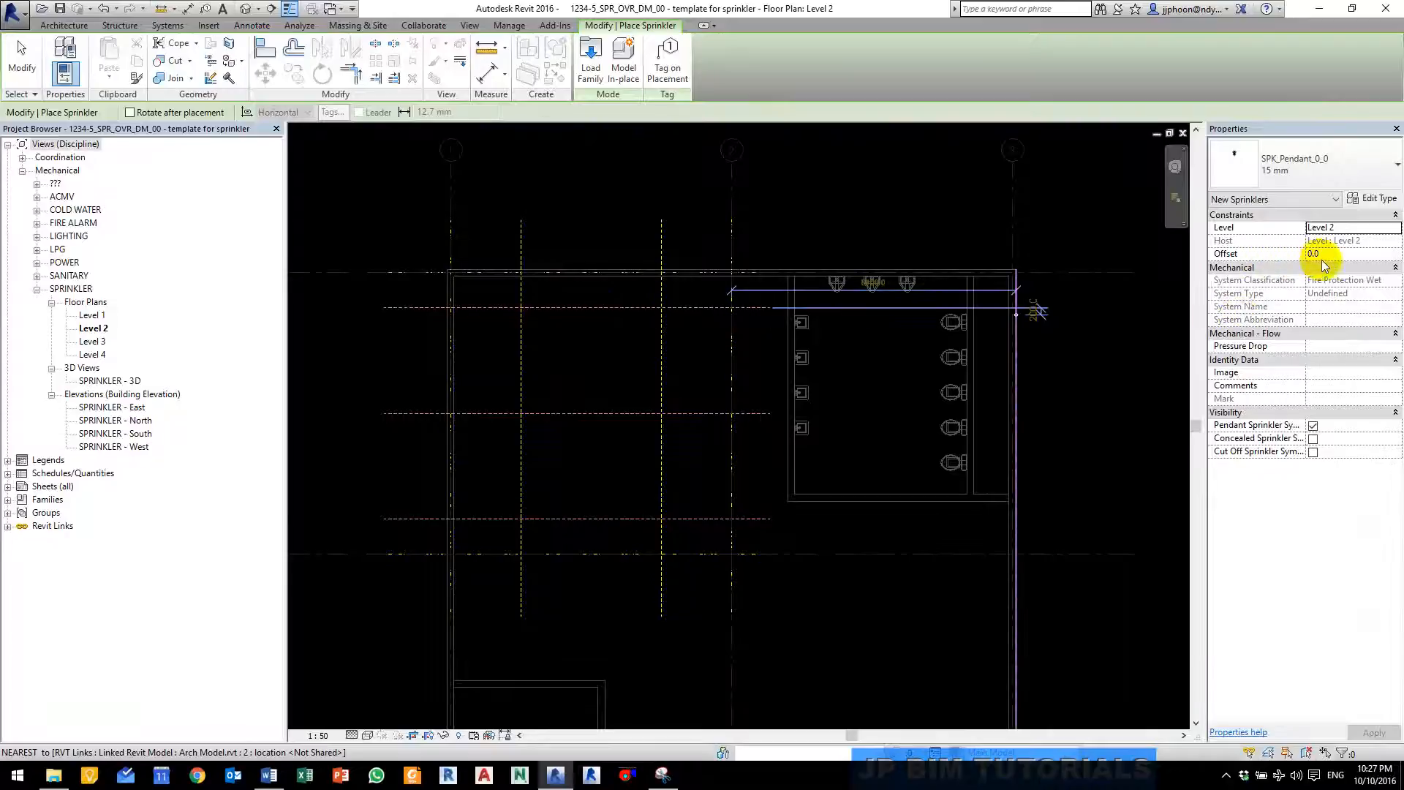
click(1347, 258)
text(28)
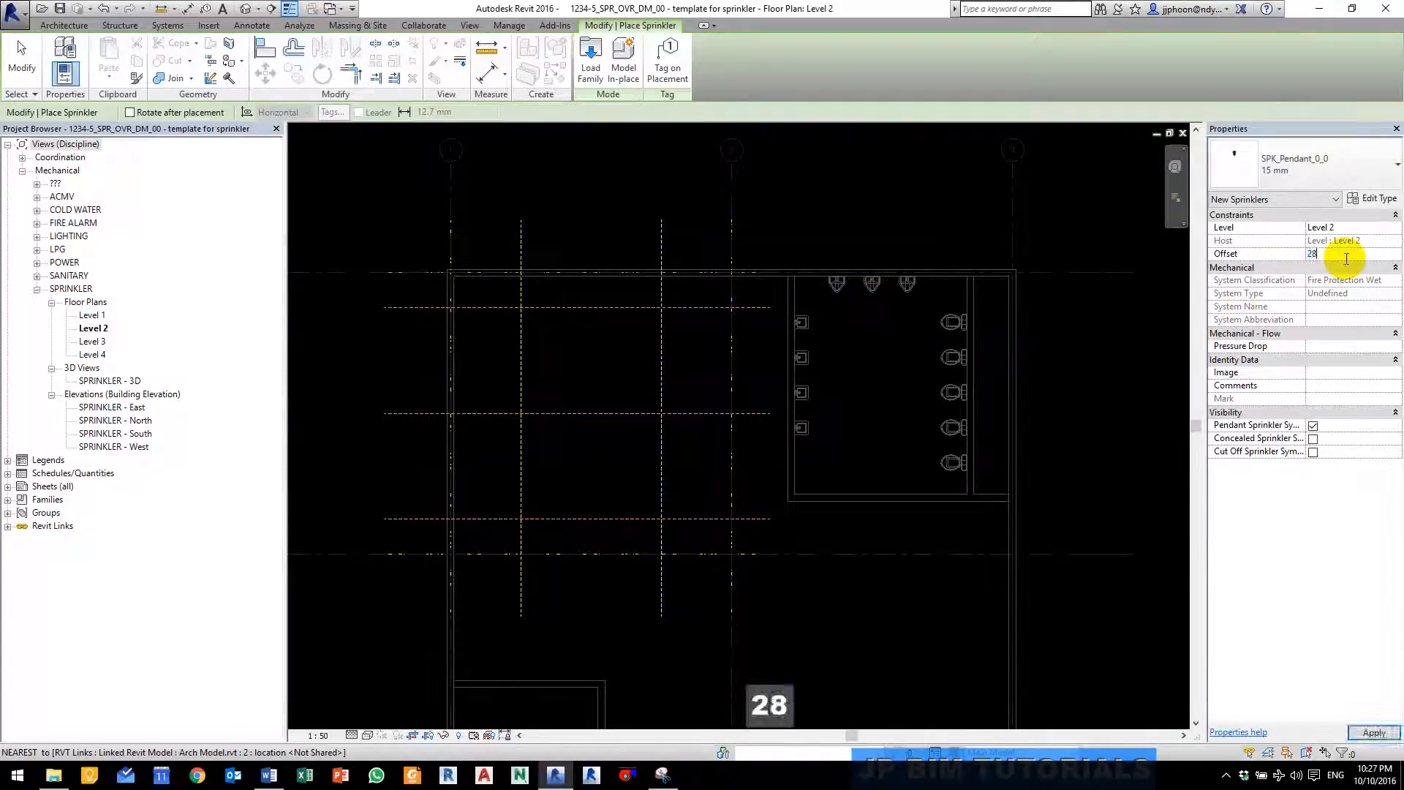
text(00)
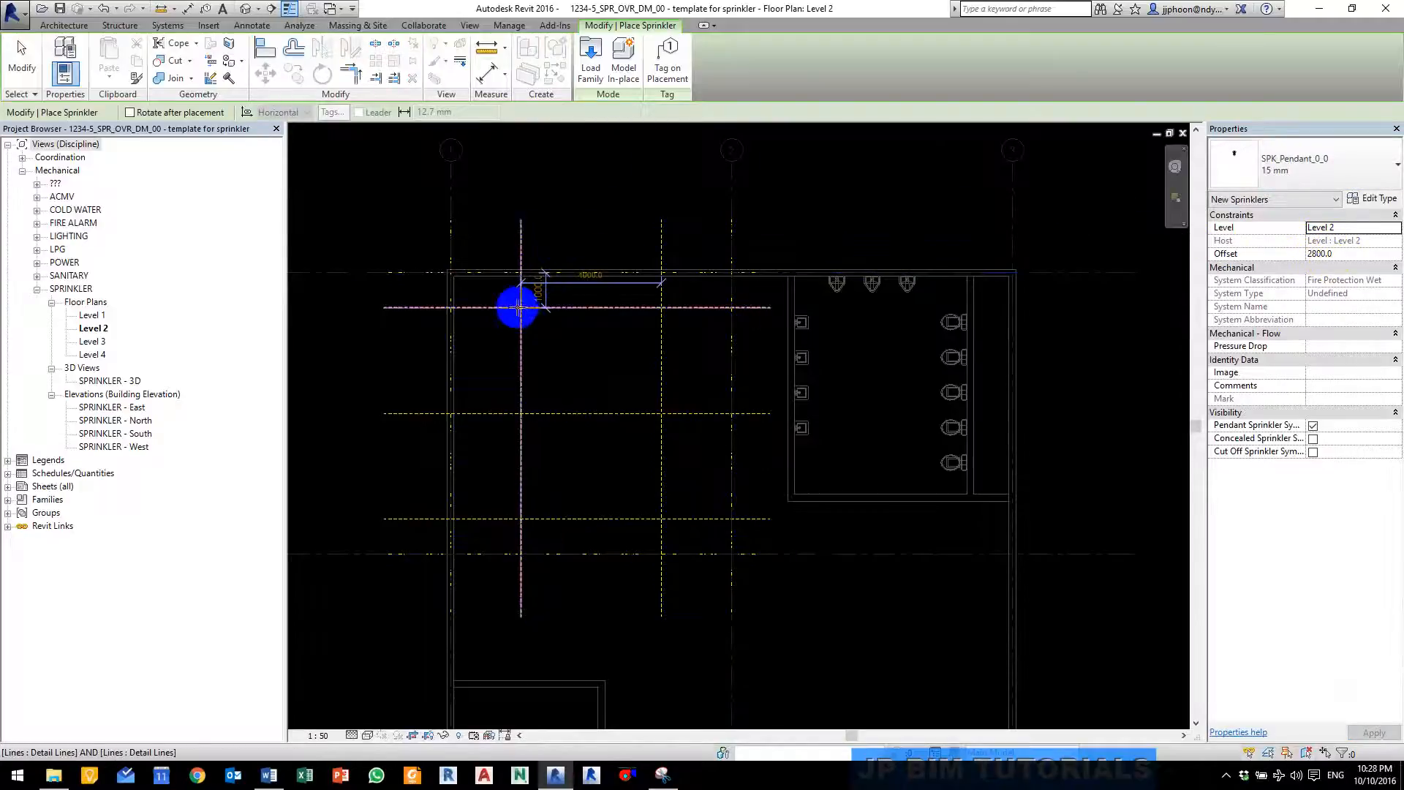
scroll(521, 307, up, 3)
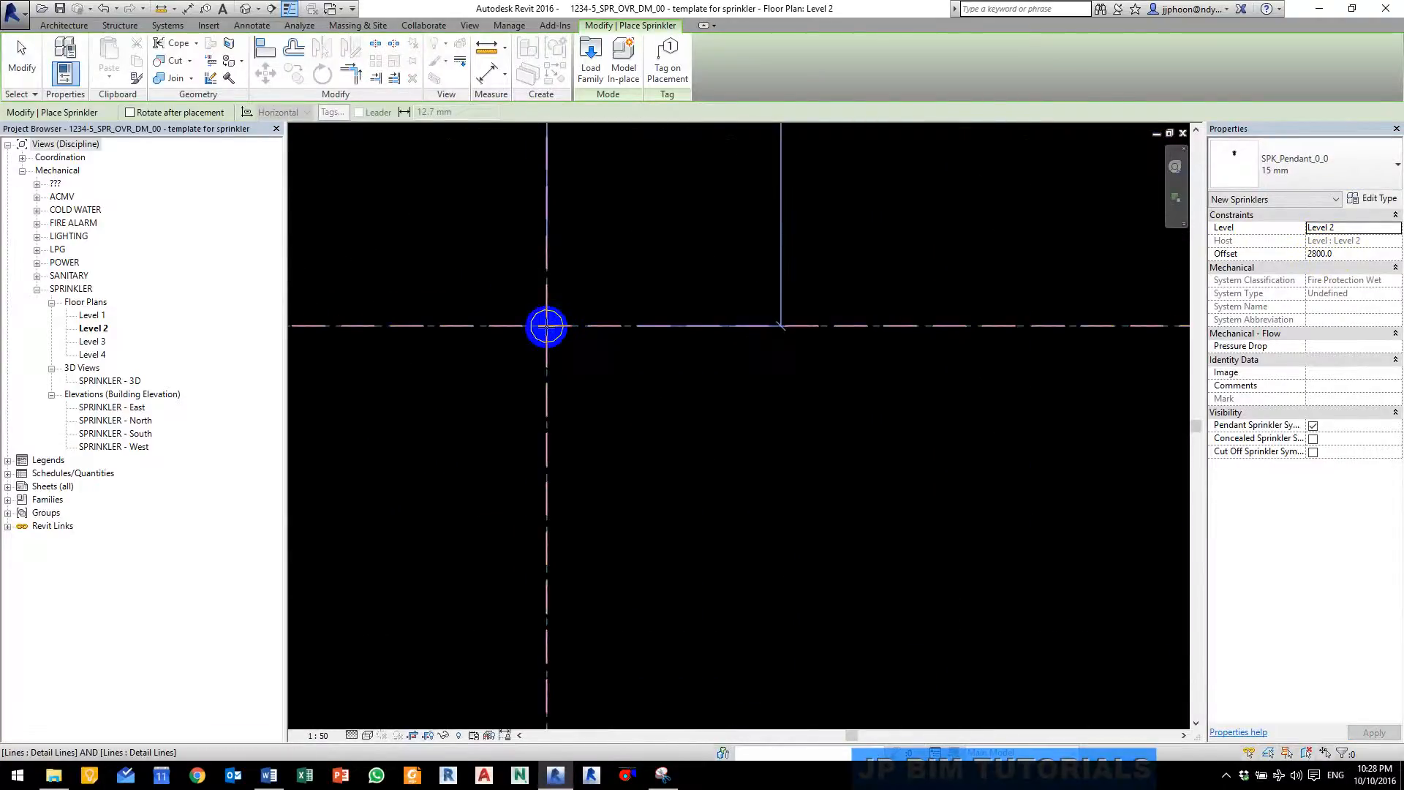
scroll(547, 325, up, 2)
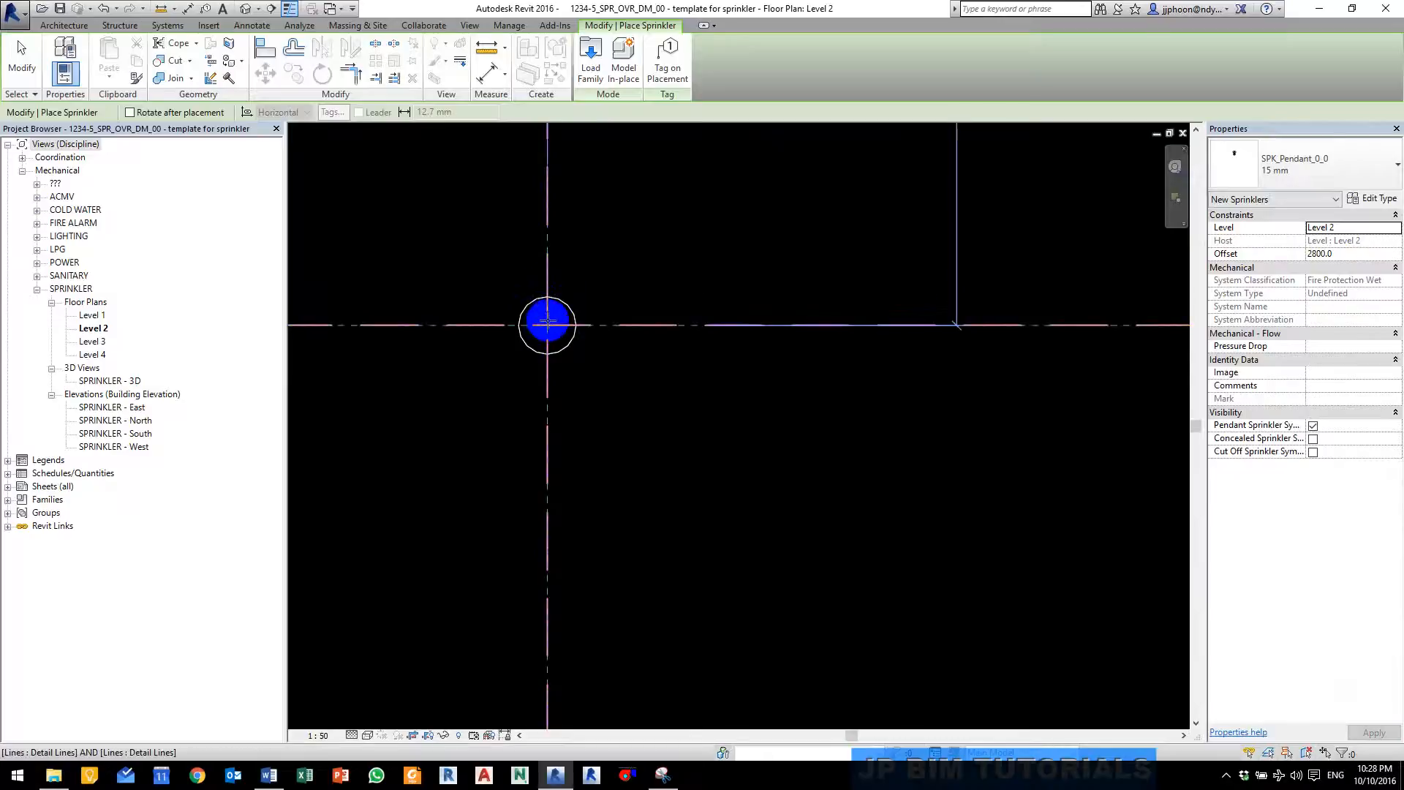
click(547, 323)
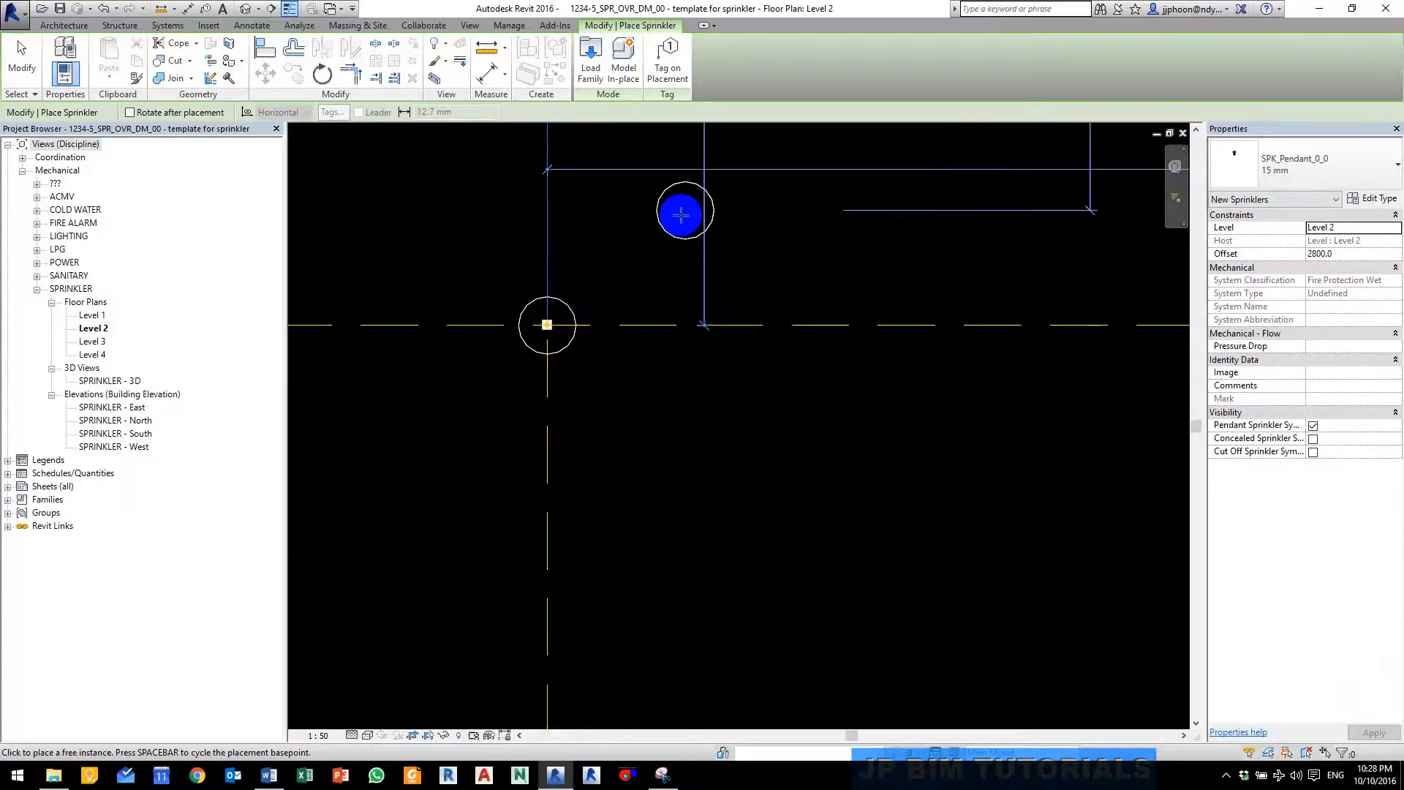
key(Escape)
key(Escape)
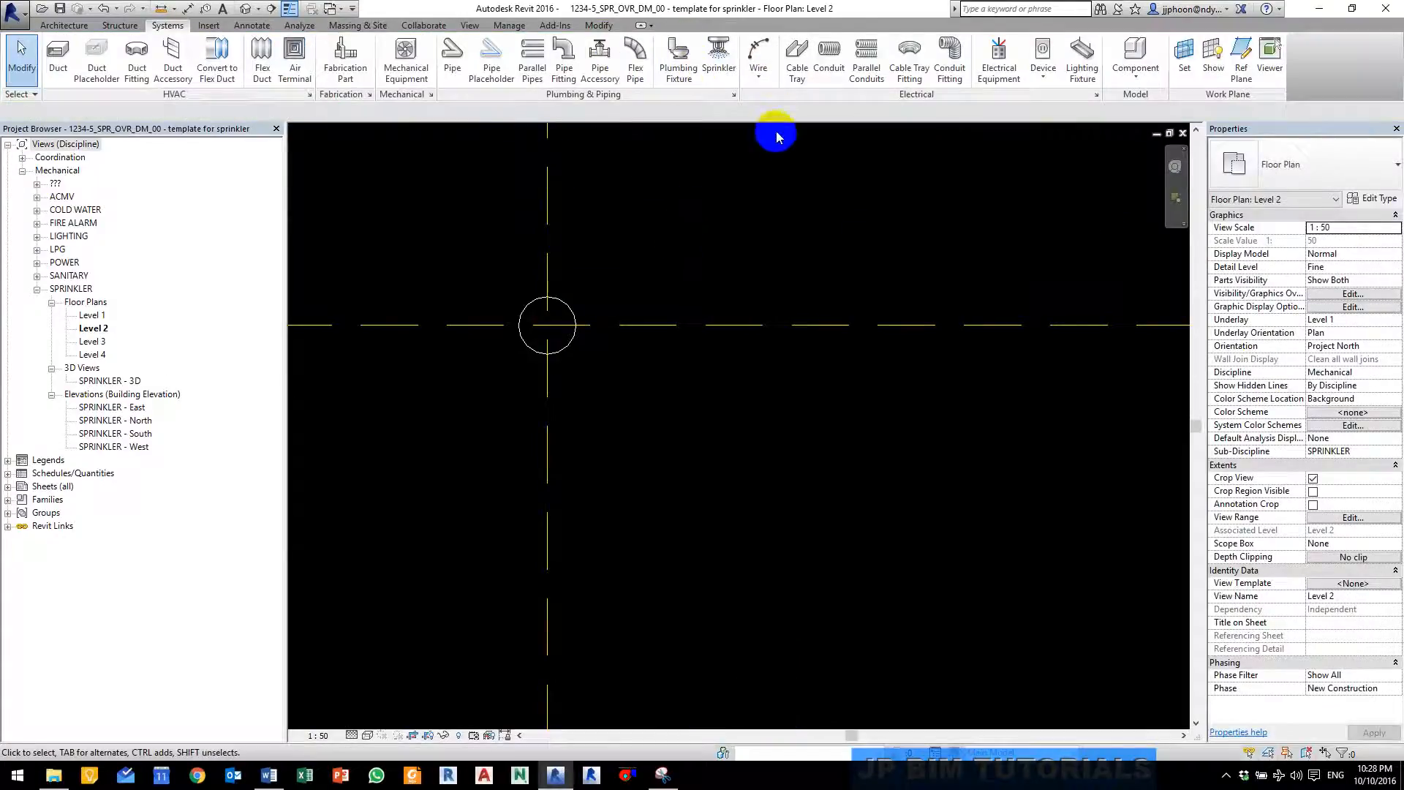
Step: Place an SPK_Upright_0_0 15 mm sprinkler at offset 3500 on the centre of the pendant sprinkler
click(719, 53)
click(1296, 161)
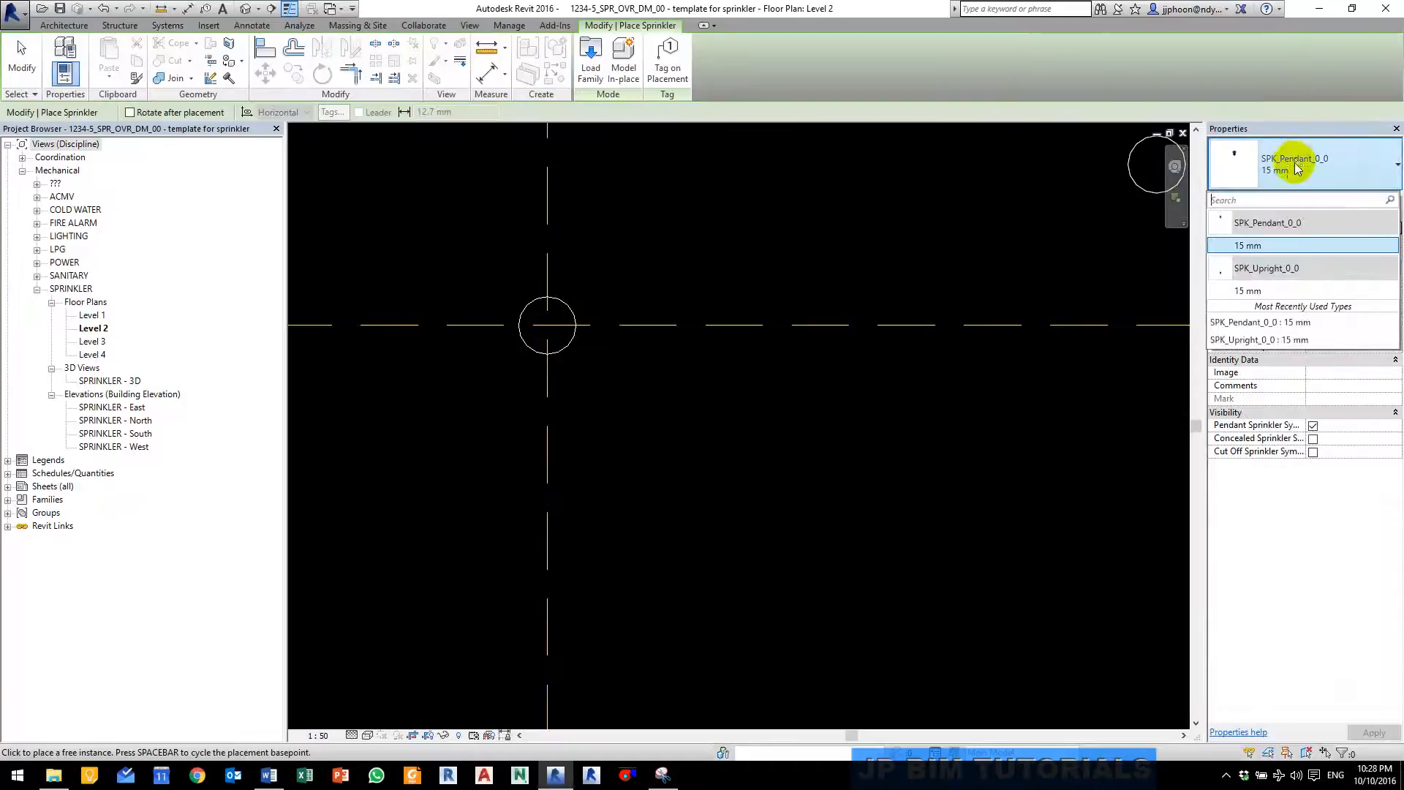
click(1265, 294)
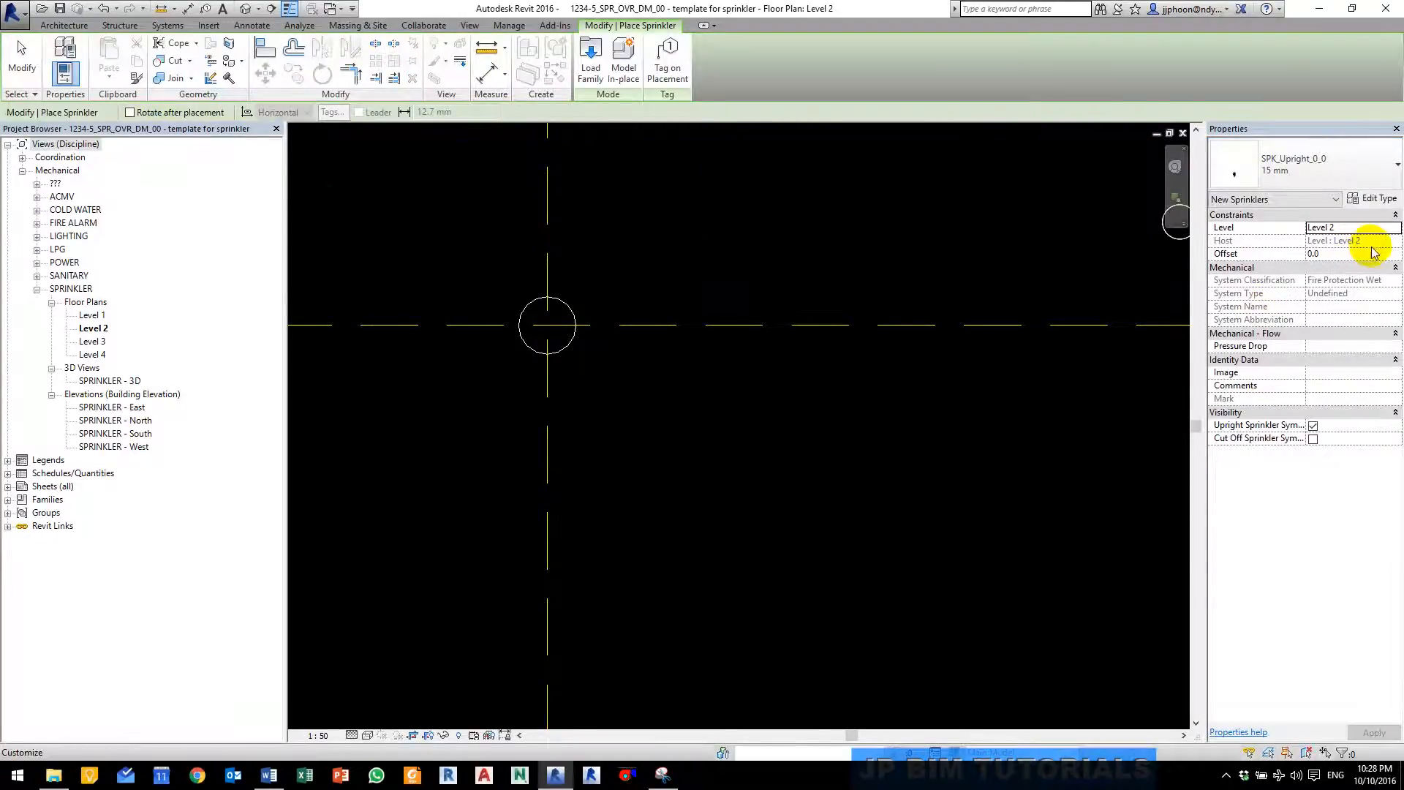
click(1348, 254)
text(3500)
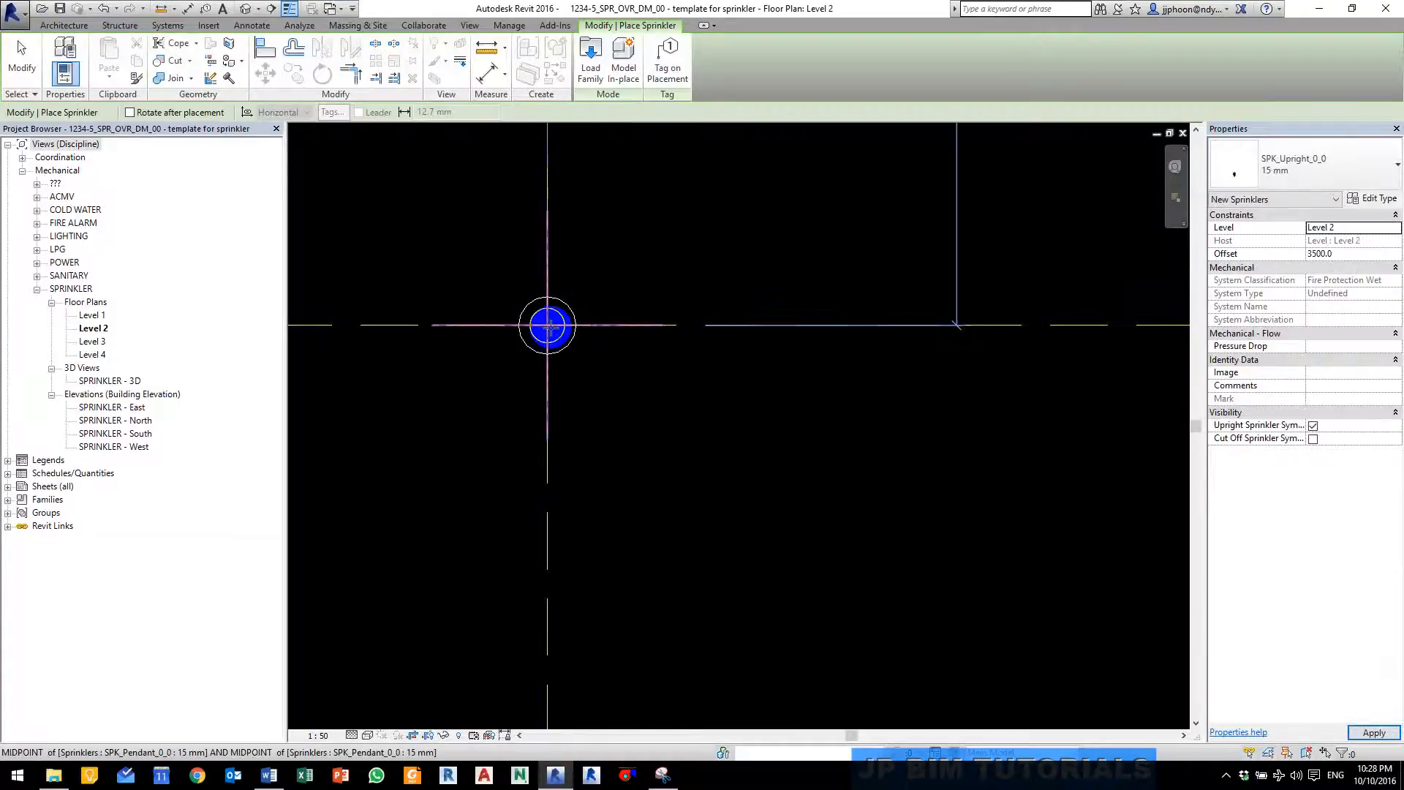
click(548, 323)
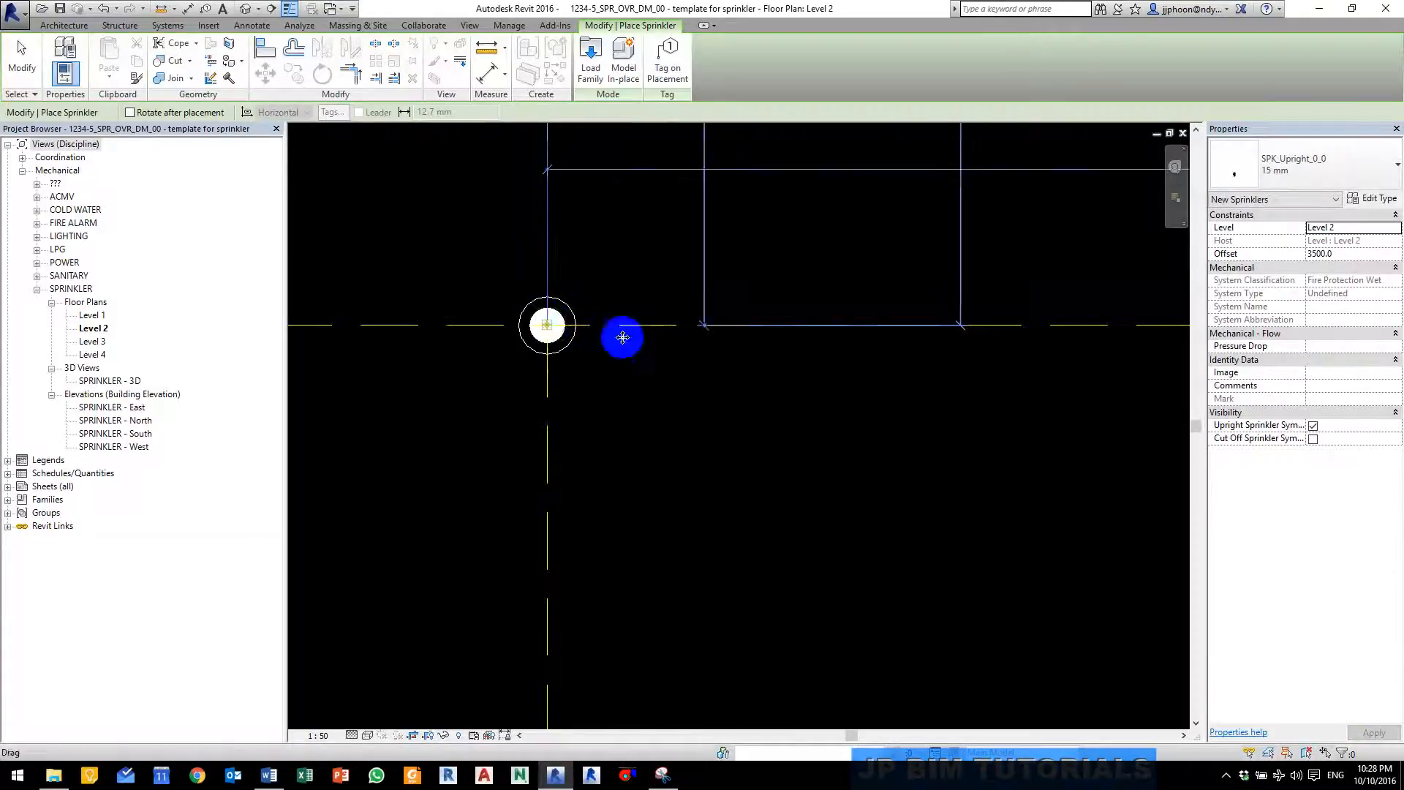
key(Escape)
key(Escape)
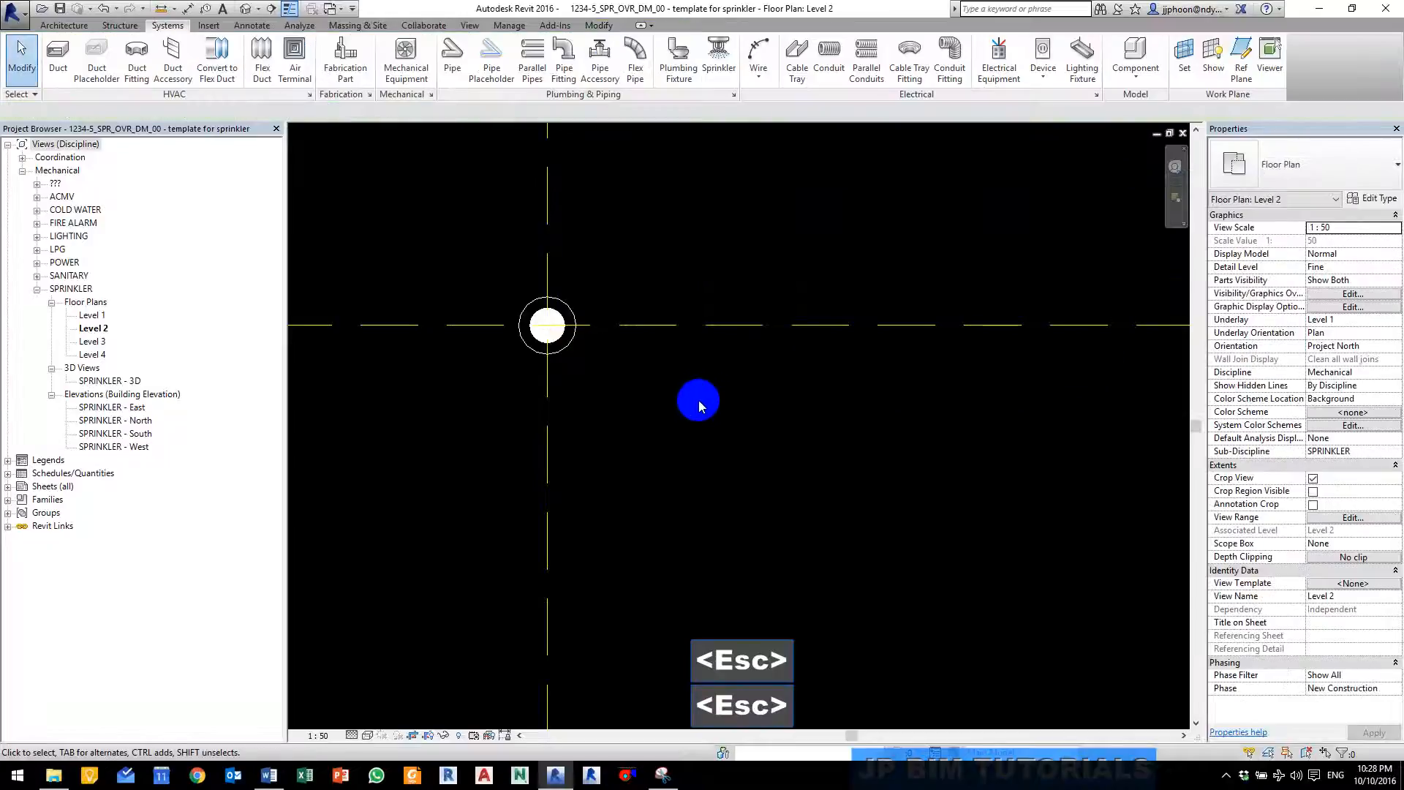
Step: Draw a vertical section line just beside the sprinkler pair, facing it with a far clip offset of about 1005 mm, and open the section view
scroll(697, 399, down, 3)
scroll(657, 373, down, 2)
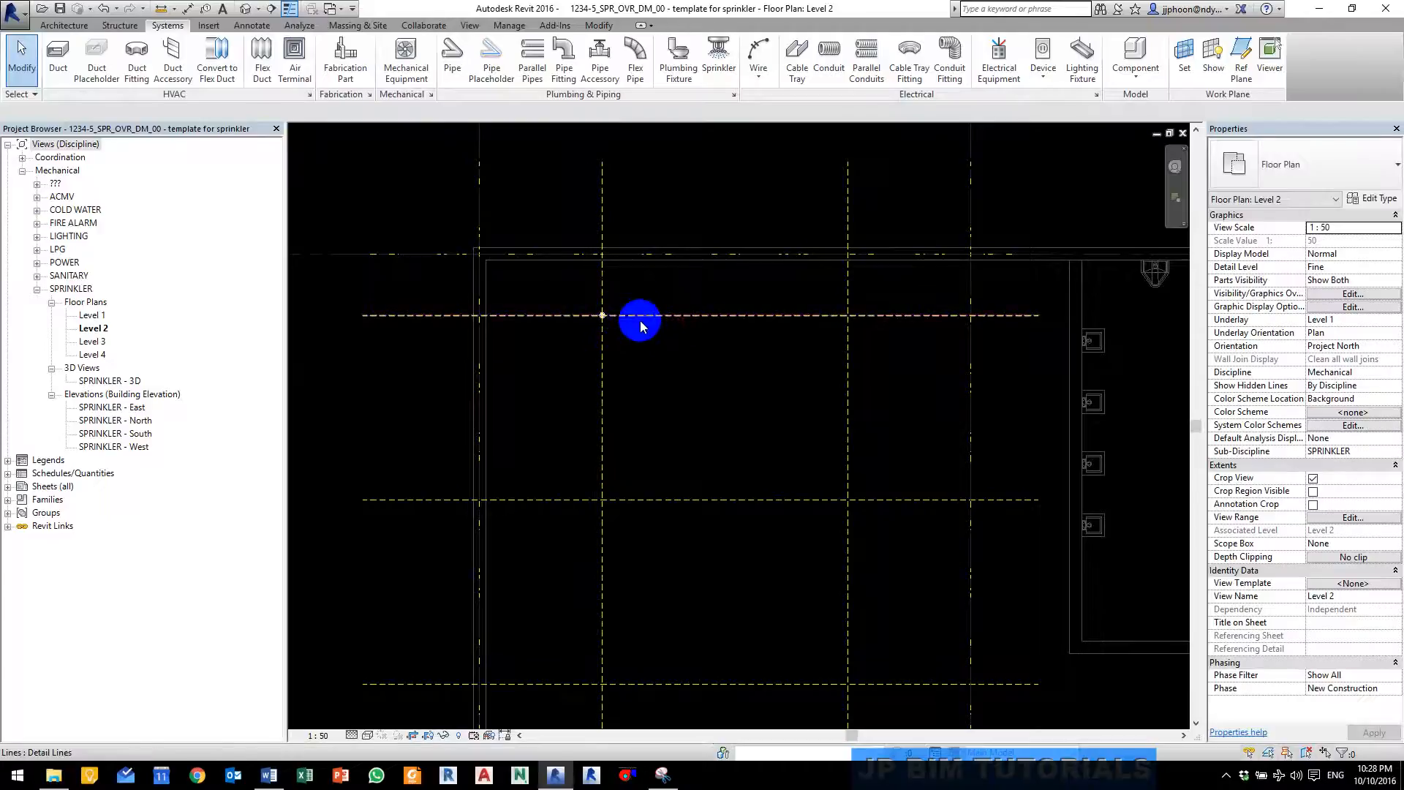
middle_drag(700, 333, 656, 337)
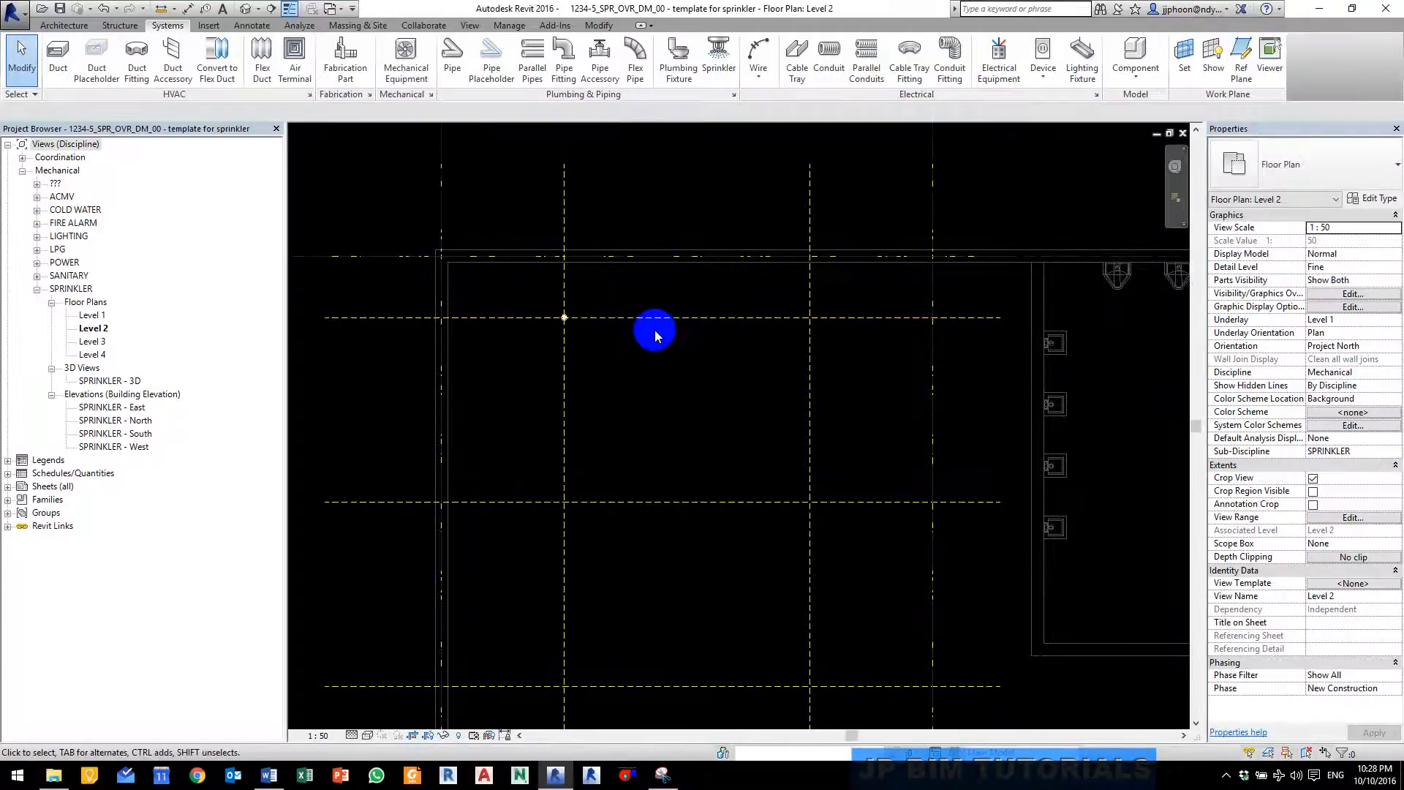
scroll(554, 304, up, 3)
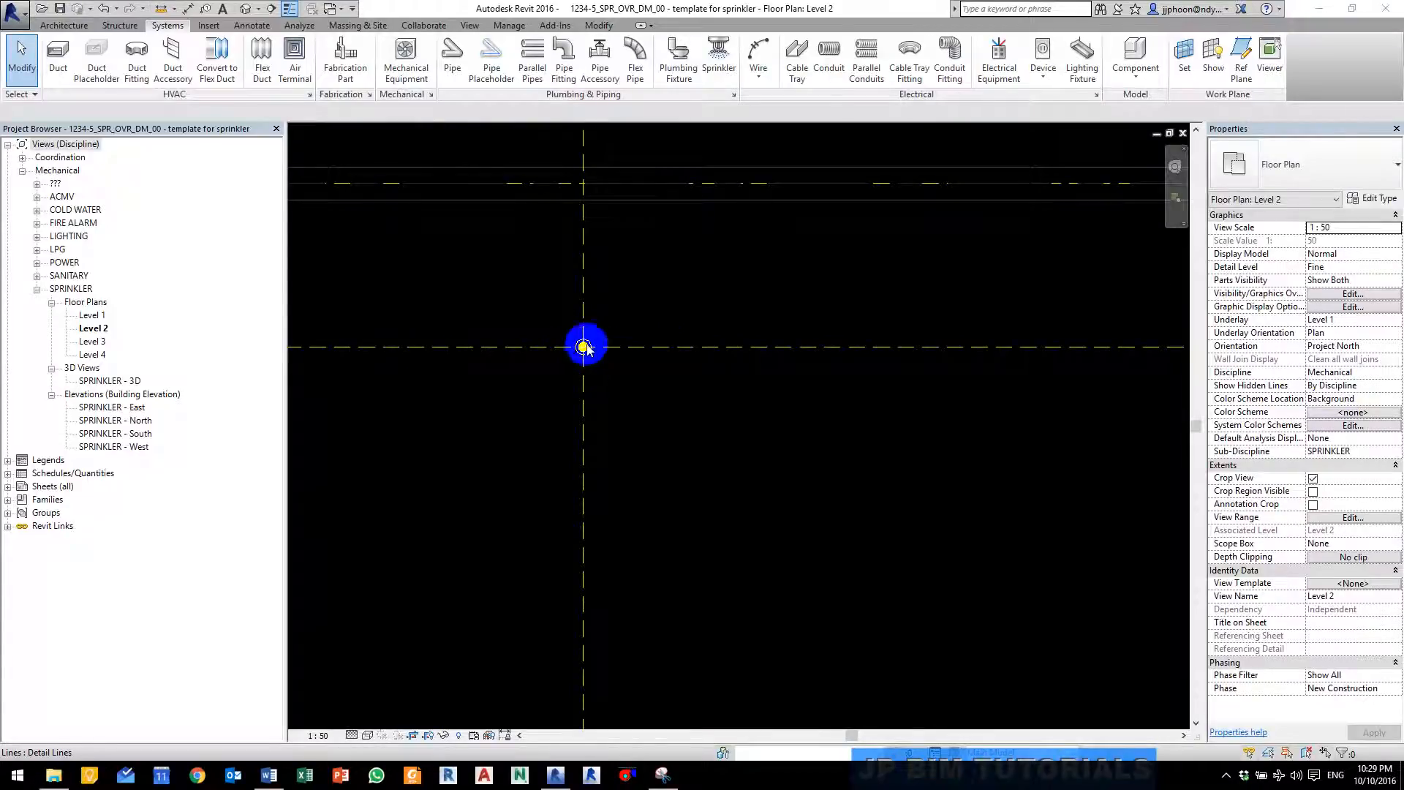
scroll(574, 335, down, 3)
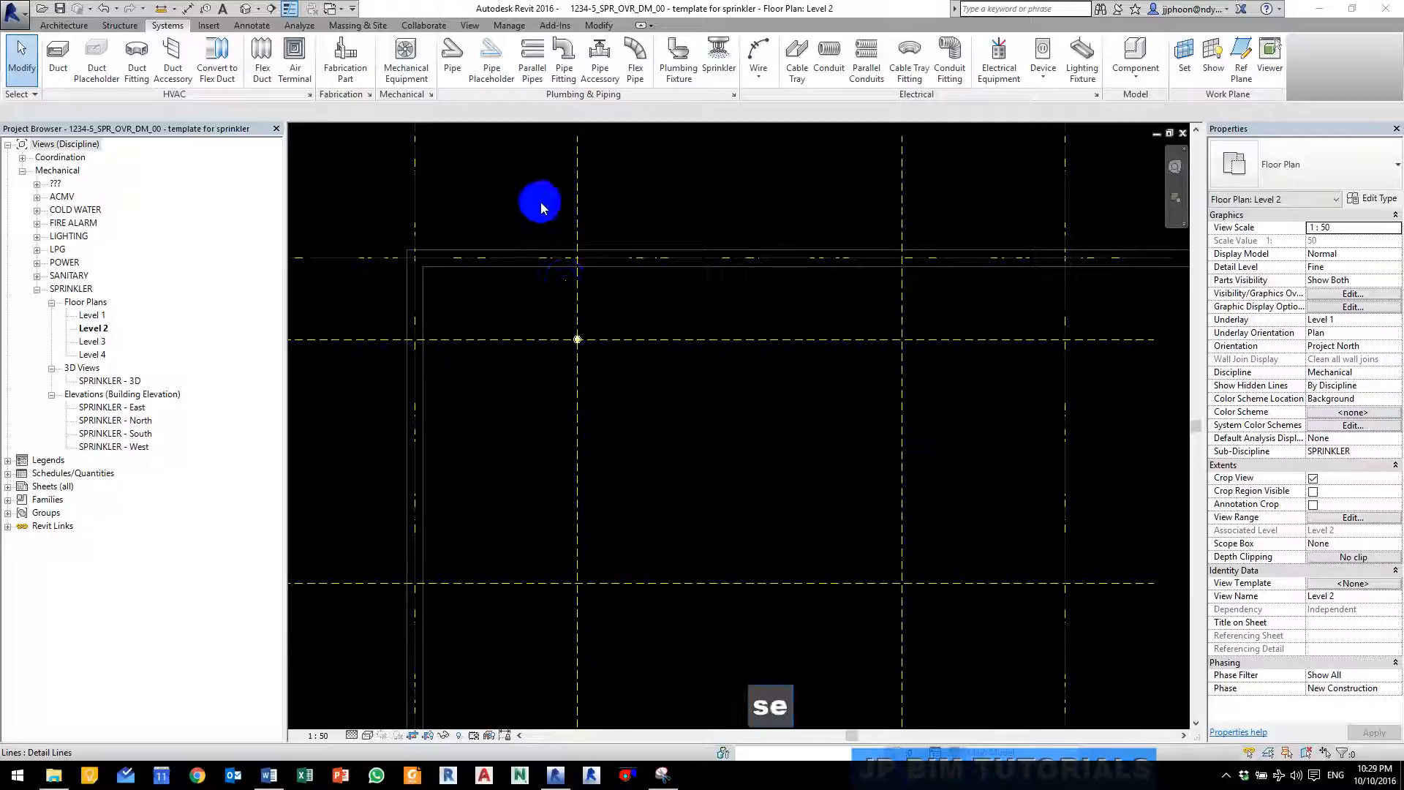
key(s)
key(e)
click(540, 210)
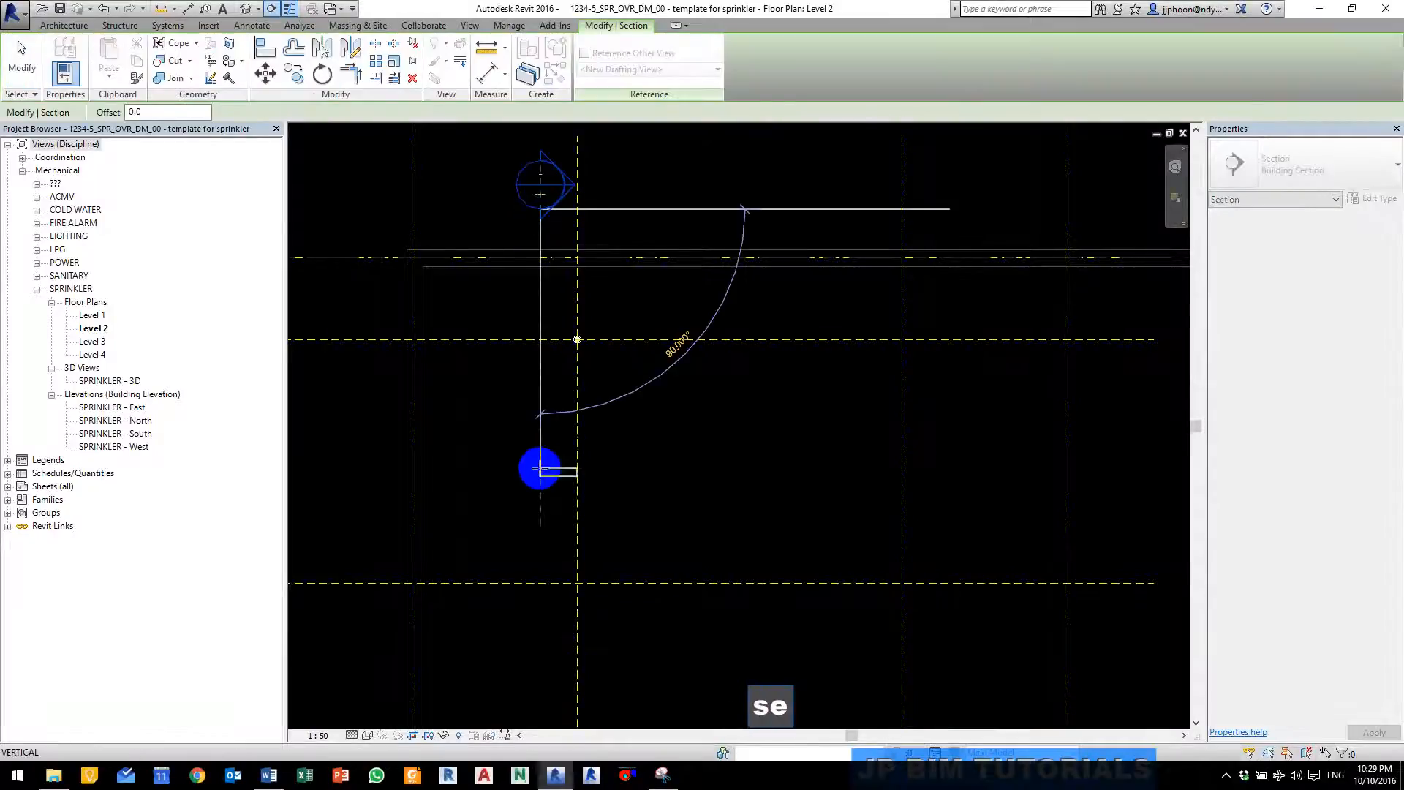
click(540, 472)
key(Escape)
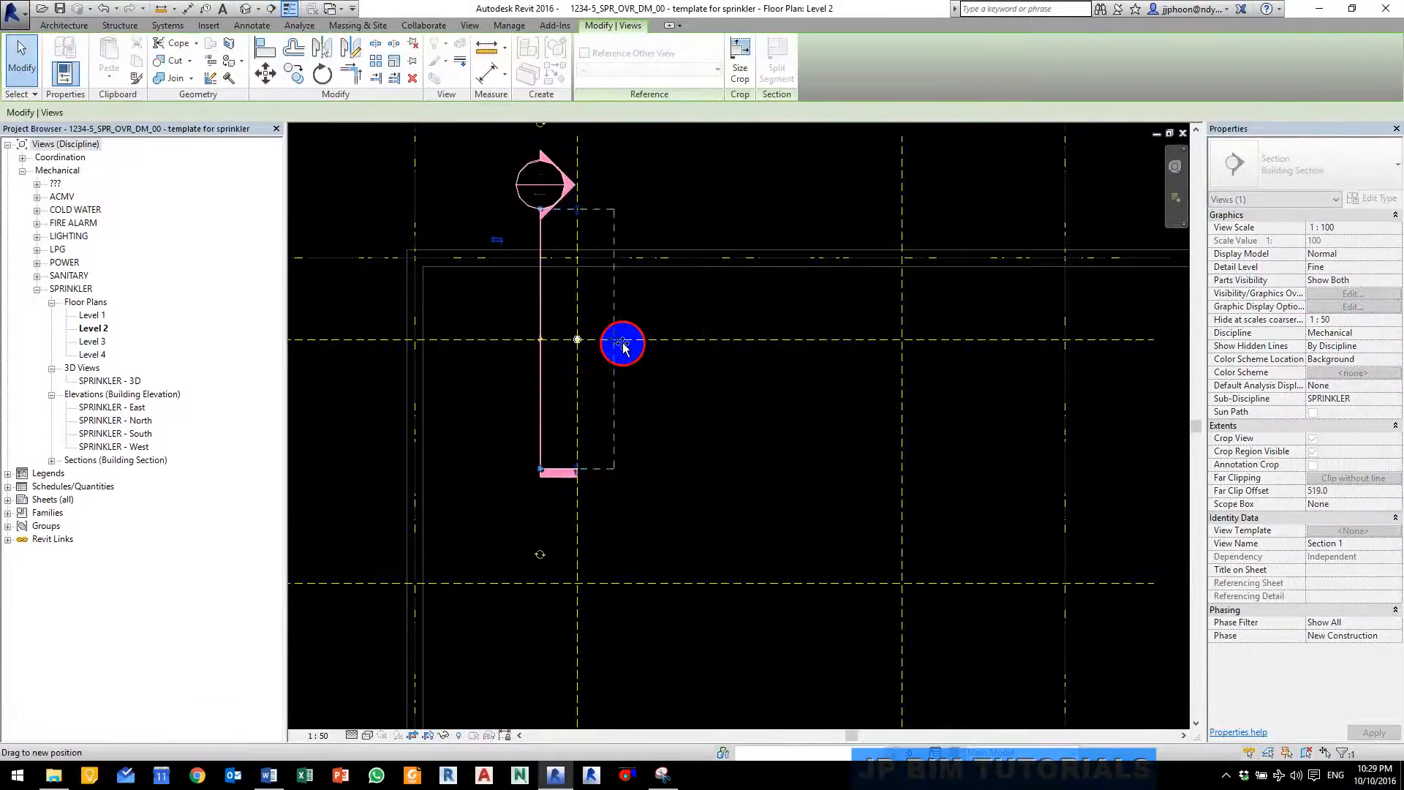
key(Escape)
key(Escape)
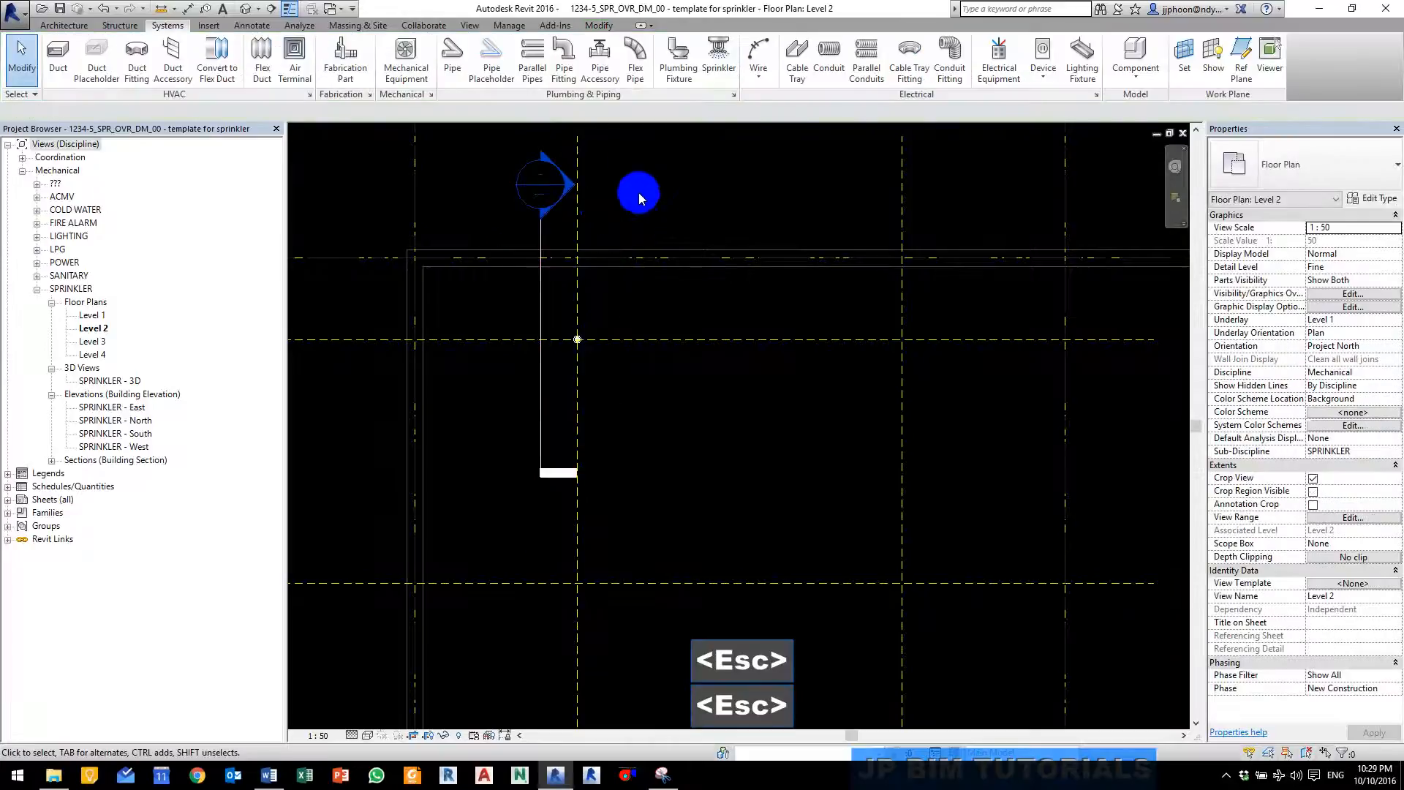
double_click(547, 181)
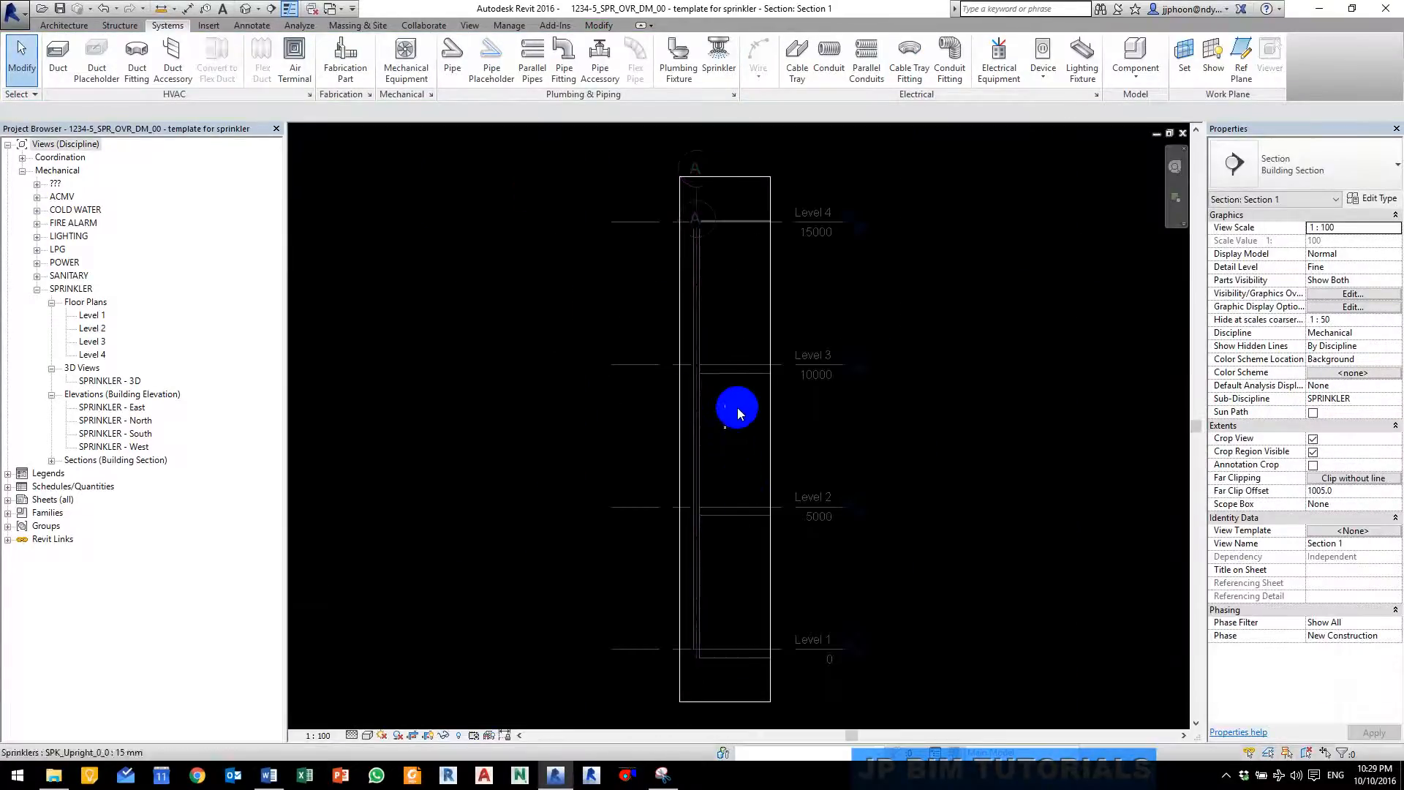
scroll(724, 424, up, 6)
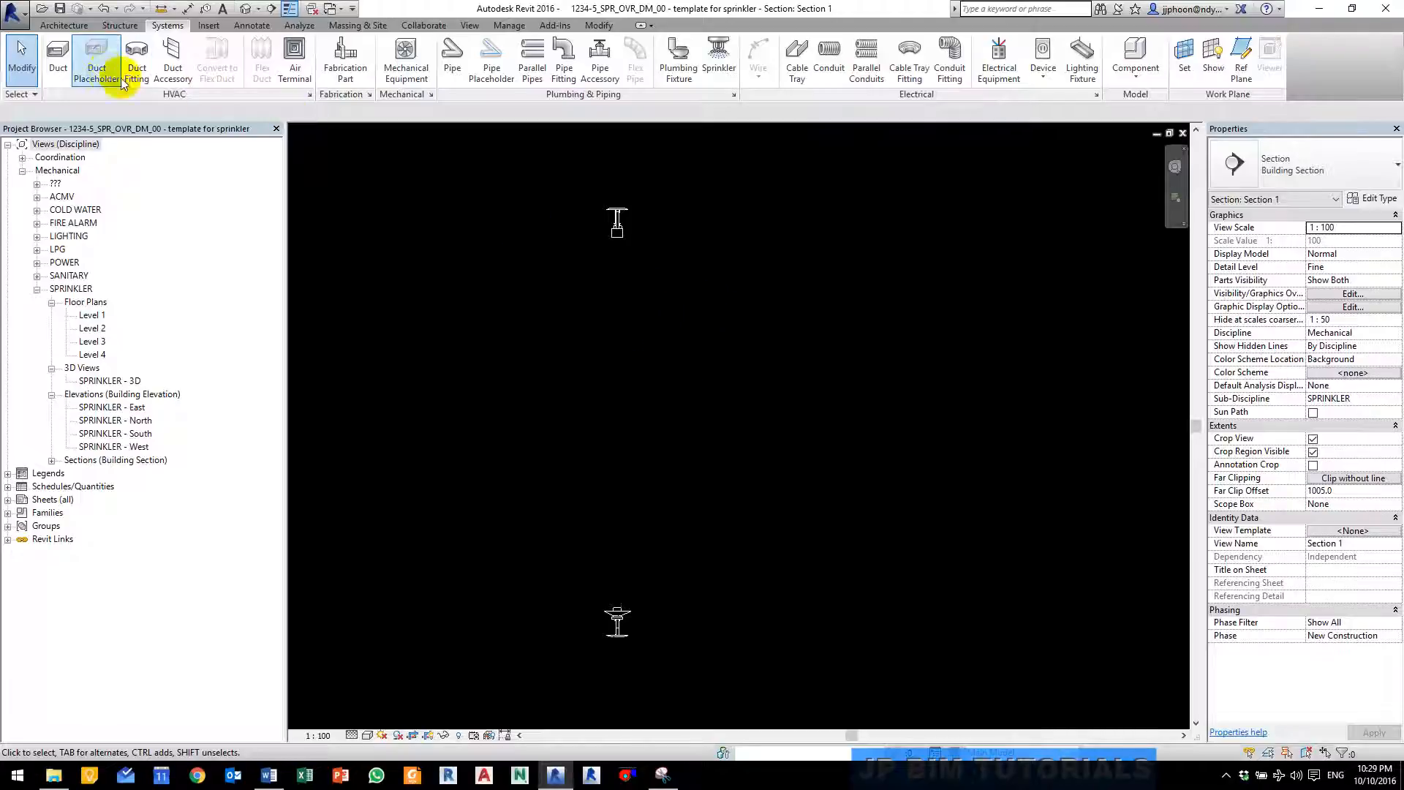
Step: Set up the Pipe tool with pipe type Steel_Threaded-Coupling_0_0 and system type Fire Protection - Sprinkler
click(461, 55)
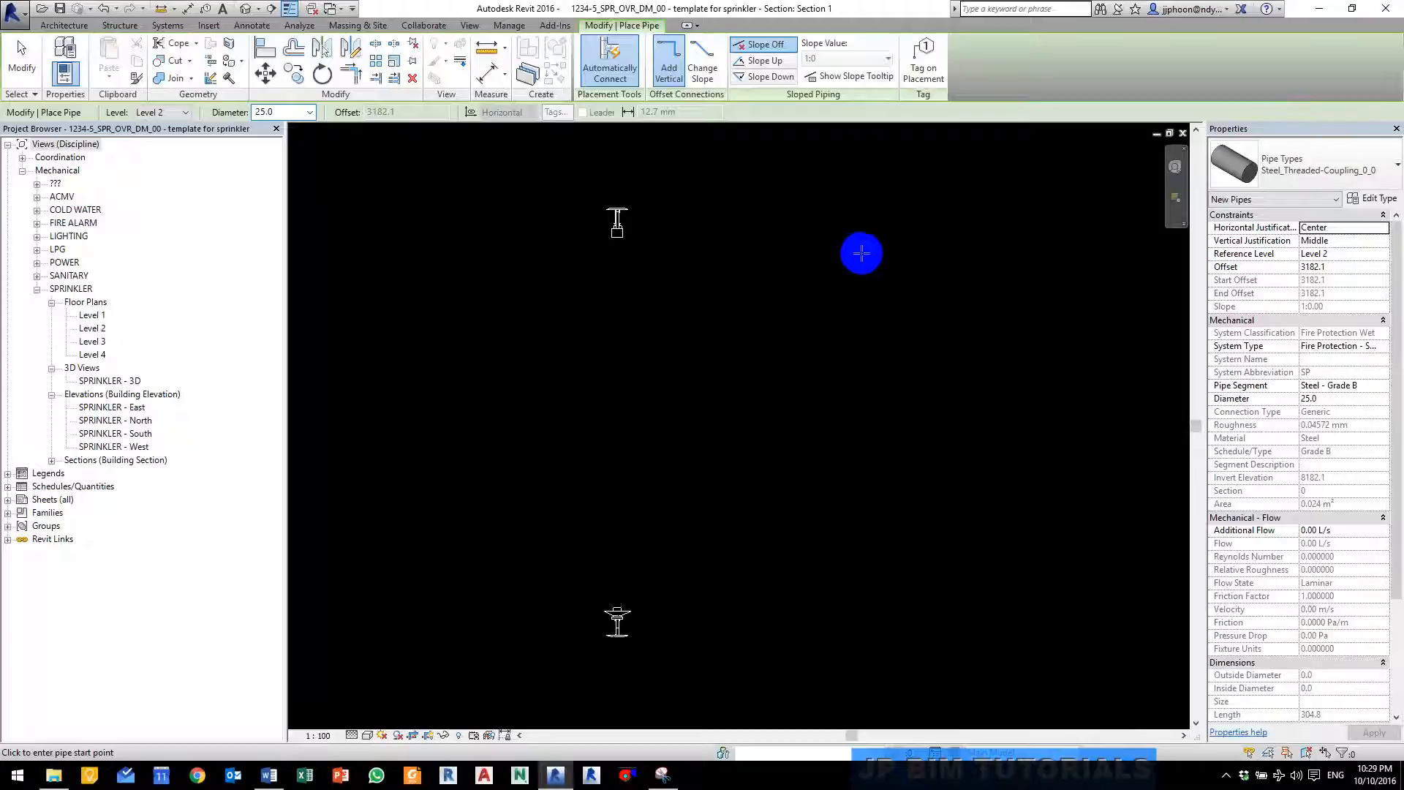
click(1321, 165)
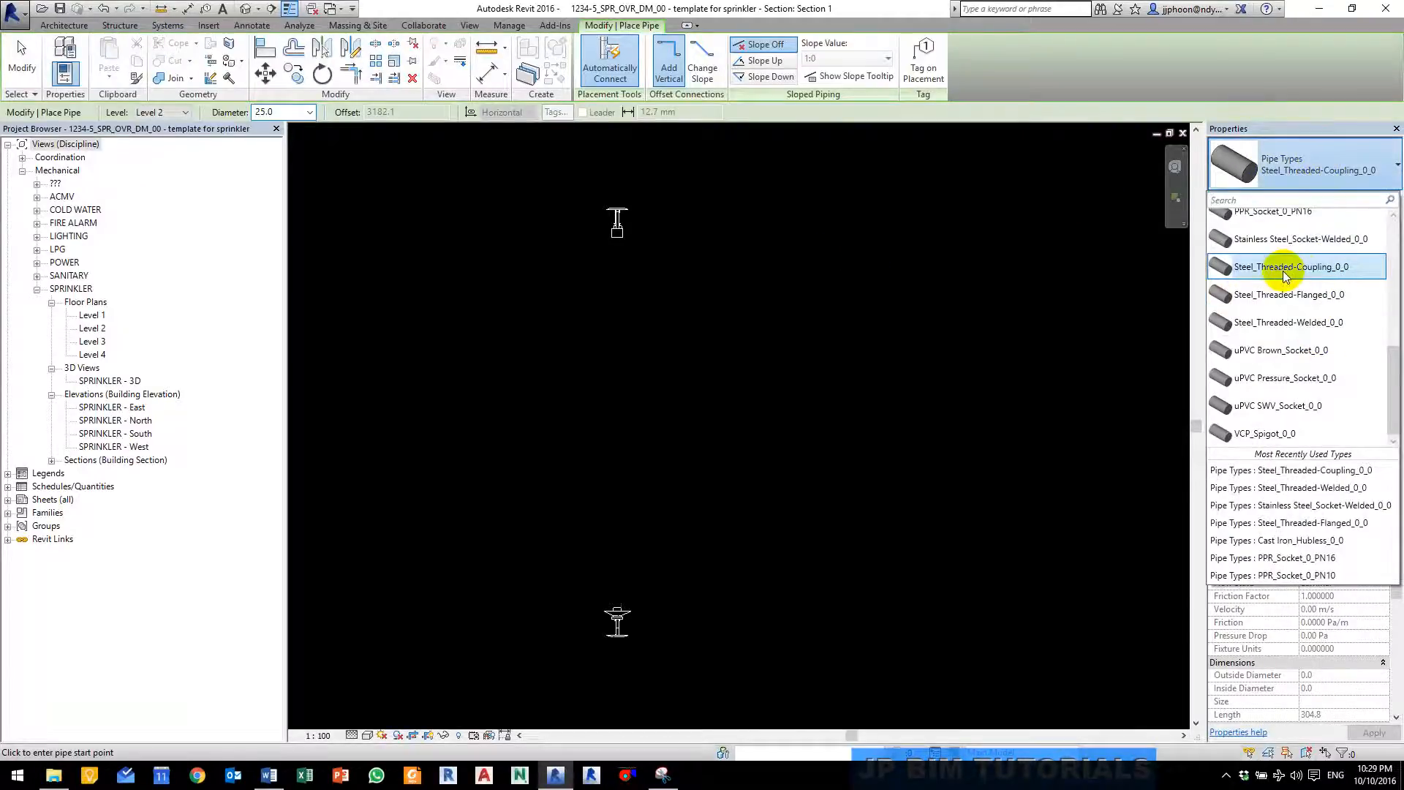
click(1320, 281)
click(1385, 347)
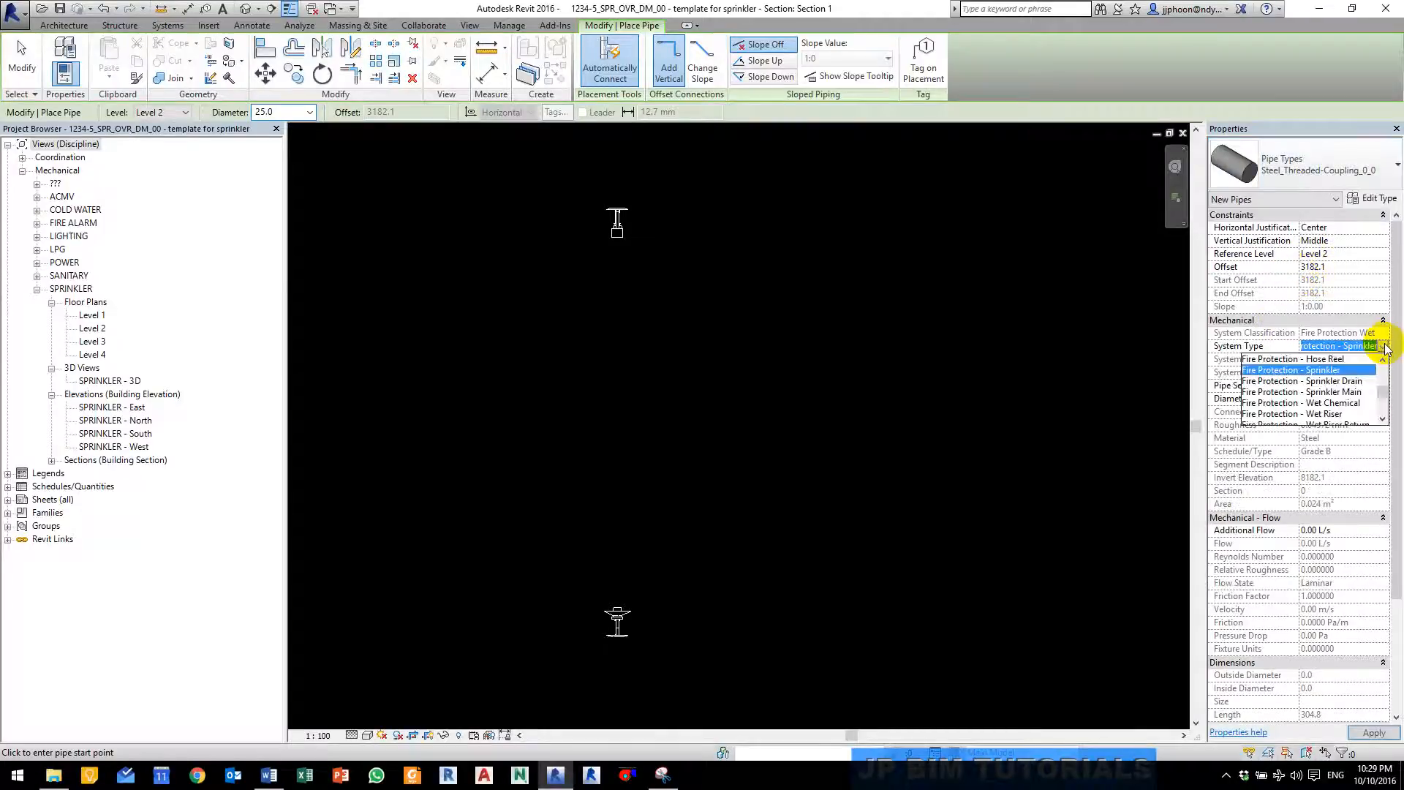
click(1307, 370)
Step: Draw a trial vertical 25 mm pipe about 440 mm long beside the sprinklers and delete it
click(843, 254)
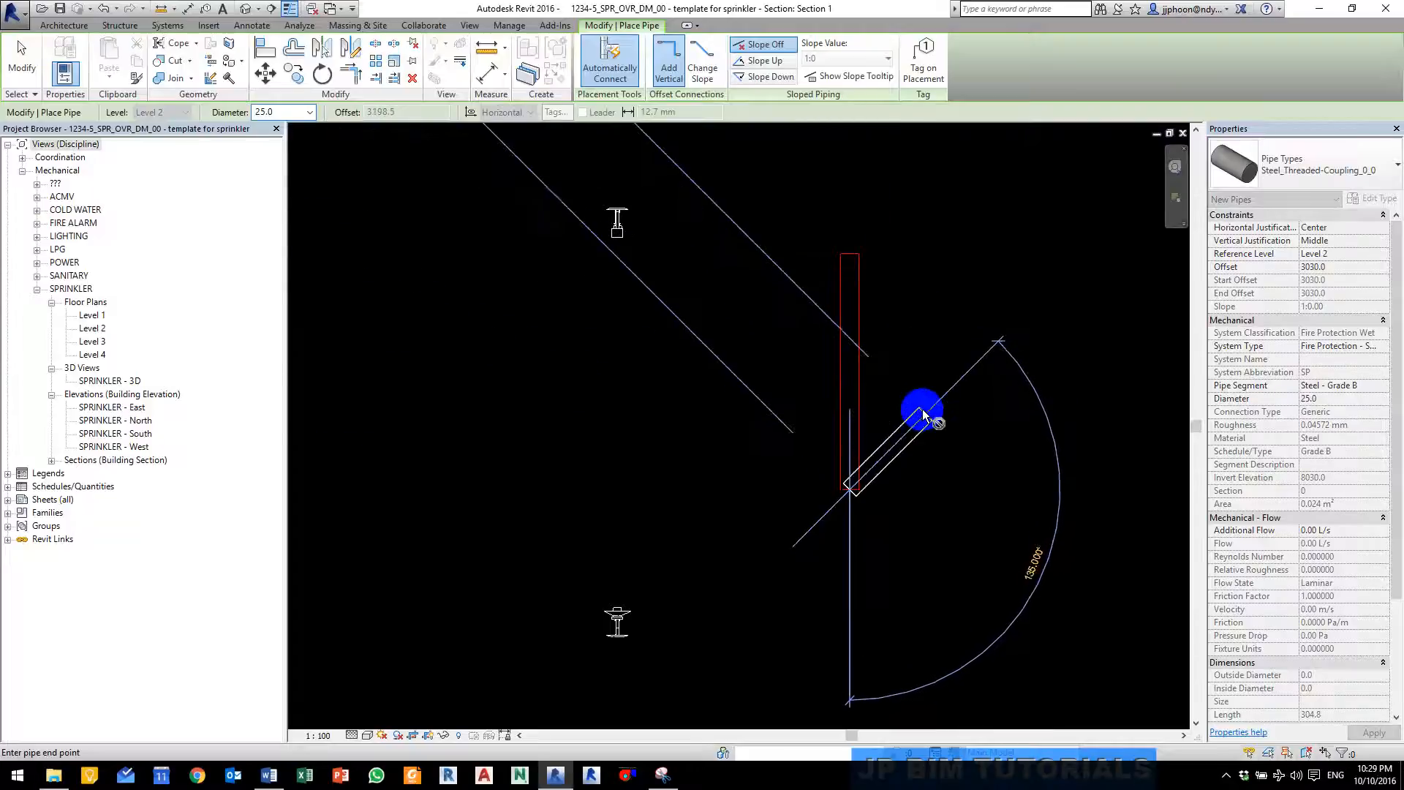
key(Escape)
key(Escape)
click(839, 365)
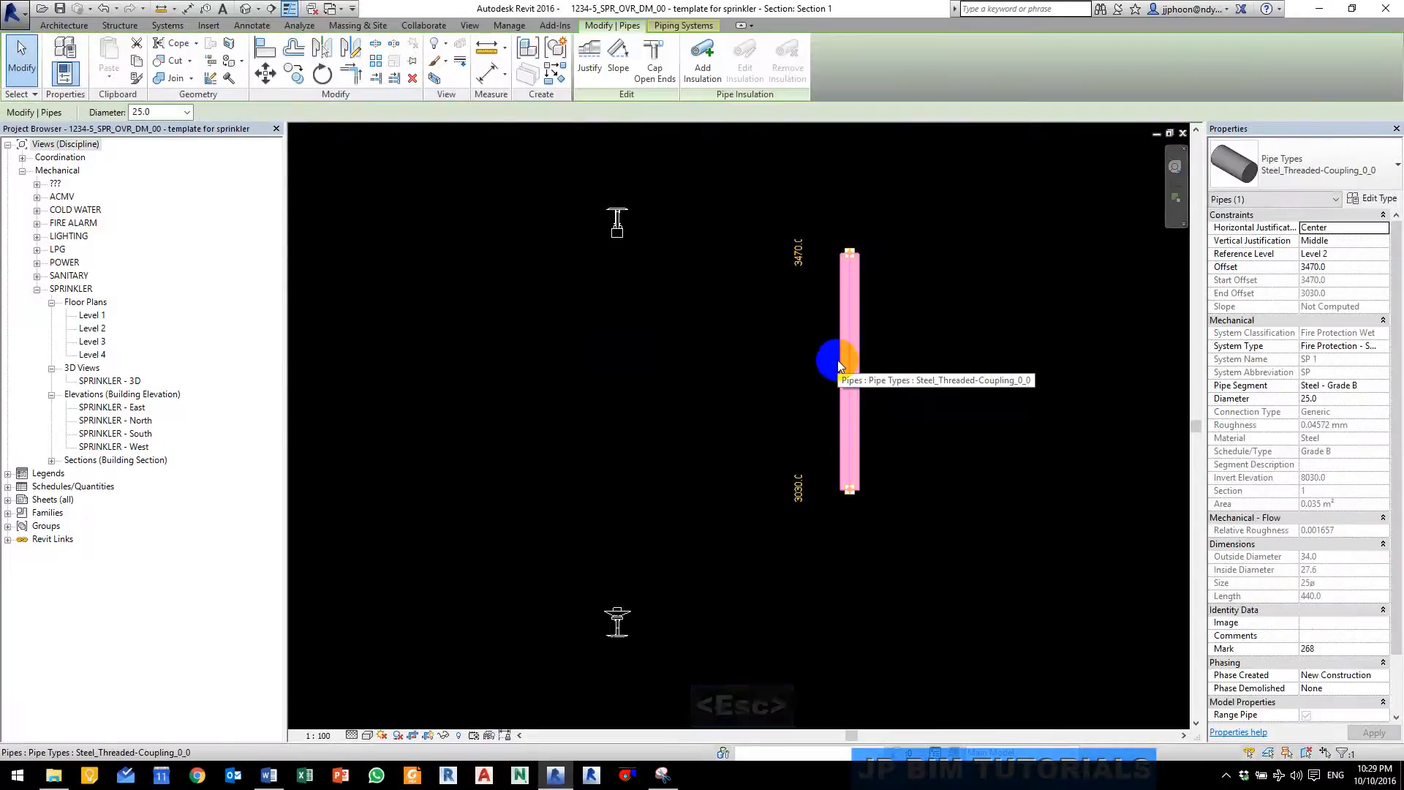
key(Delete)
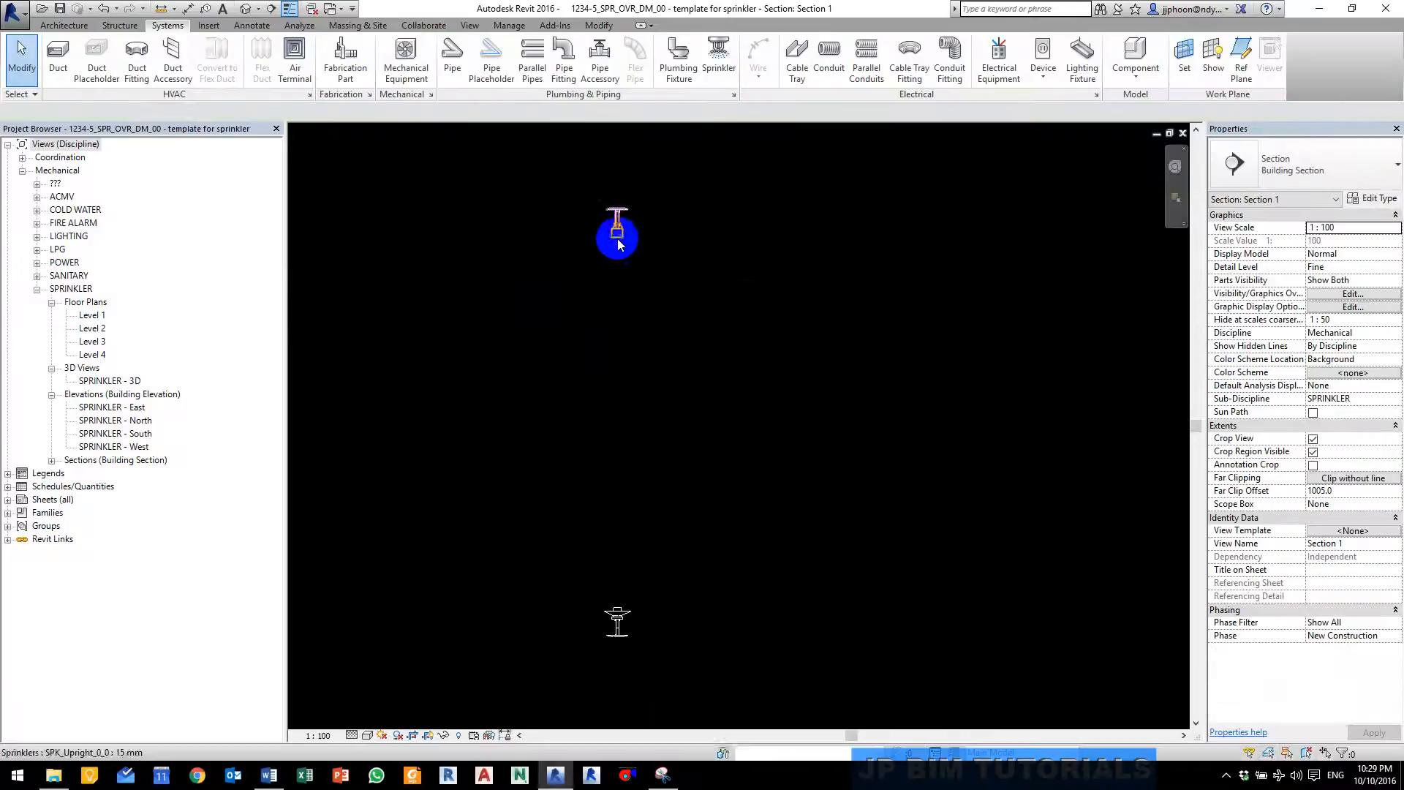
Step: Draw a 15 mm vertical pipe from the upright sprinkler's connector down to the pendant sprinkler's connector
click(621, 234)
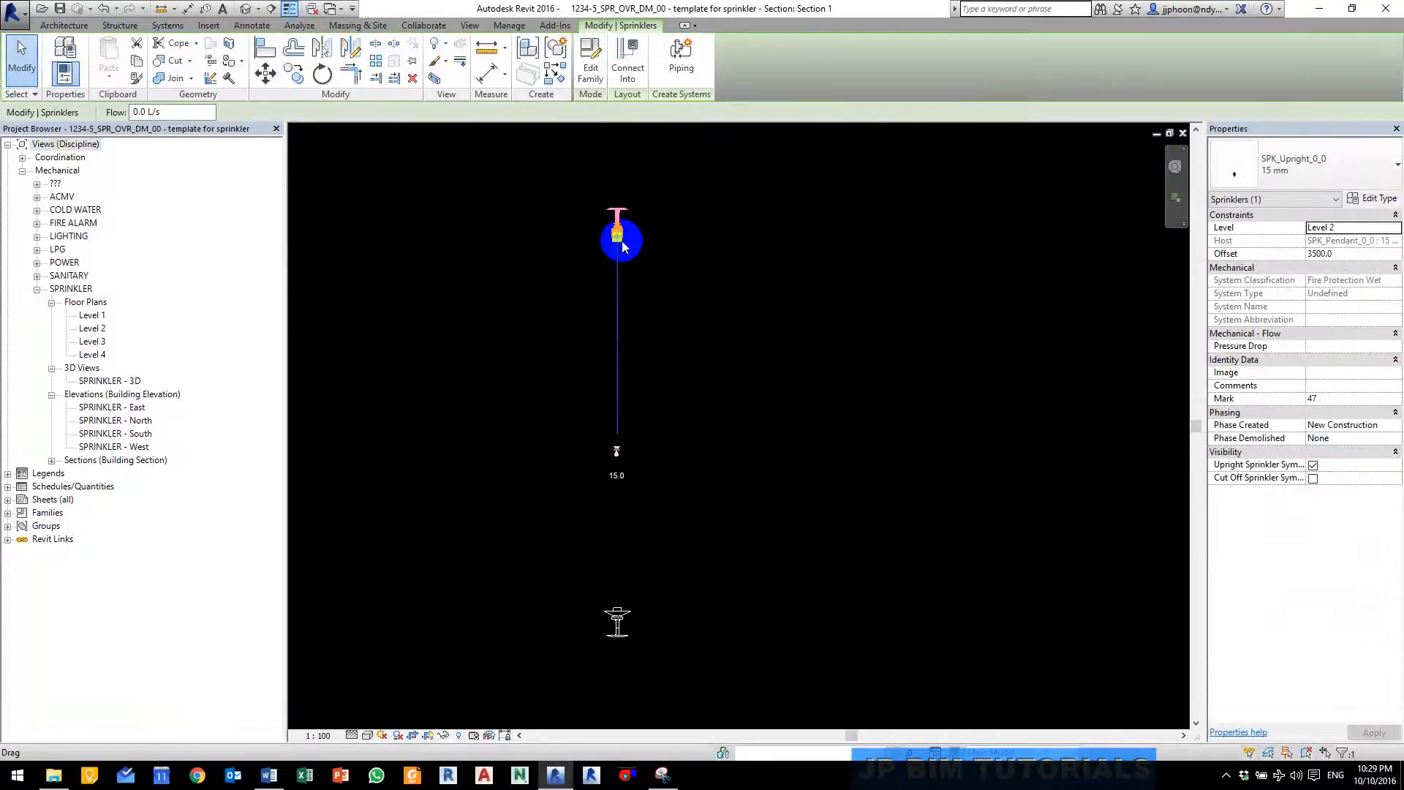
right_click(619, 244)
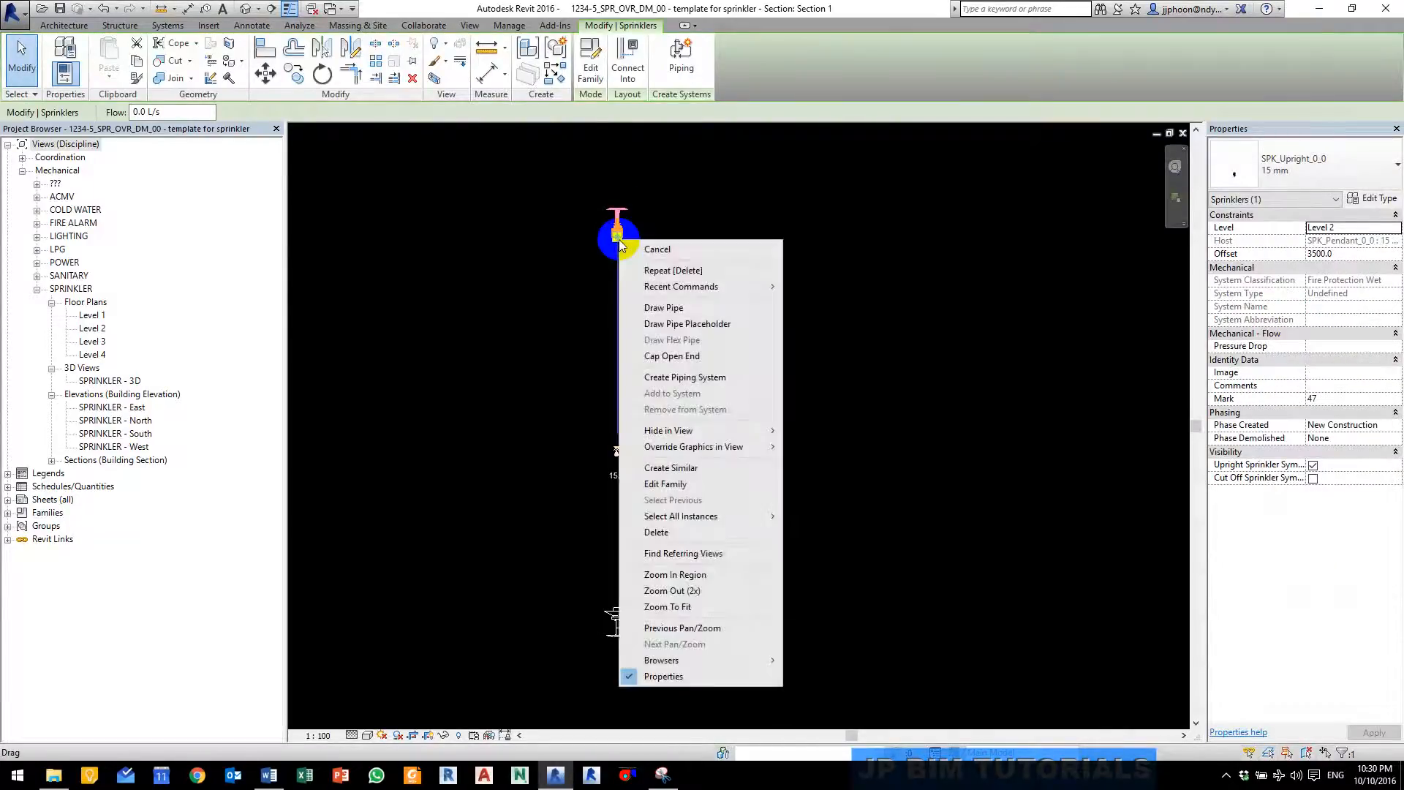
click(672, 308)
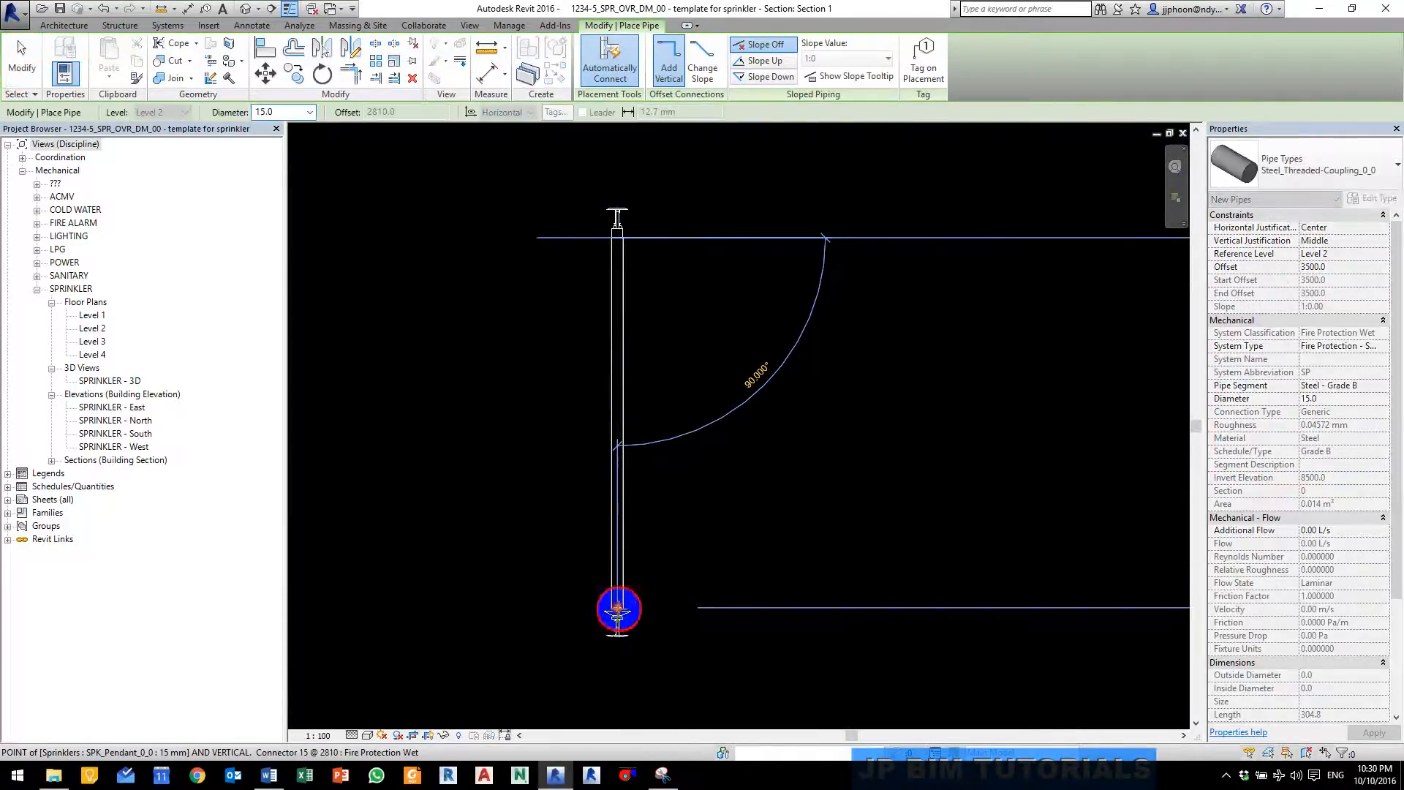
click(618, 609)
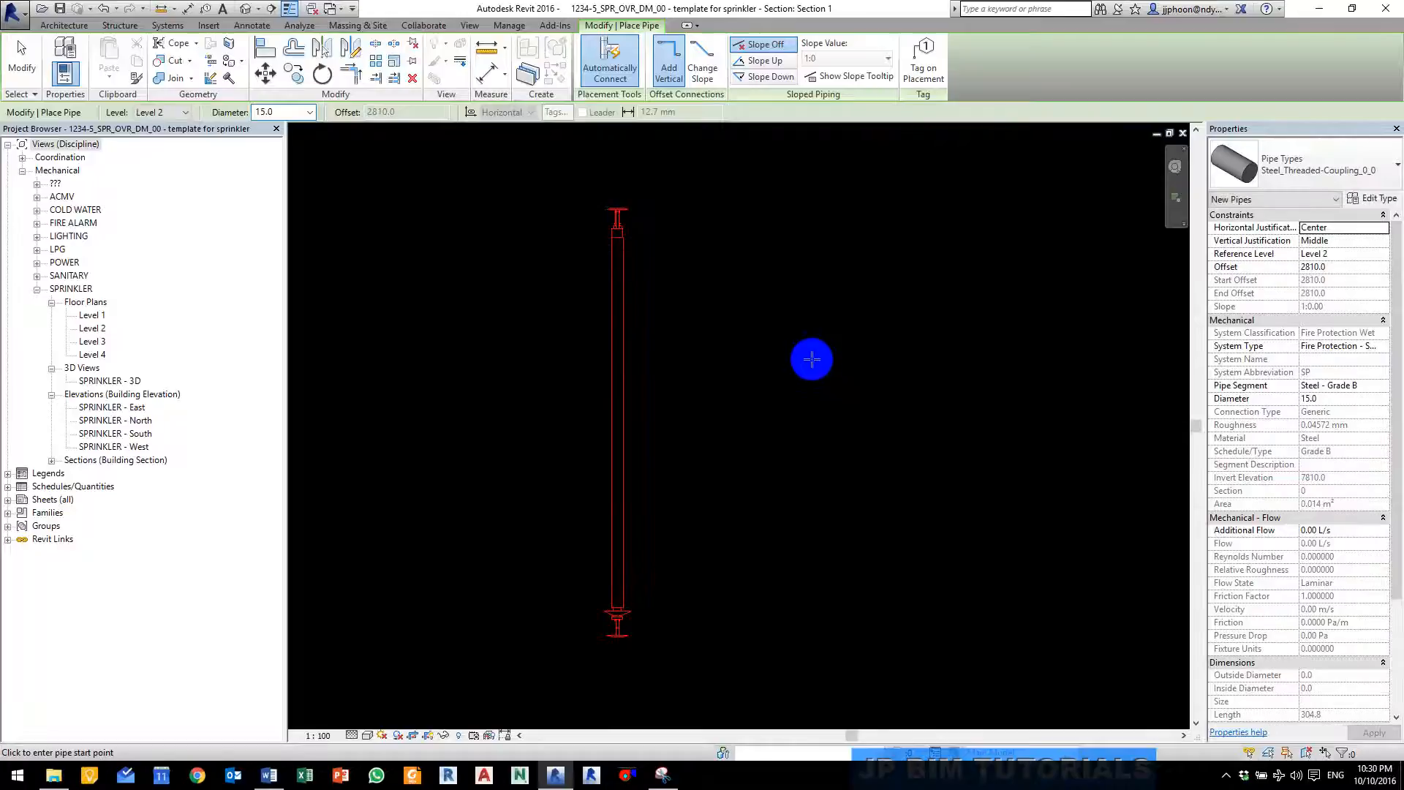
scroll(634, 242, up, 3)
scroll(700, 286, down, 2)
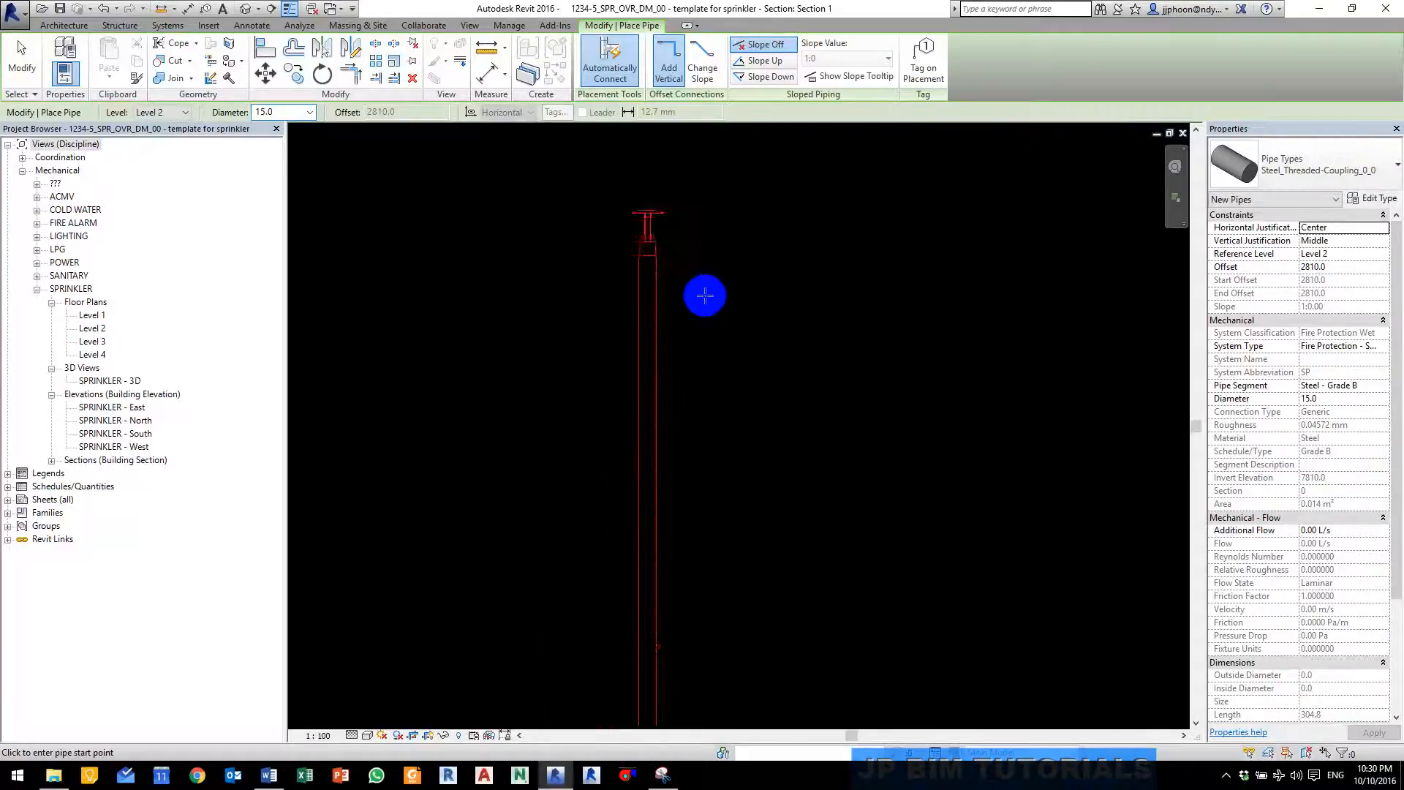
scroll(705, 295, down, 1)
key(Escape)
key(Escape)
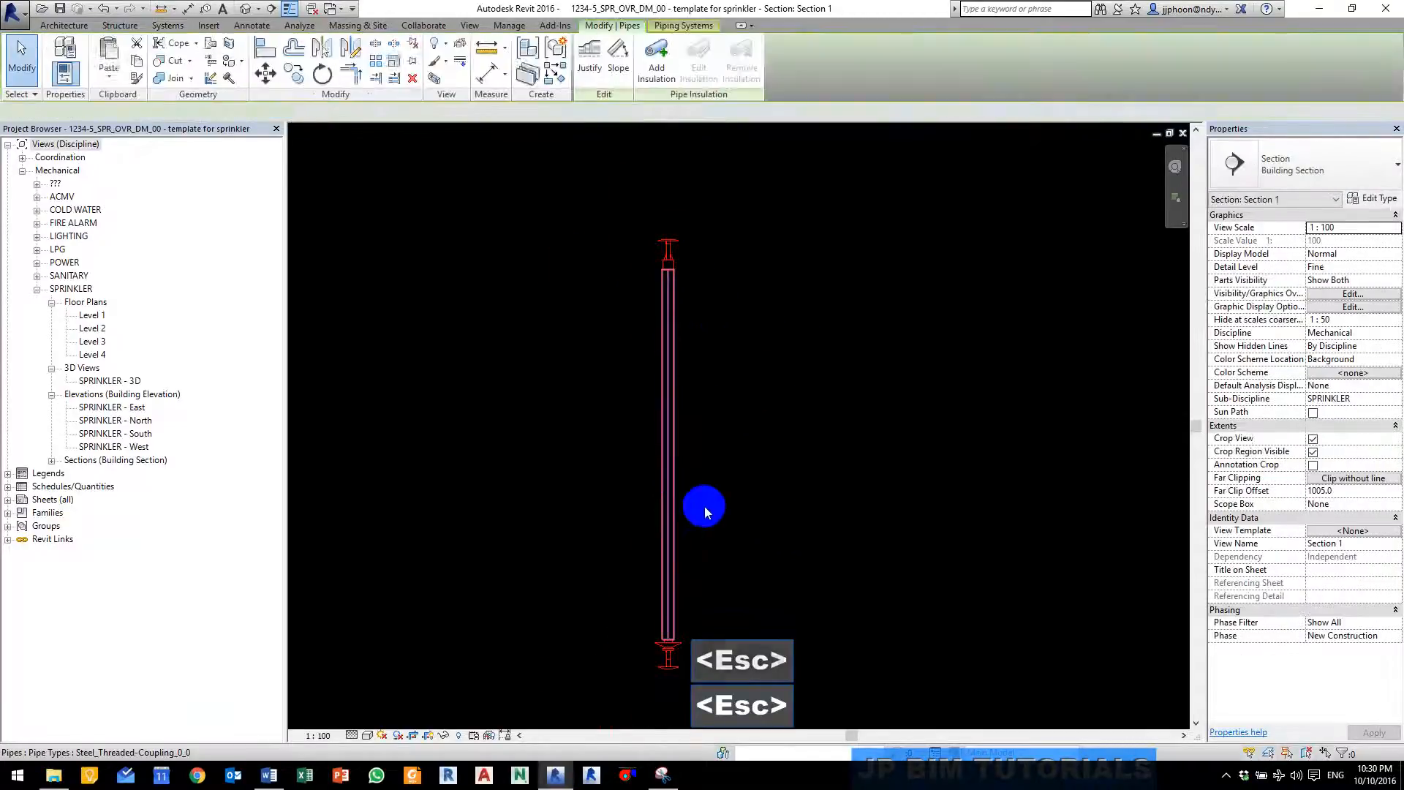
Step: Set the diameter of the vertical pipe between the two sprinklers to 25 mm
click(667, 267)
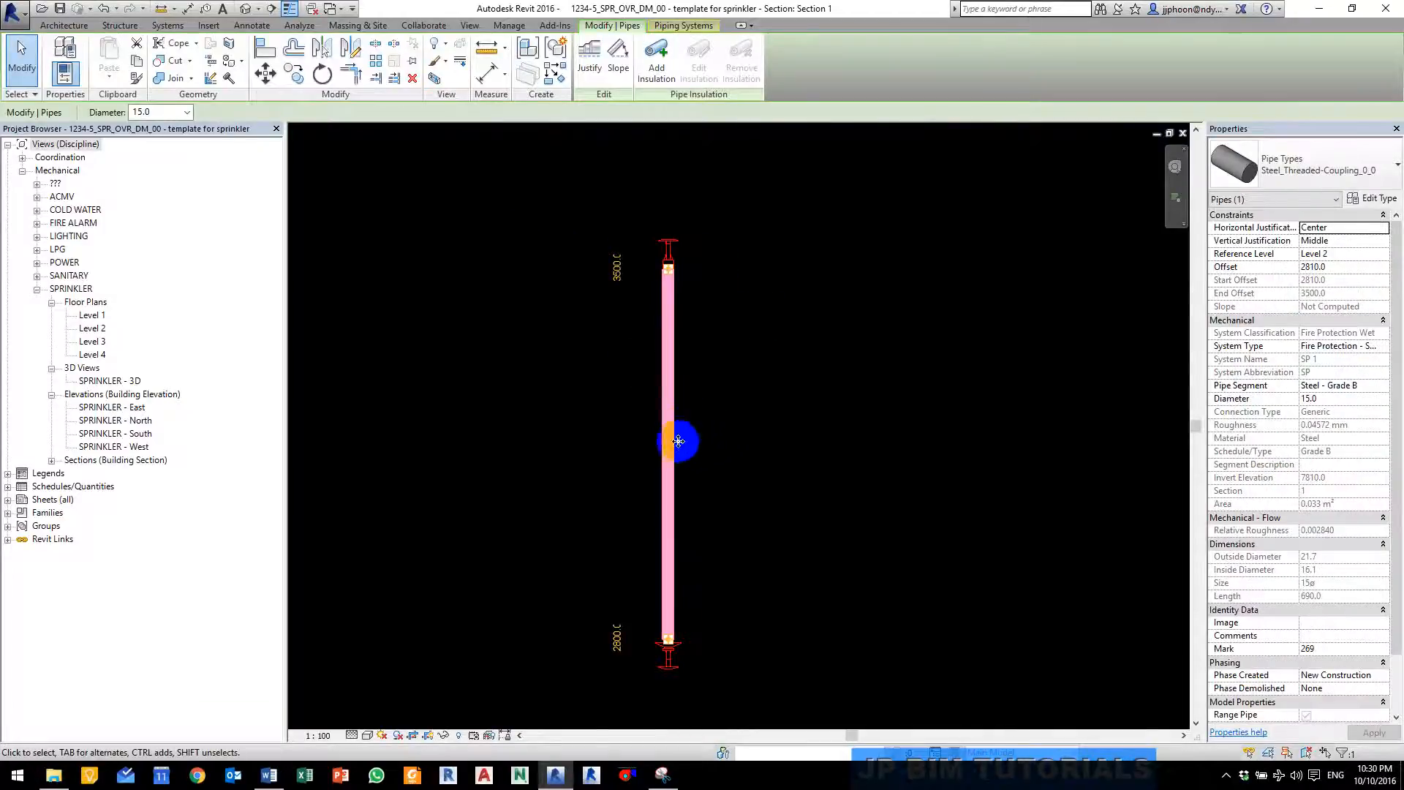
click(188, 113)
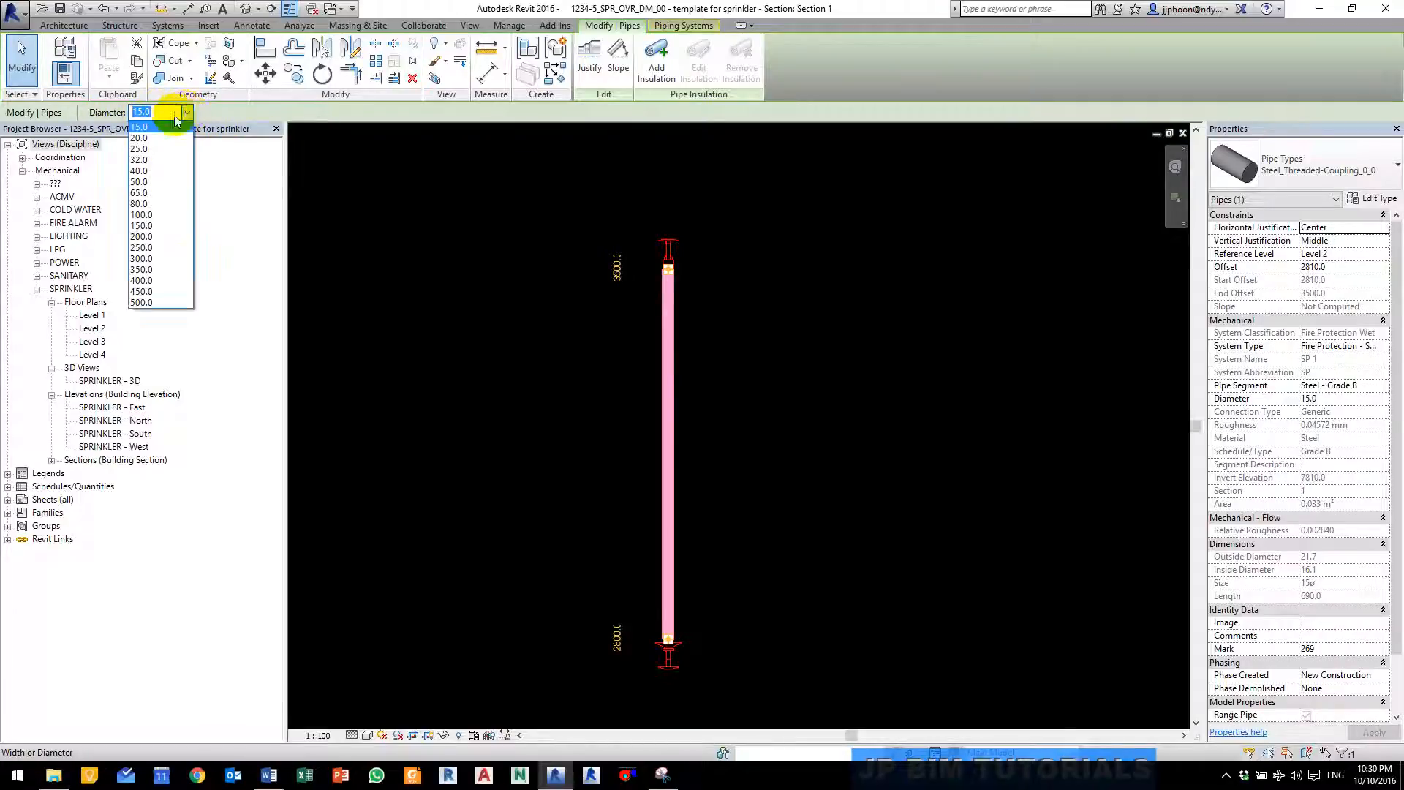
click(160, 149)
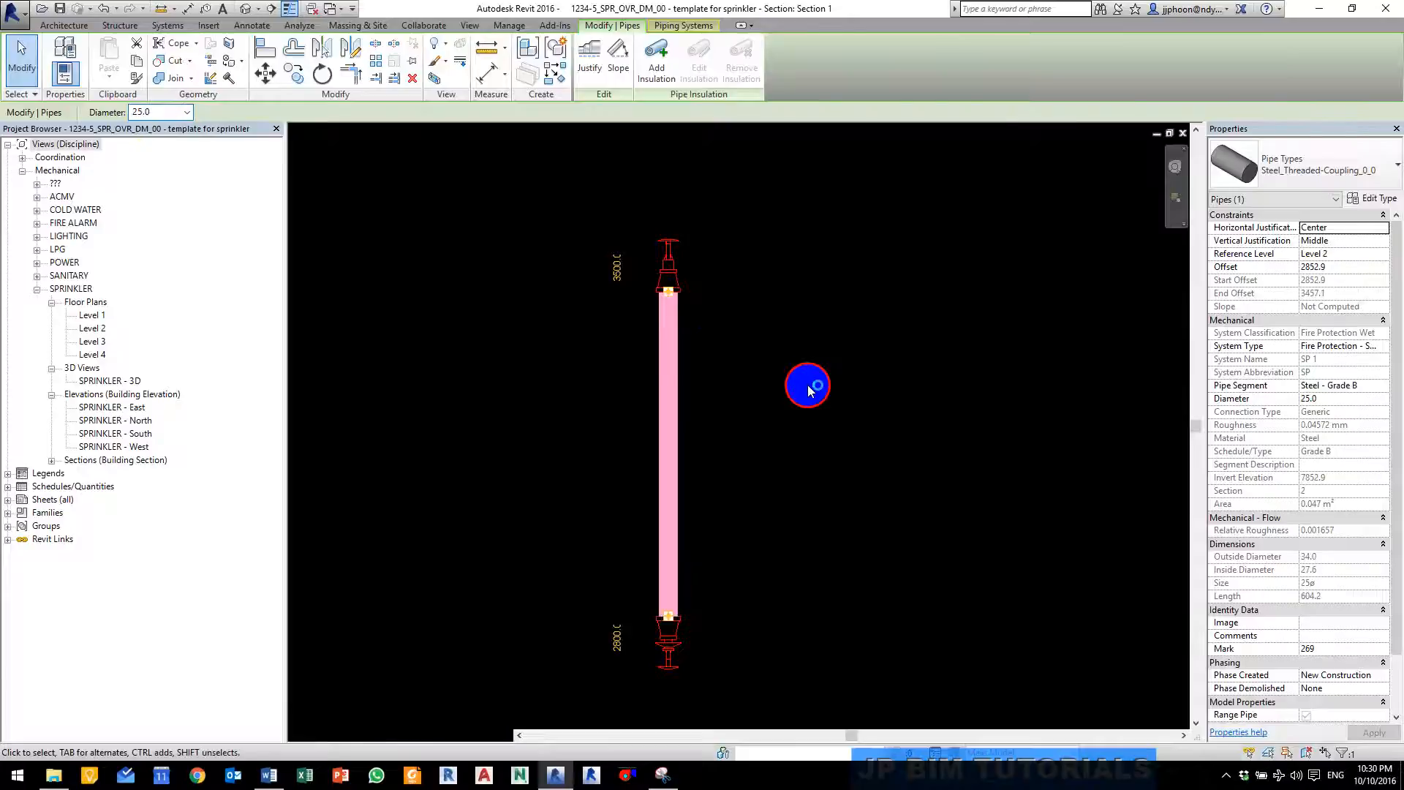
click(834, 483)
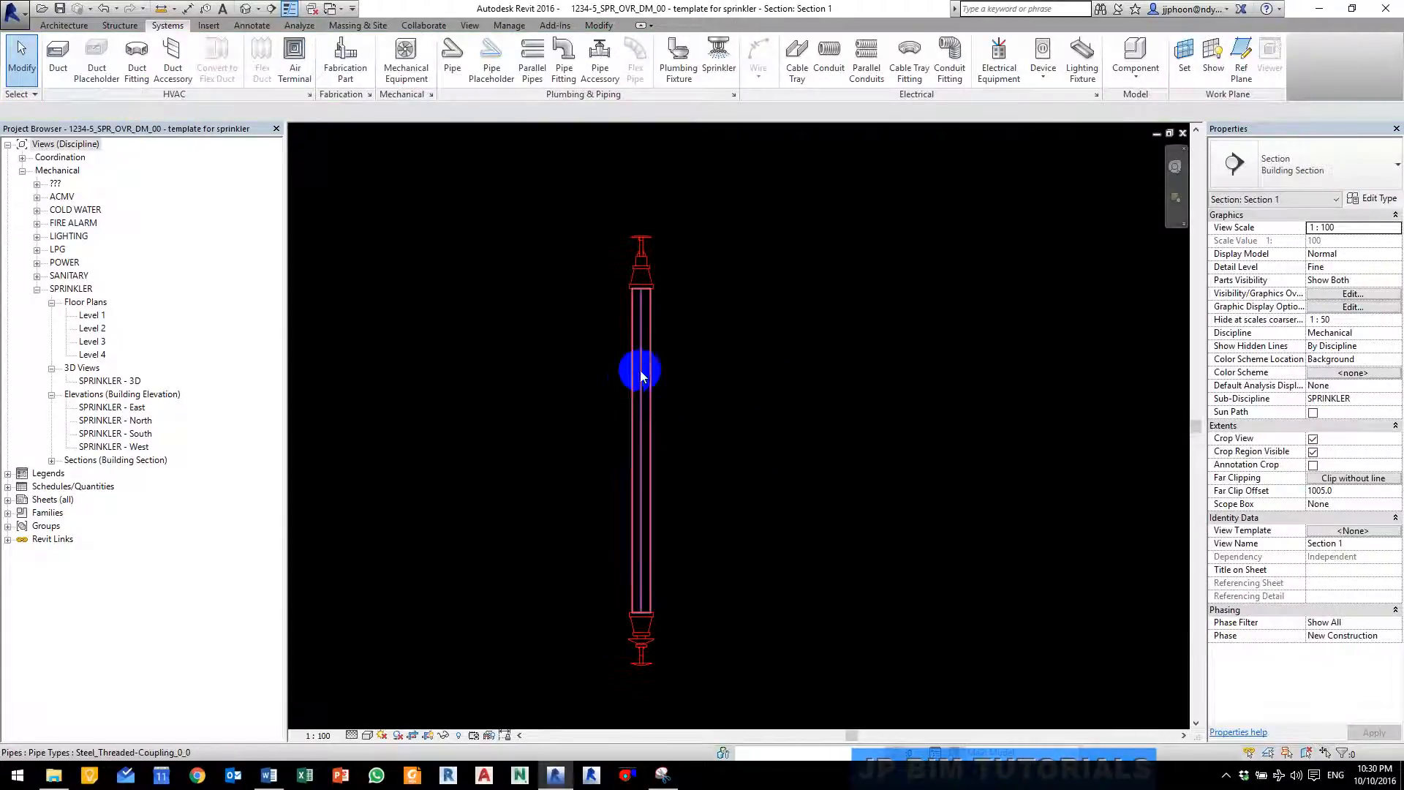
scroll(800, 420, down, 1)
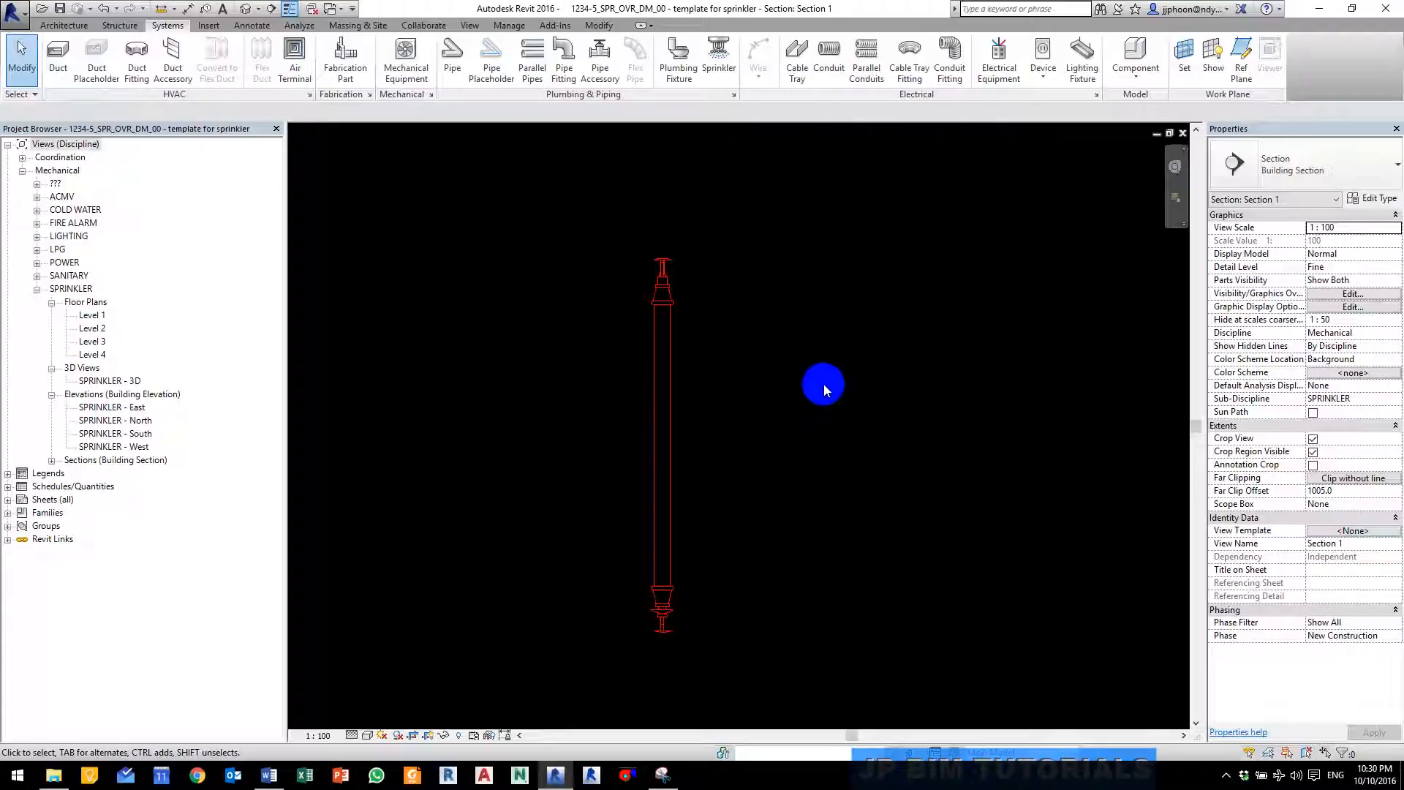
Step: In the Level 2 floor plan, select the whole connected network of the pendant sprinkler, upright sprinkler, vertical pipe and fittings
key(ctrl+Tab)
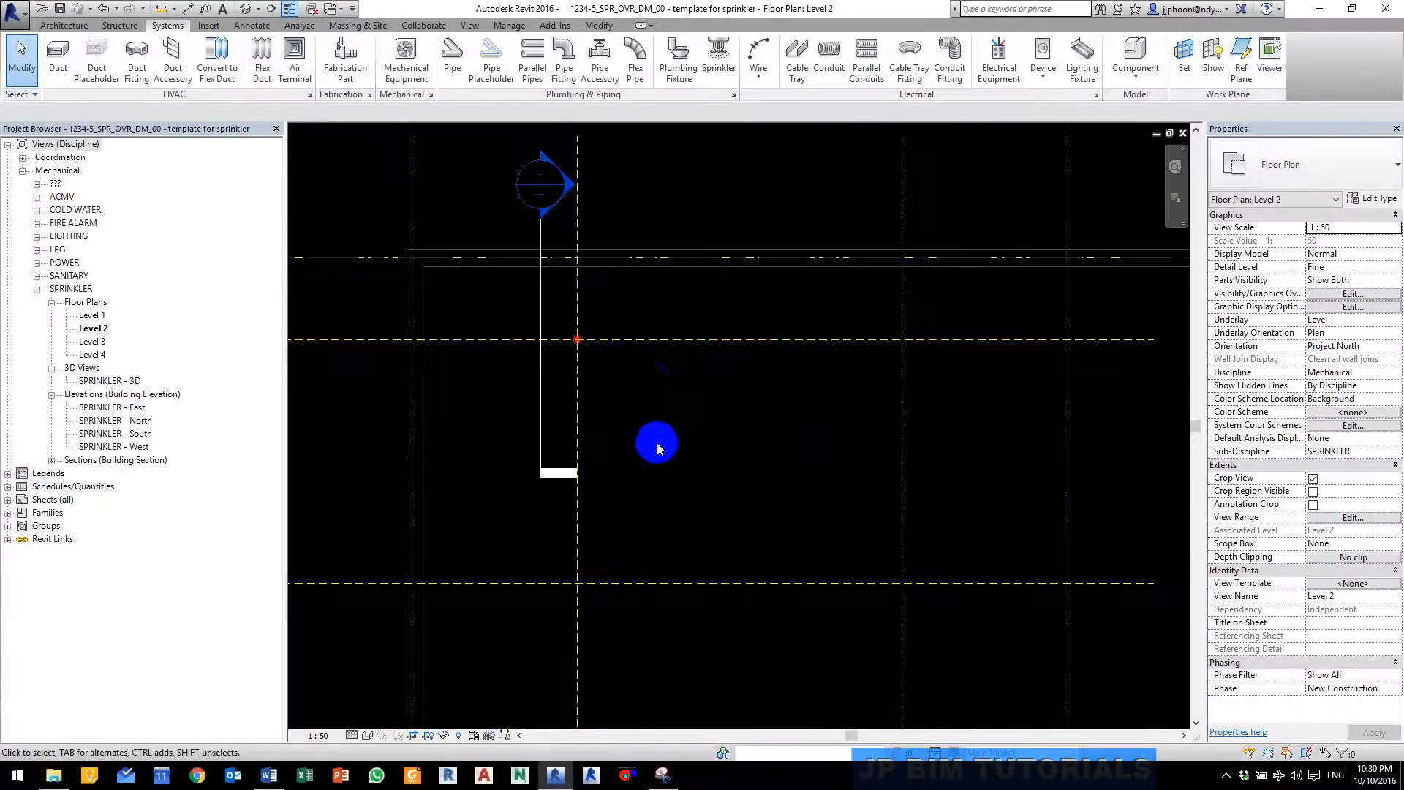
middle_drag(666, 442, 669, 376)
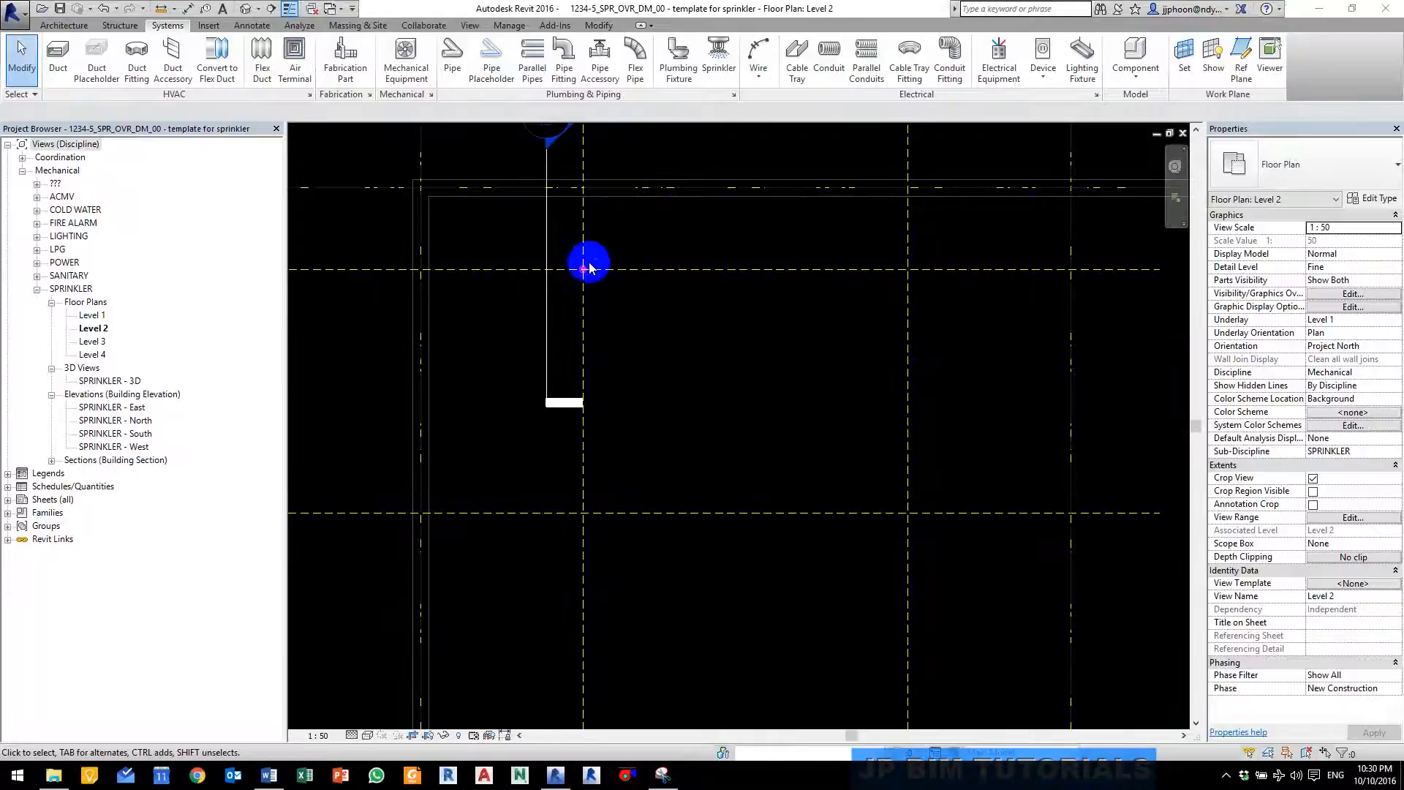
scroll(590, 268, up, 4)
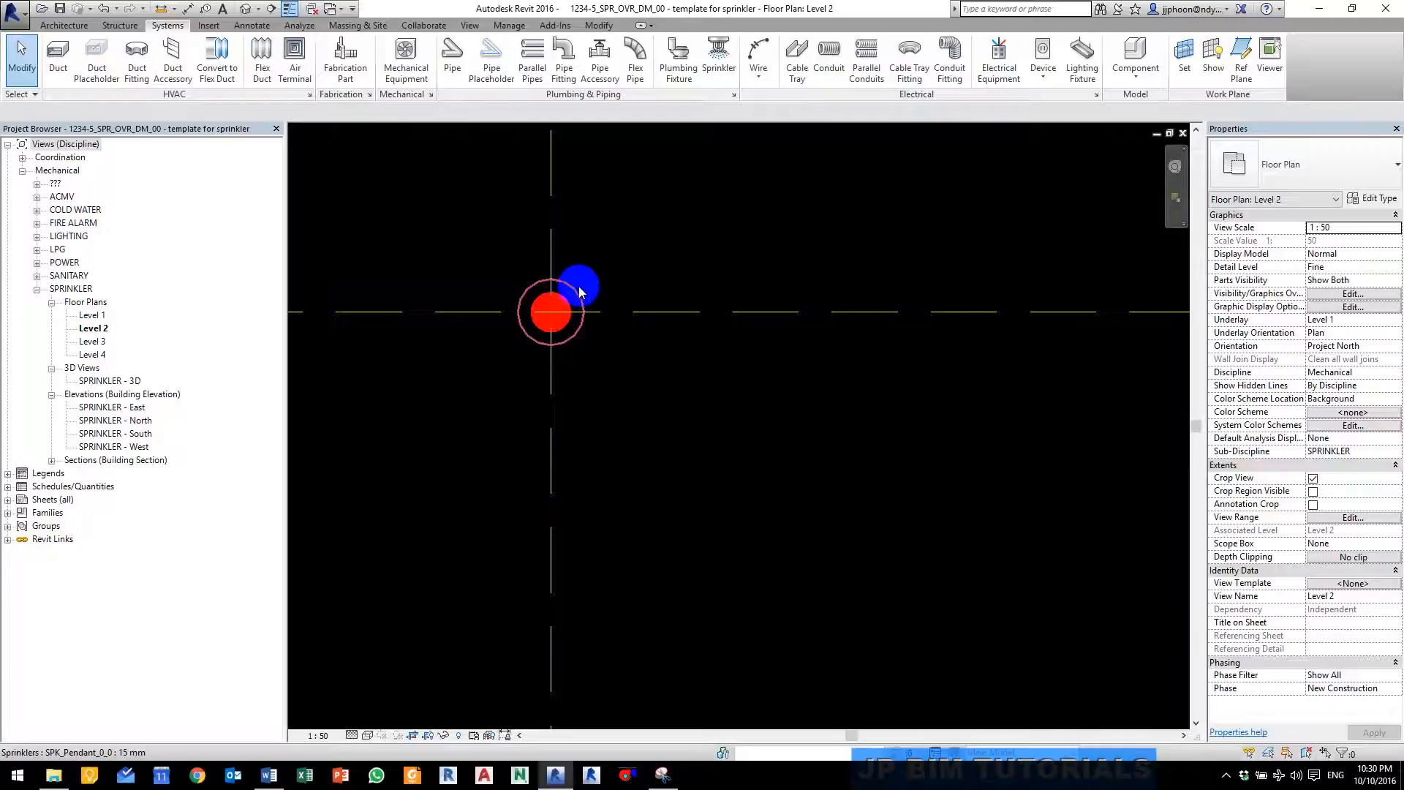
scroll(572, 288, up, 2)
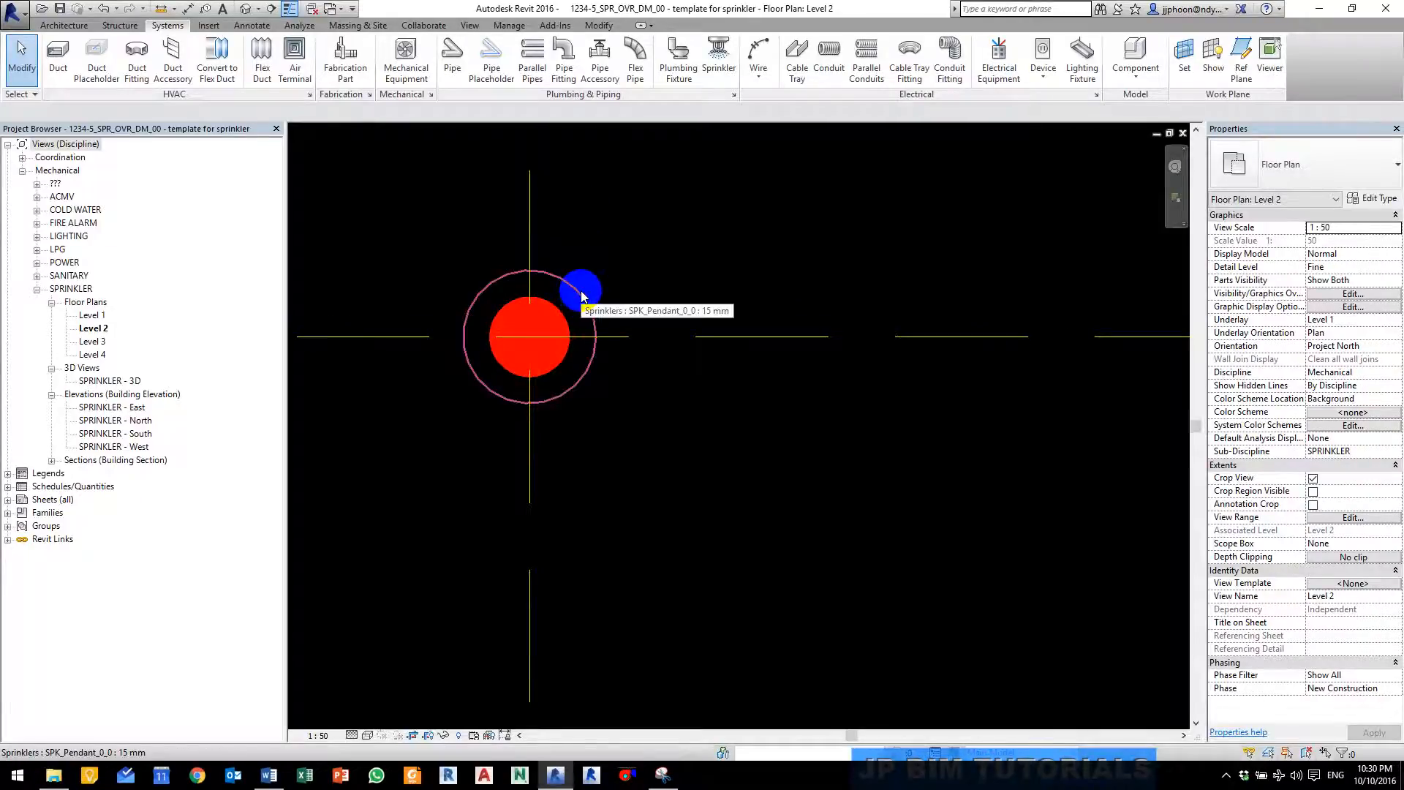
key(Tab)
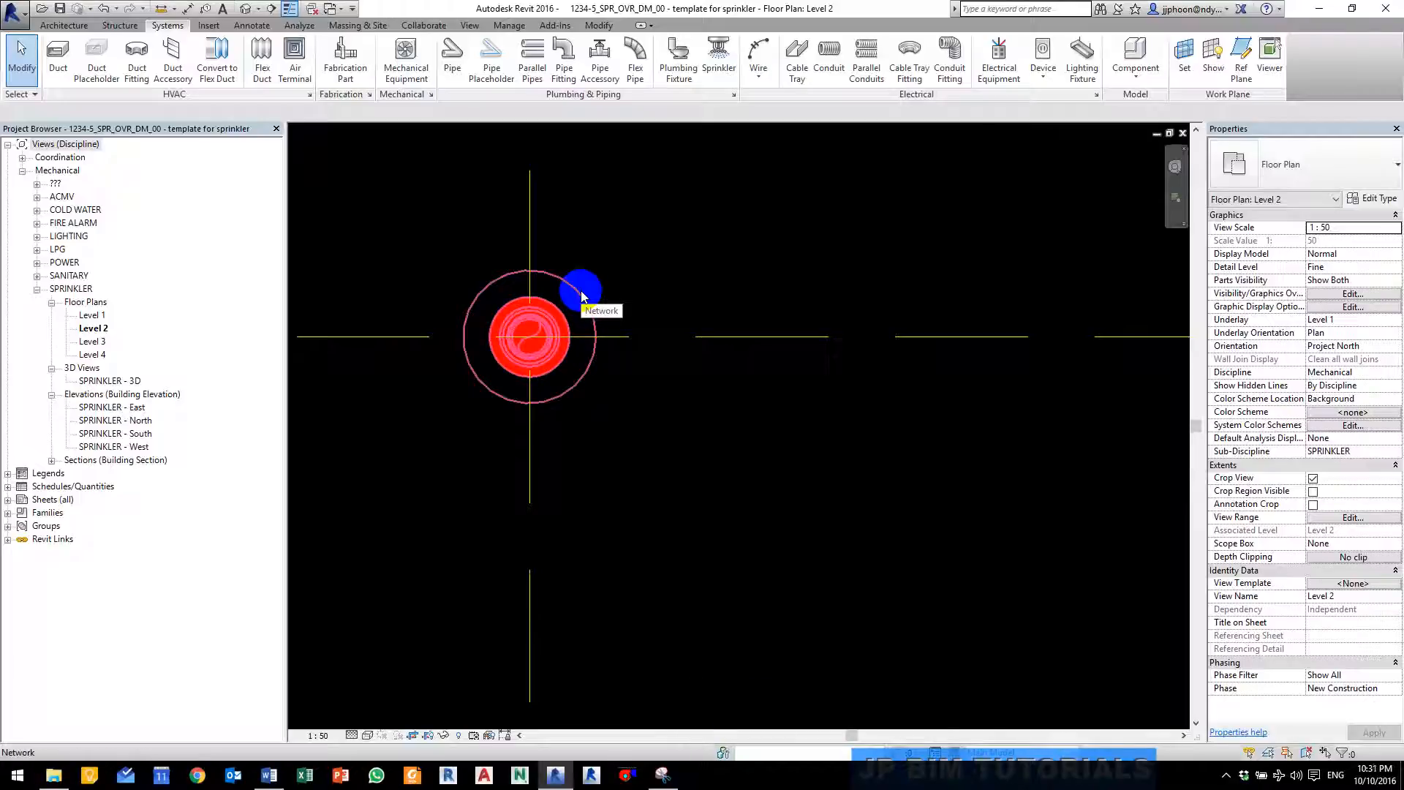
click(583, 295)
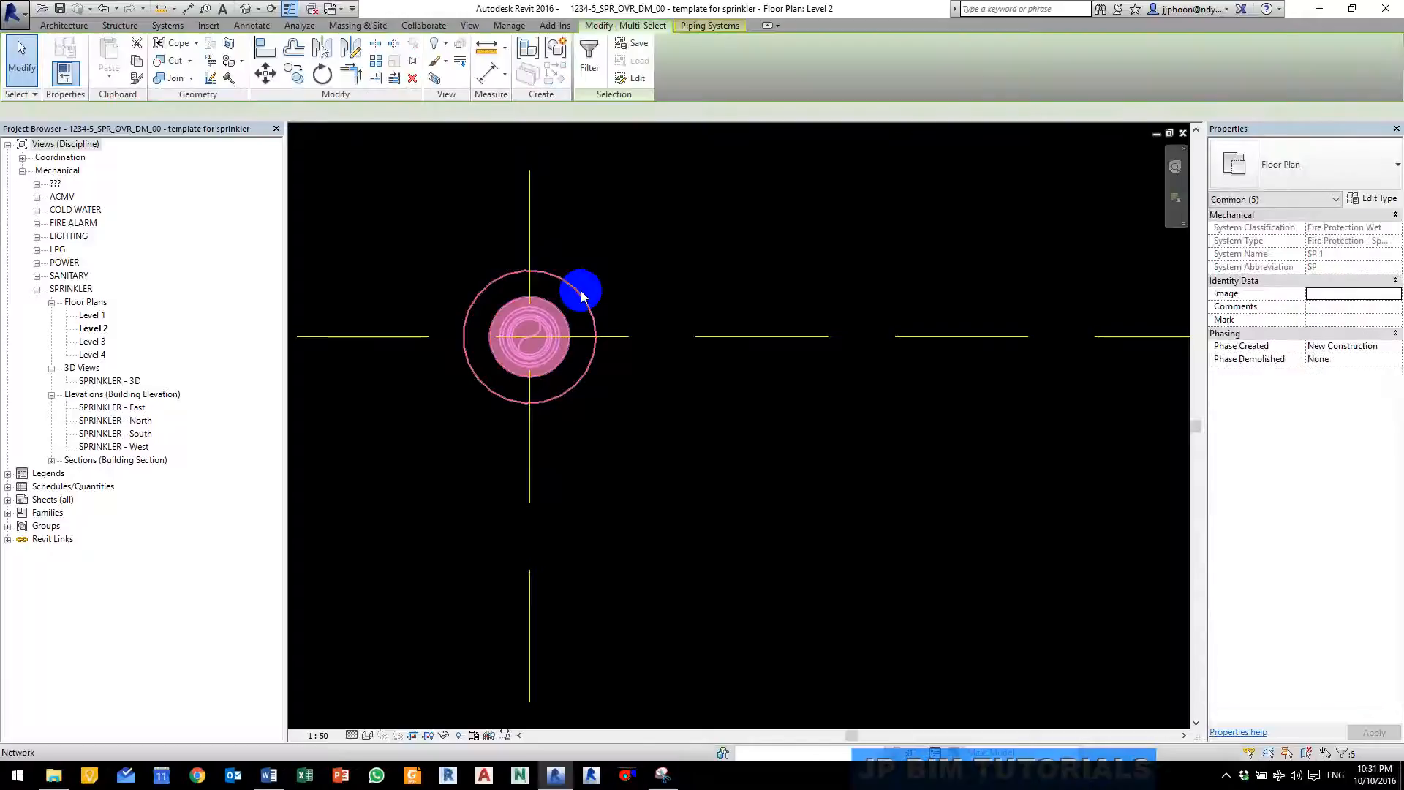
Step: Copy the selected sprinkler assembly down the first vertical guide line to its intersections with the second and third horizontal guide lines
scroll(736, 292, down, 2)
scroll(736, 293, down, 3)
middle_drag(736, 293, 749, 294)
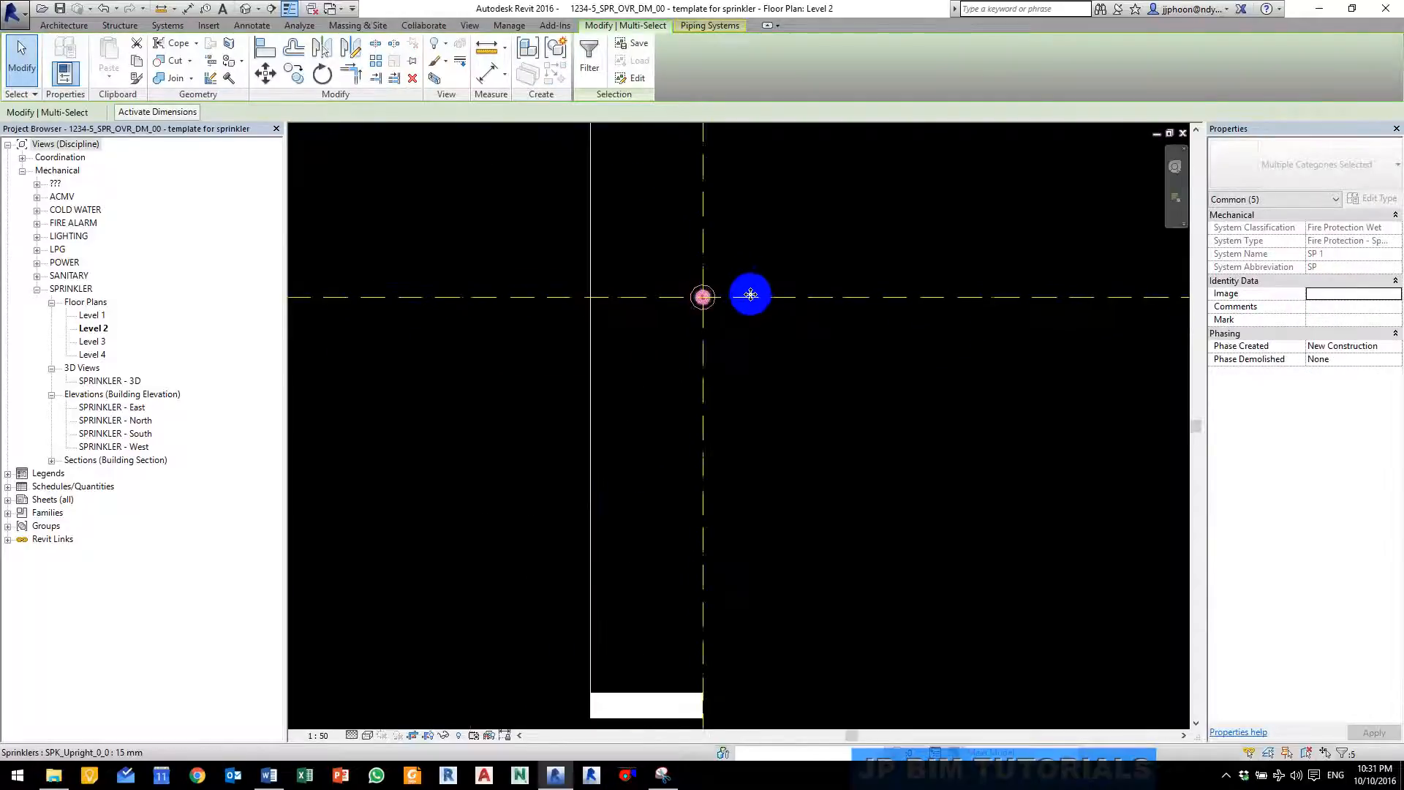
scroll(768, 272, down, 2)
middle_drag(823, 270, 595, 270)
scroll(691, 291, down, 3)
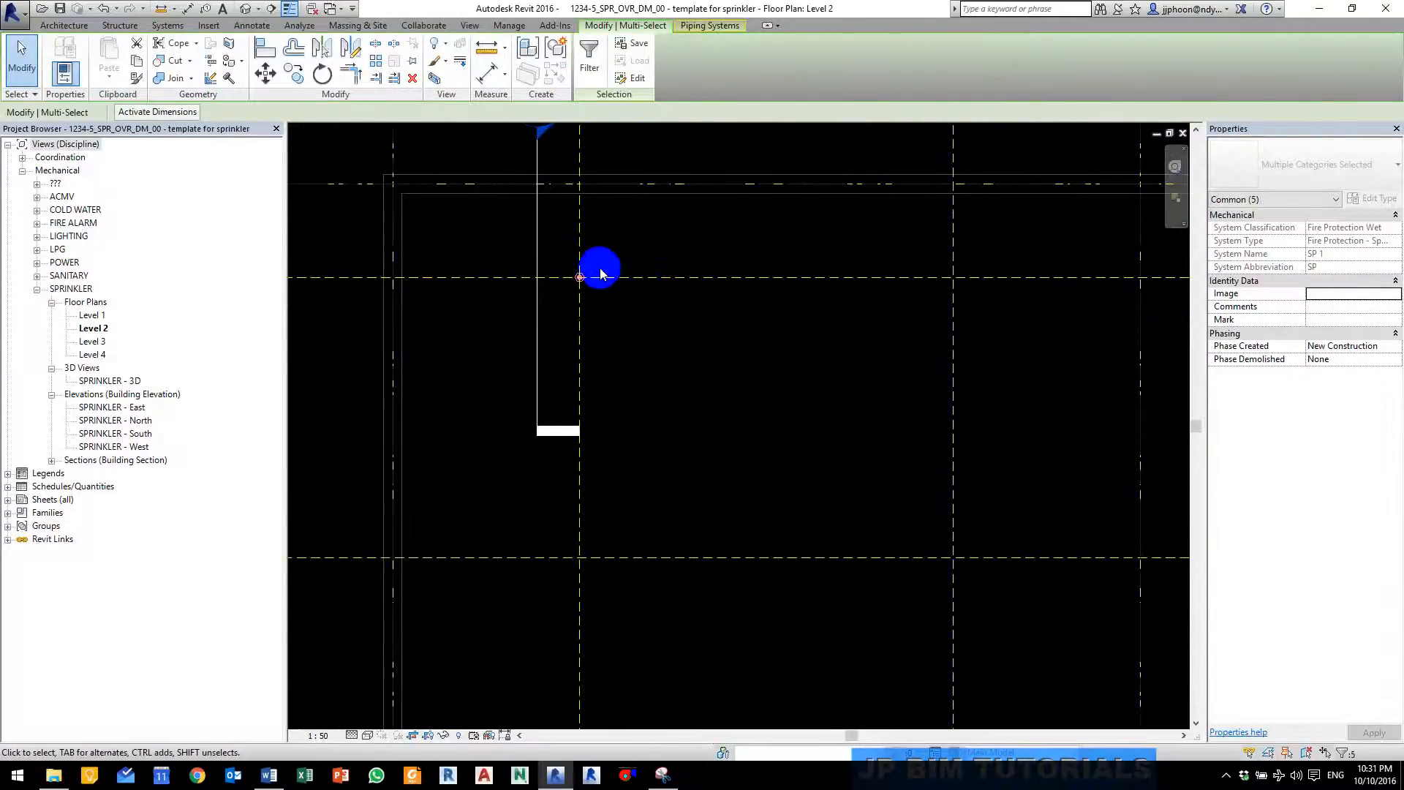
scroll(594, 271, up, 2)
scroll(566, 280, up, 4)
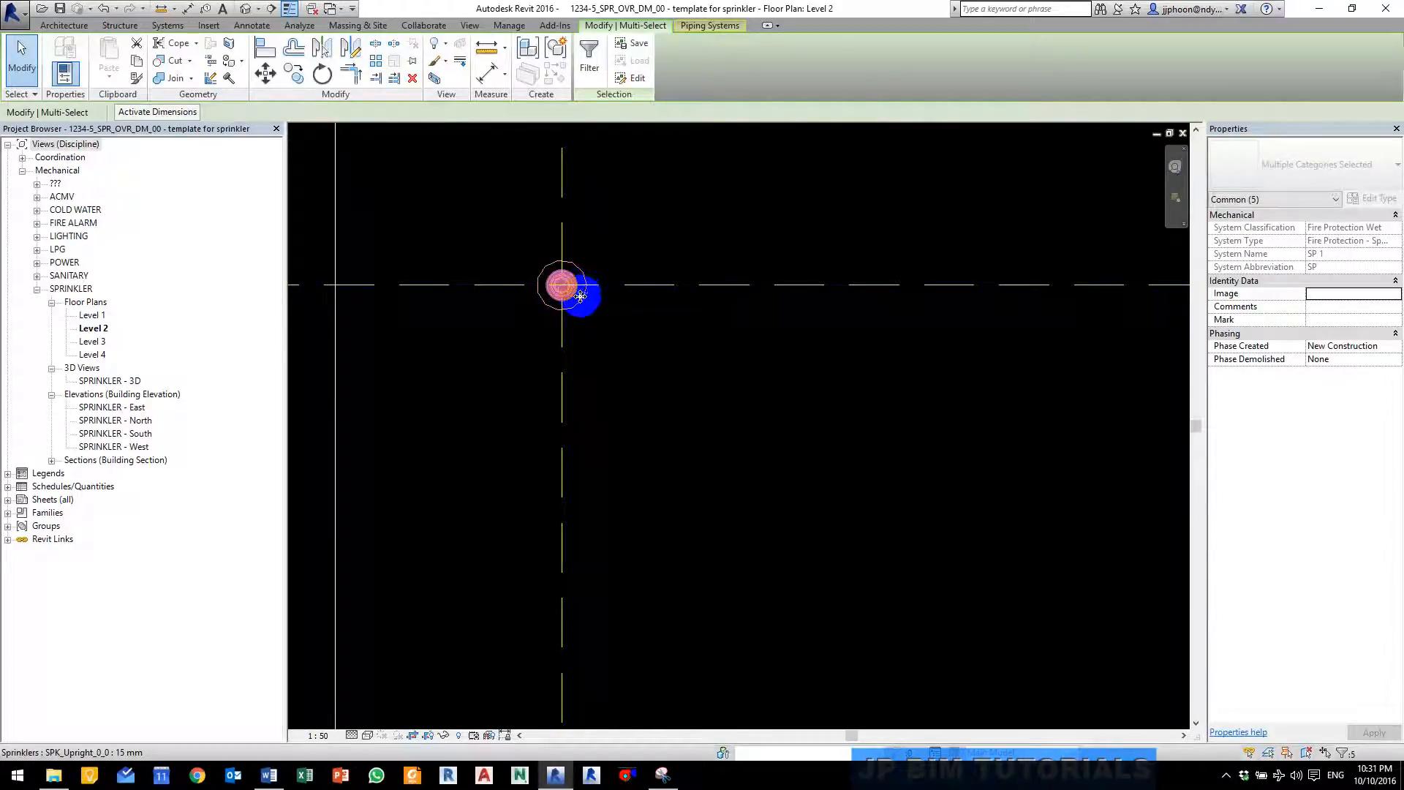
scroll(582, 297, down, 3)
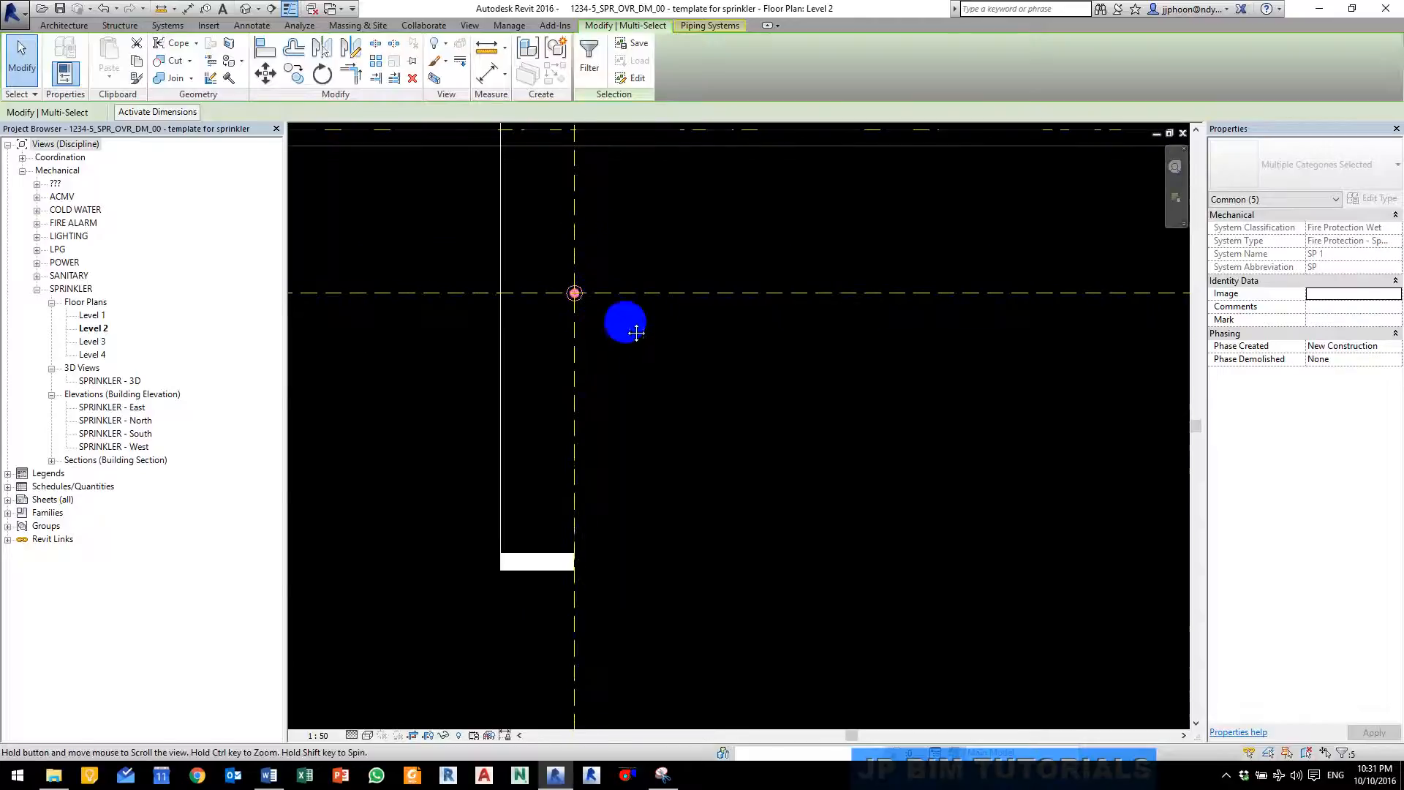
middle_drag(631, 324, 565, 289)
scroll(565, 238, down, 2)
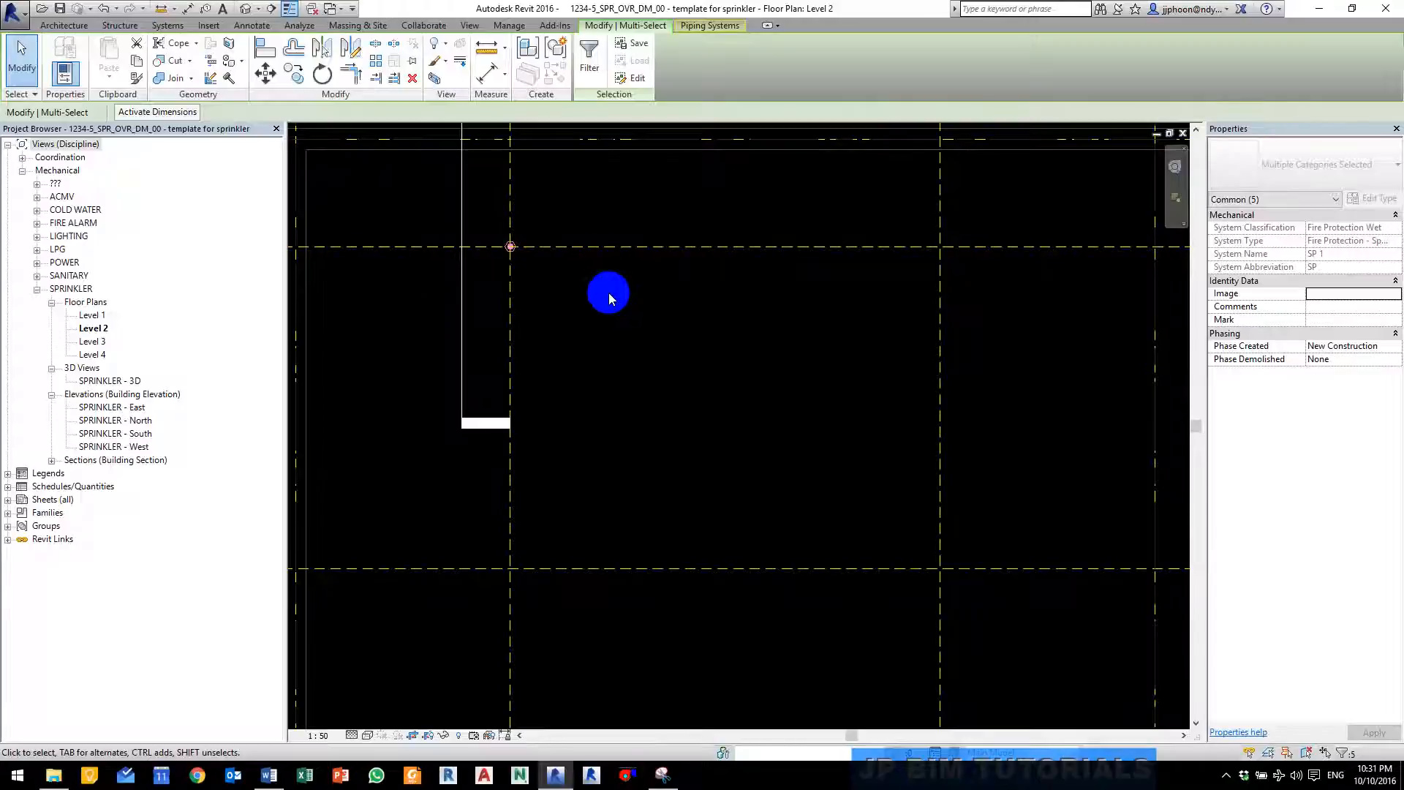
key(m)
key(v)
click(511, 247)
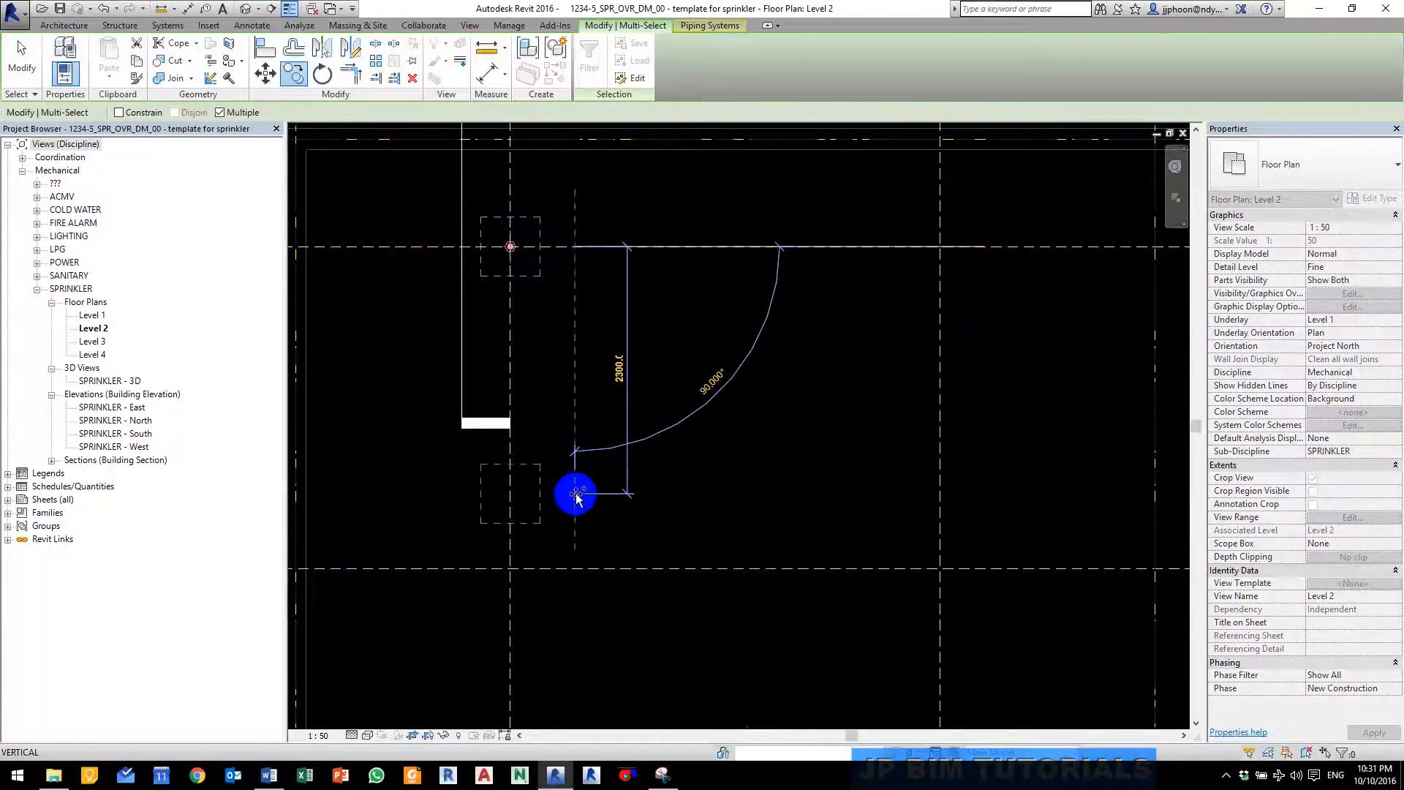
scroll(581, 402, down, 1)
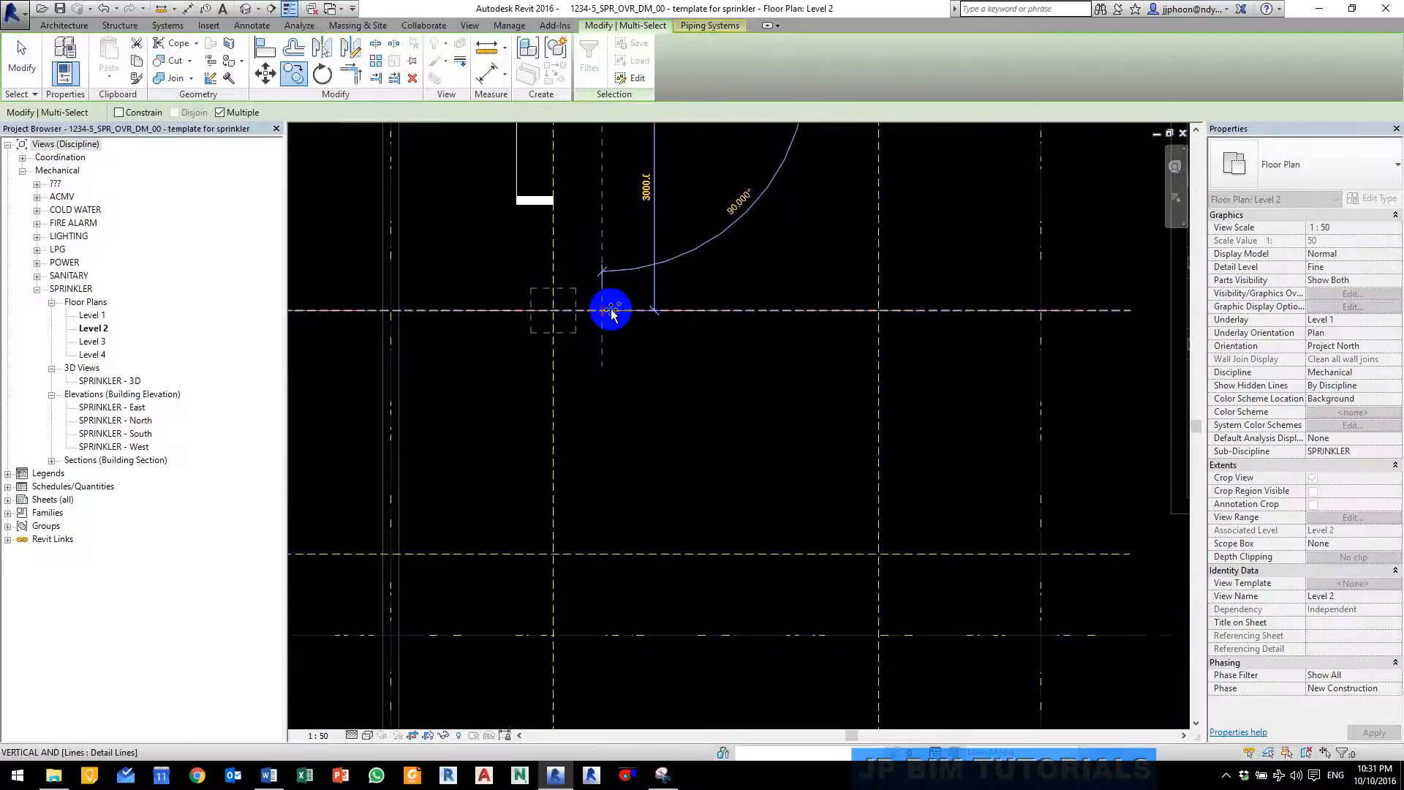
click(612, 313)
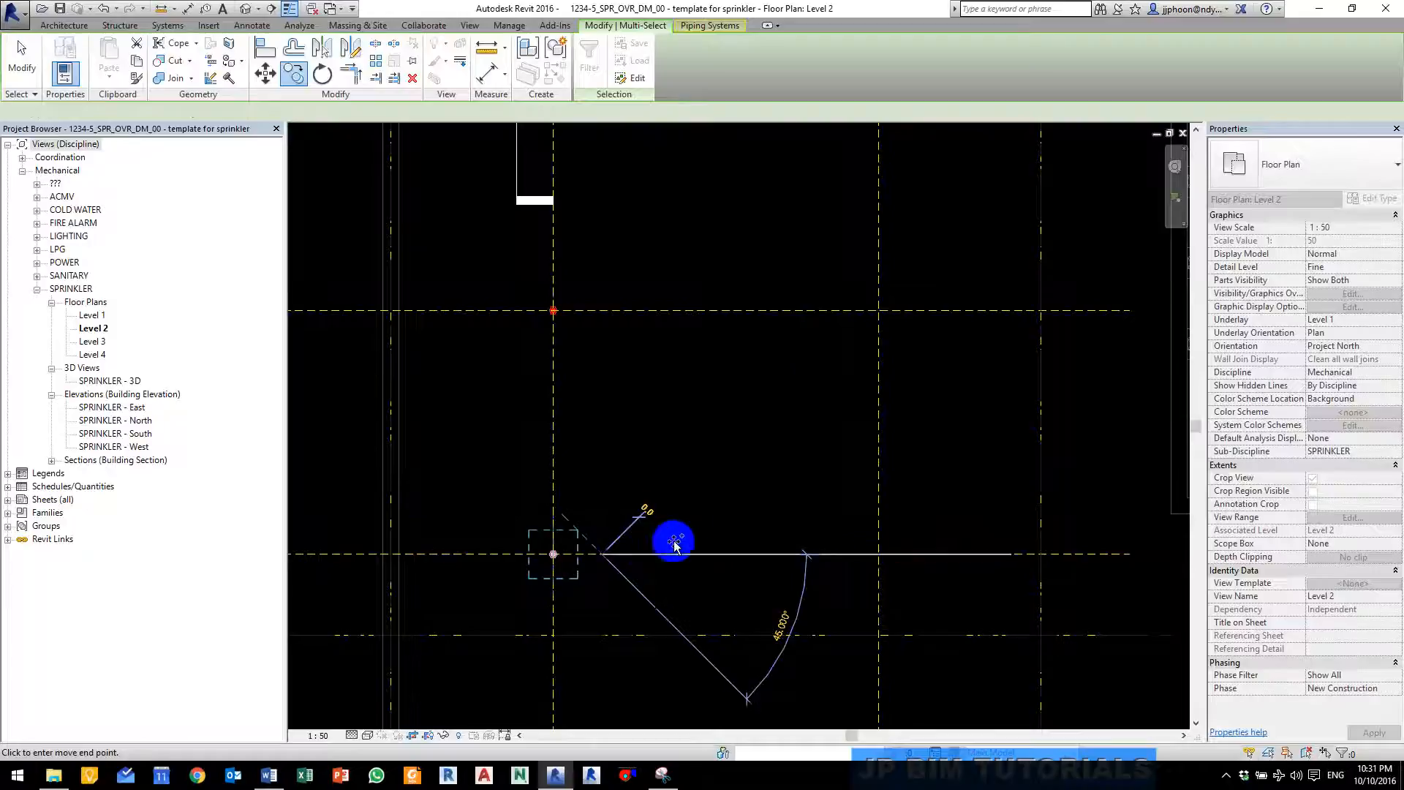
middle_drag(722, 258, 668, 346)
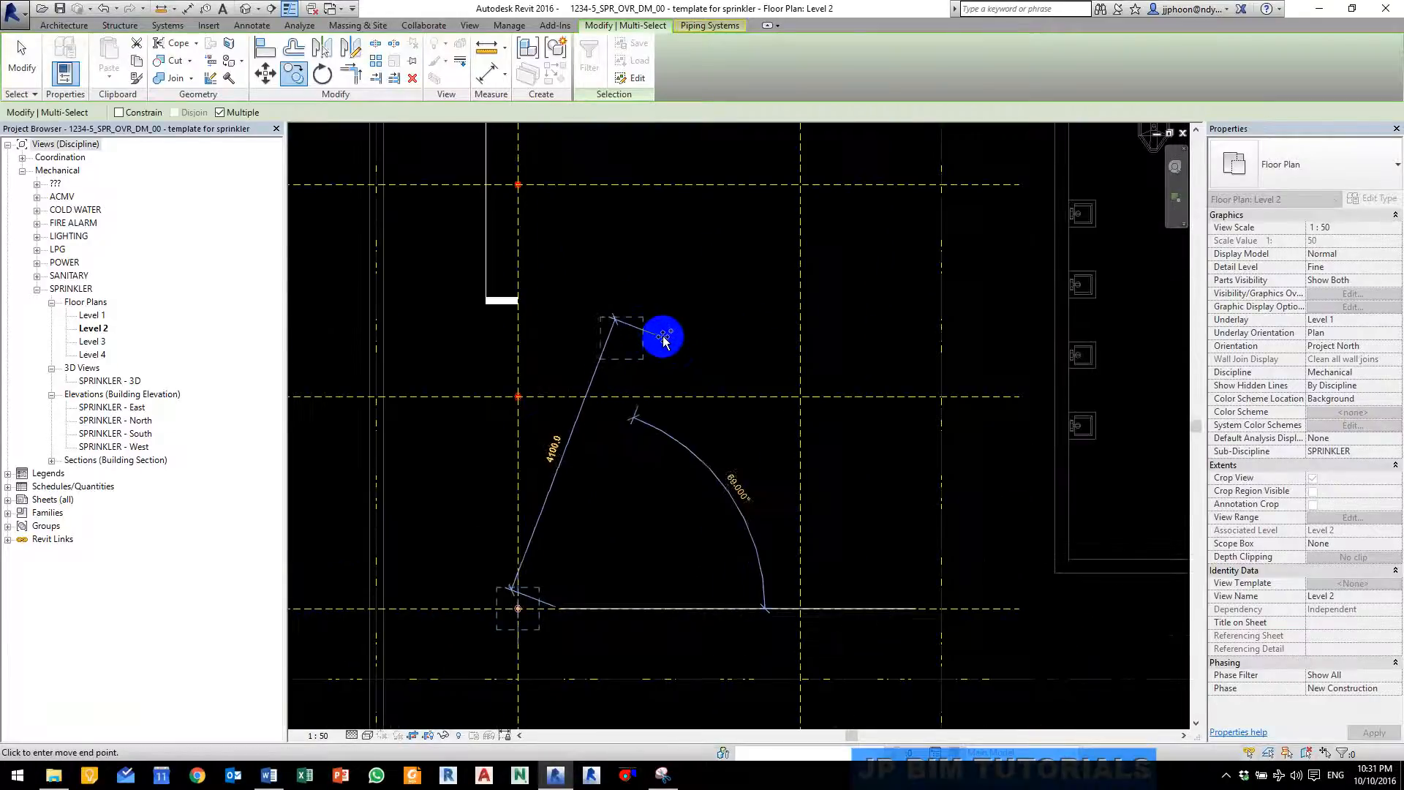
scroll(651, 338, down, 1)
key(Escape)
key(Escape)
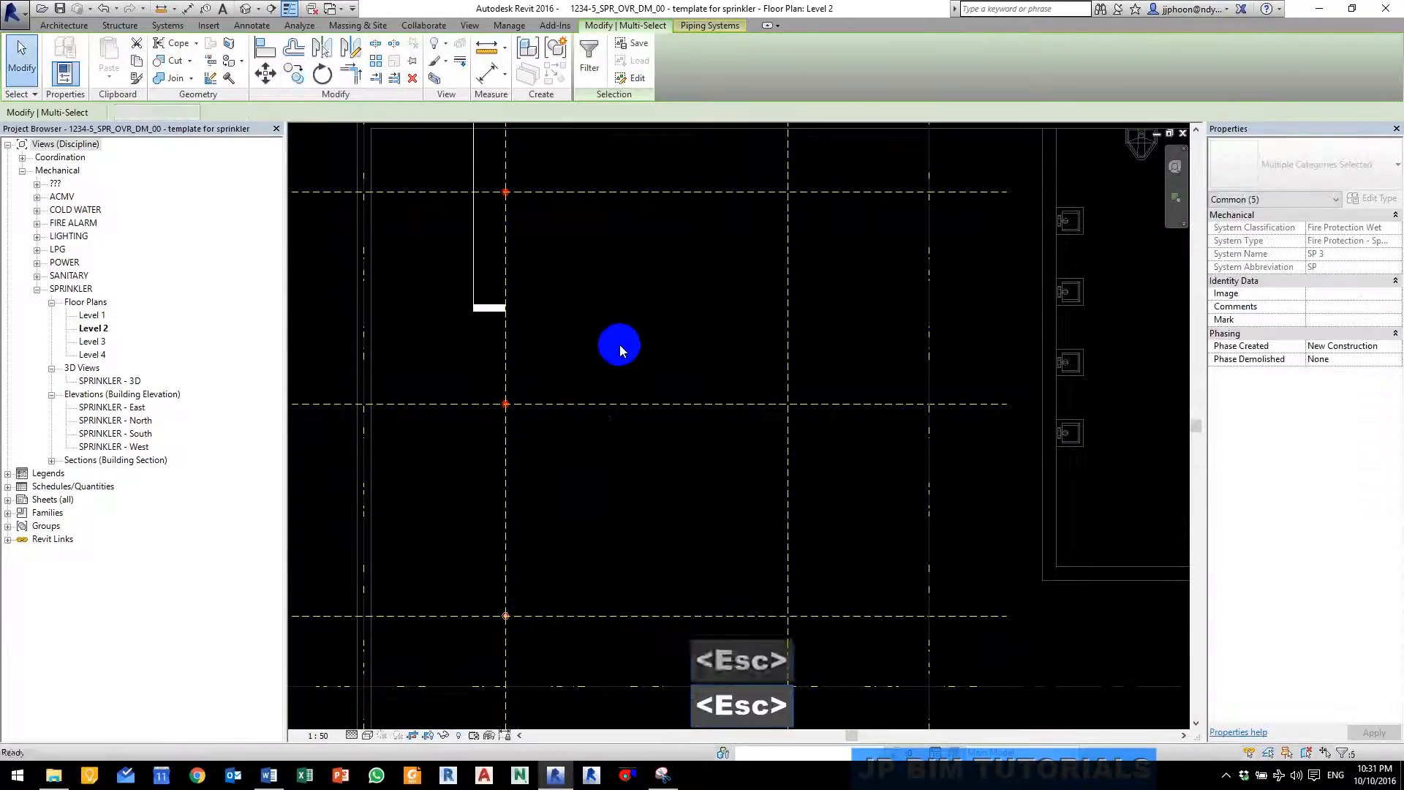
Step: Copy the column of three sprinkler assemblies horizontally onto the second vertical guide line
drag(419, 155, 548, 659)
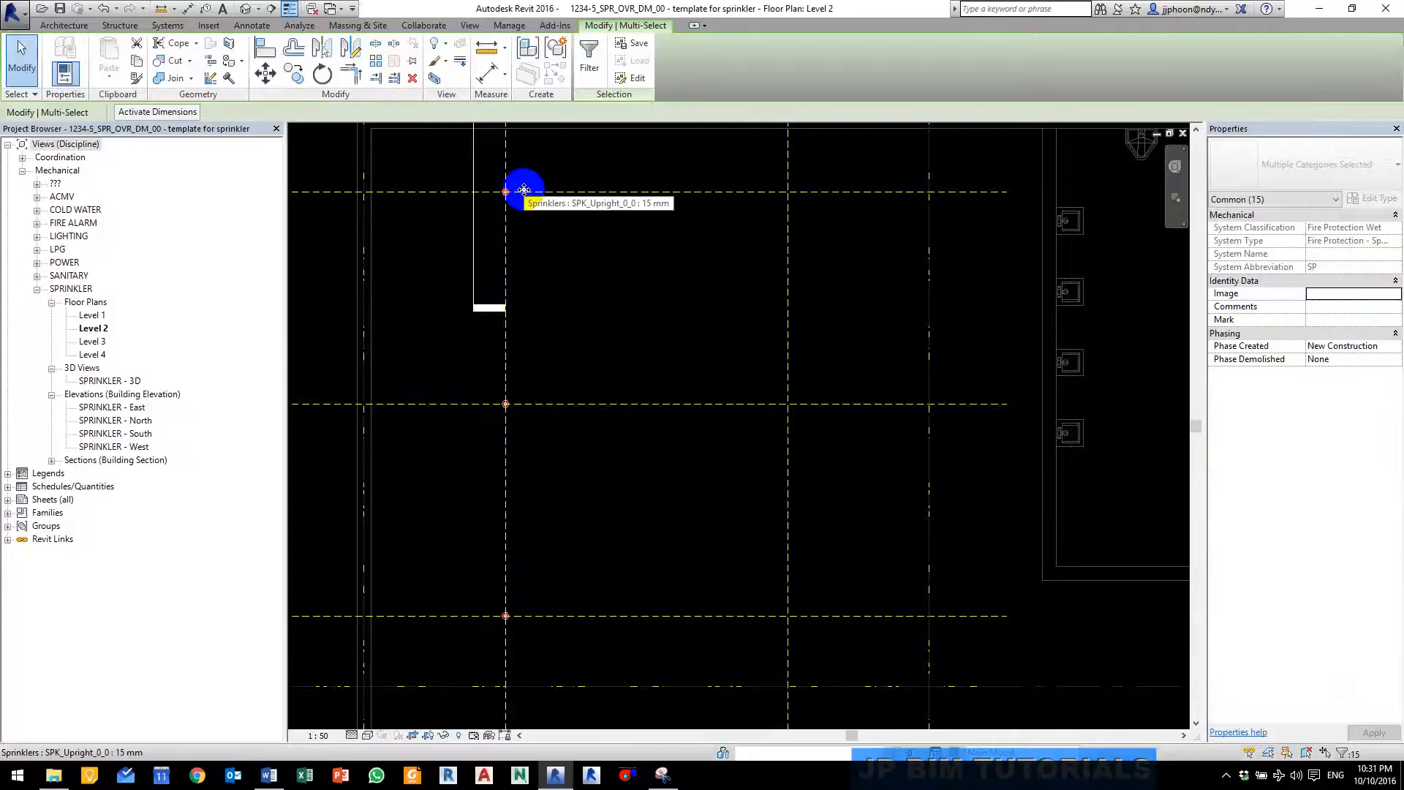
middle_drag(524, 191, 510, 240)
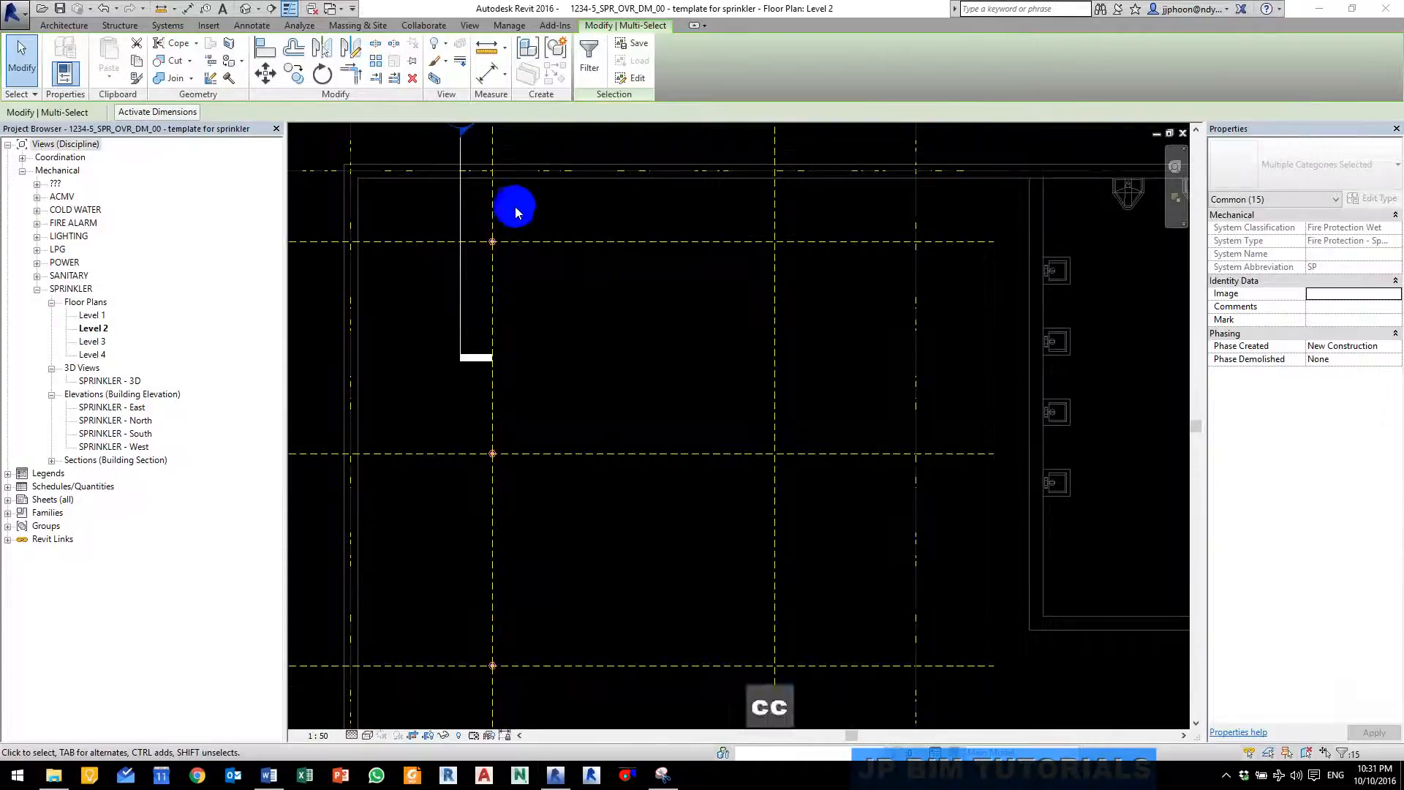
mouse_move(511, 212)
middle_down()
mouse_move(564, 182)
mouse_move(533, 196)
middle_up()
key(c)
key(c)
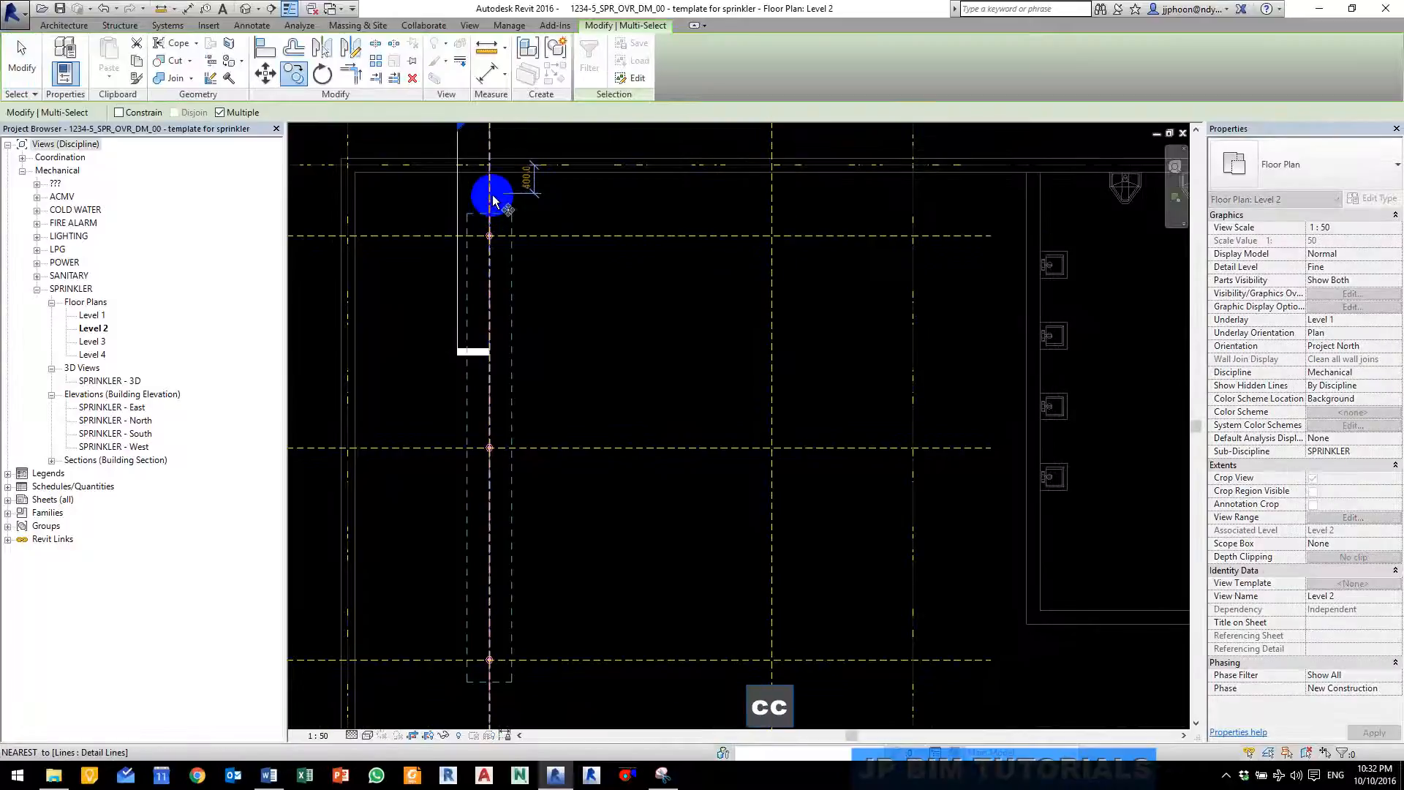
click(491, 196)
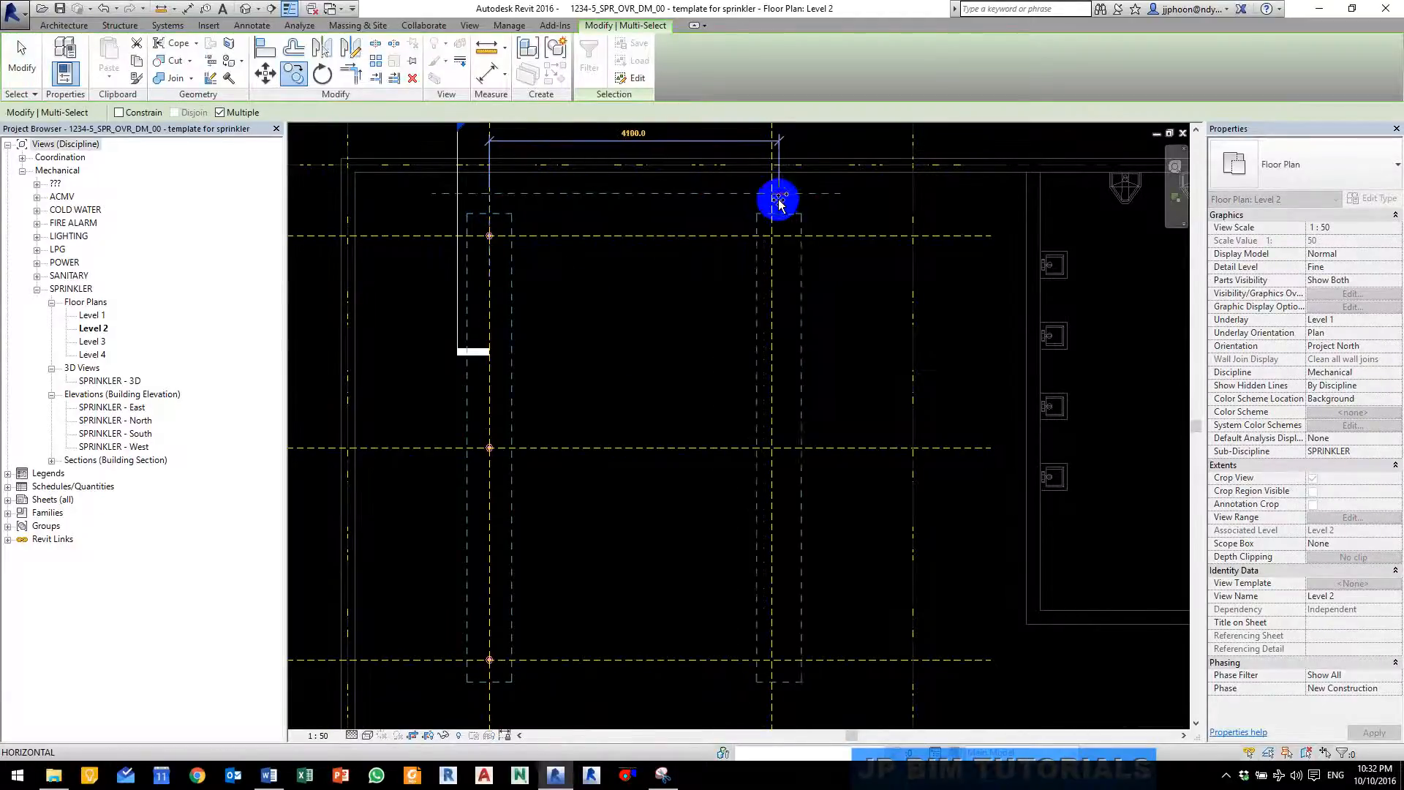
click(773, 196)
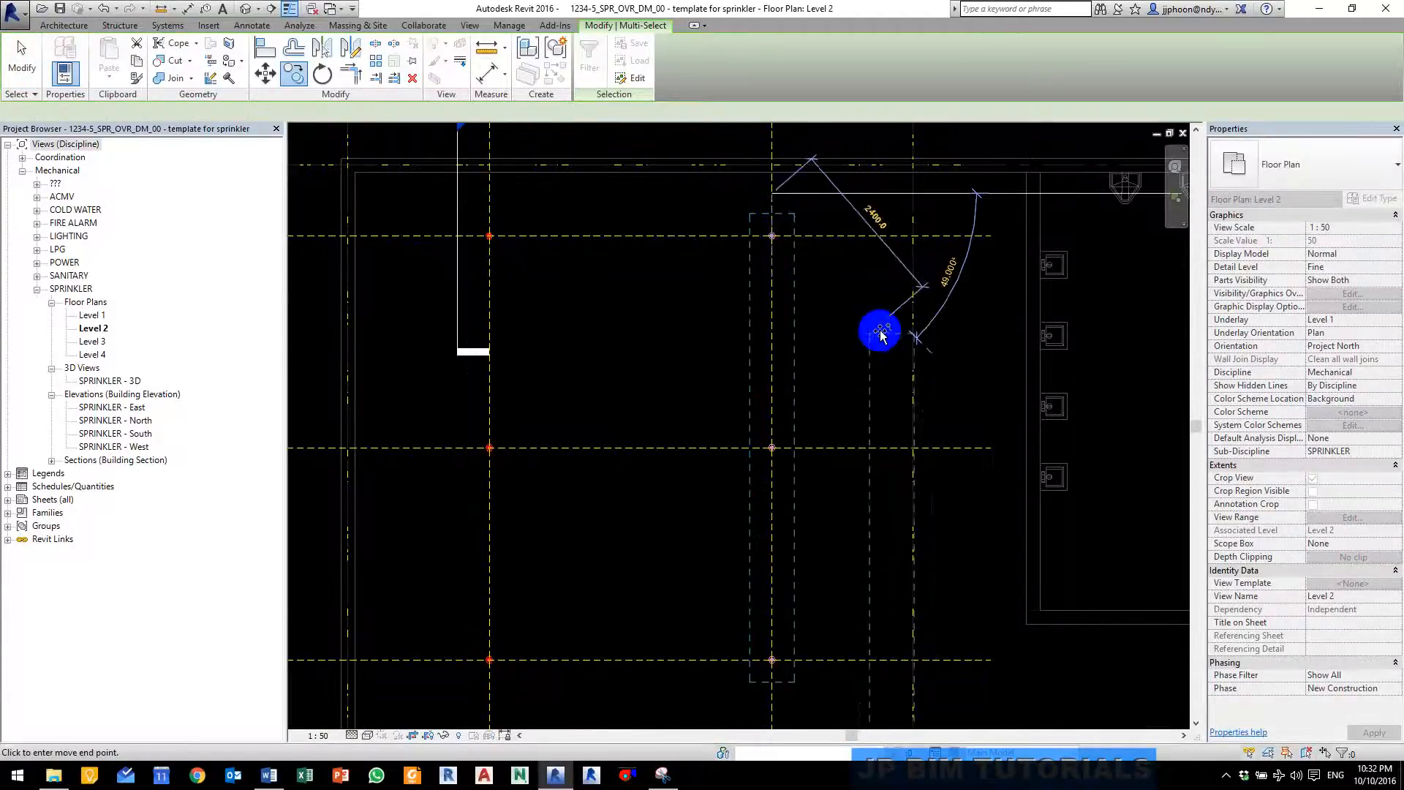
key(Escape)
key(Escape)
key(Escape)
scroll(786, 408, down, 2)
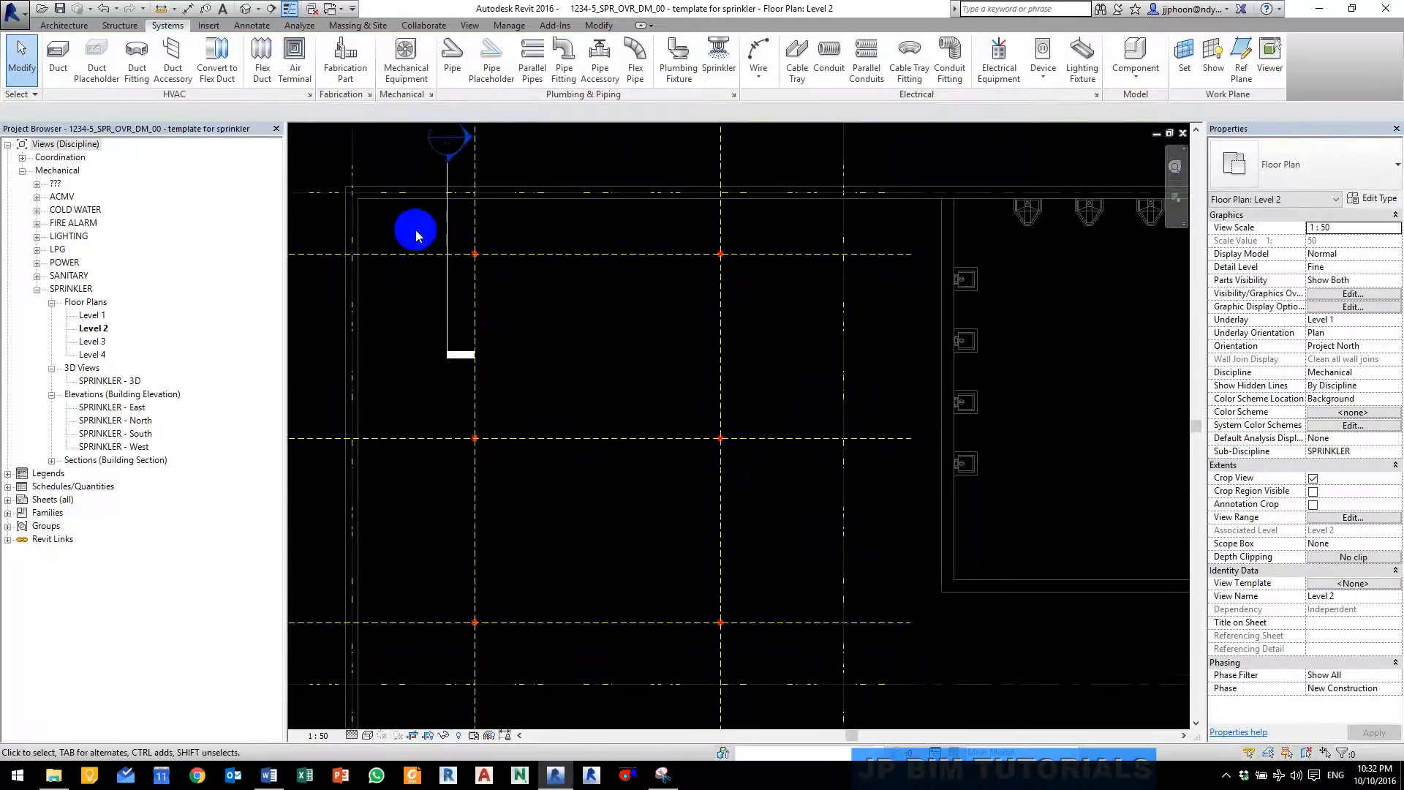
Step: Filter a selection of the whole layout down to Lines (NDY_Dash_Yellow) and delete these guide lines
drag(416, 230, 660, 522)
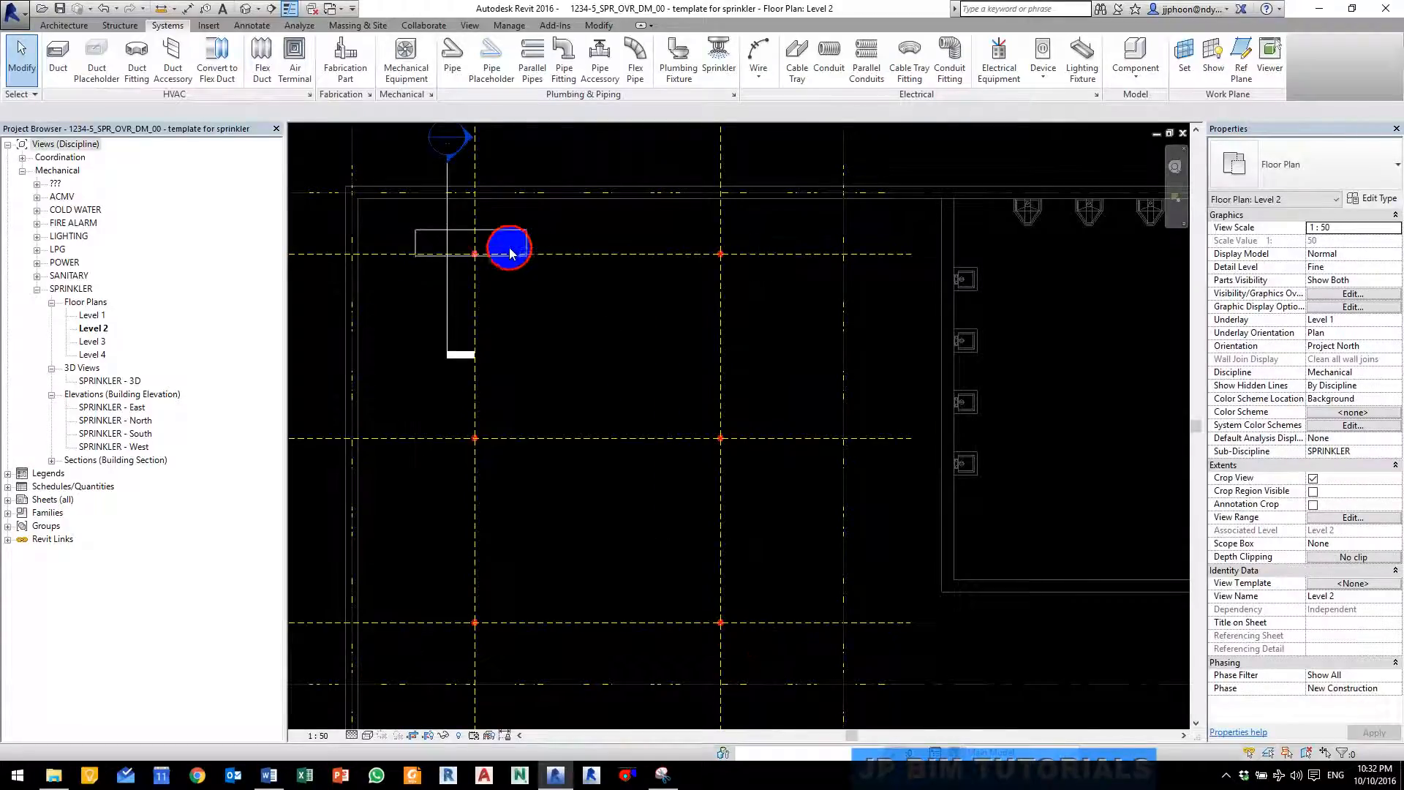
scroll(655, 264, down, 2)
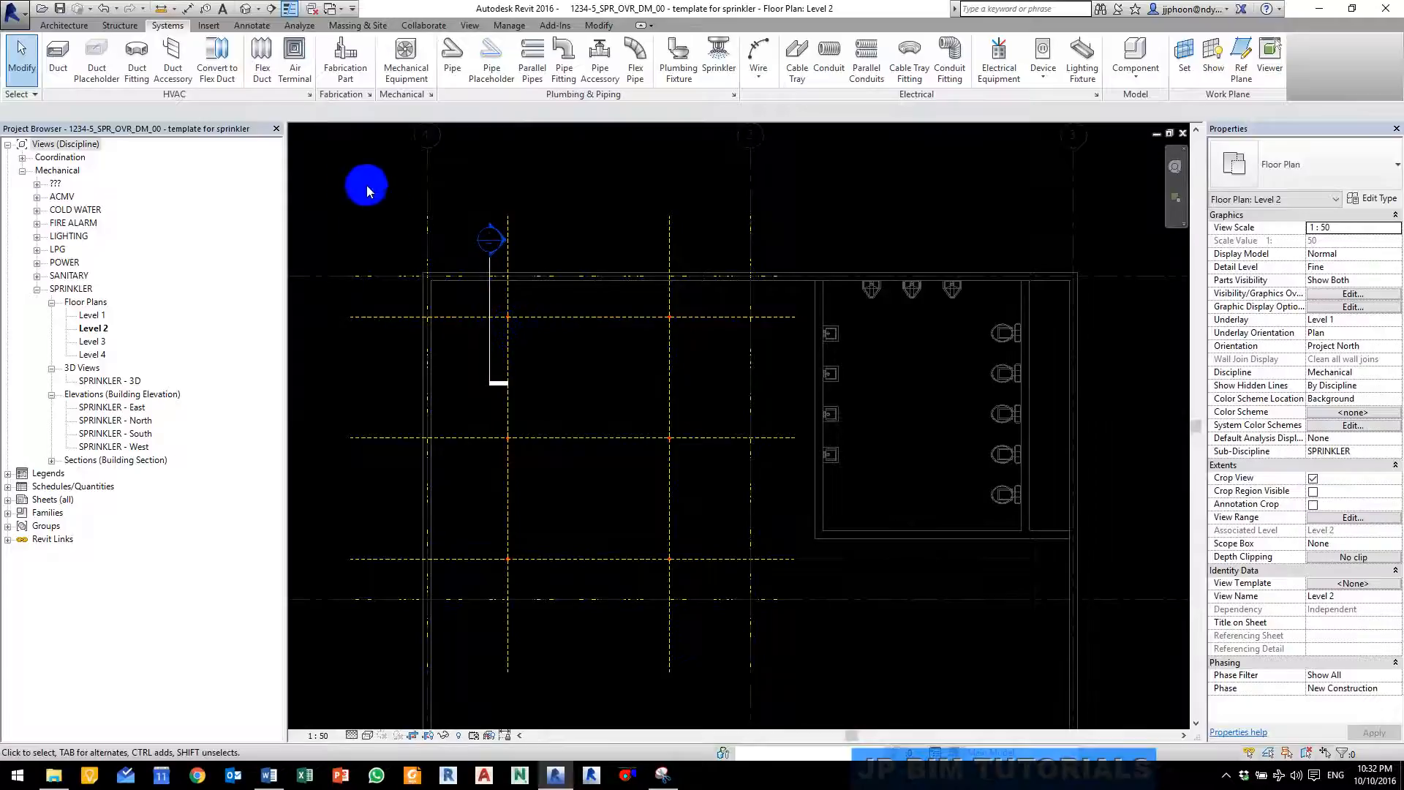
drag(327, 178, 865, 715)
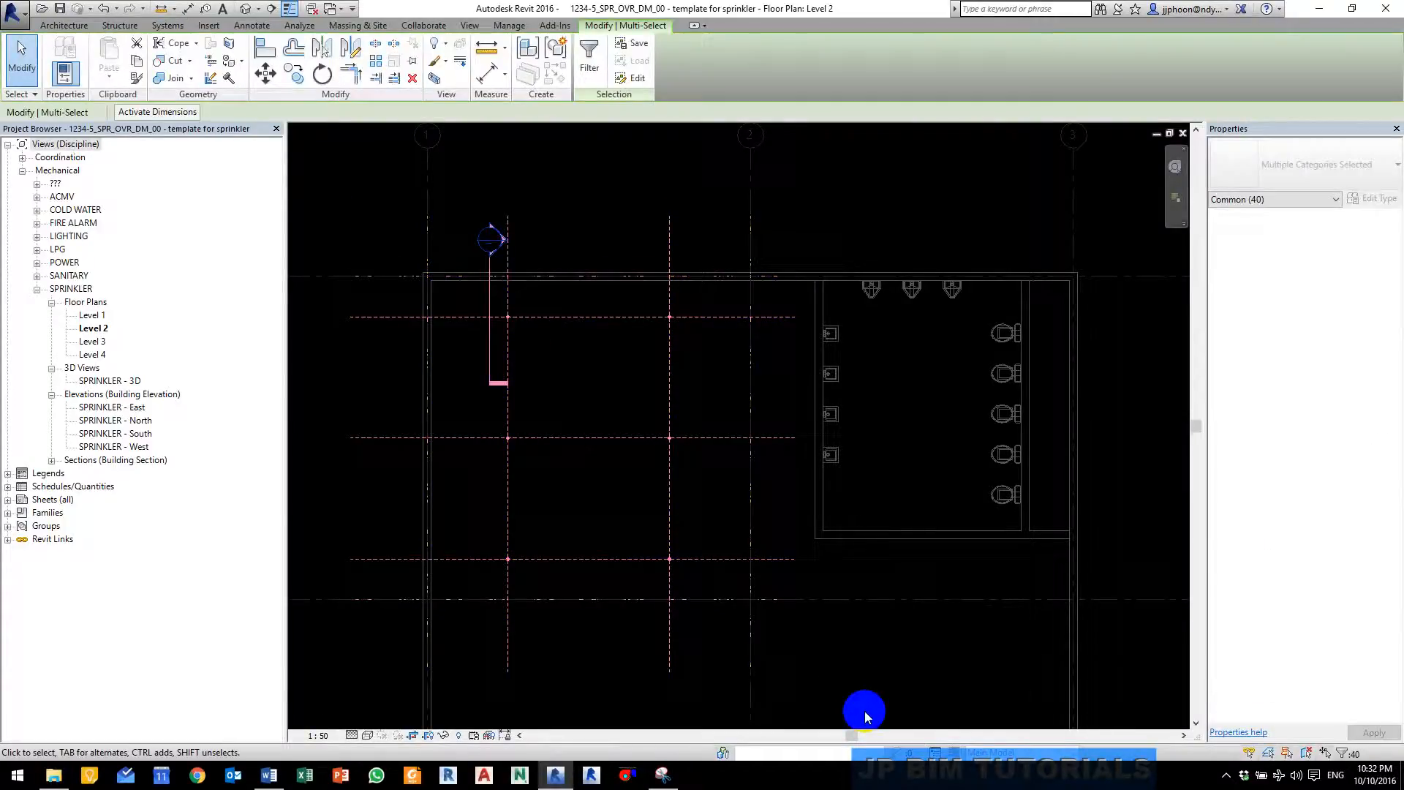
click(589, 60)
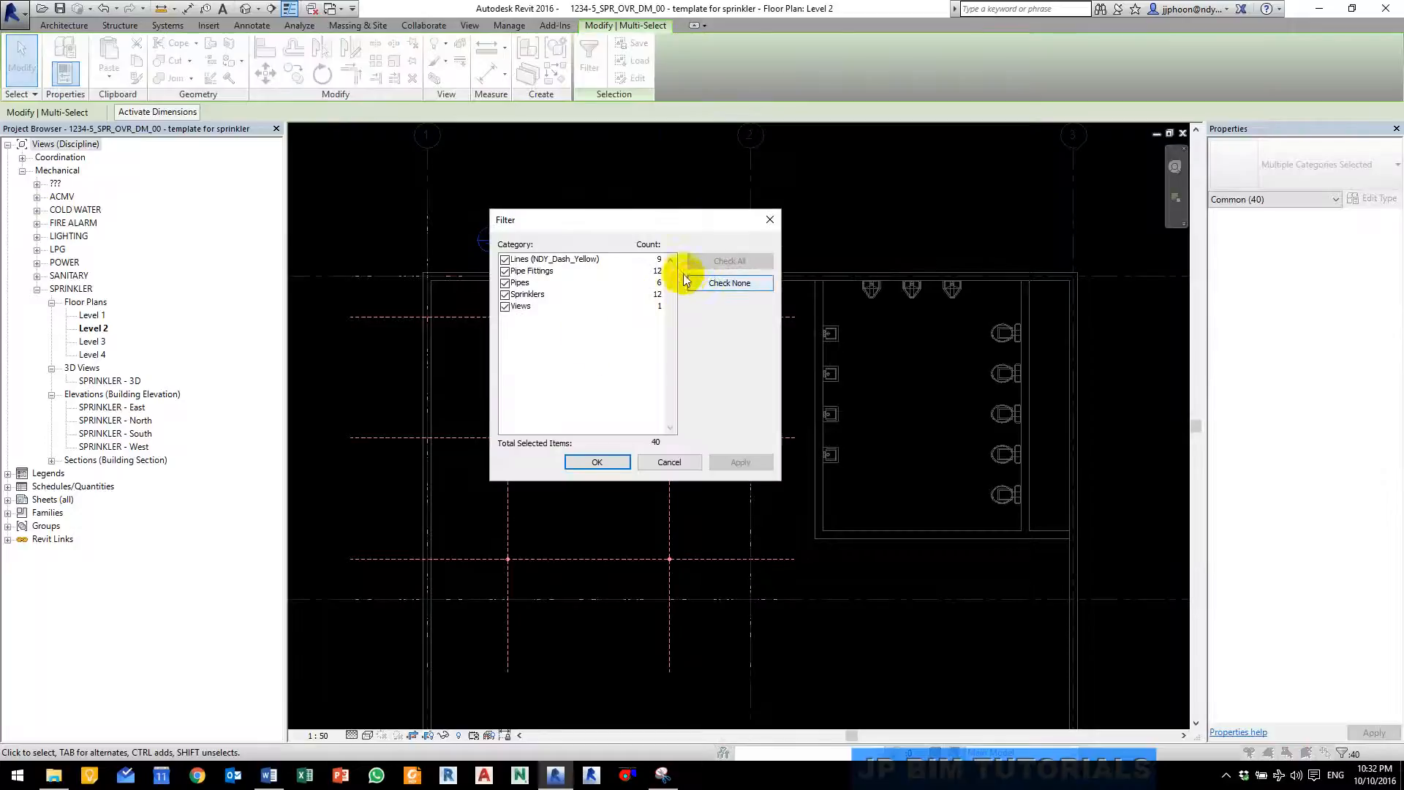
click(731, 285)
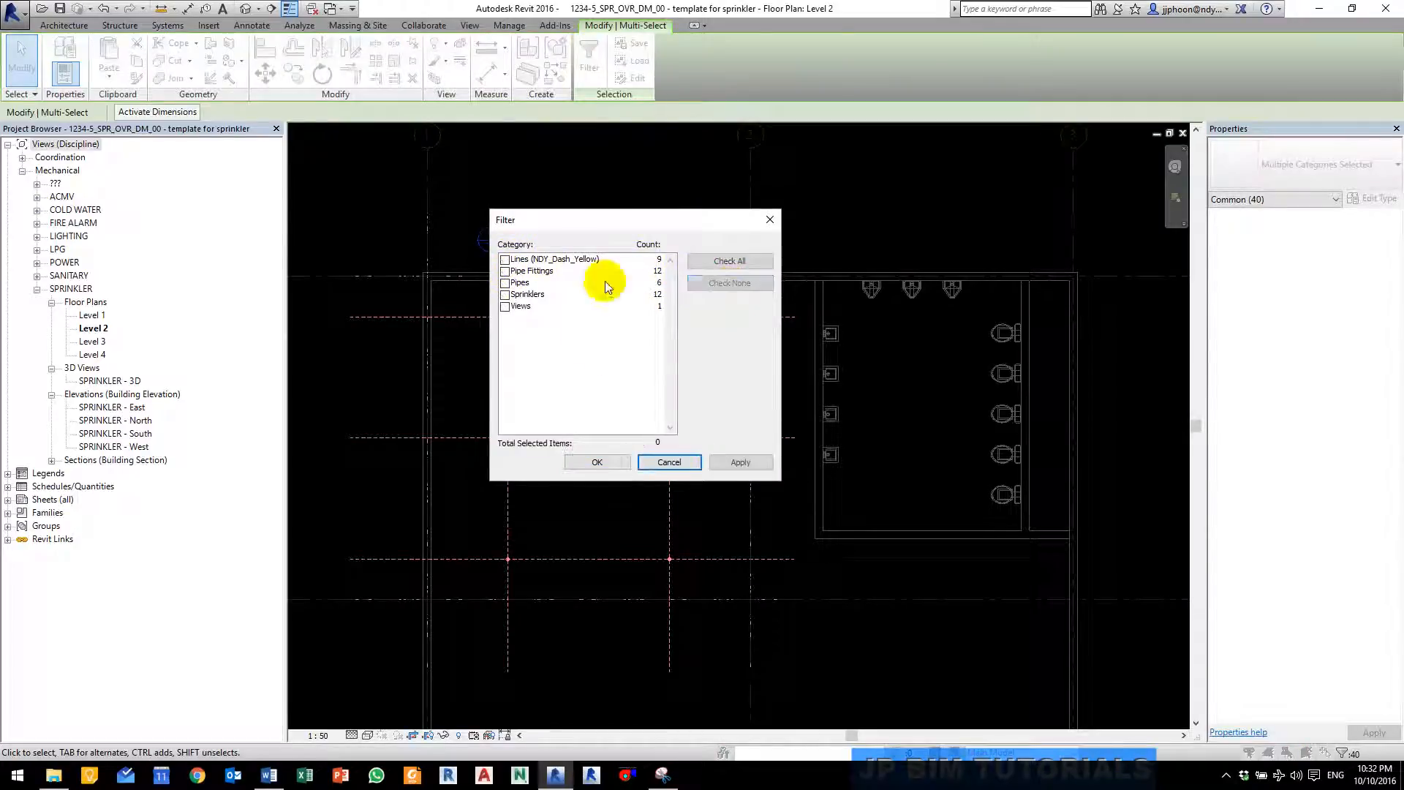
click(504, 260)
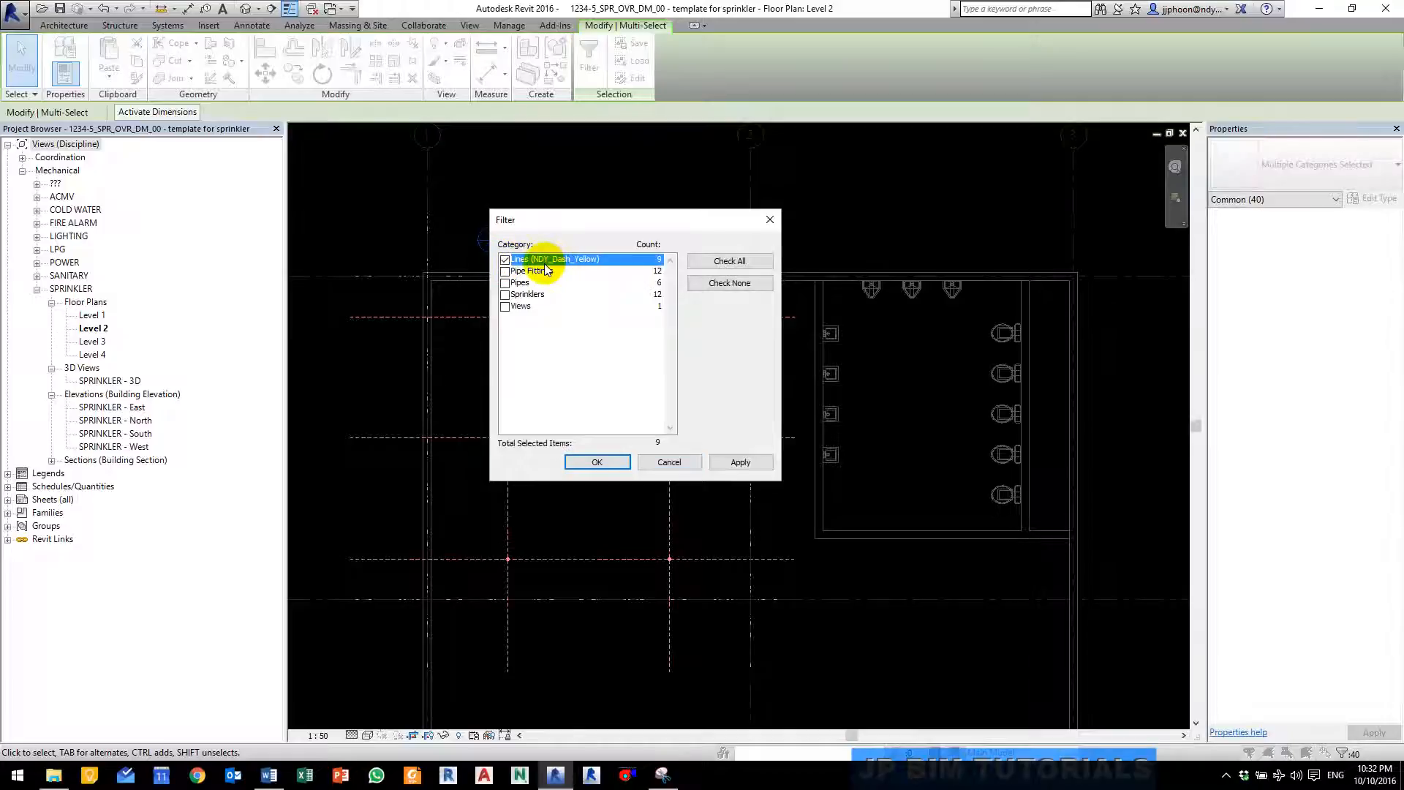
click(599, 462)
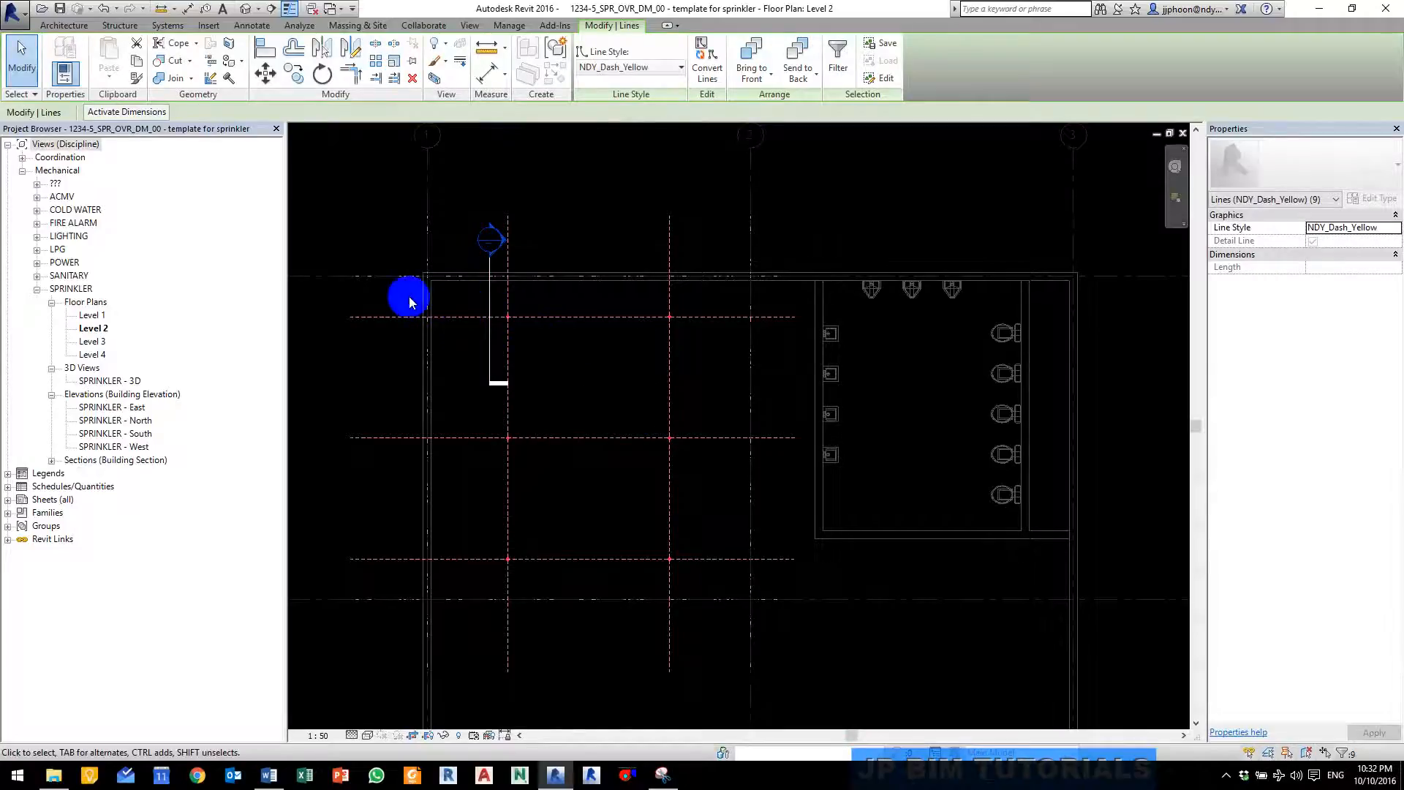
scroll(507, 314, up, 5)
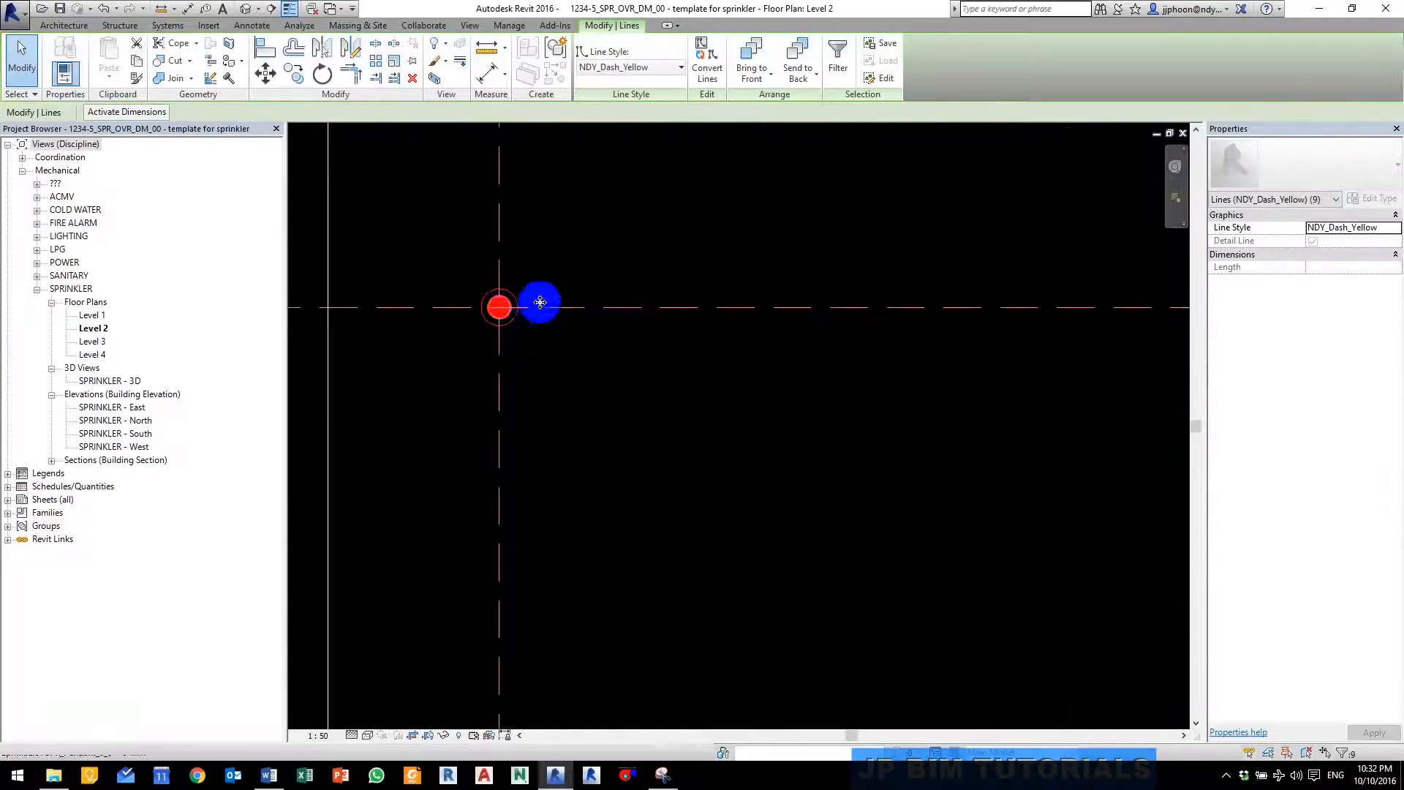
scroll(539, 305, down, 3)
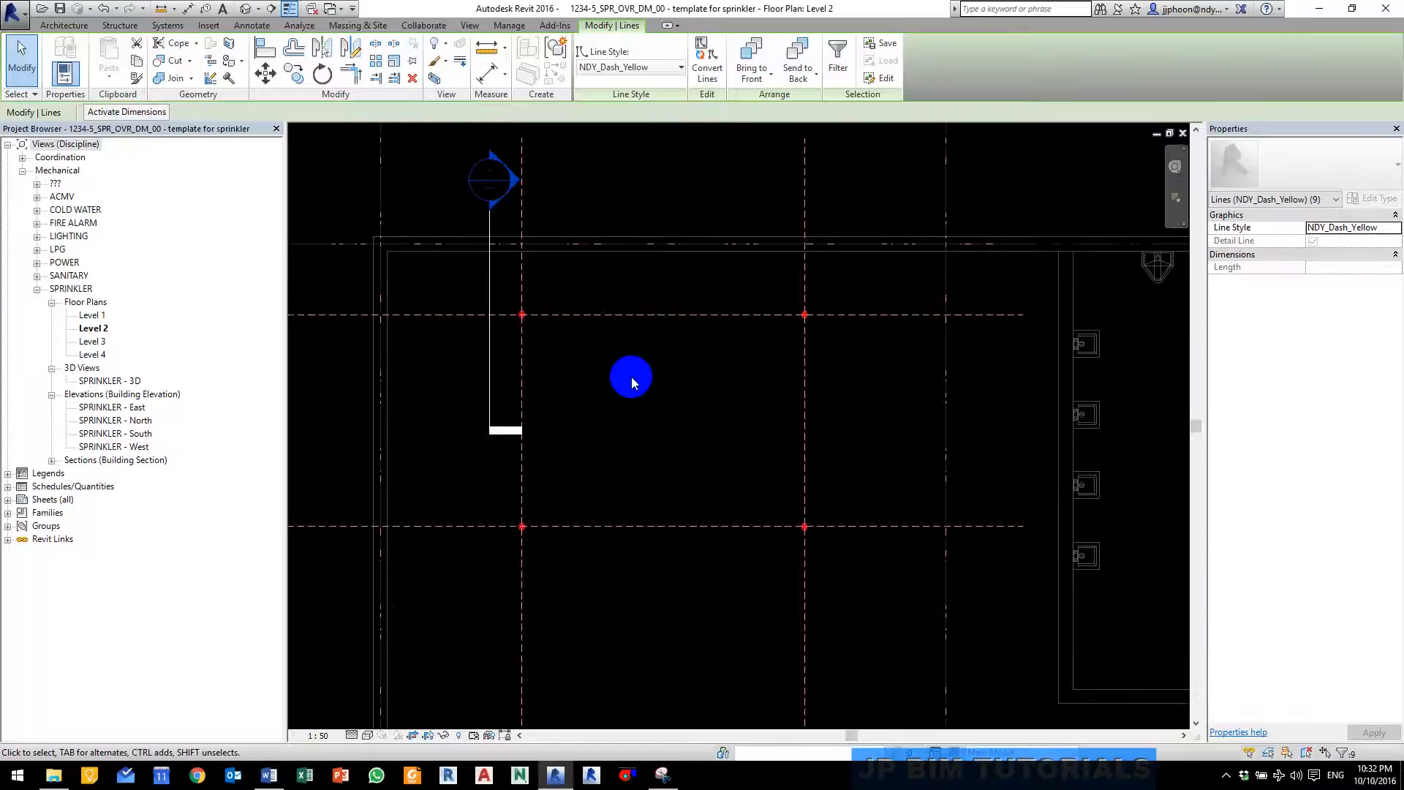
key(Delete)
scroll(640, 437, down, 3)
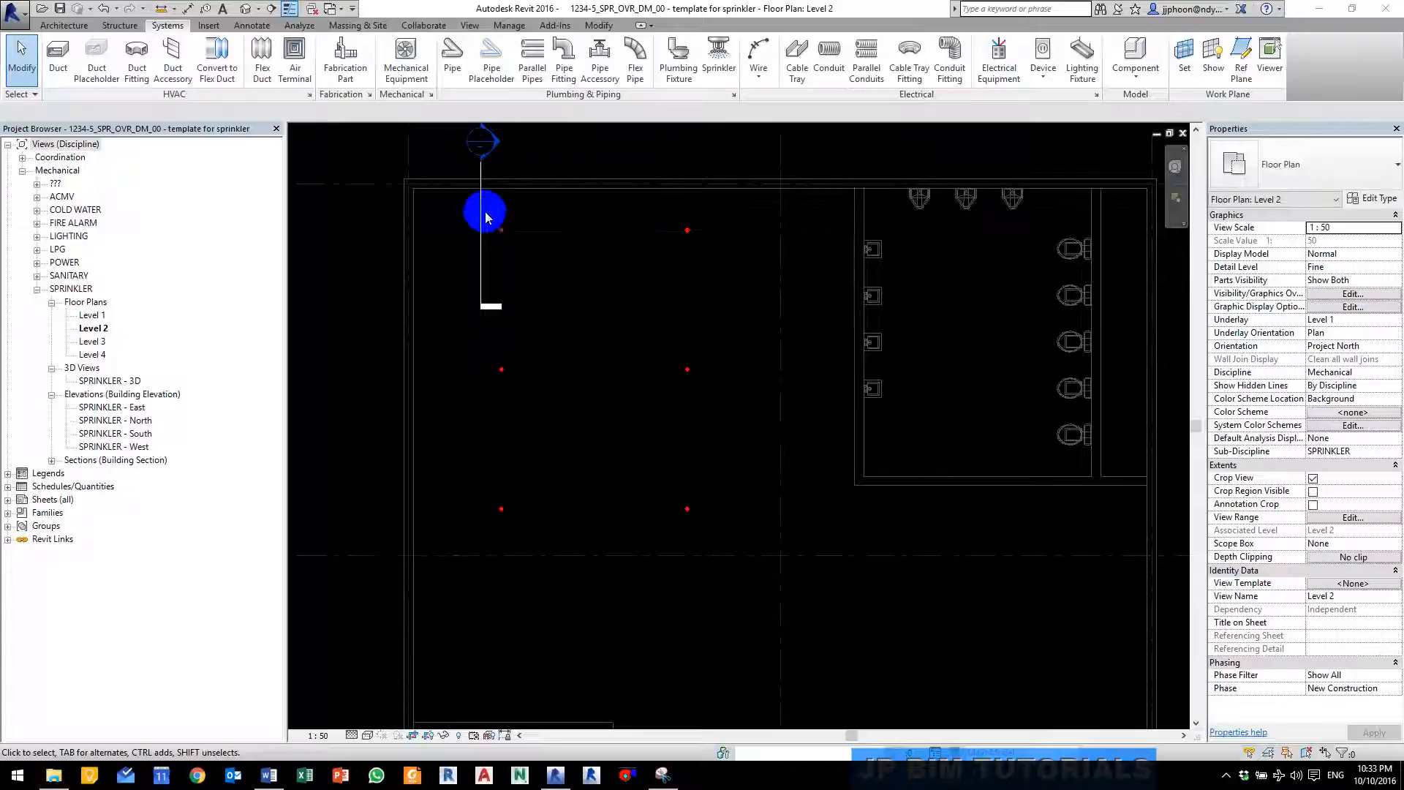
Step: Extend the extents of the Section 1 mark downward in plan past the lowest row of sprinklers
scroll(502, 232, up, 1)
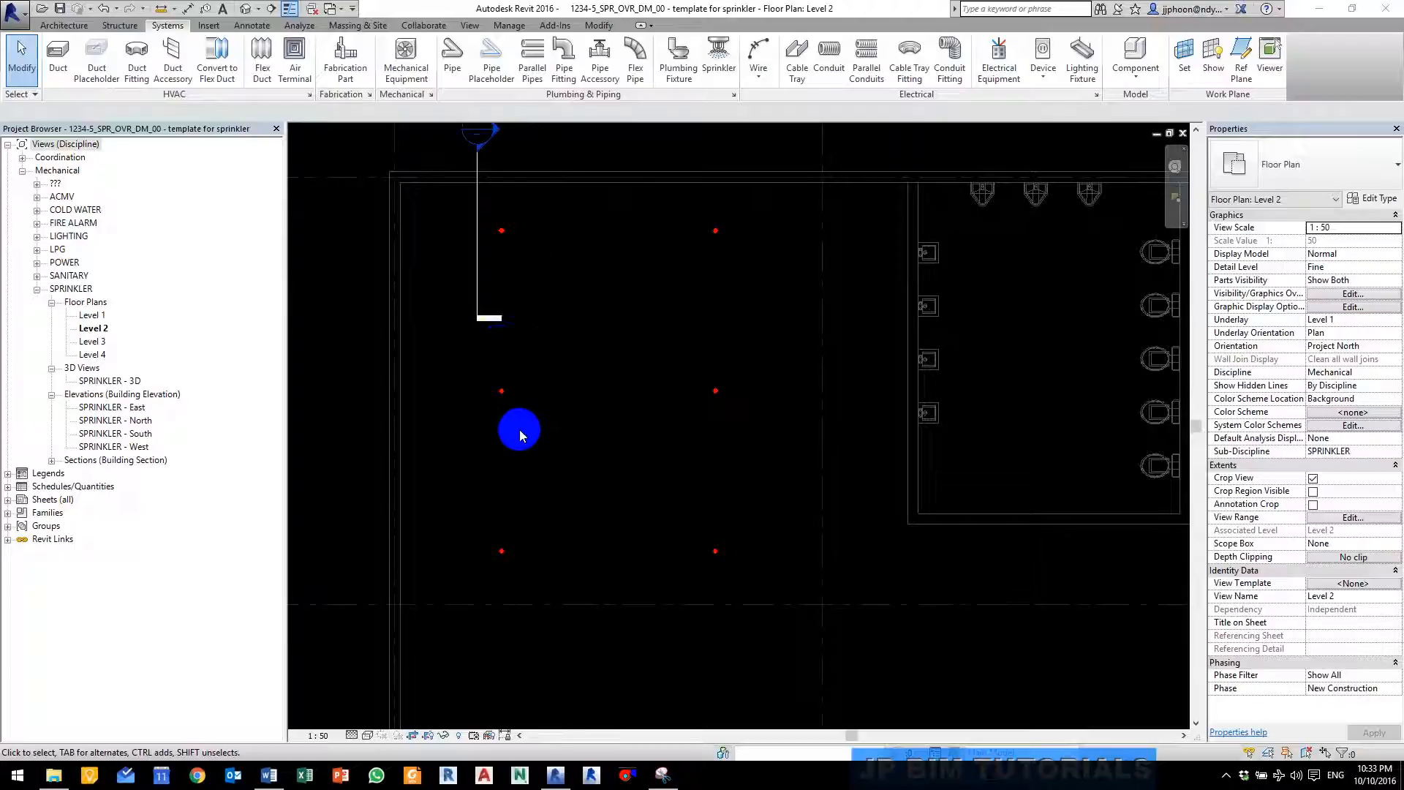
click(479, 252)
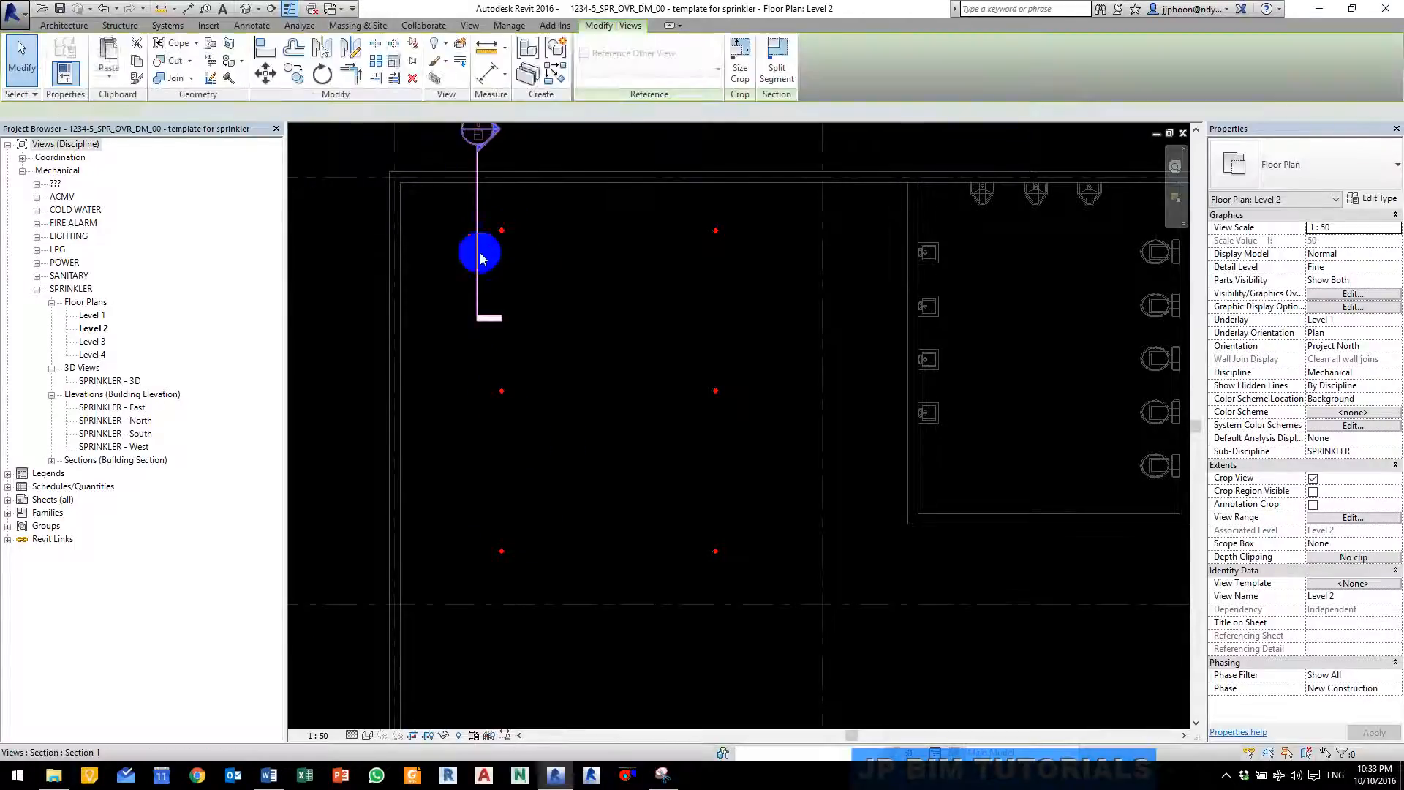
drag(510, 355, 517, 586)
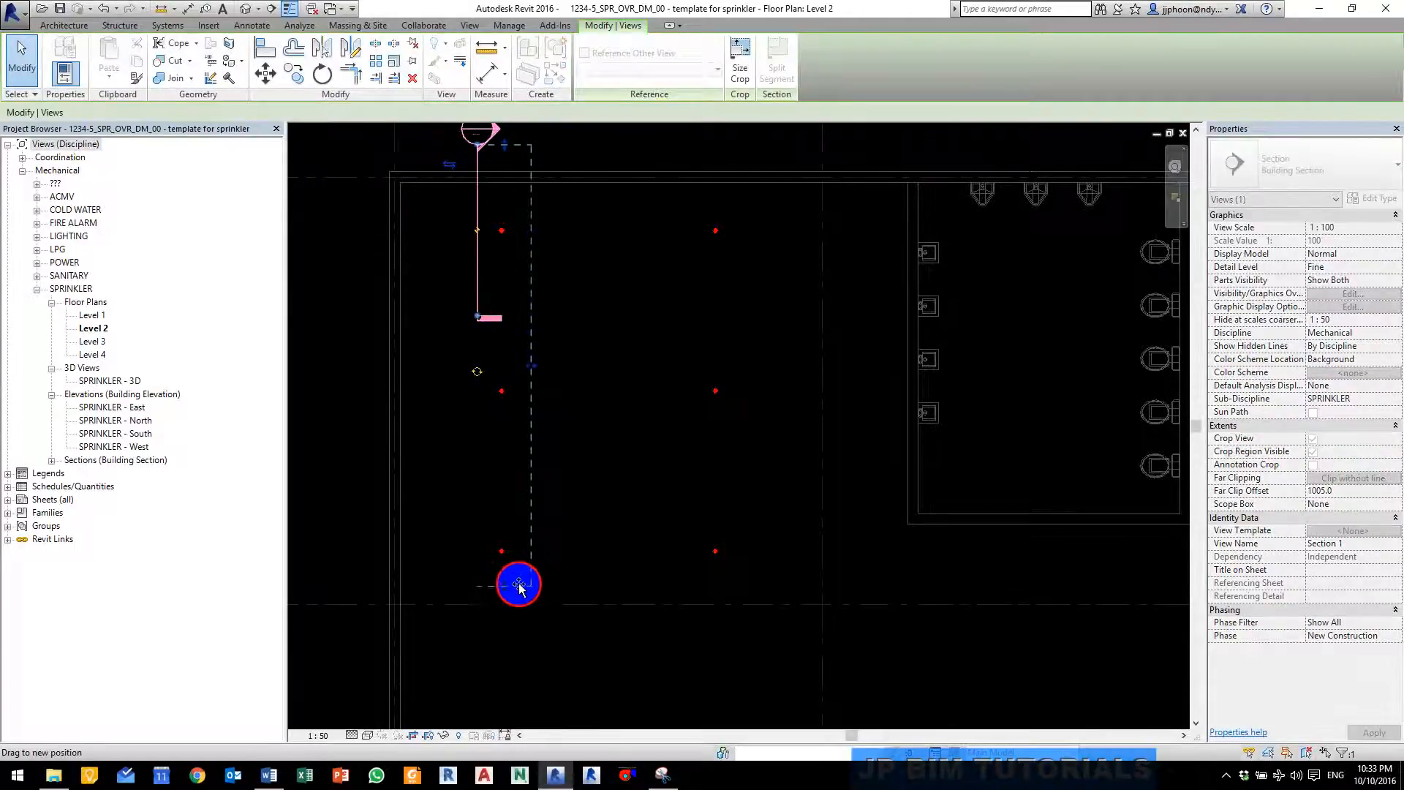
Step: Stretch the tail of the Section 1 line past the lowest sprinkler row in plan and open its section view
drag(478, 318, 486, 589)
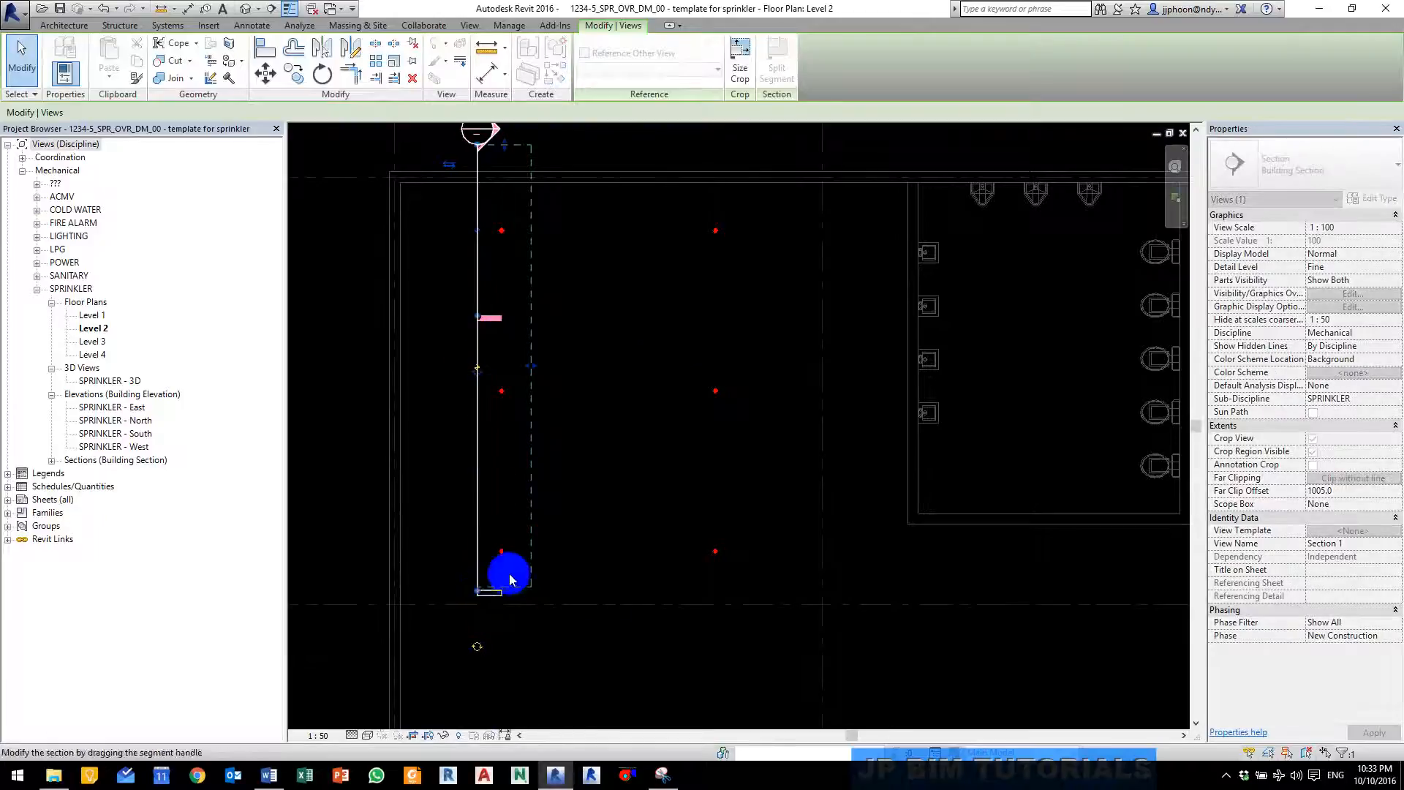
click(639, 286)
middle_drag(599, 237, 595, 248)
click(485, 144)
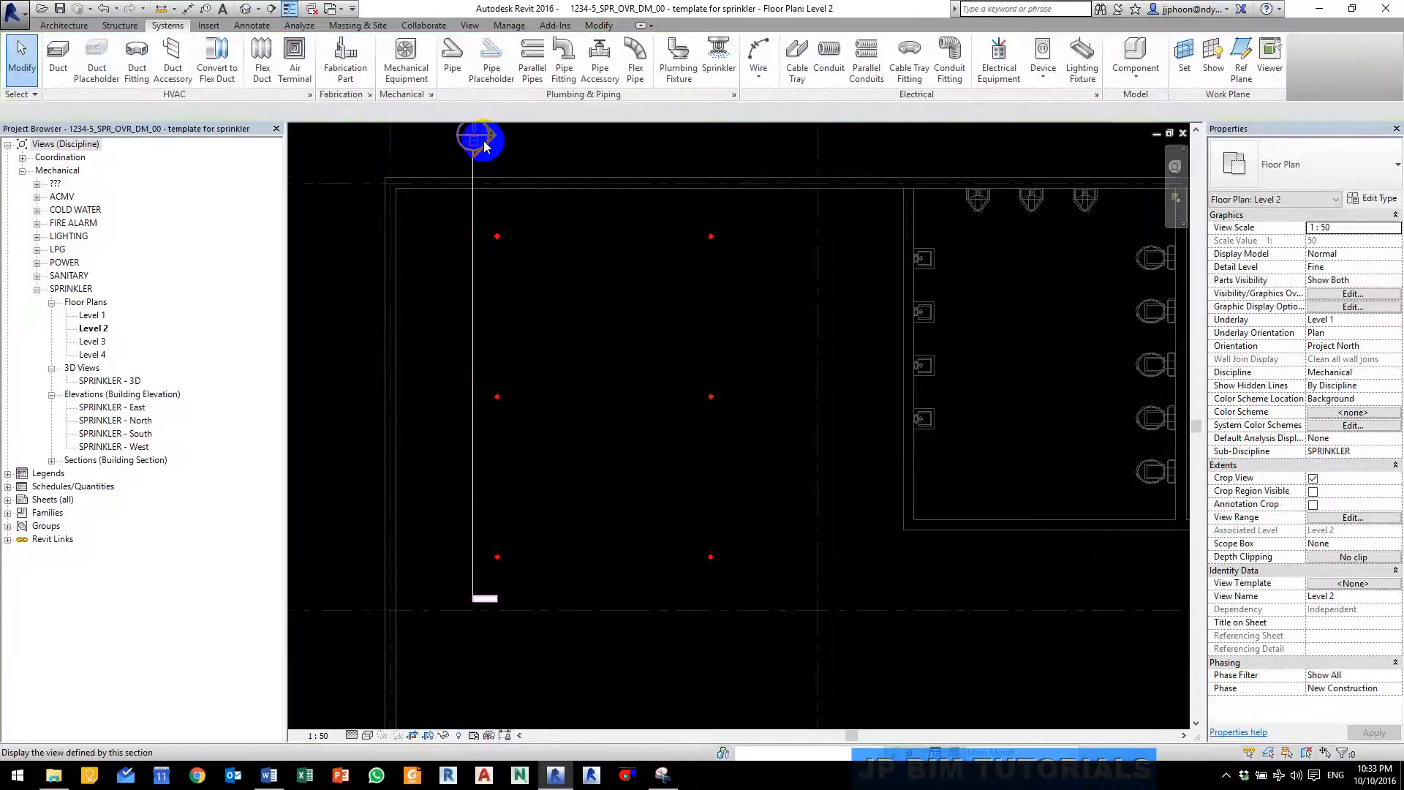
double_click(484, 139)
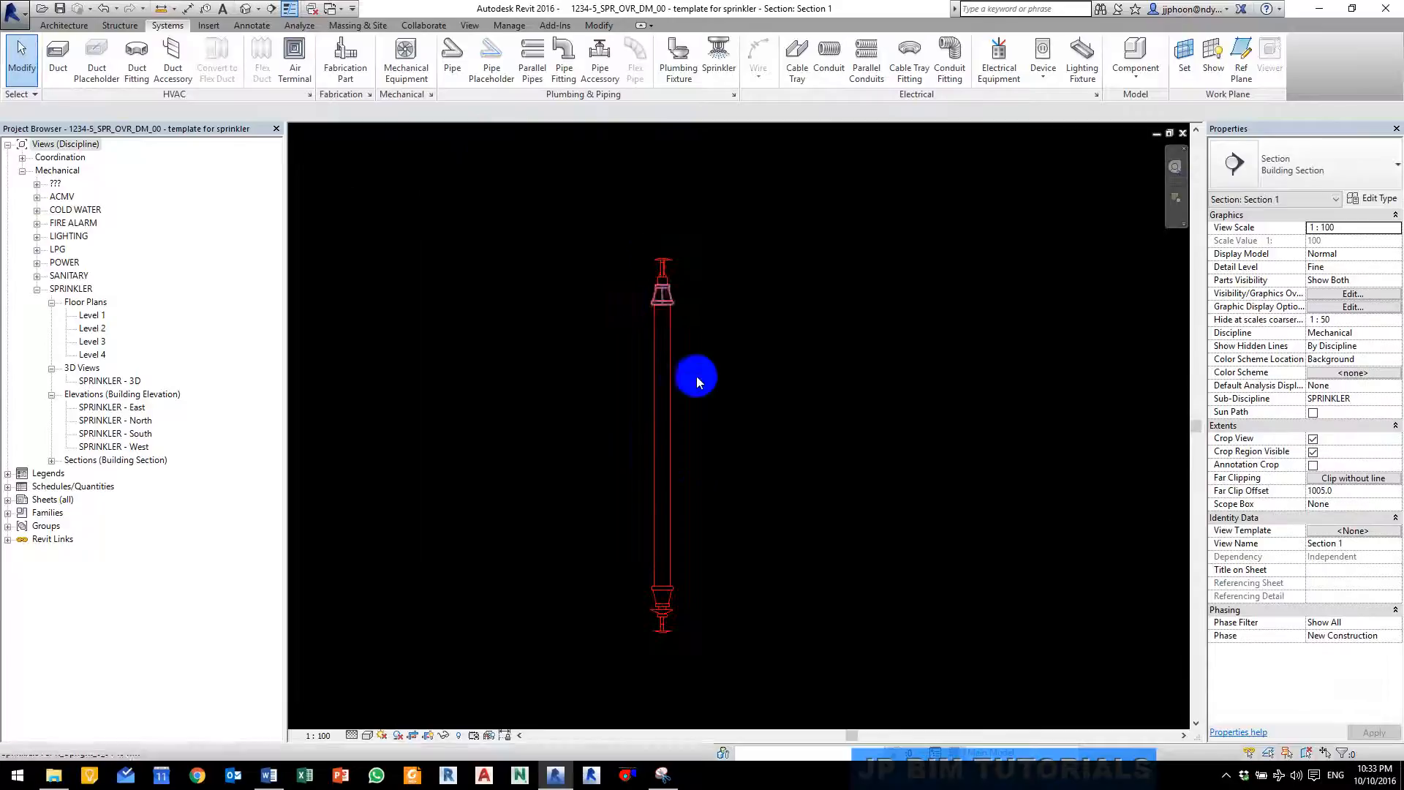
Step: Draw a 25 mm branch pipe of the same type, 6400 mm long, from the first riser's midpoint horizontally through the other two risers
scroll(747, 455, down, 4)
scroll(533, 460, down, 3)
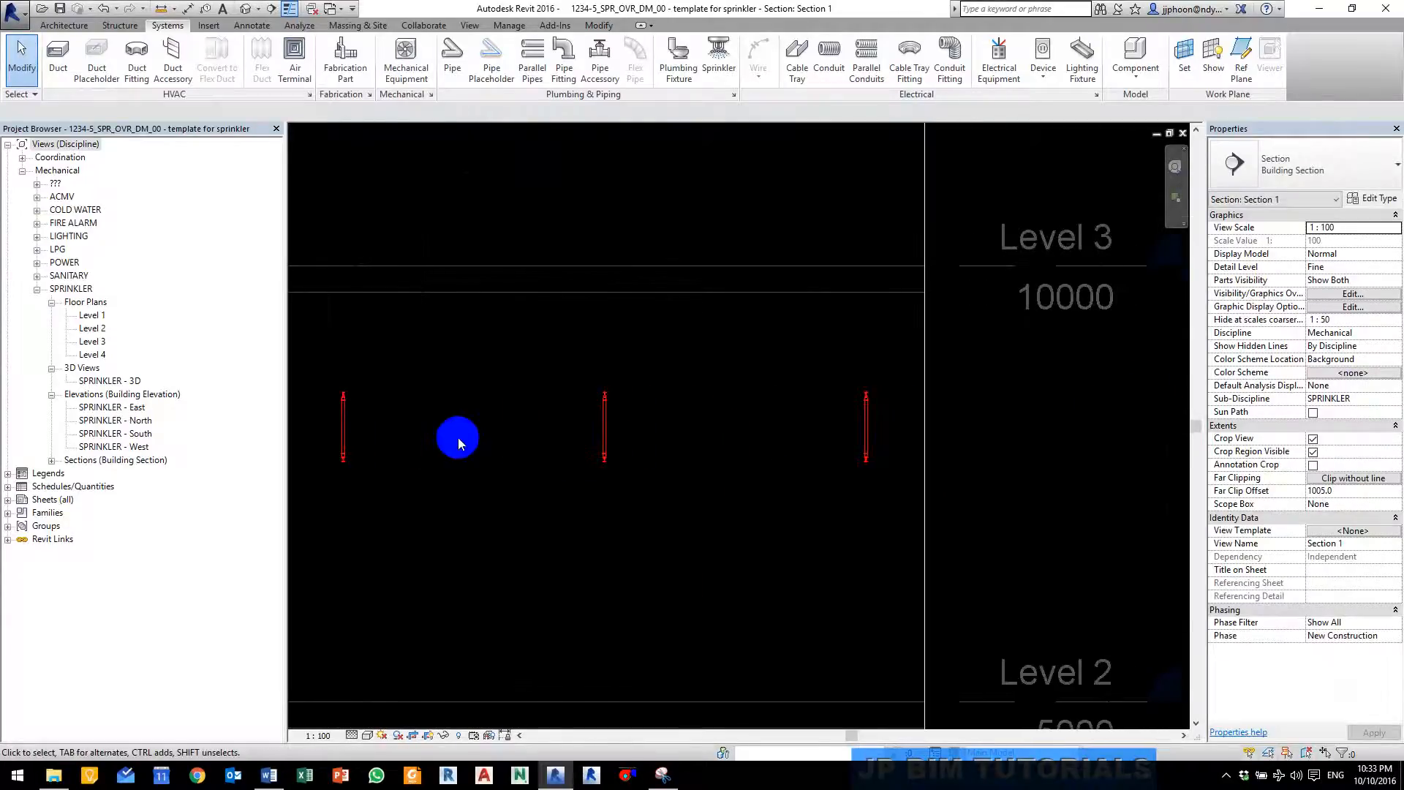
scroll(403, 445, up, 4)
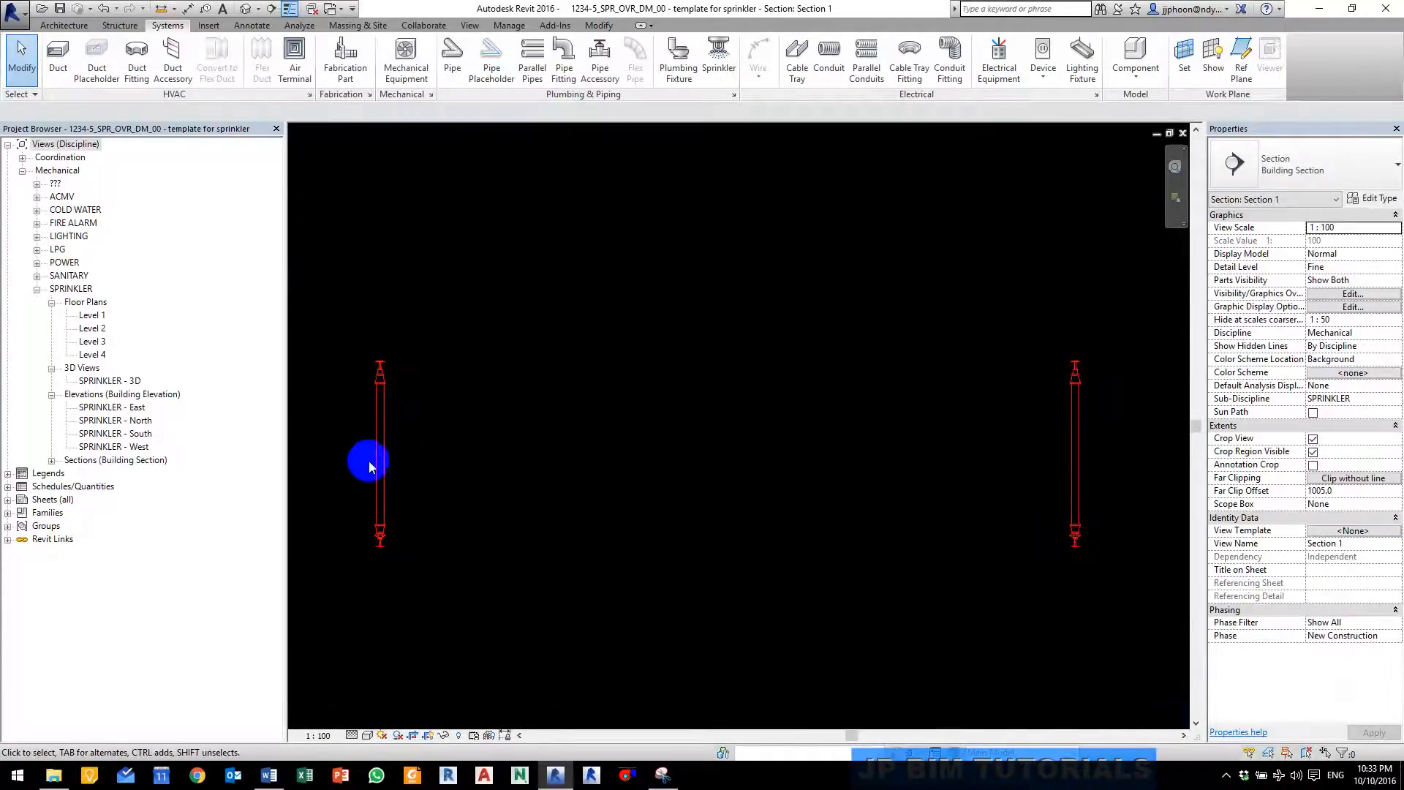
click(380, 458)
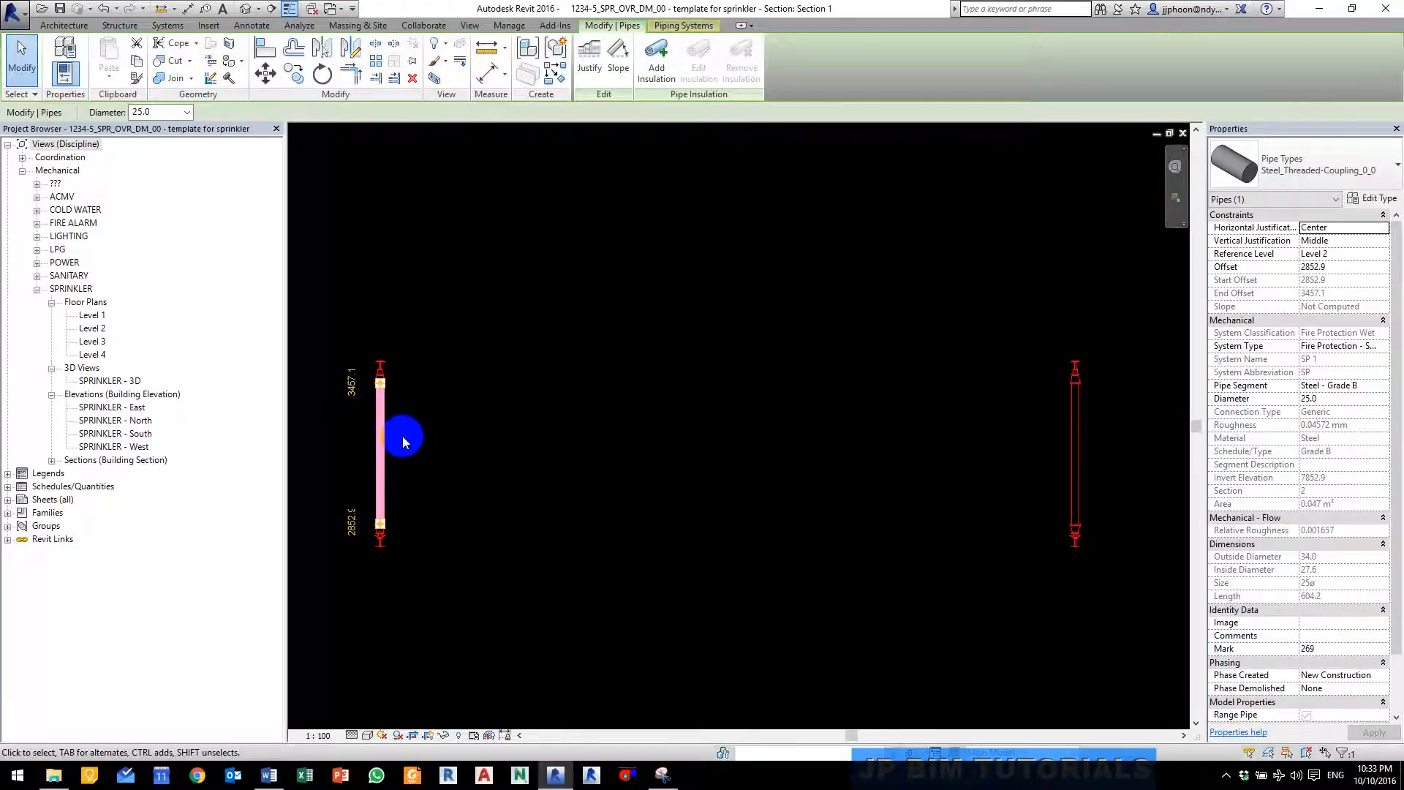
key(c)
key(s)
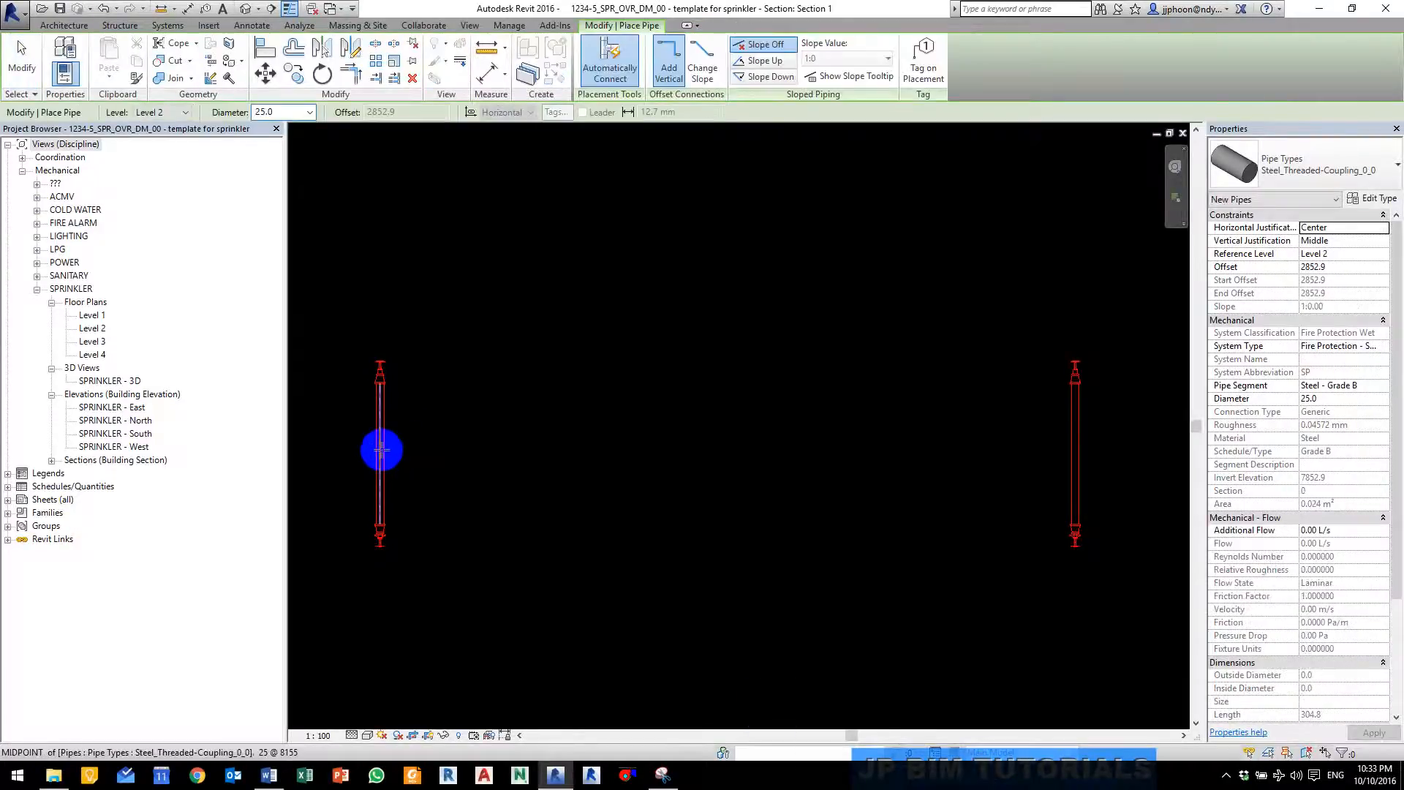
click(379, 455)
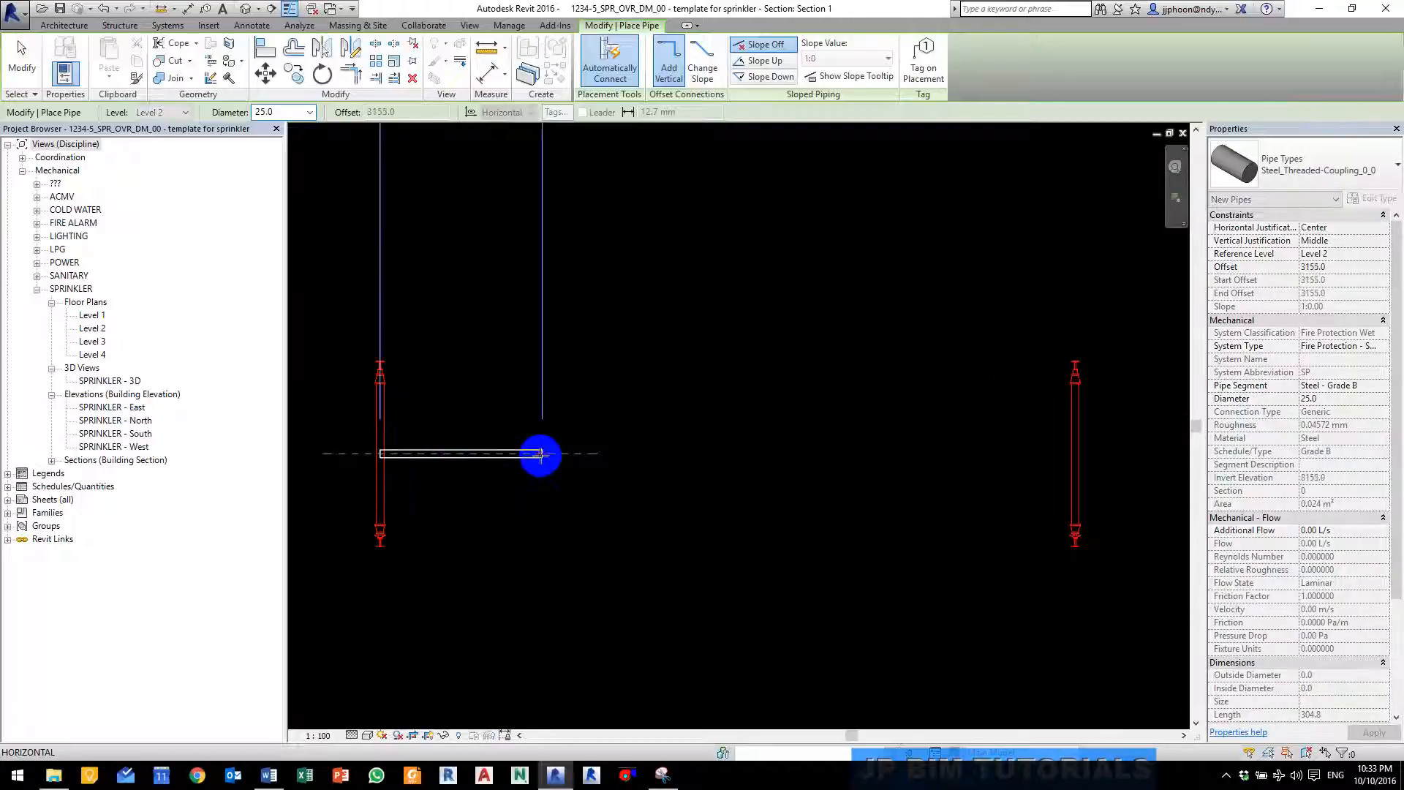
scroll(540, 455, down, 3)
middle_drag(701, 455, 336, 436)
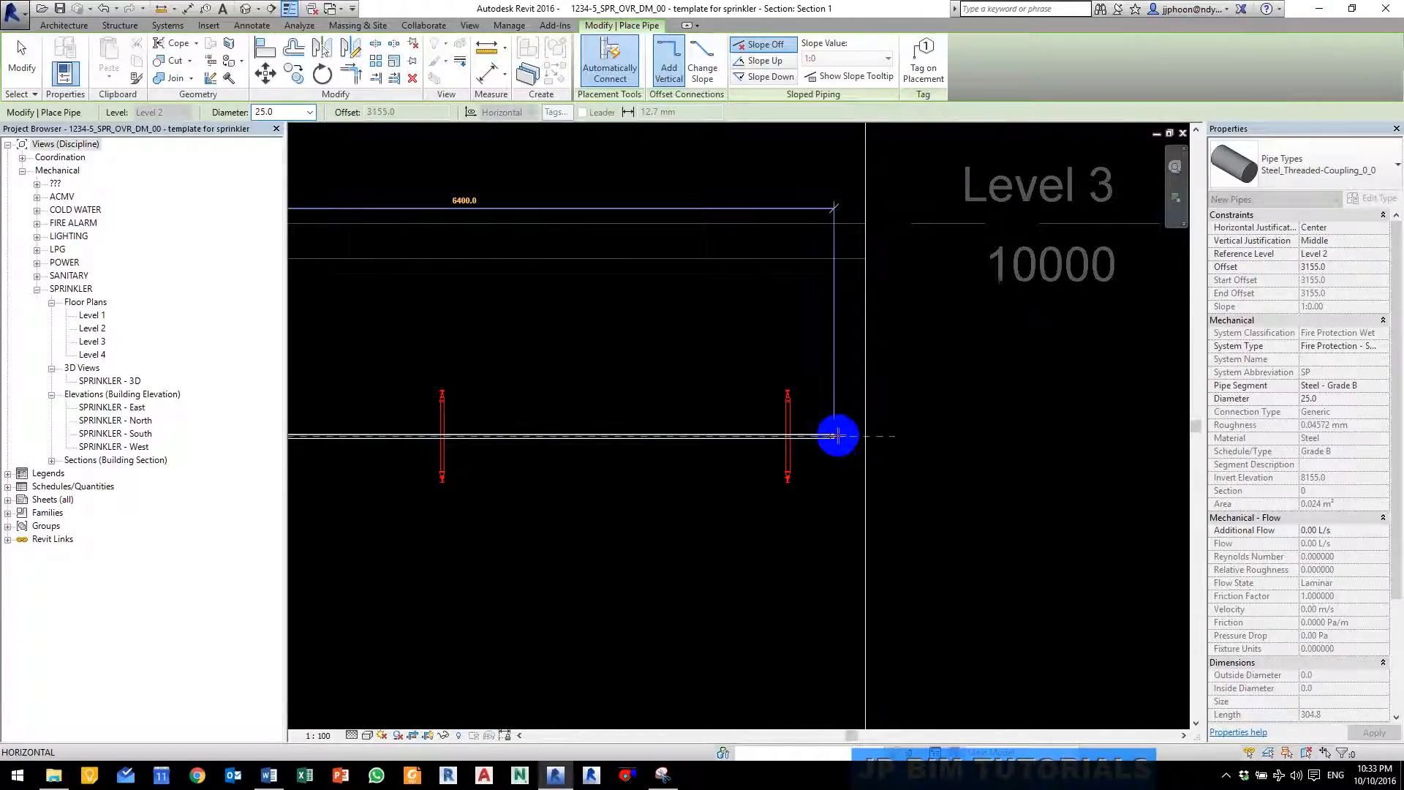
click(837, 437)
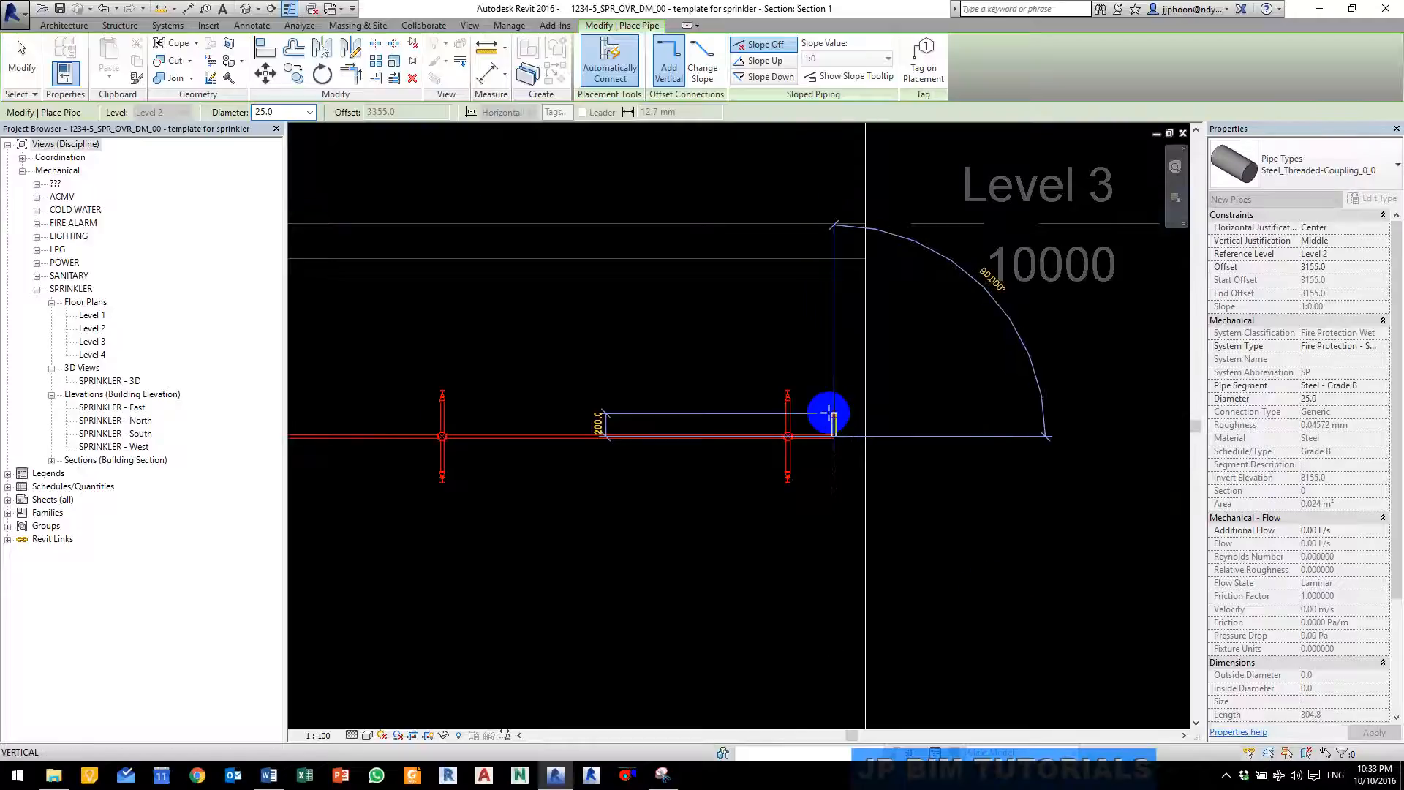
key(Escape)
key(Escape)
Step: Set the offset of the horizontal branch pipe run to 3100 mm
middle_drag(634, 454, 790, 442)
scroll(453, 449, down, 2)
middle_drag(387, 444, 506, 420)
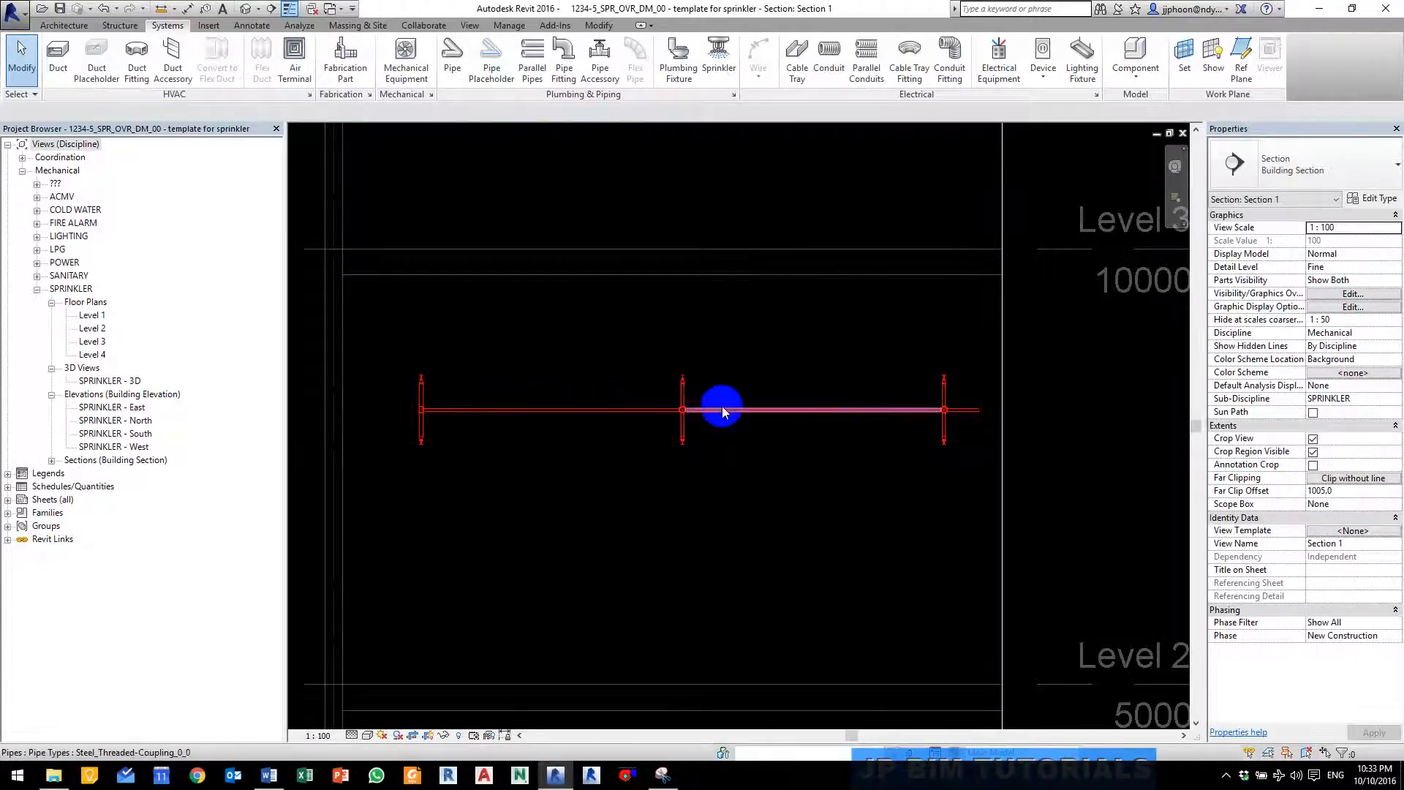
click(552, 410)
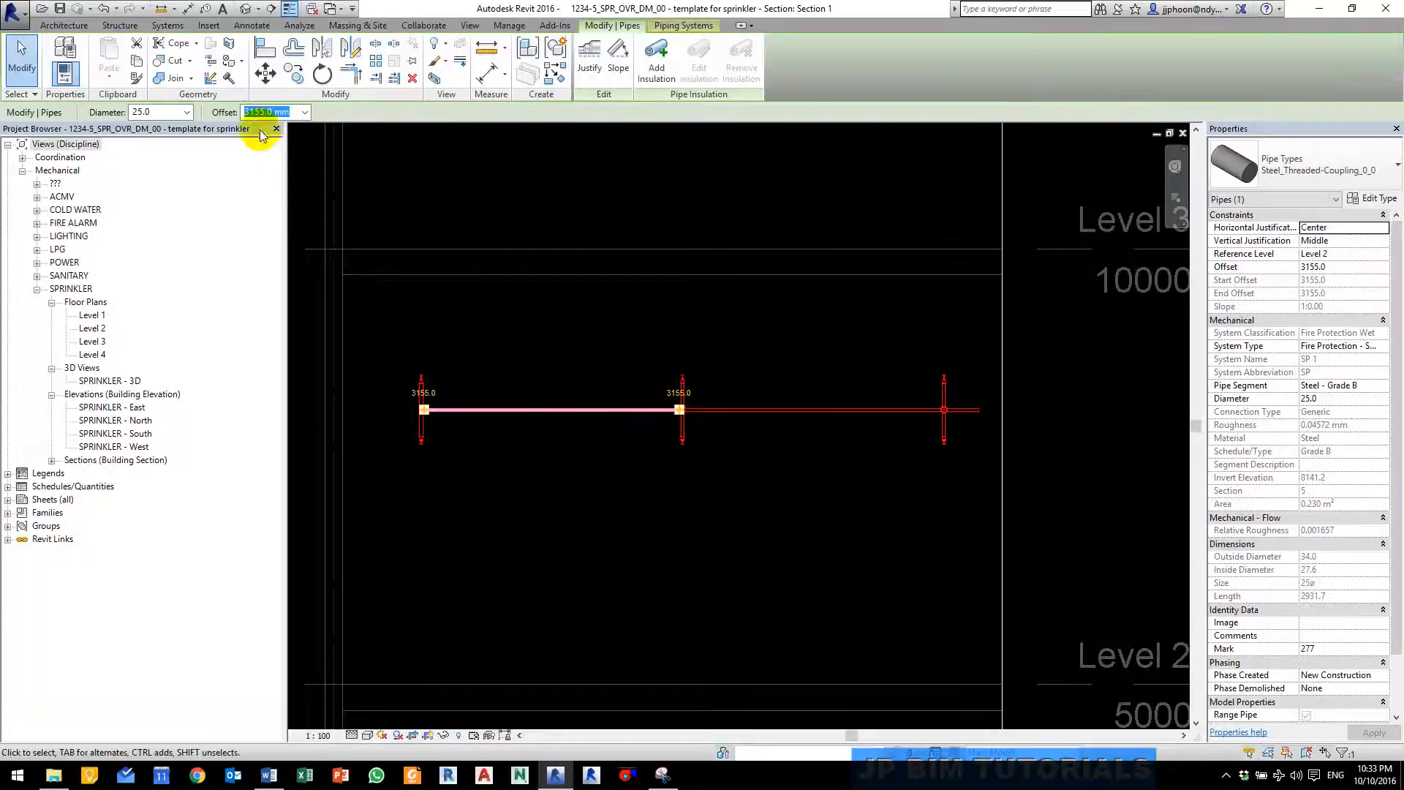
click(274, 112)
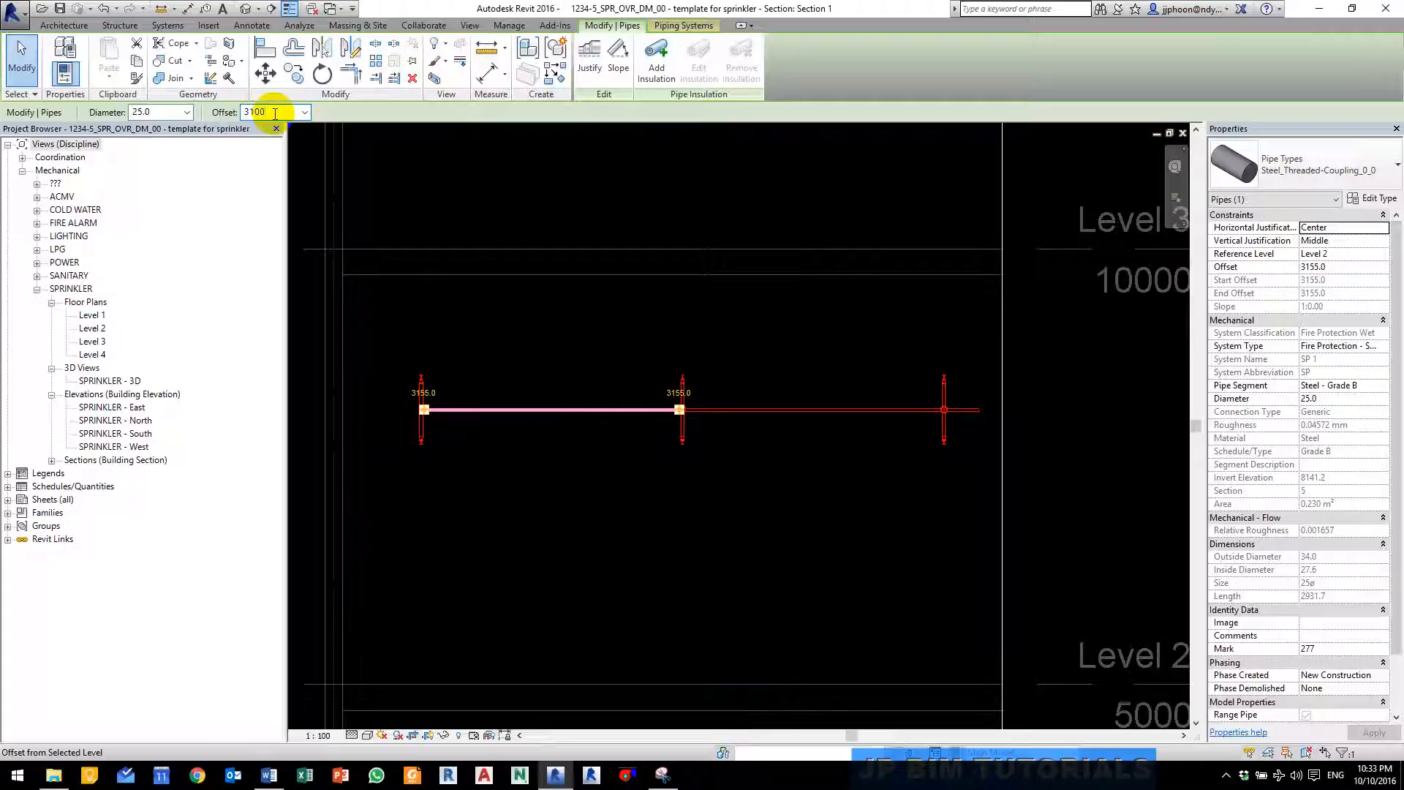
key(Return)
click(540, 529)
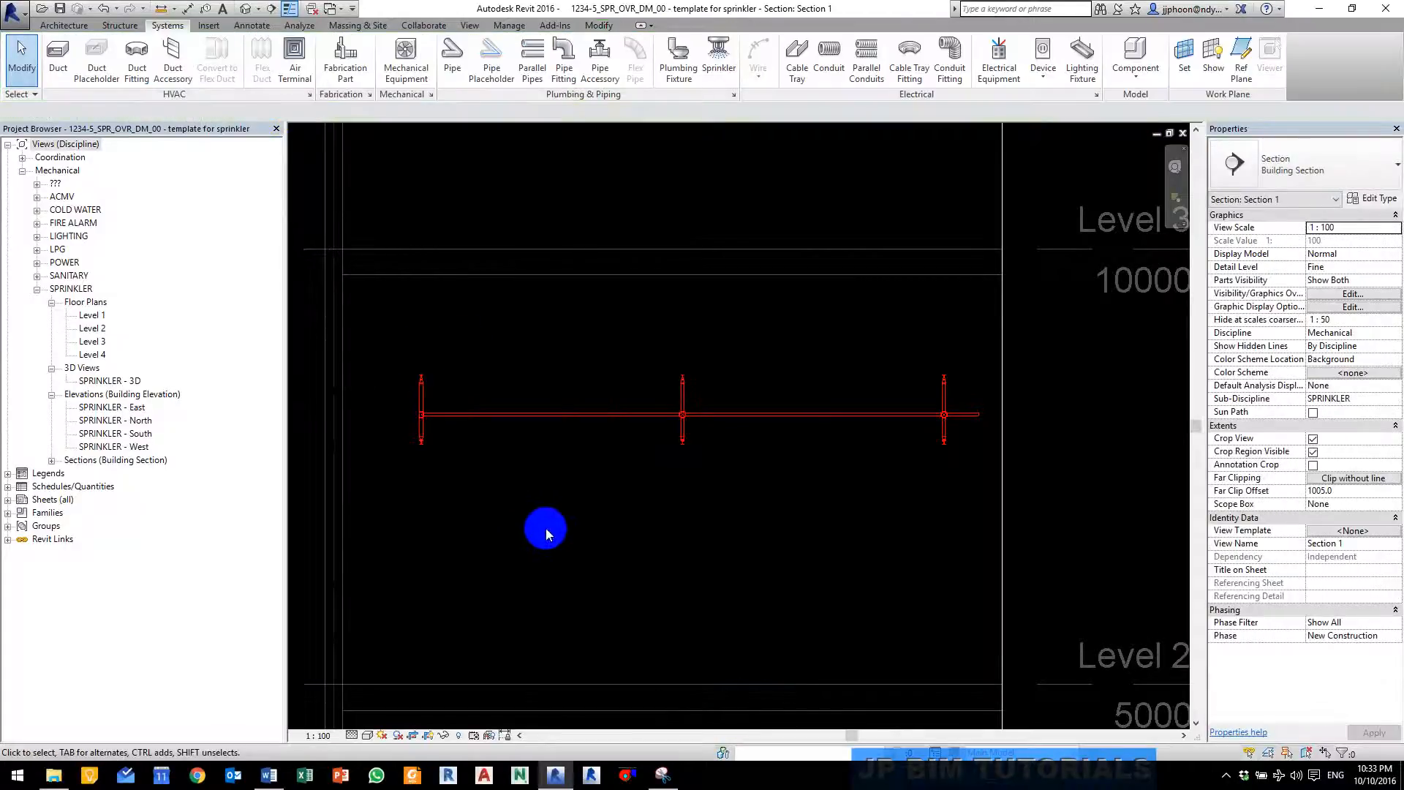
Step: Move the Section 1 mark in the Level 2 plan beside the second sprinkler column and reopen its section view
middle_drag(764, 500, 691, 472)
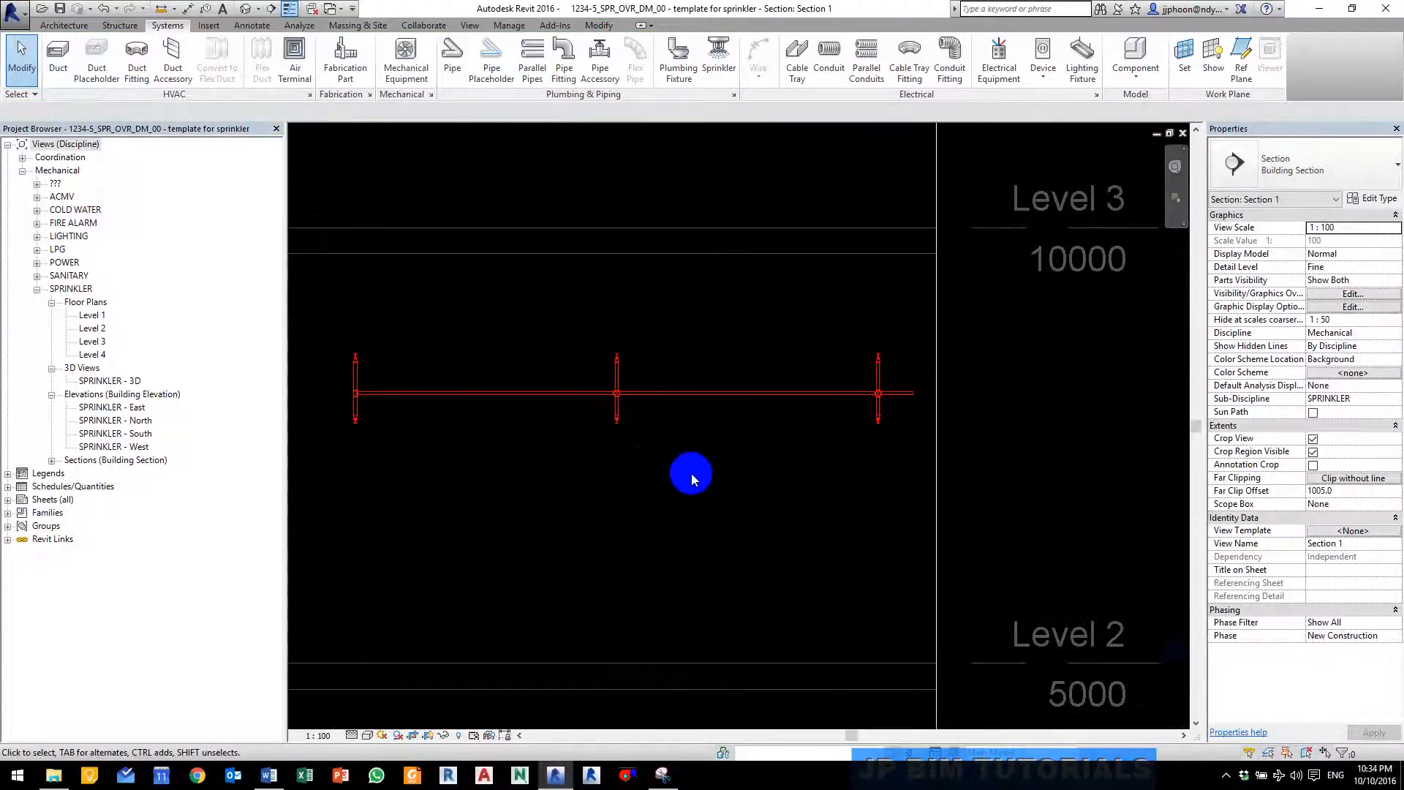
key(ctrl+Tab)
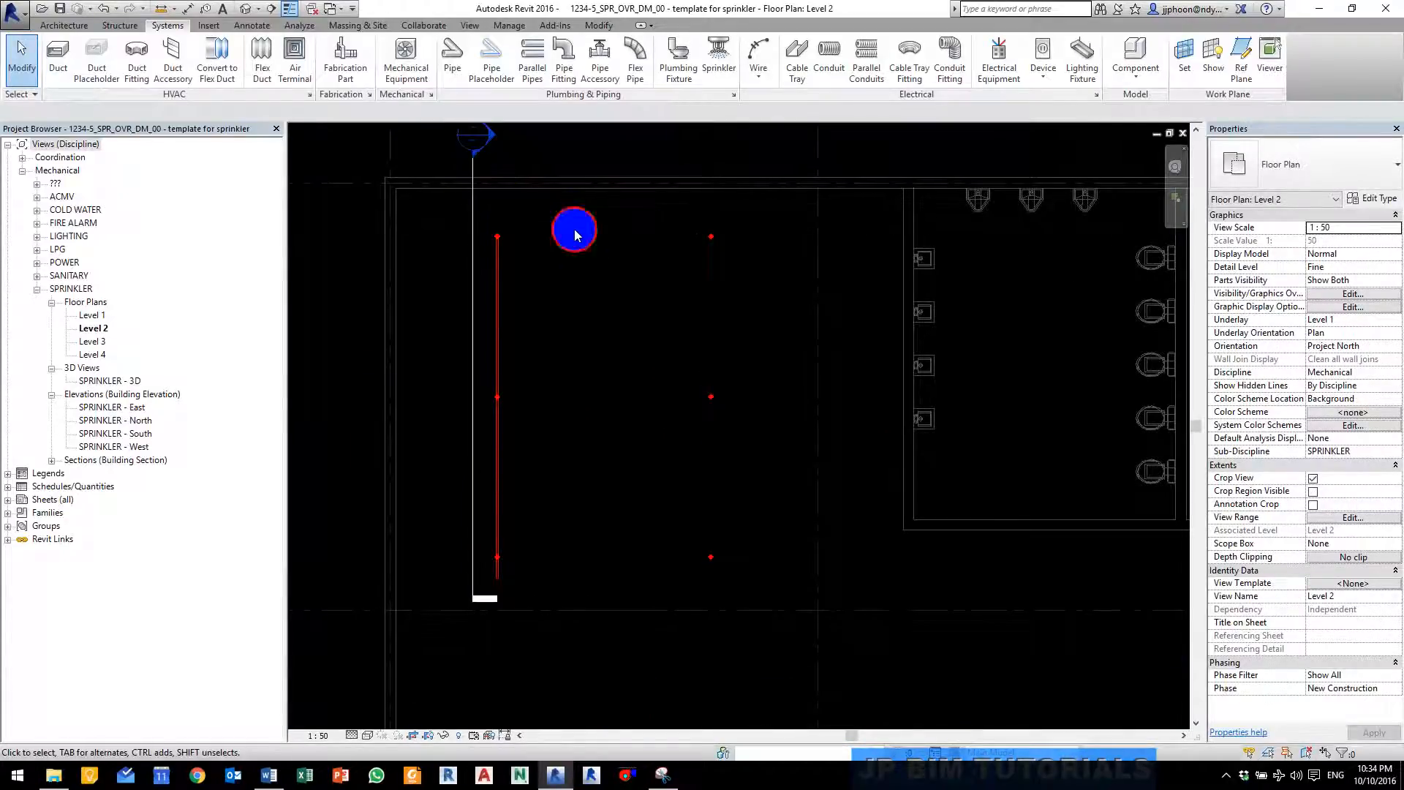
drag(479, 215, 695, 223)
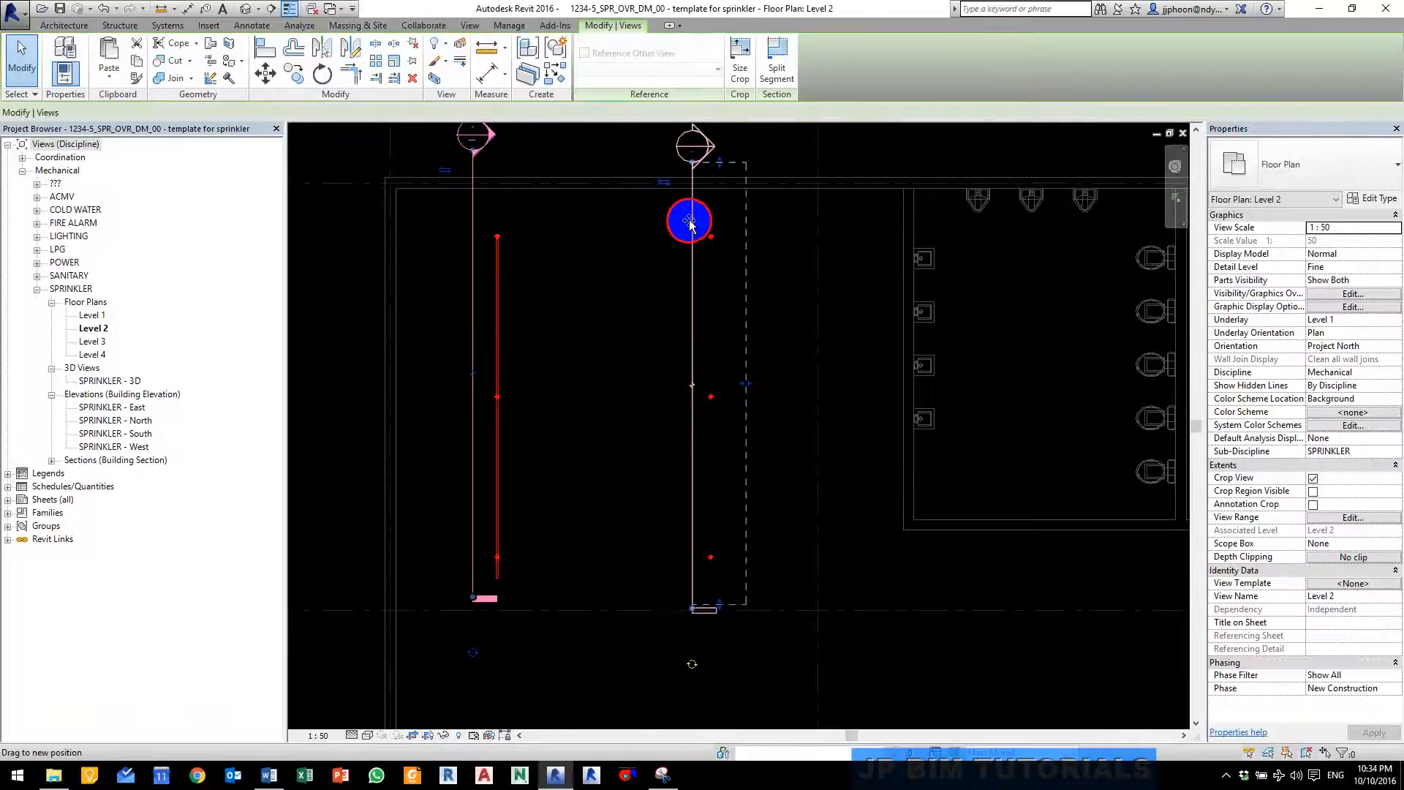
click(732, 152)
double_click(713, 153)
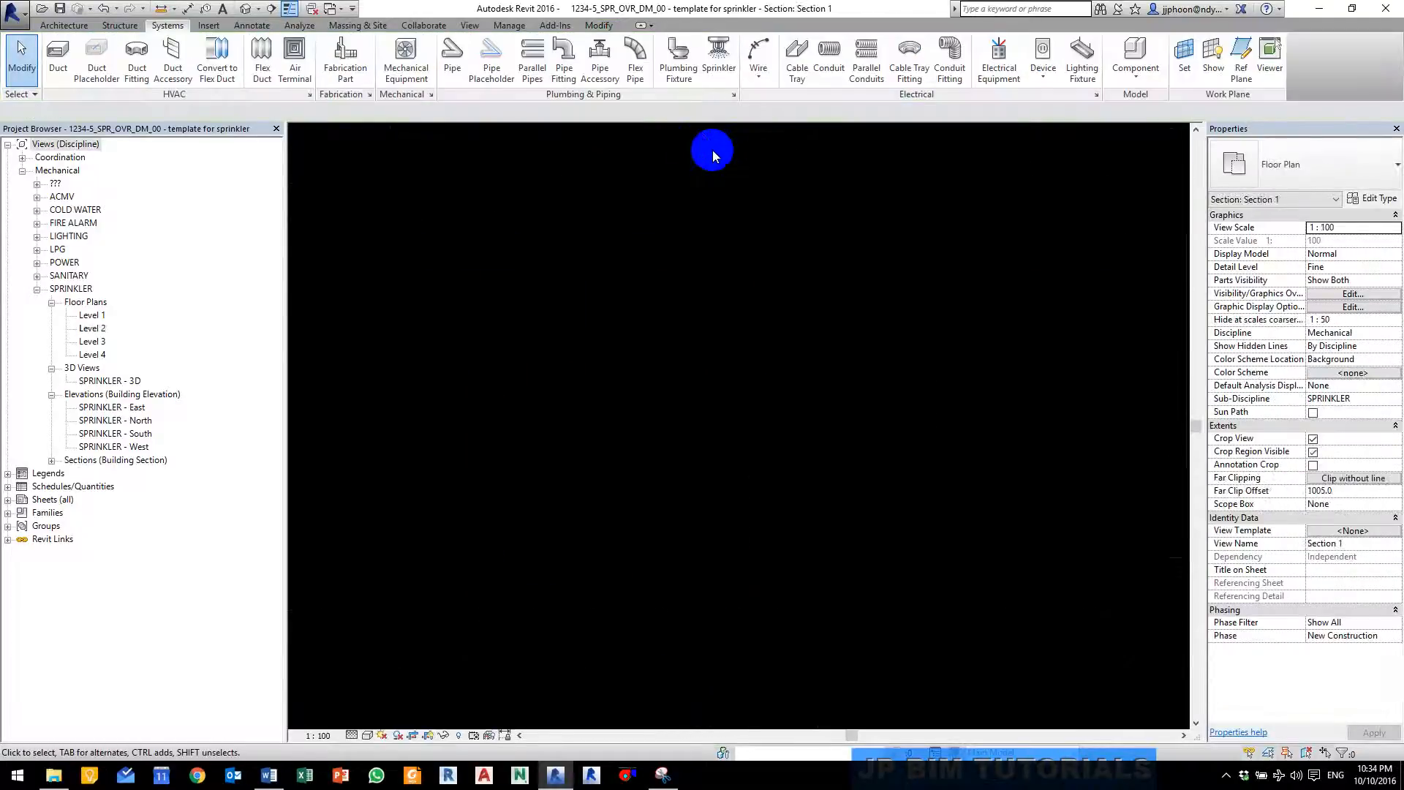
Step: Draw a matching 25 mm branch pipe, 6400 mm long, from the second column's first riser horizontally through its remaining risers
key(c)
key(s)
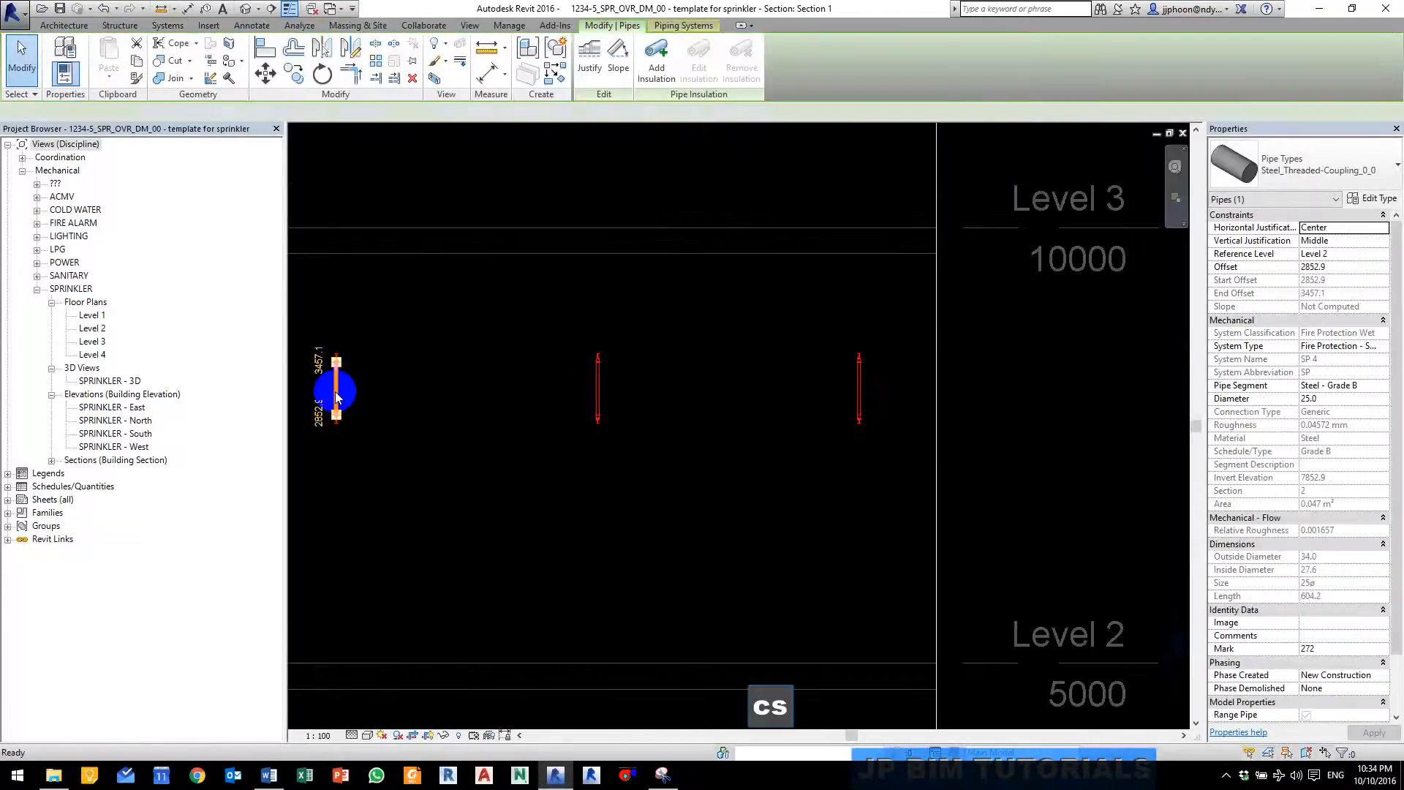
click(338, 387)
click(890, 386)
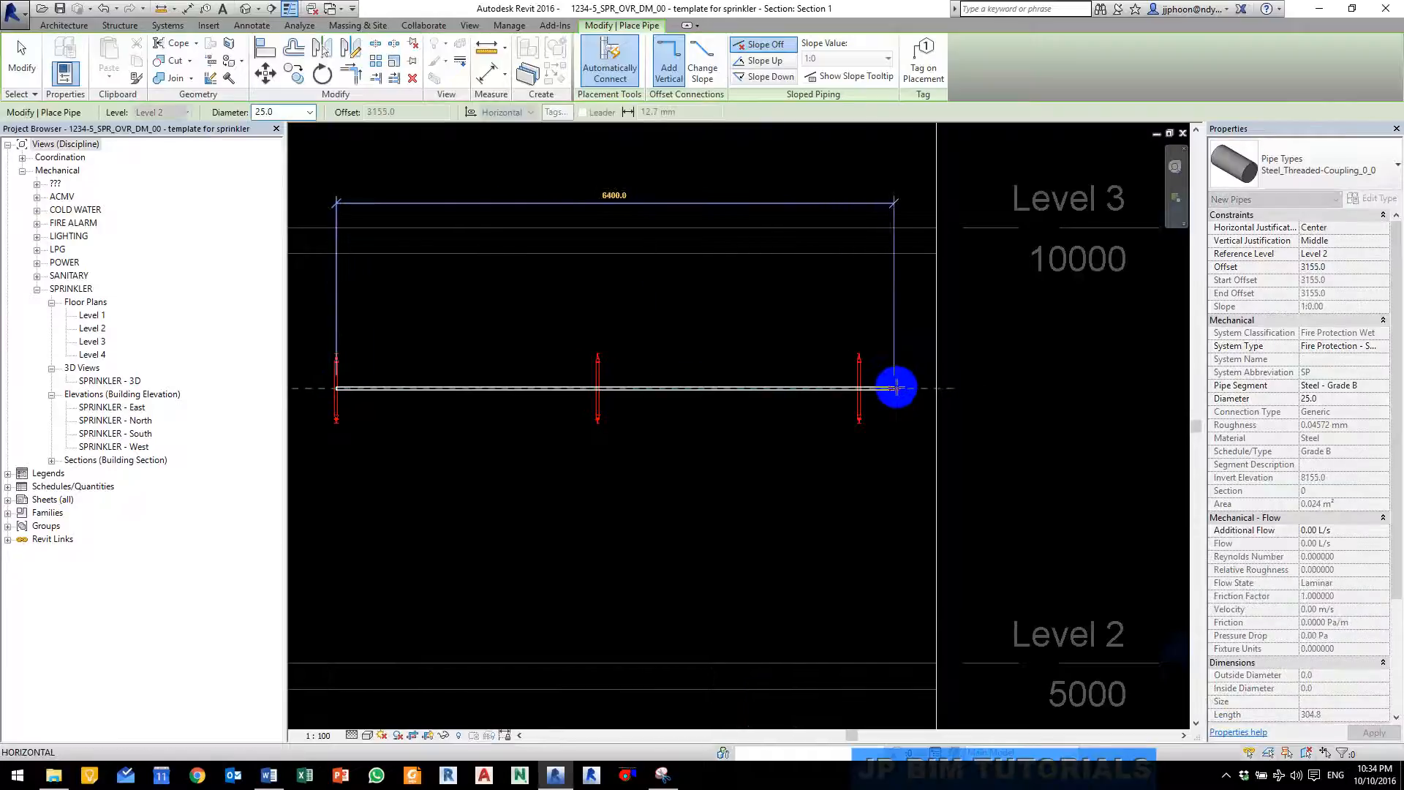
key(Escape)
key(Escape)
Step: Set the second branch pipe run's offset to 3100 mm and return to the Level 2 floor plan
click(751, 390)
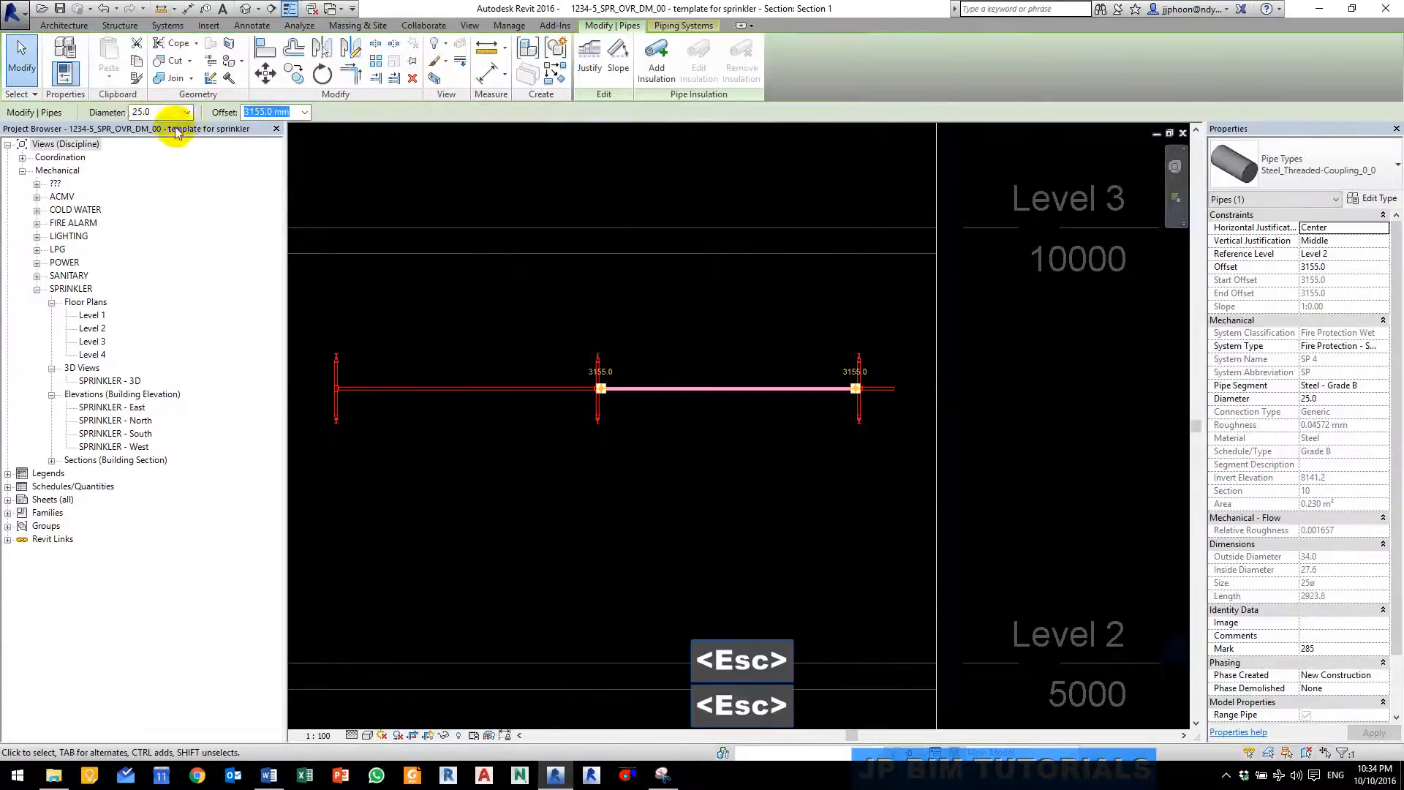
click(281, 112)
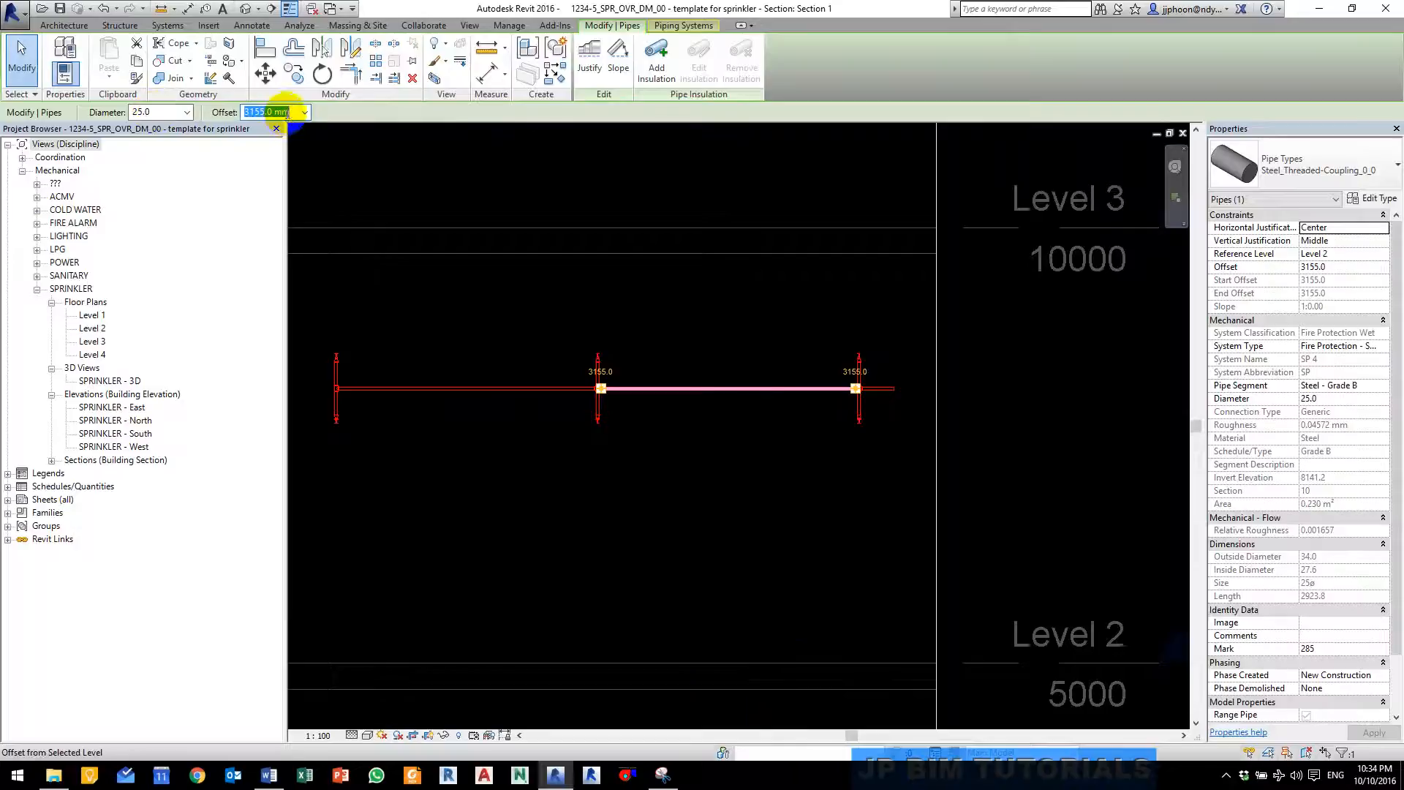
text(3100)
key(Escape)
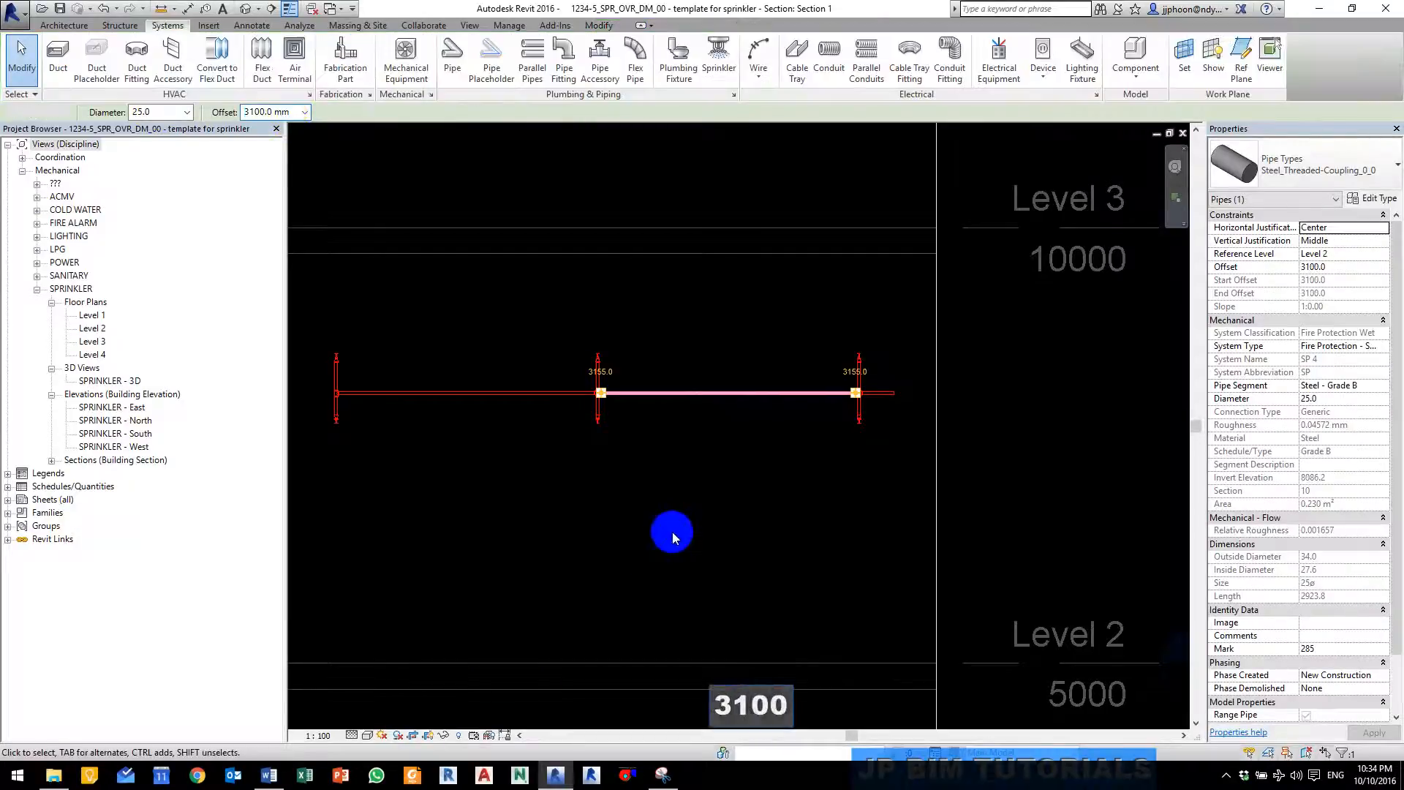
key(ctrl+Tab)
key(Escape)
key(Escape)
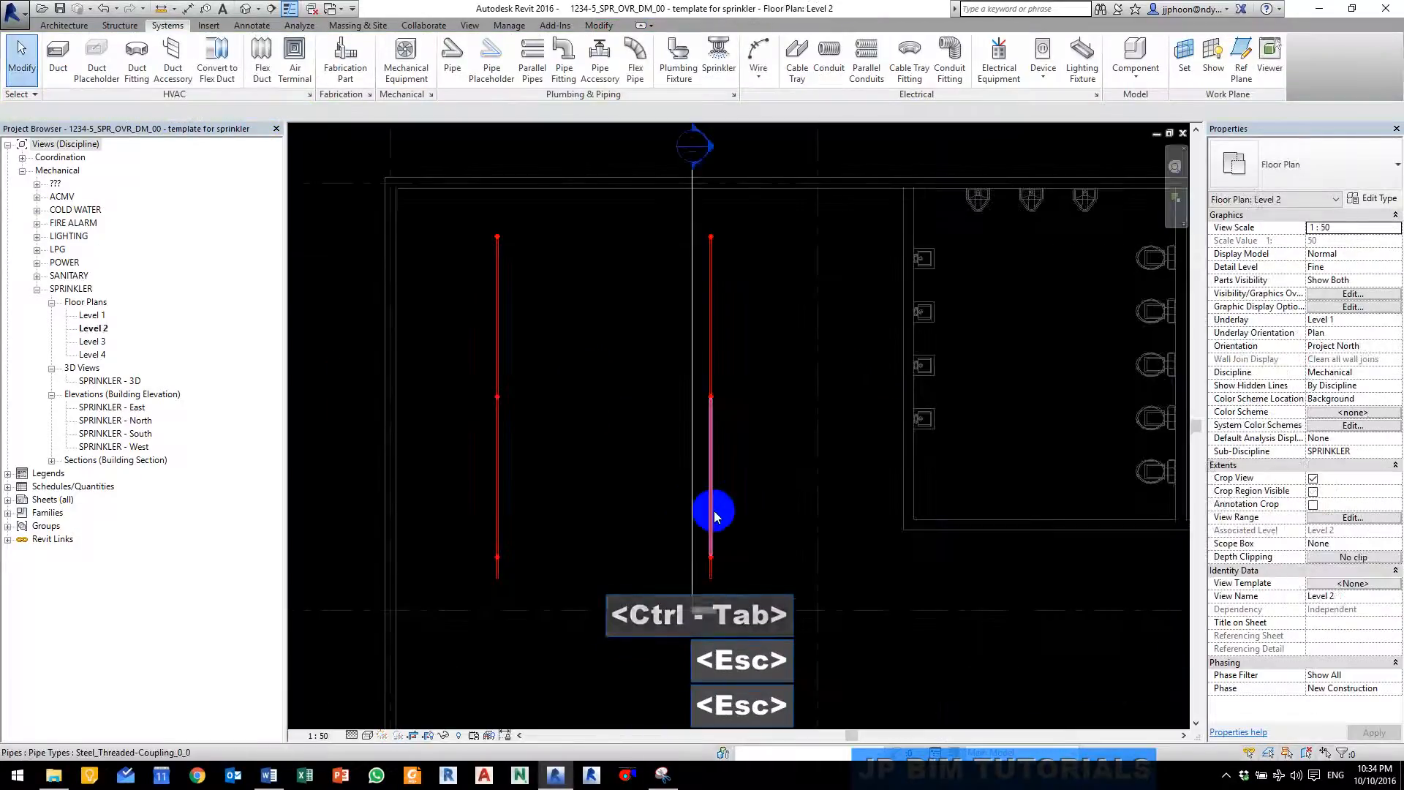
Step: Mirror a copy of both piped sprinkler columns about grid line B into the lower half of the floor plan
scroll(761, 384, down, 4)
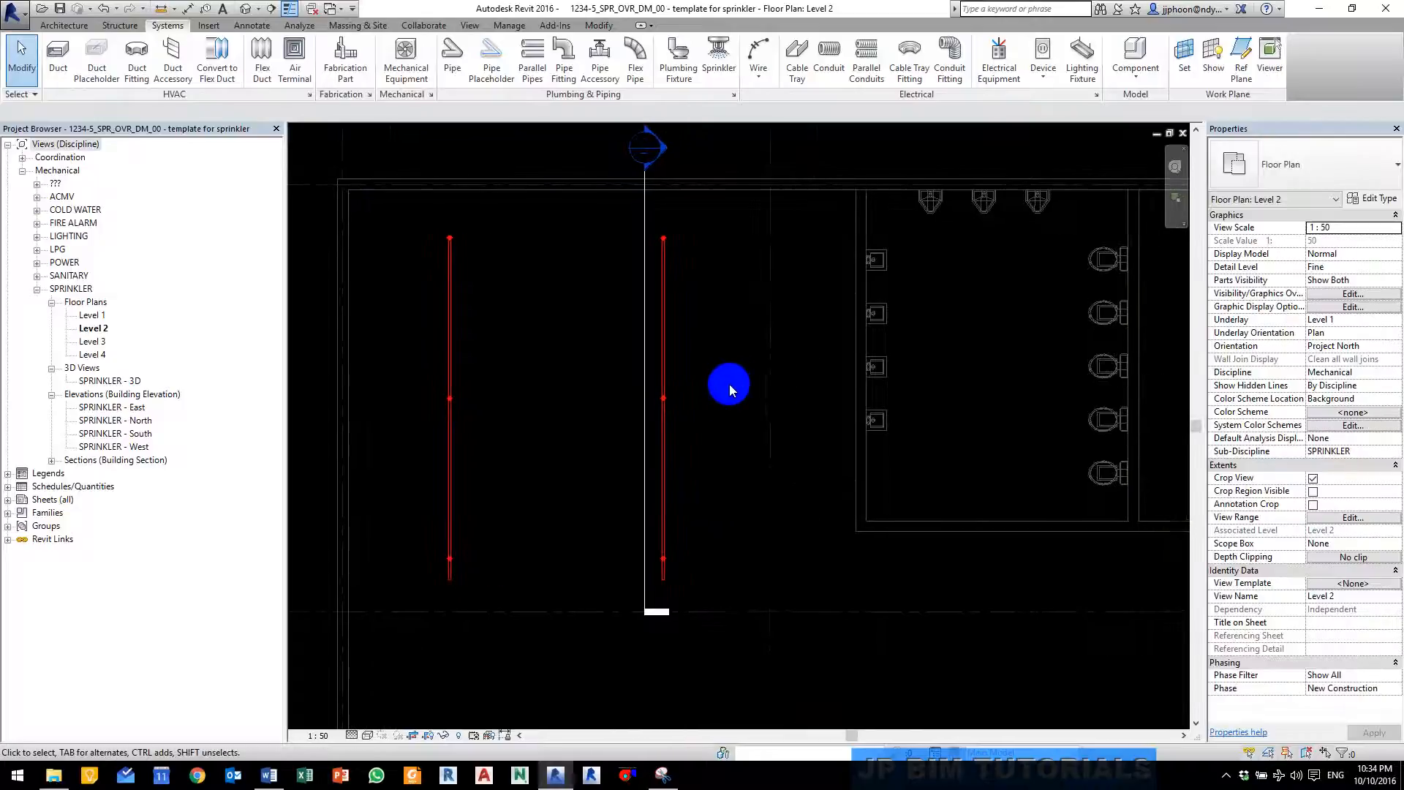
scroll(659, 344, up, 2)
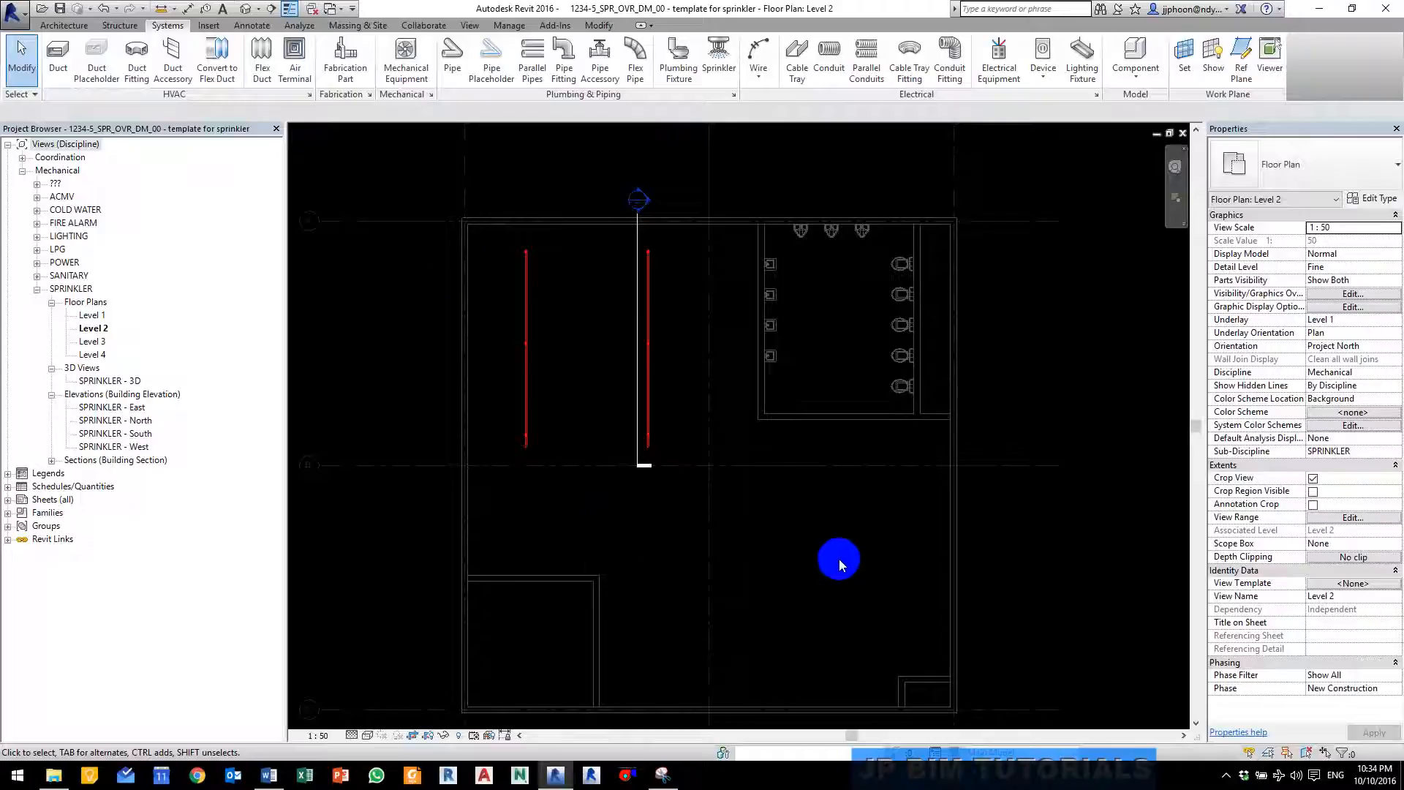
drag(430, 205, 681, 468)
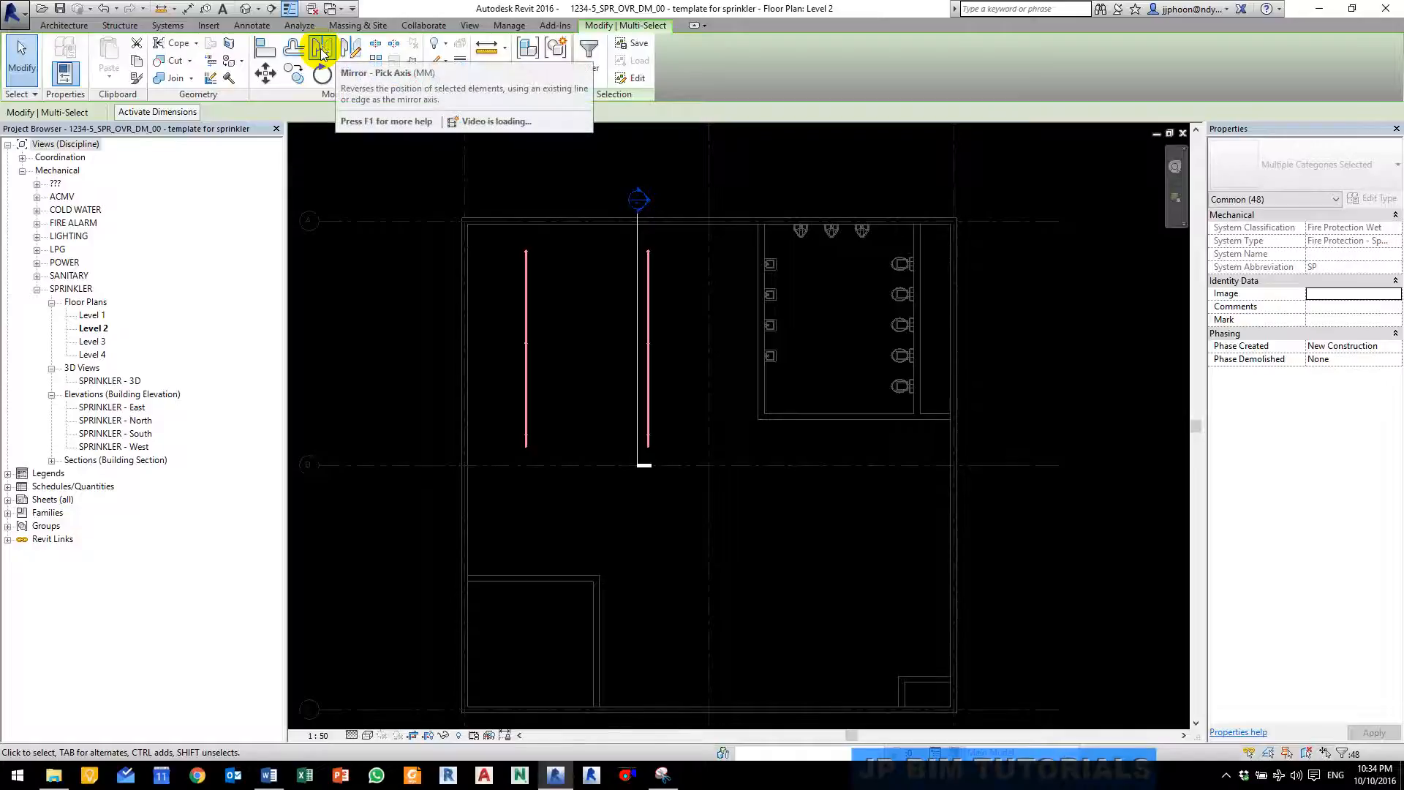
click(320, 48)
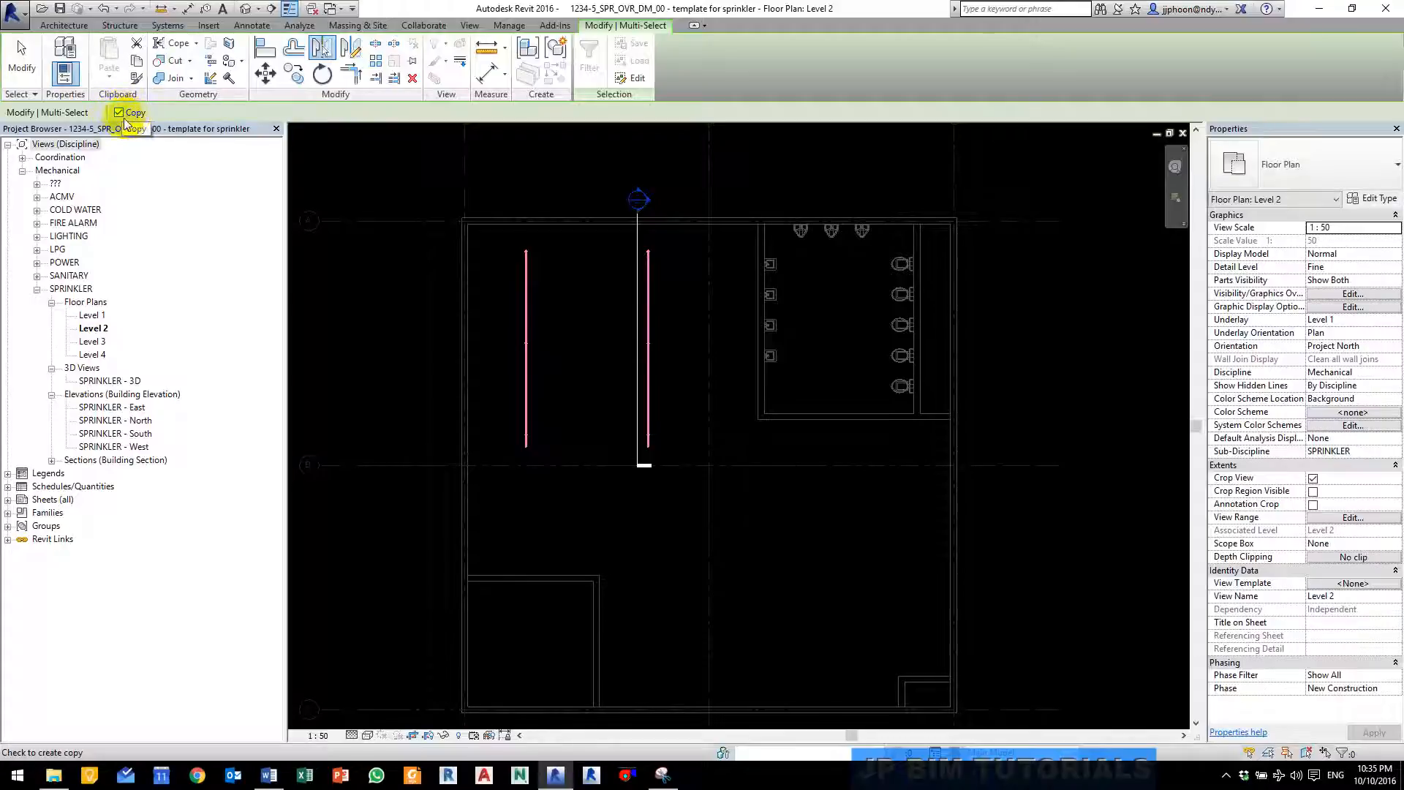
click(580, 467)
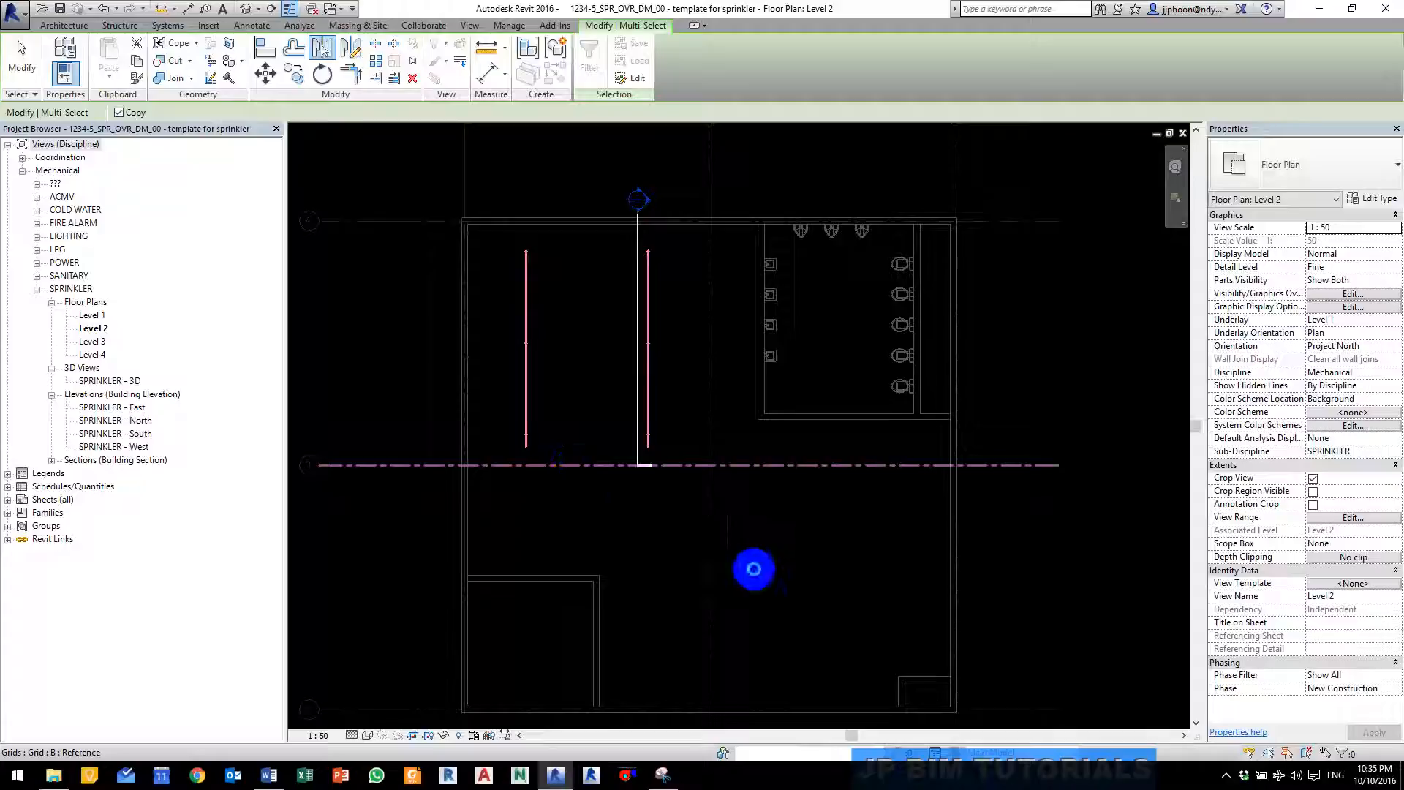
click(779, 570)
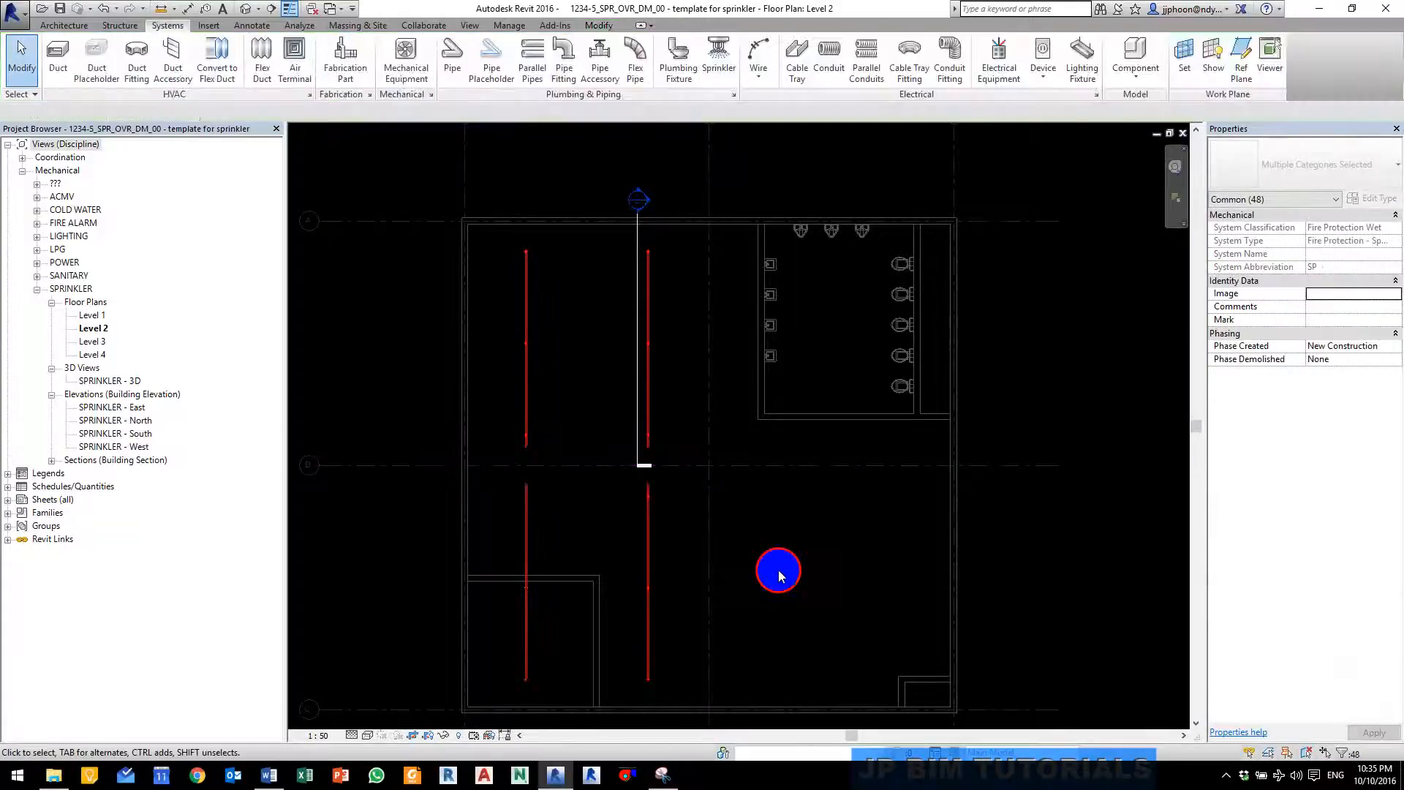
Step: Copy the two lower piped sprinkler columns horizontally from grid line 1 to grid line 2, filling the other half of the lower floor
scroll(643, 528, up, 7)
scroll(668, 509, down, 6)
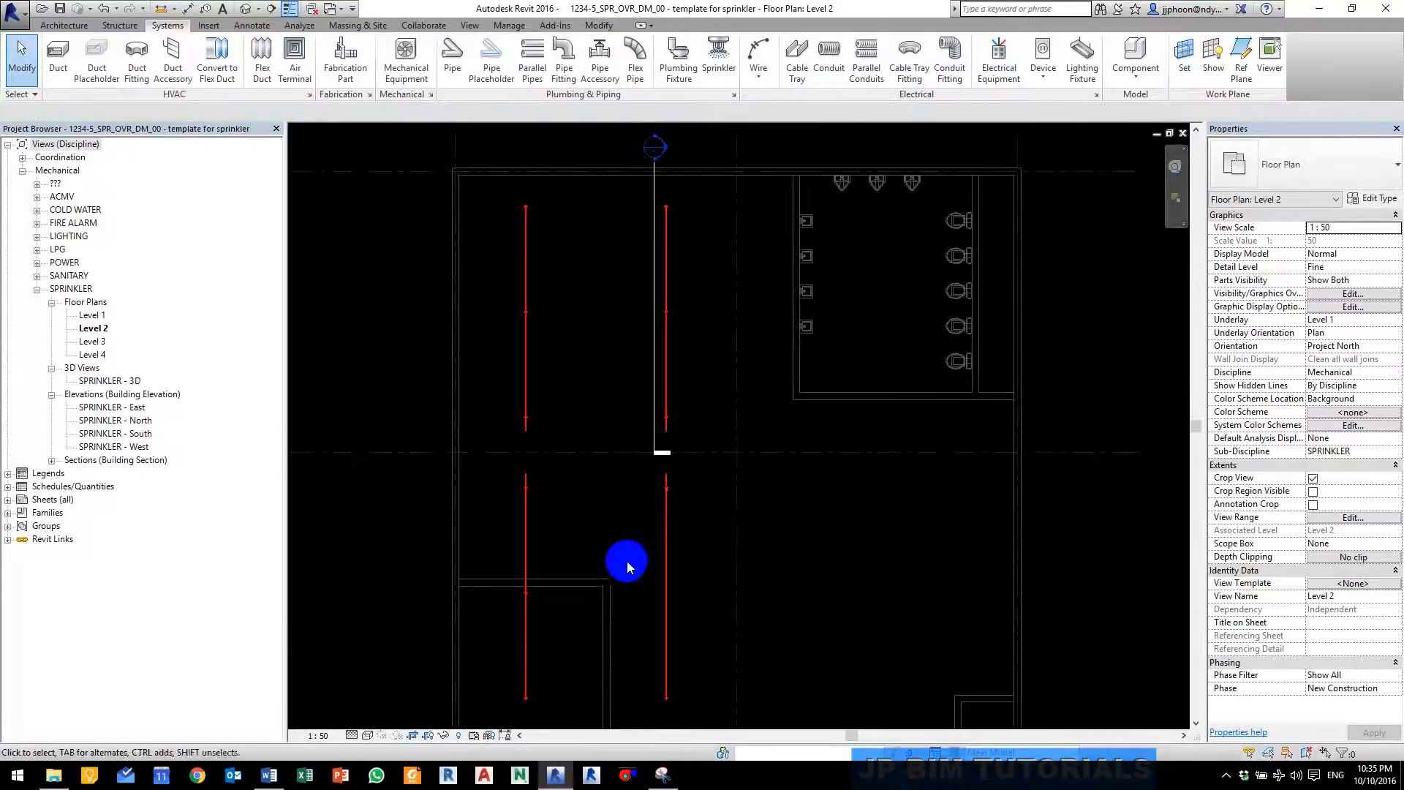
middle_drag(517, 547, 429, 482)
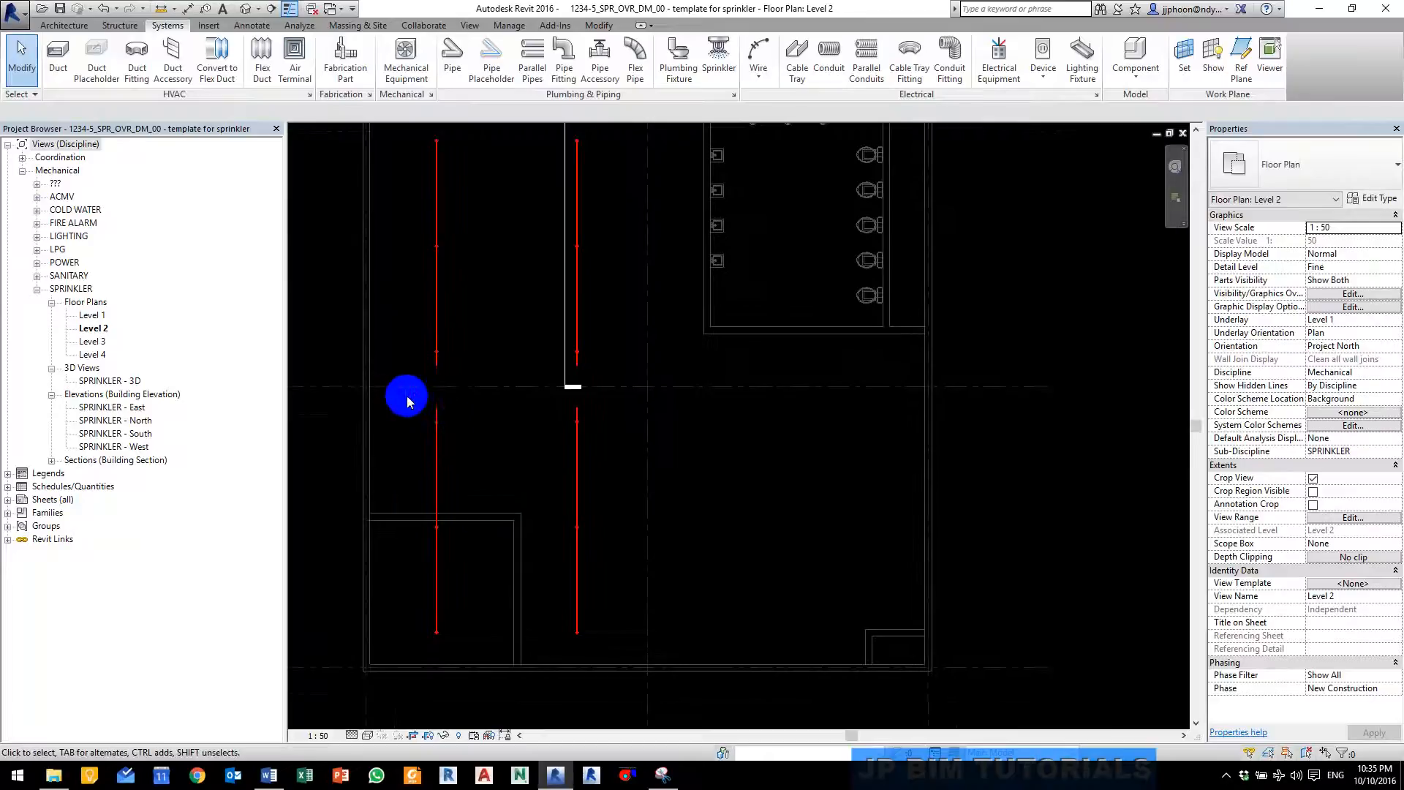
drag(407, 402, 612, 656)
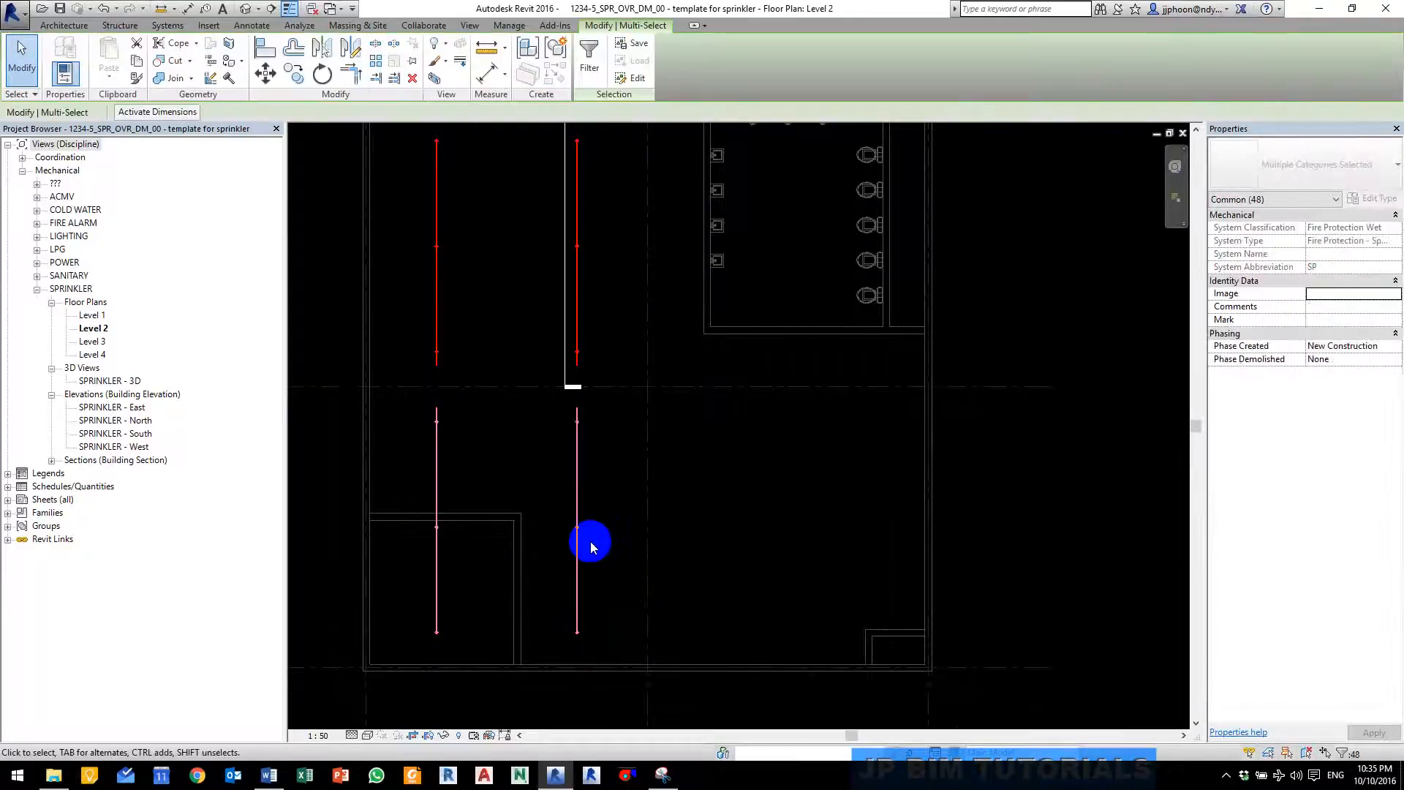
middle_drag(511, 533, 521, 475)
key(c)
key(c)
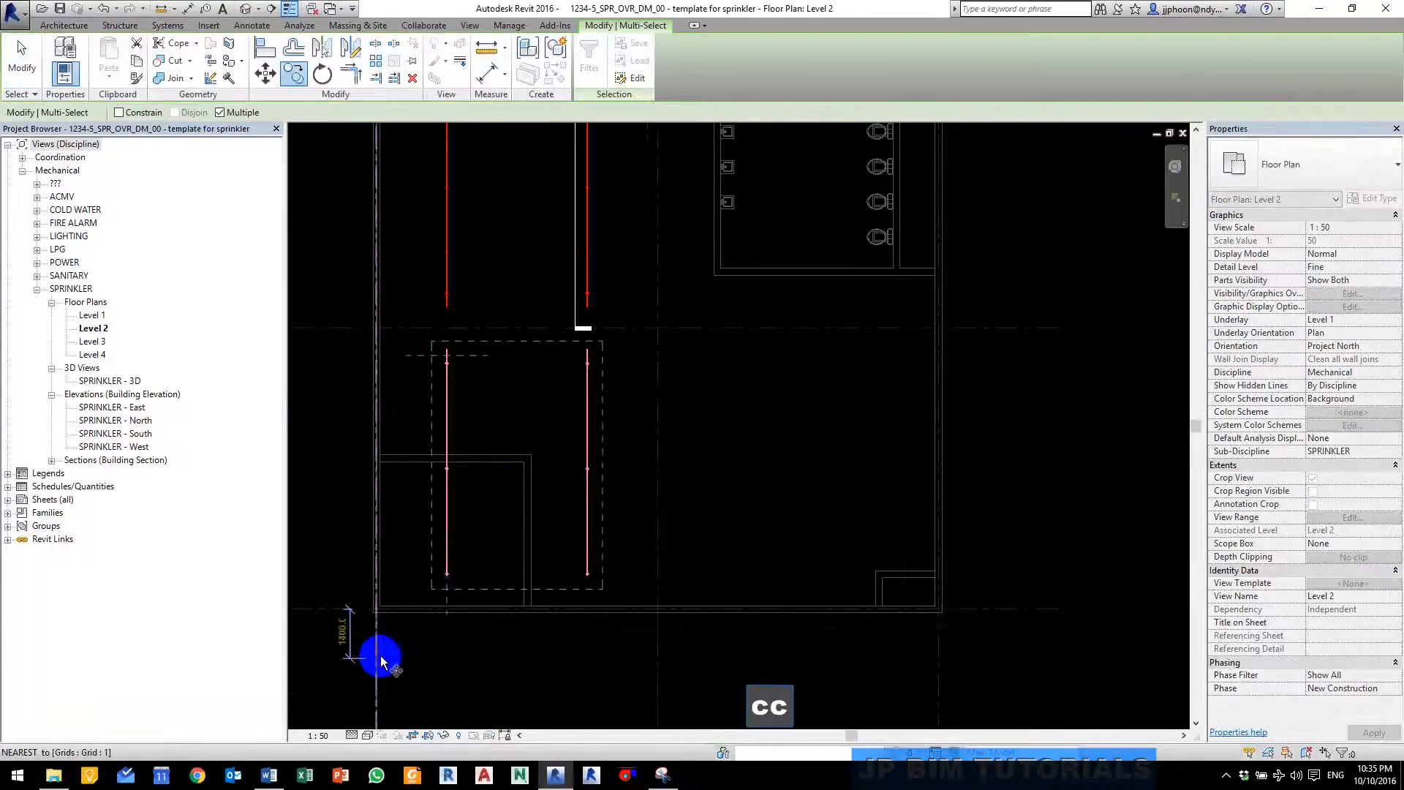
click(381, 661)
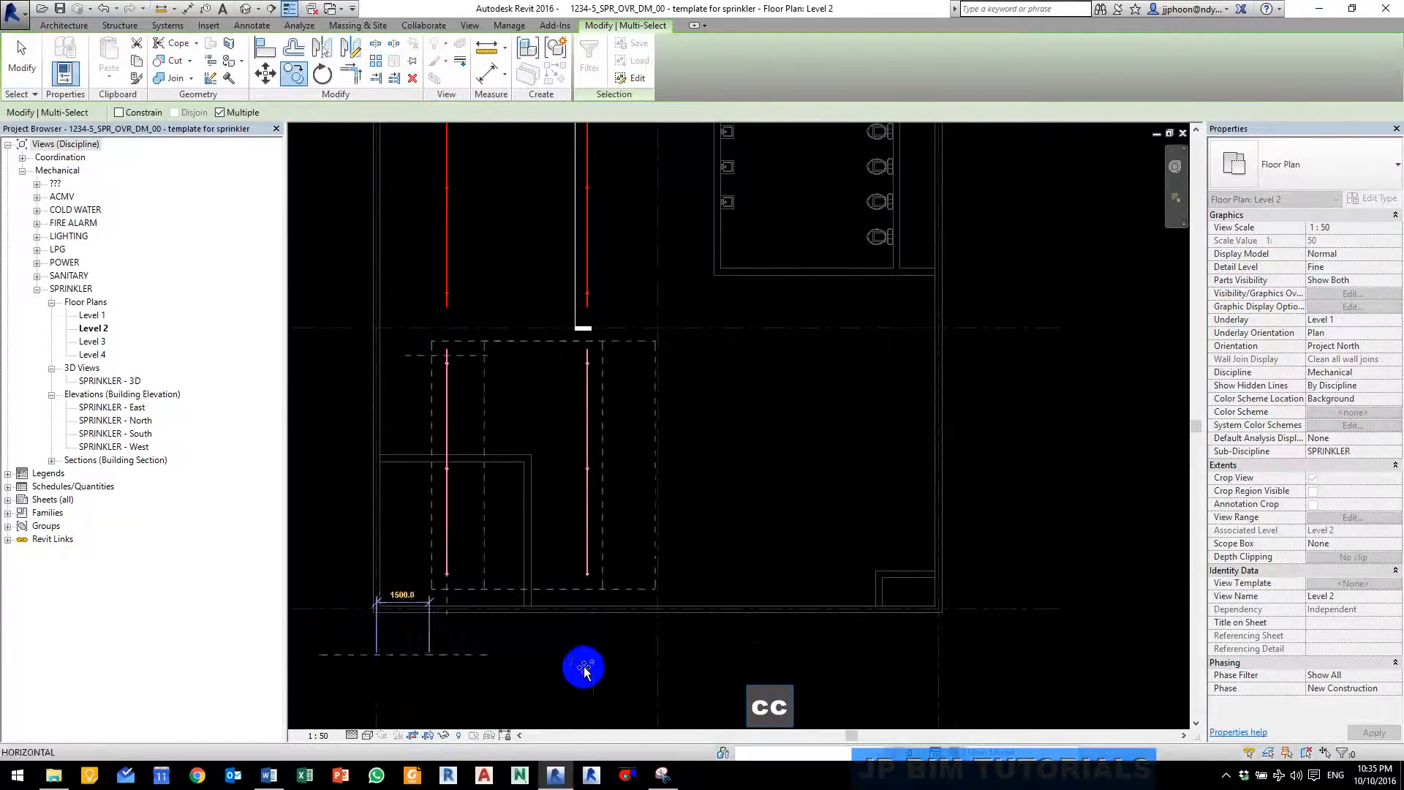
click(663, 649)
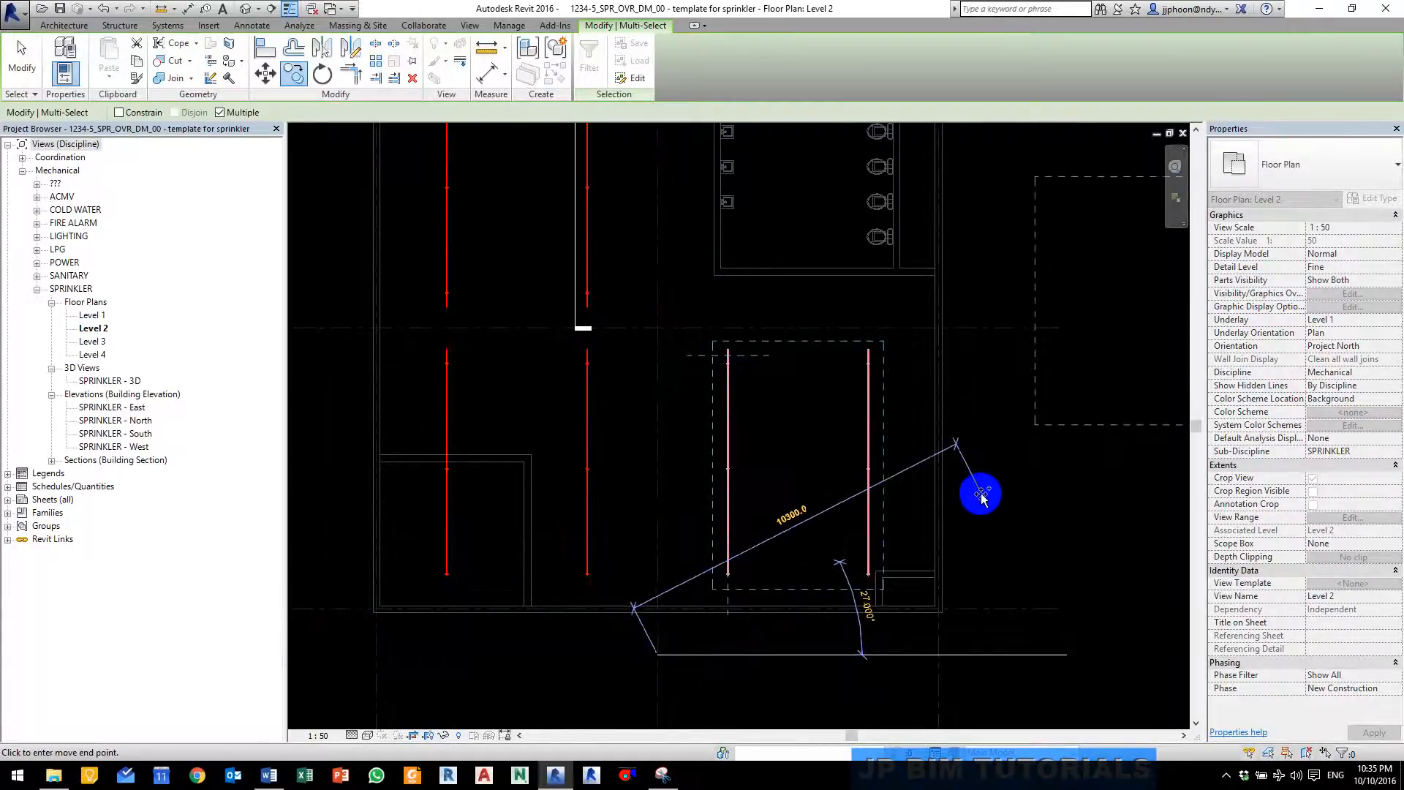
key(Escape)
key(Escape)
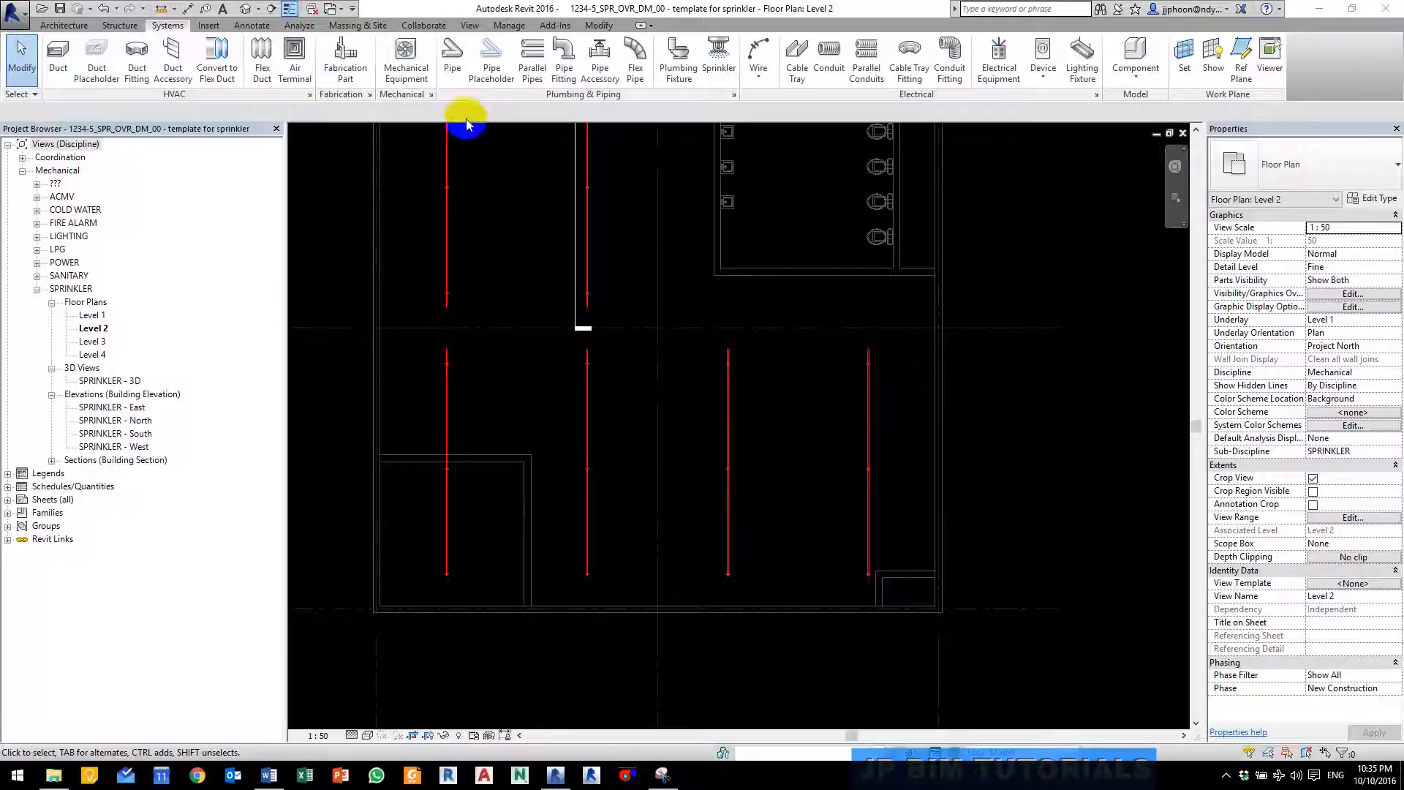
Step: Draw a vertical 80 mm main pipe at 3100 mm offset, about 7300 mm long, beside the east wall up to just below grid line B
click(453, 56)
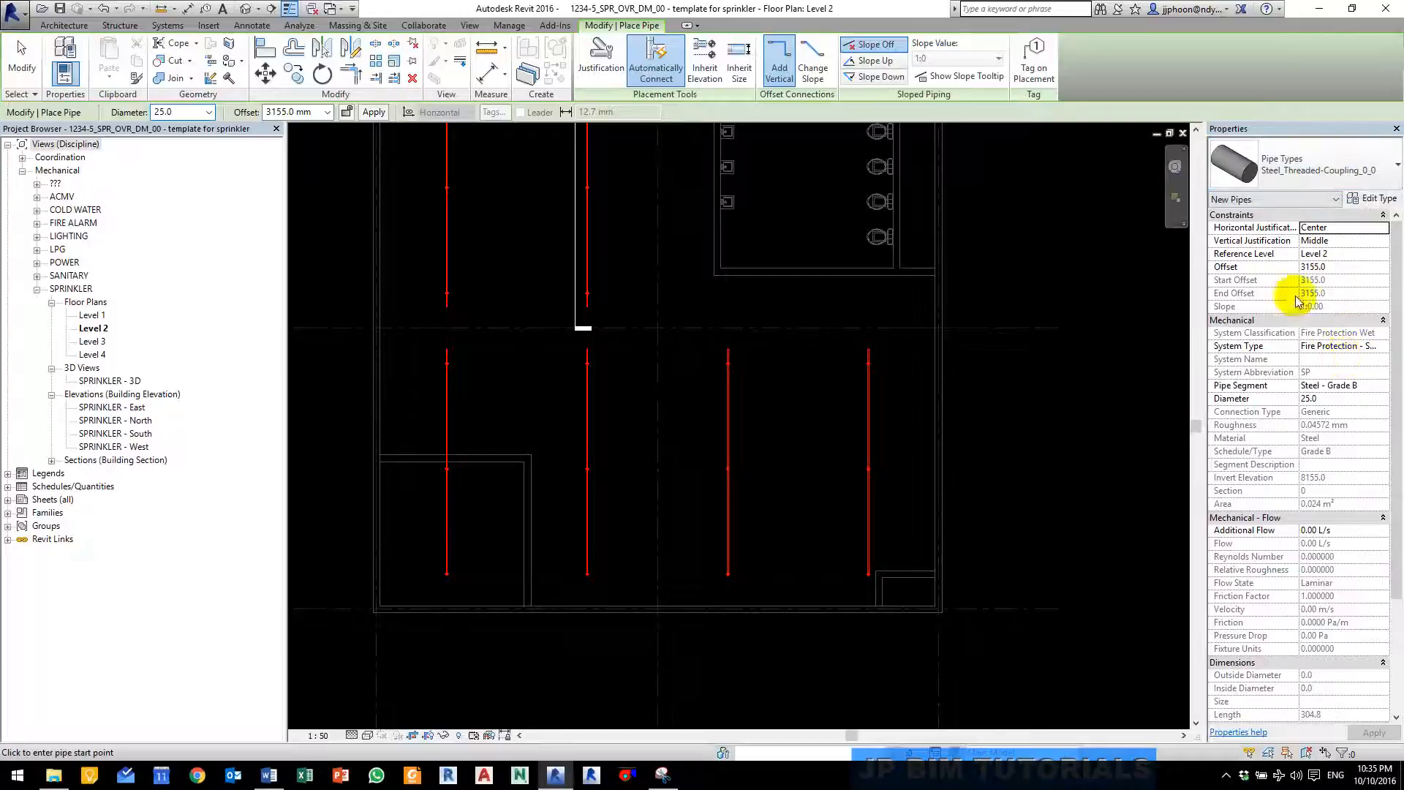
click(209, 112)
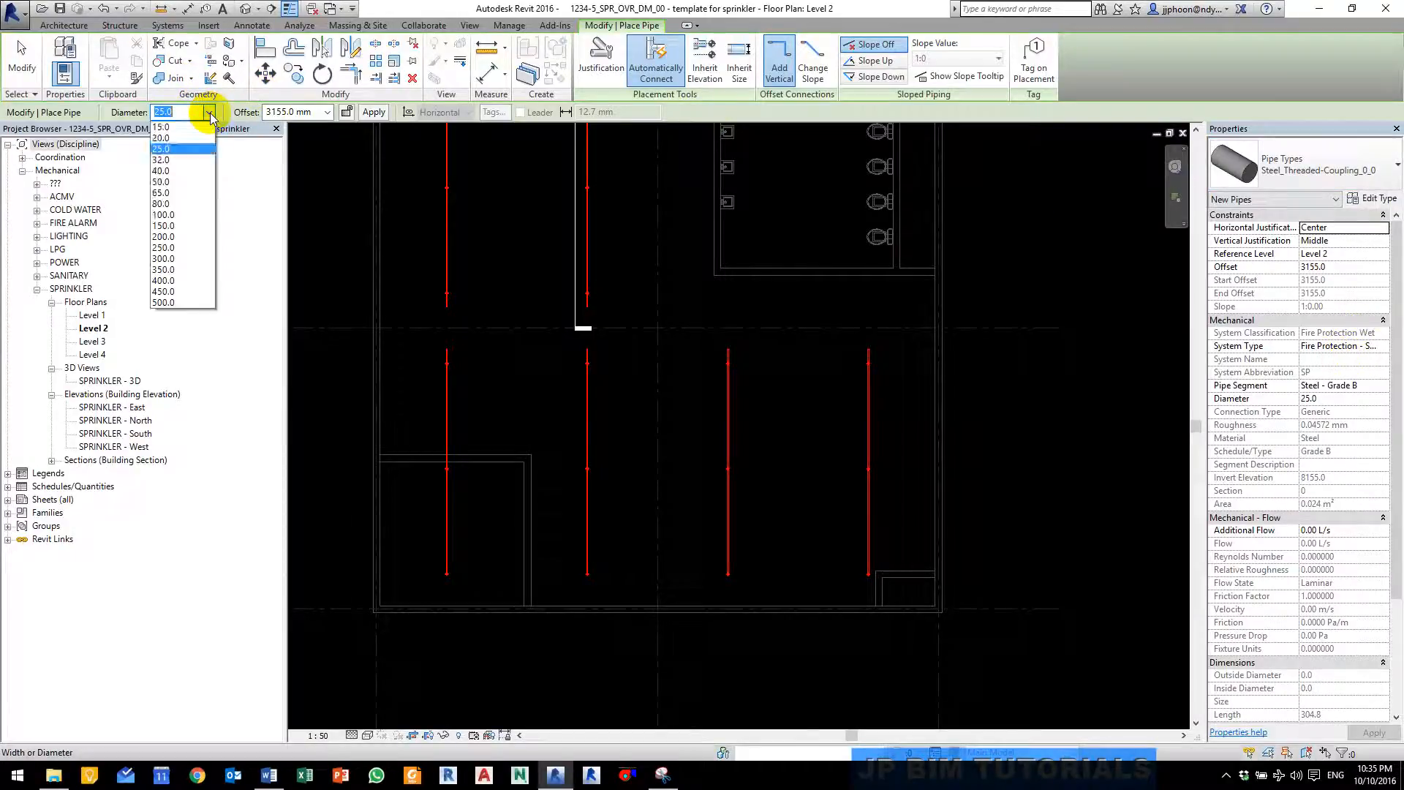
click(174, 204)
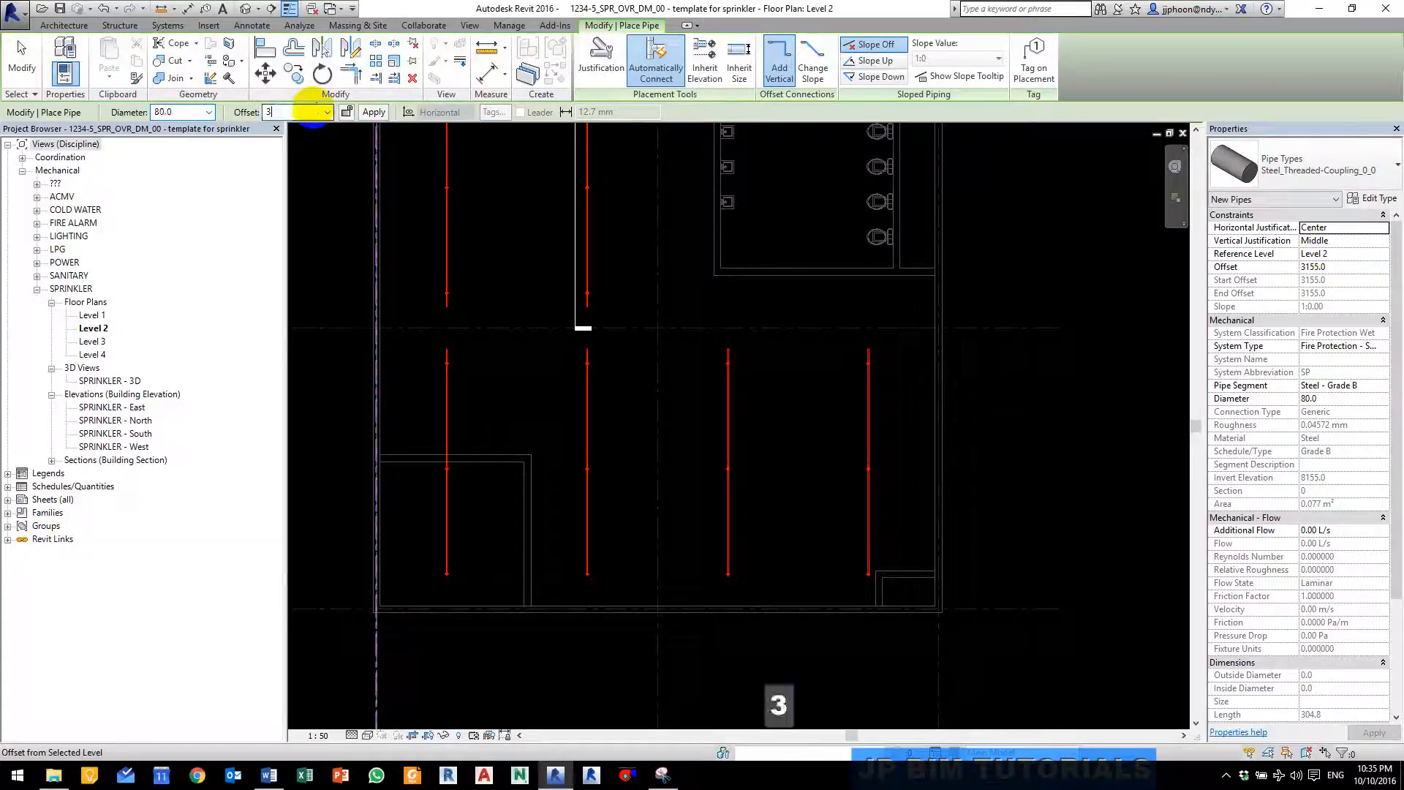
key(Return)
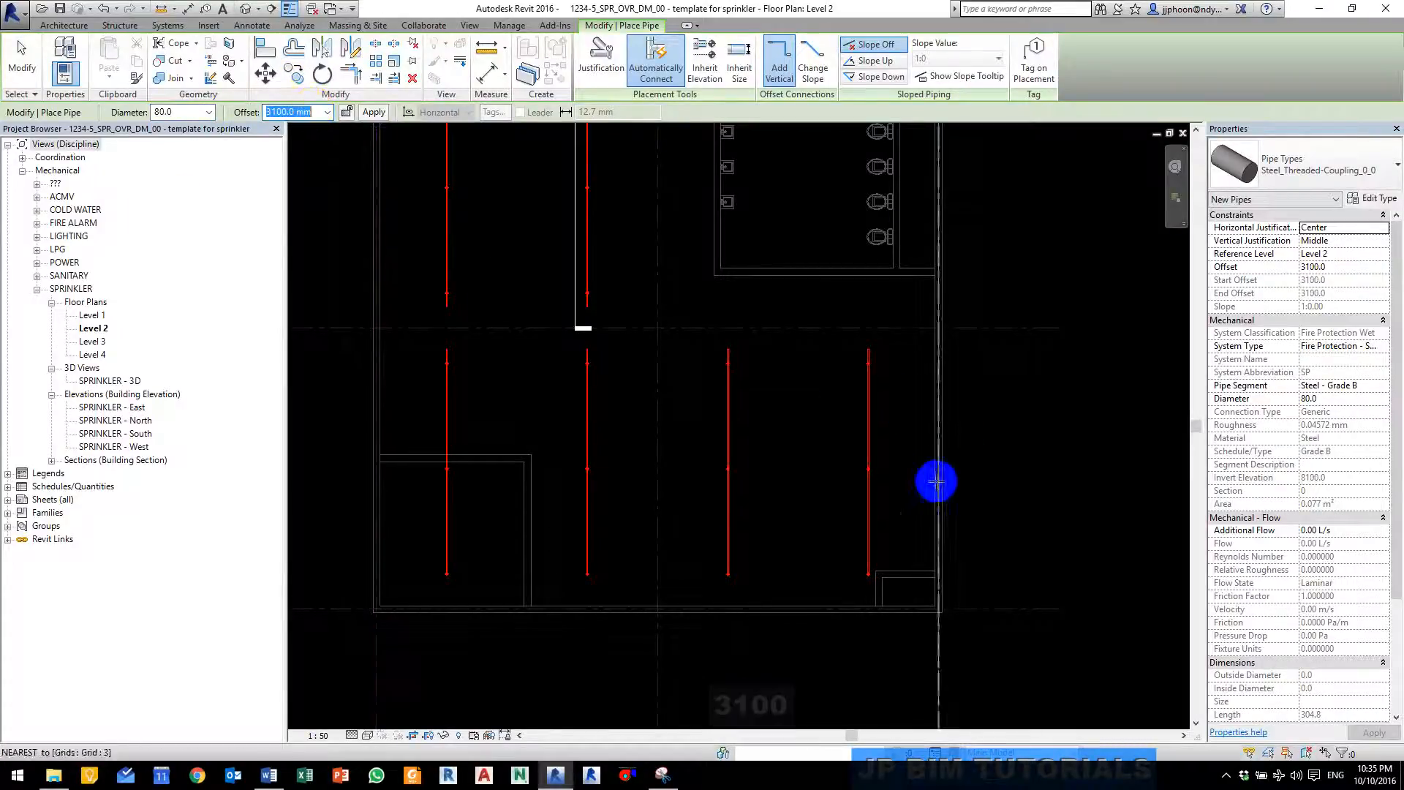
click(919, 588)
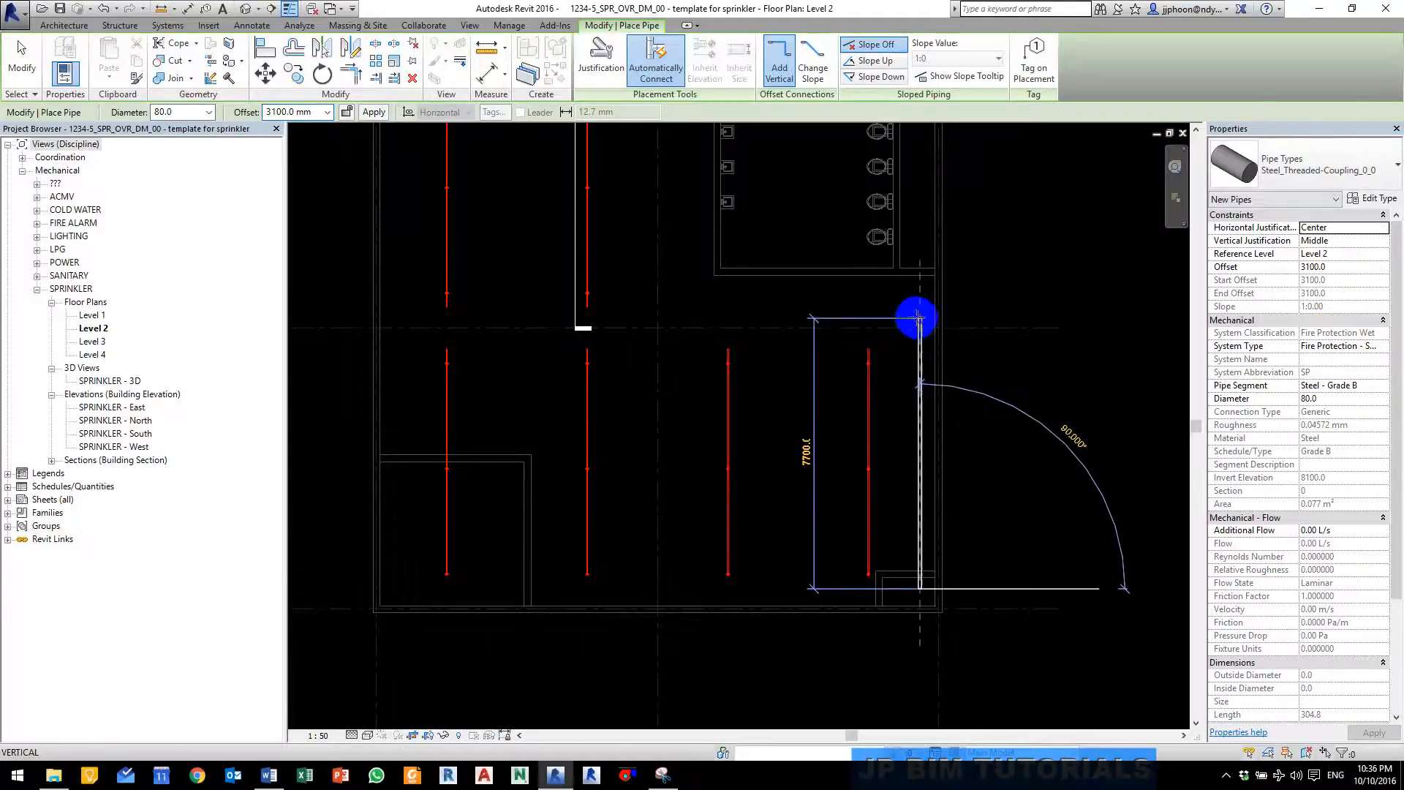
scroll(921, 327, up, 2)
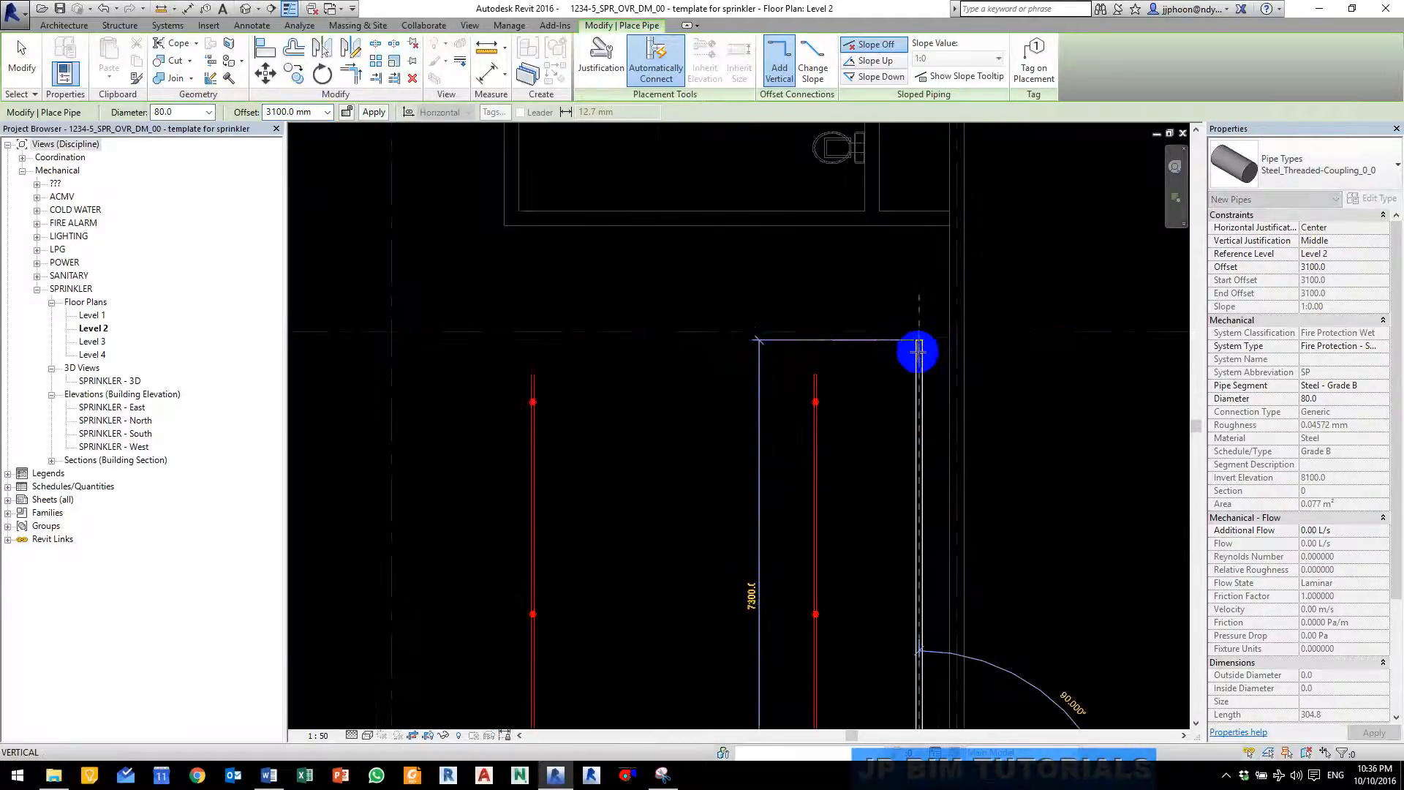
click(920, 343)
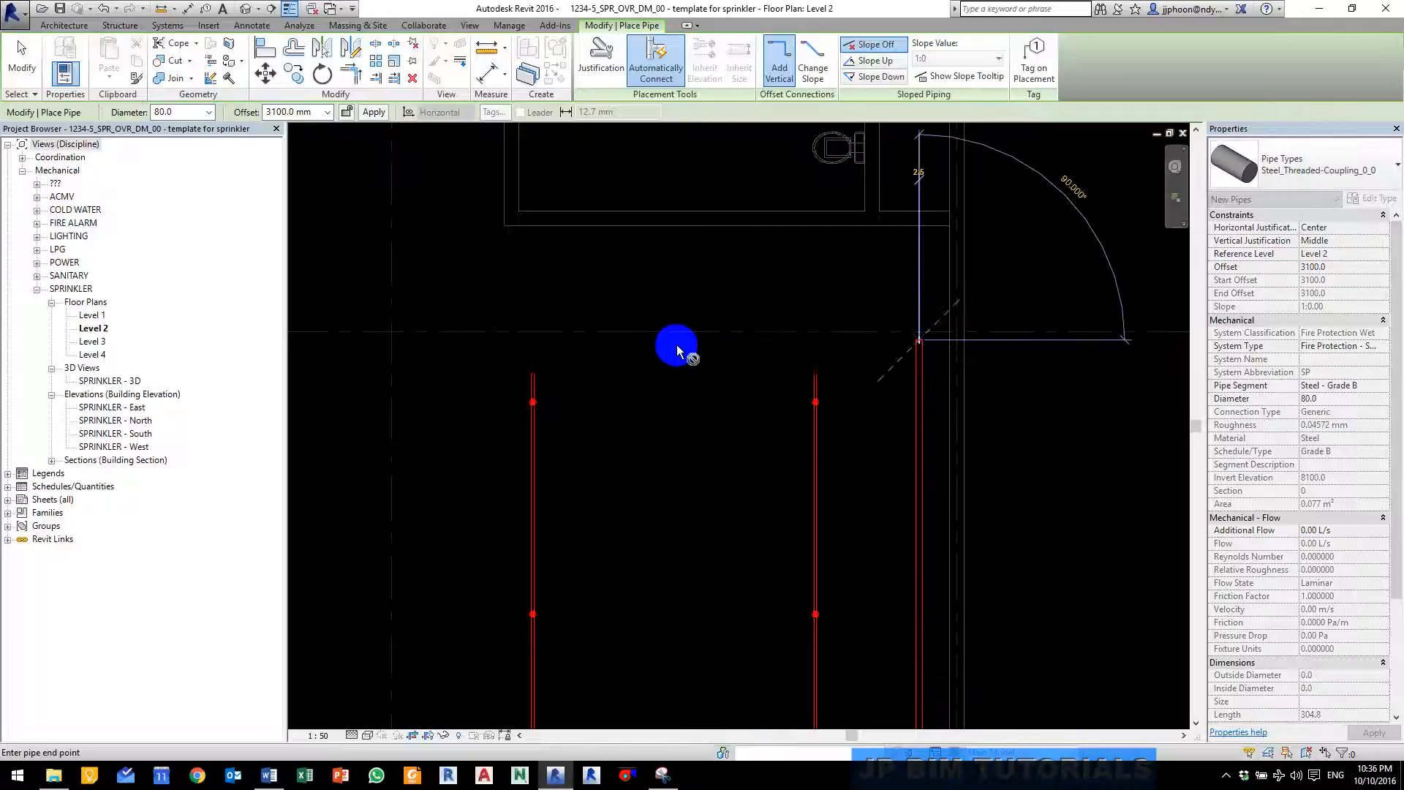
Step: Continue the 80 mm main pipe horizontally along grid line B, ending just short of the first sprinkler column
scroll(654, 346, down, 2)
middle_drag(538, 350, 809, 356)
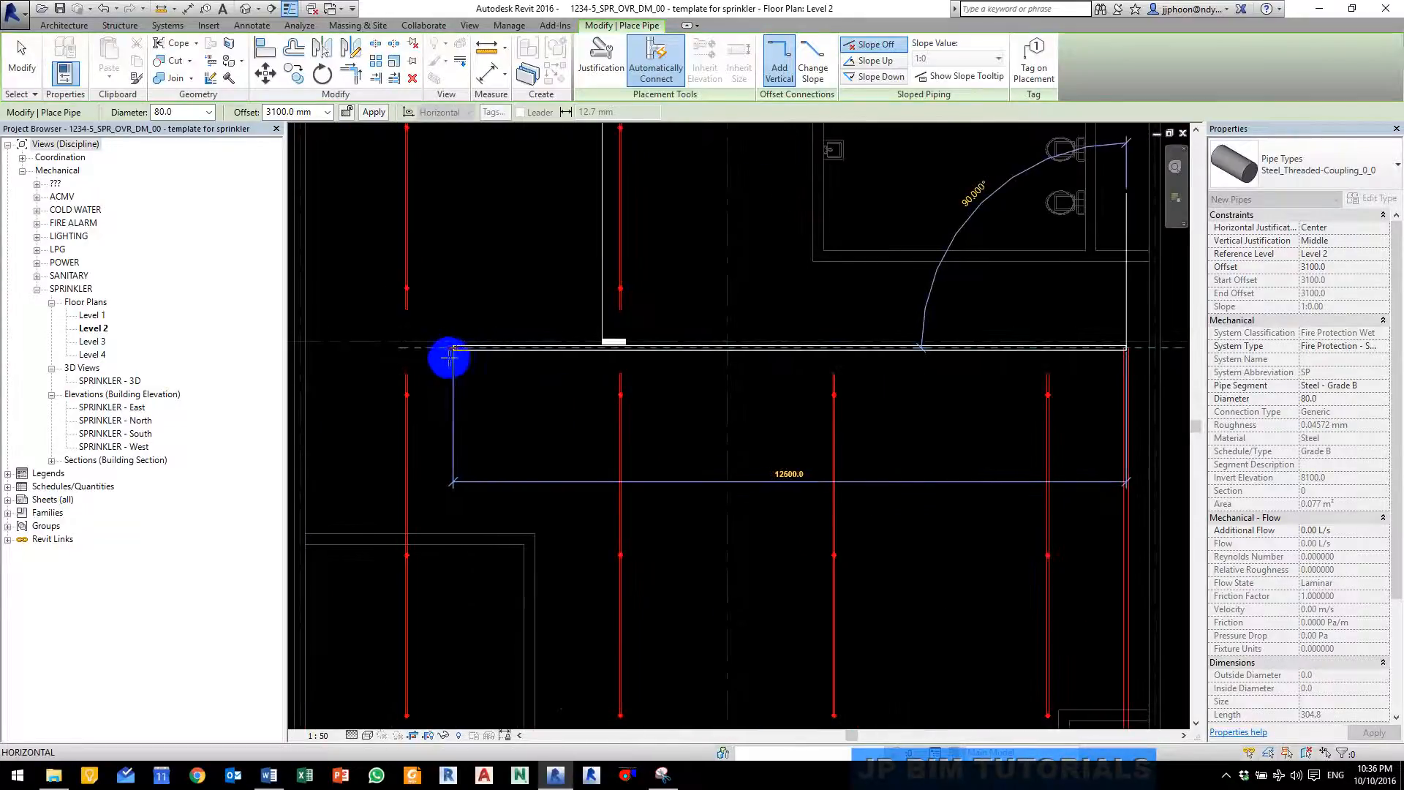
scroll(425, 349, up, 1)
scroll(420, 348, up, 1)
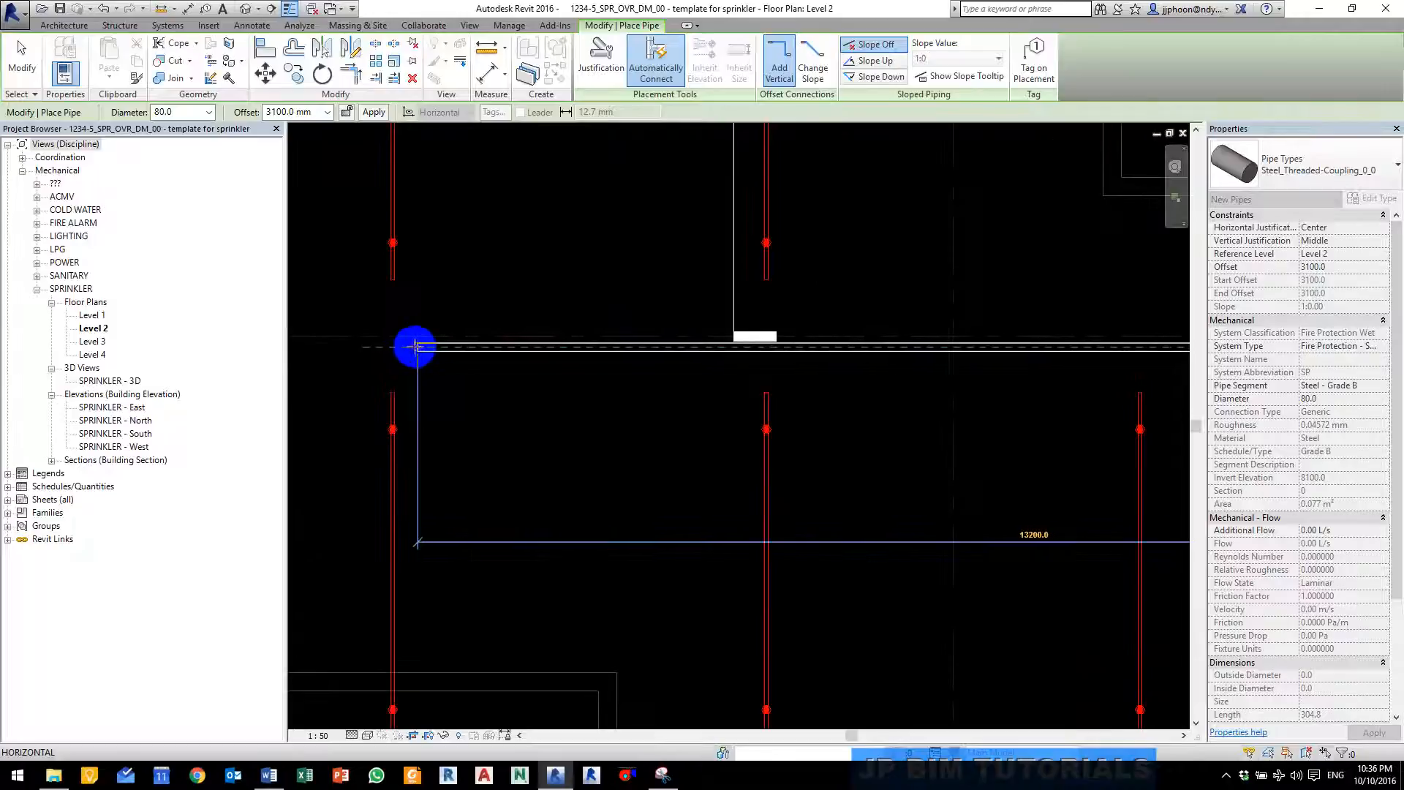
click(446, 348)
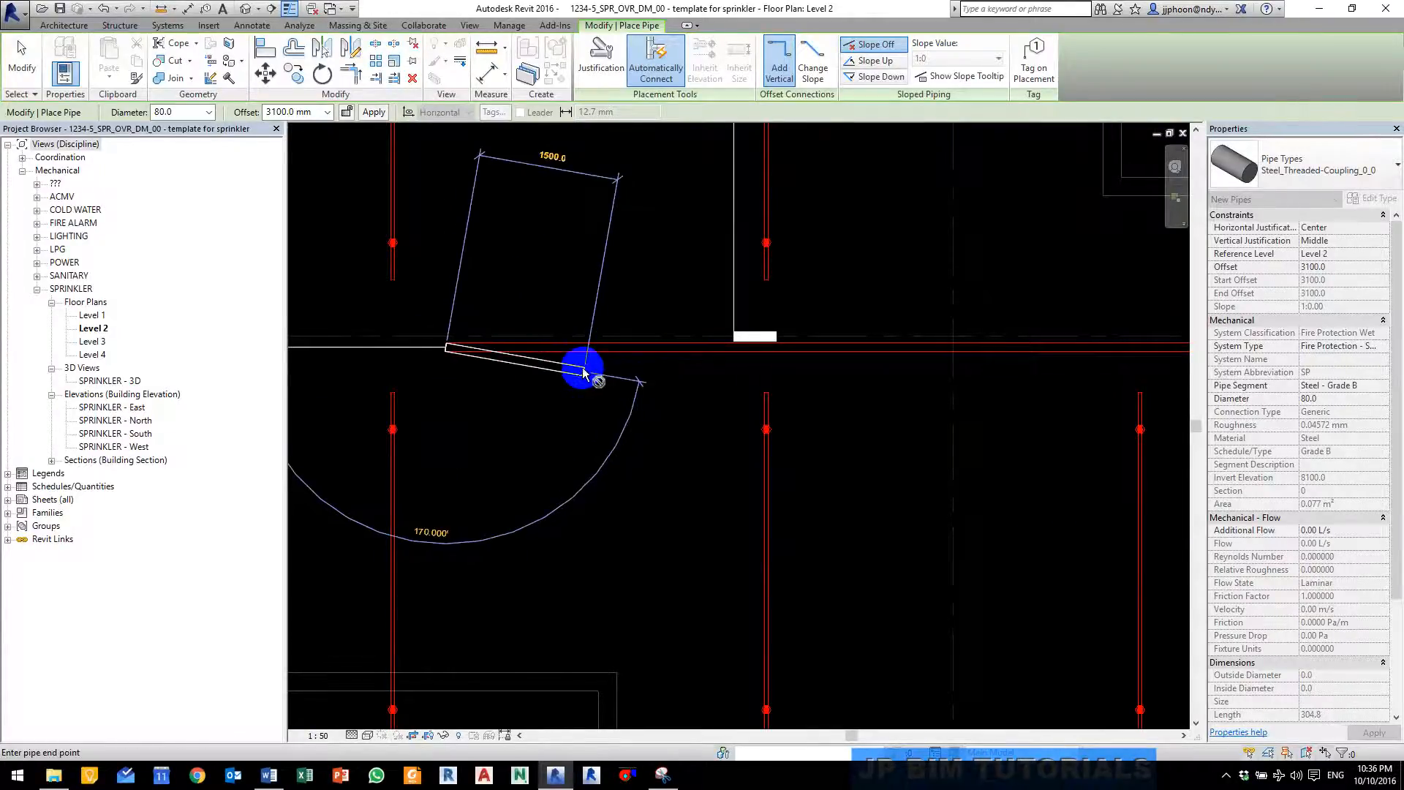
key(Escape)
key(Escape)
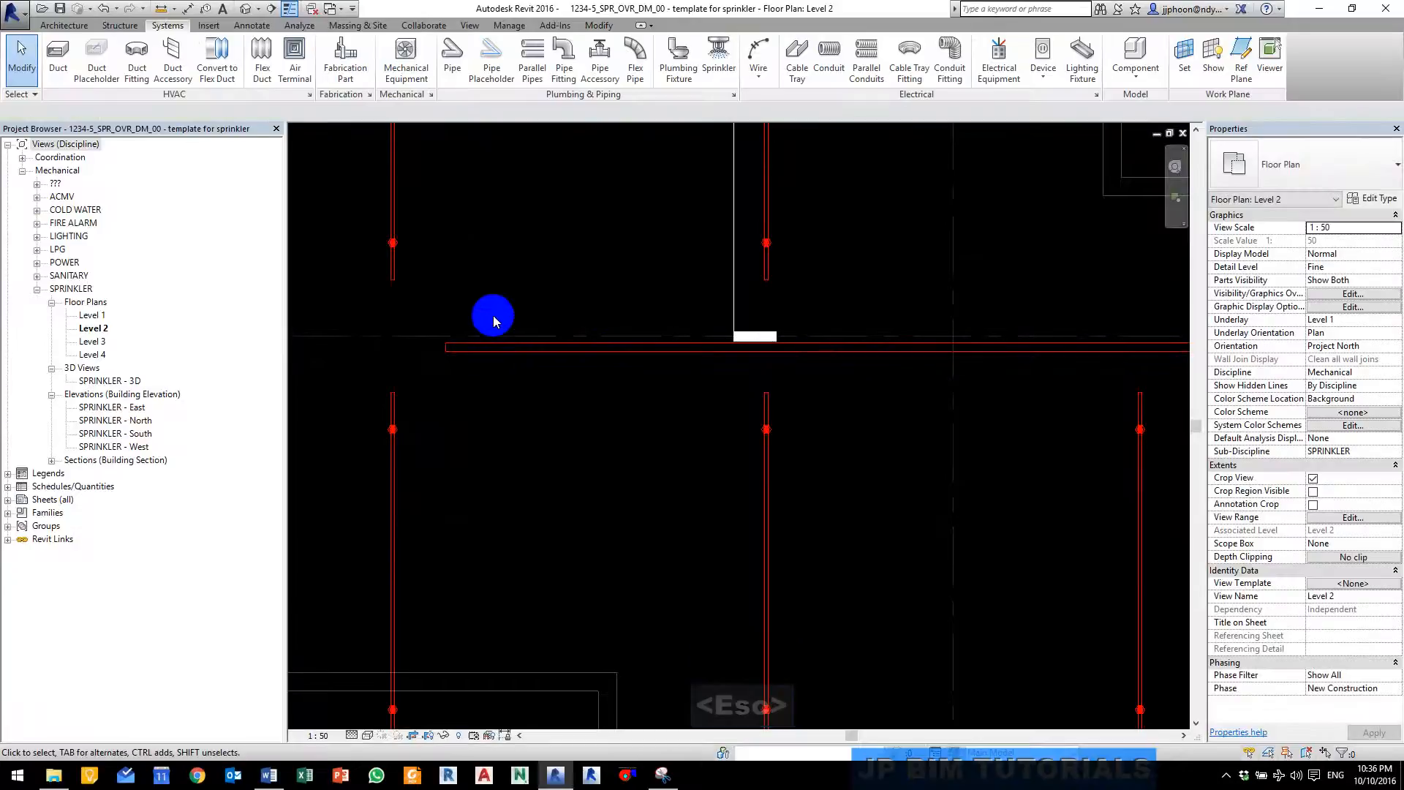
Step: Join the first column's upper and lower branch pipes across grid line B with Trim/Extend to Corner
key(t)
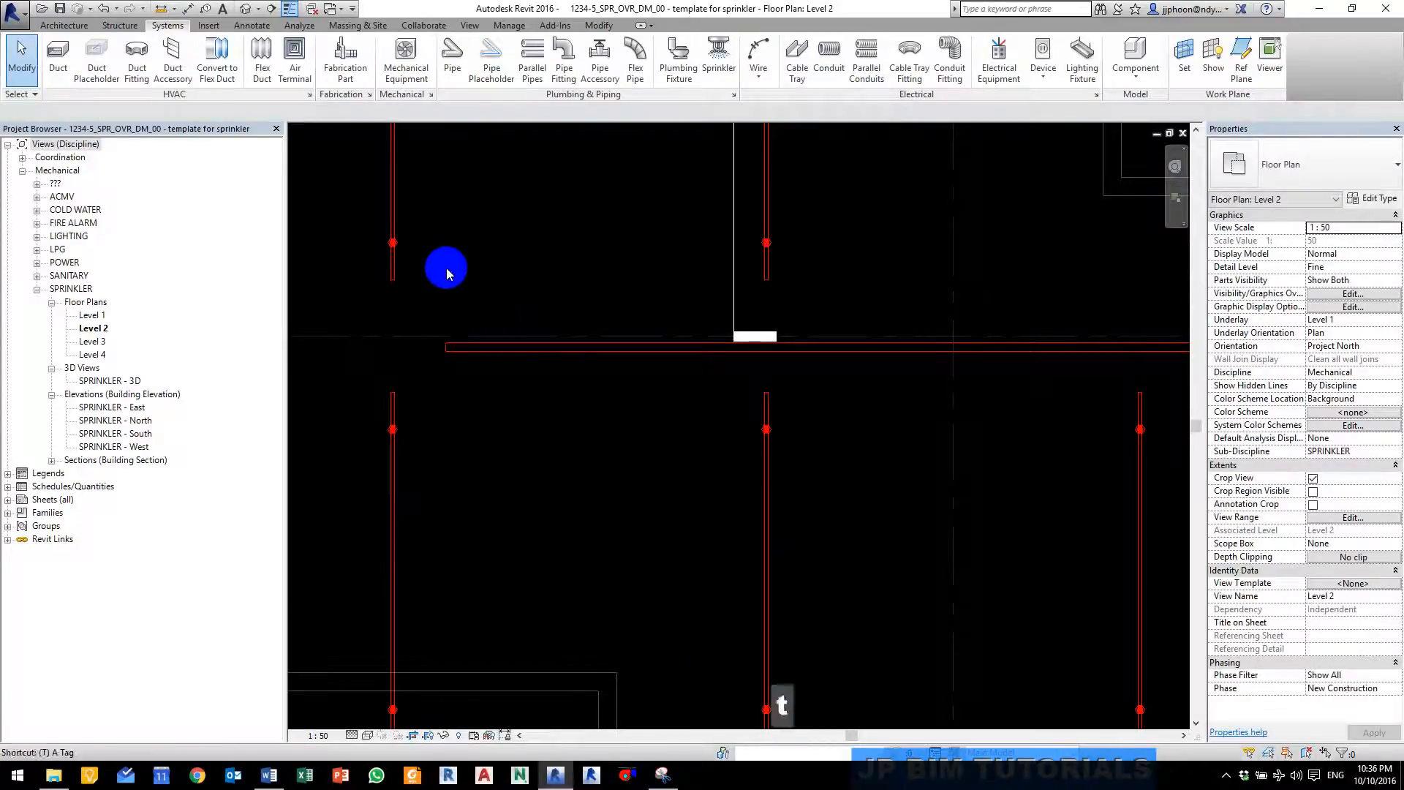
key(r)
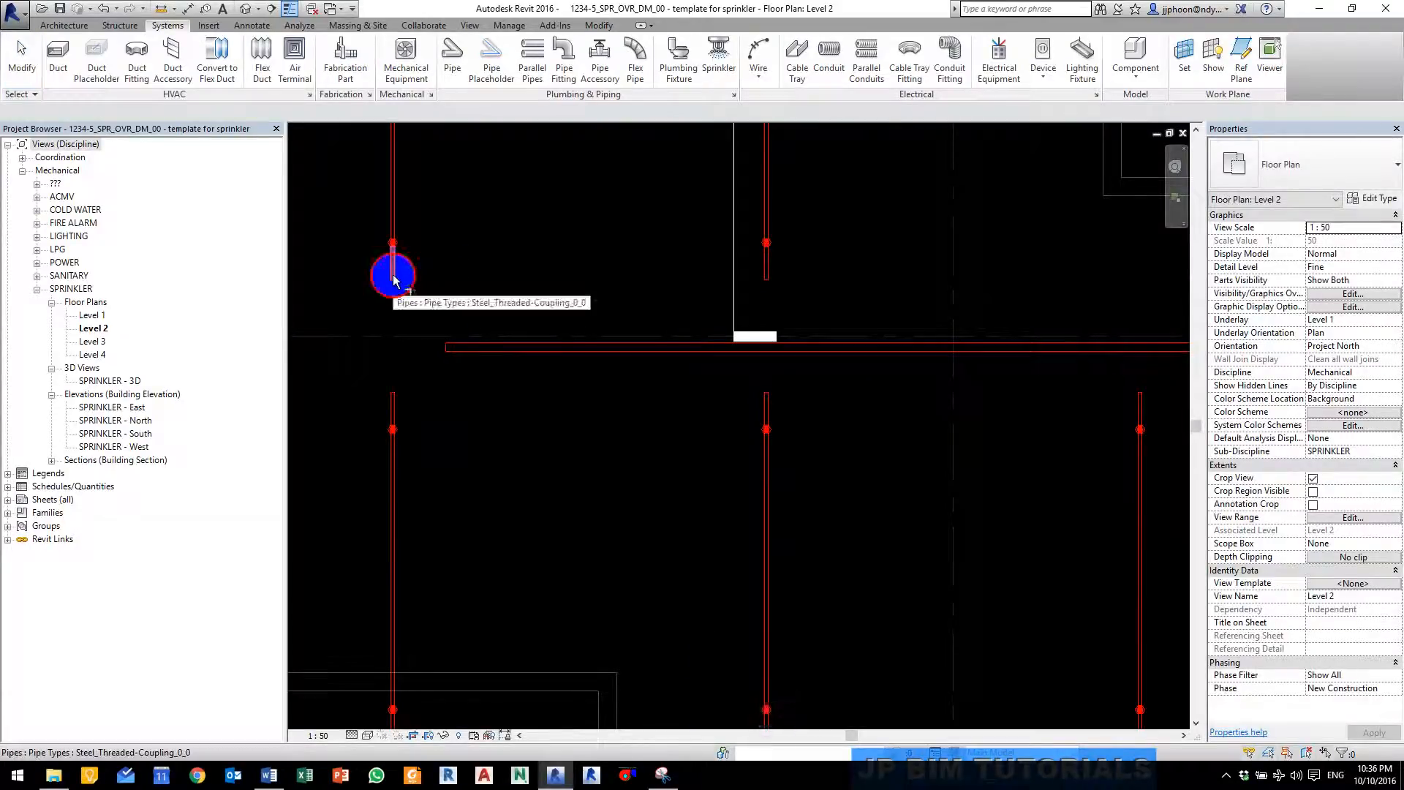
click(394, 279)
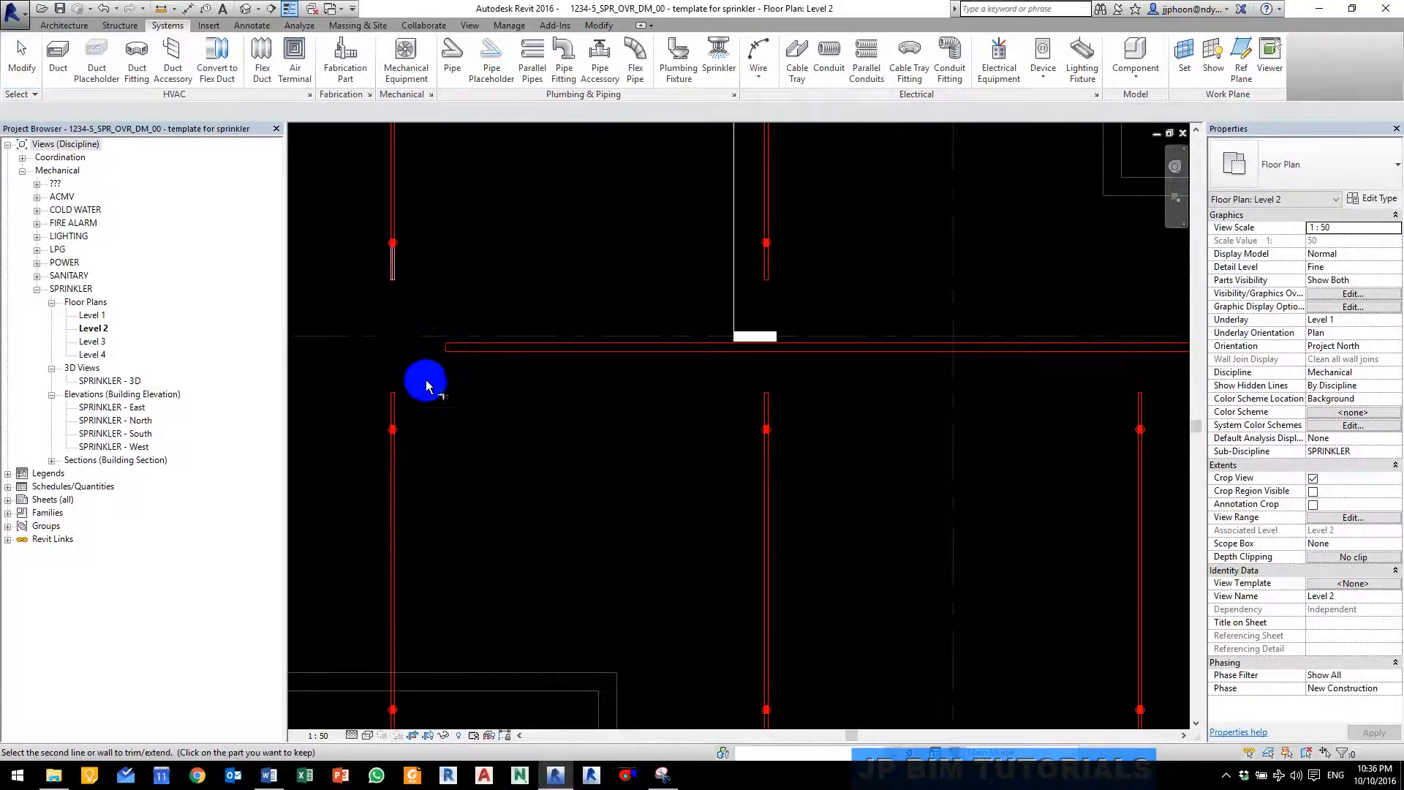
click(394, 404)
key(Escape)
key(Escape)
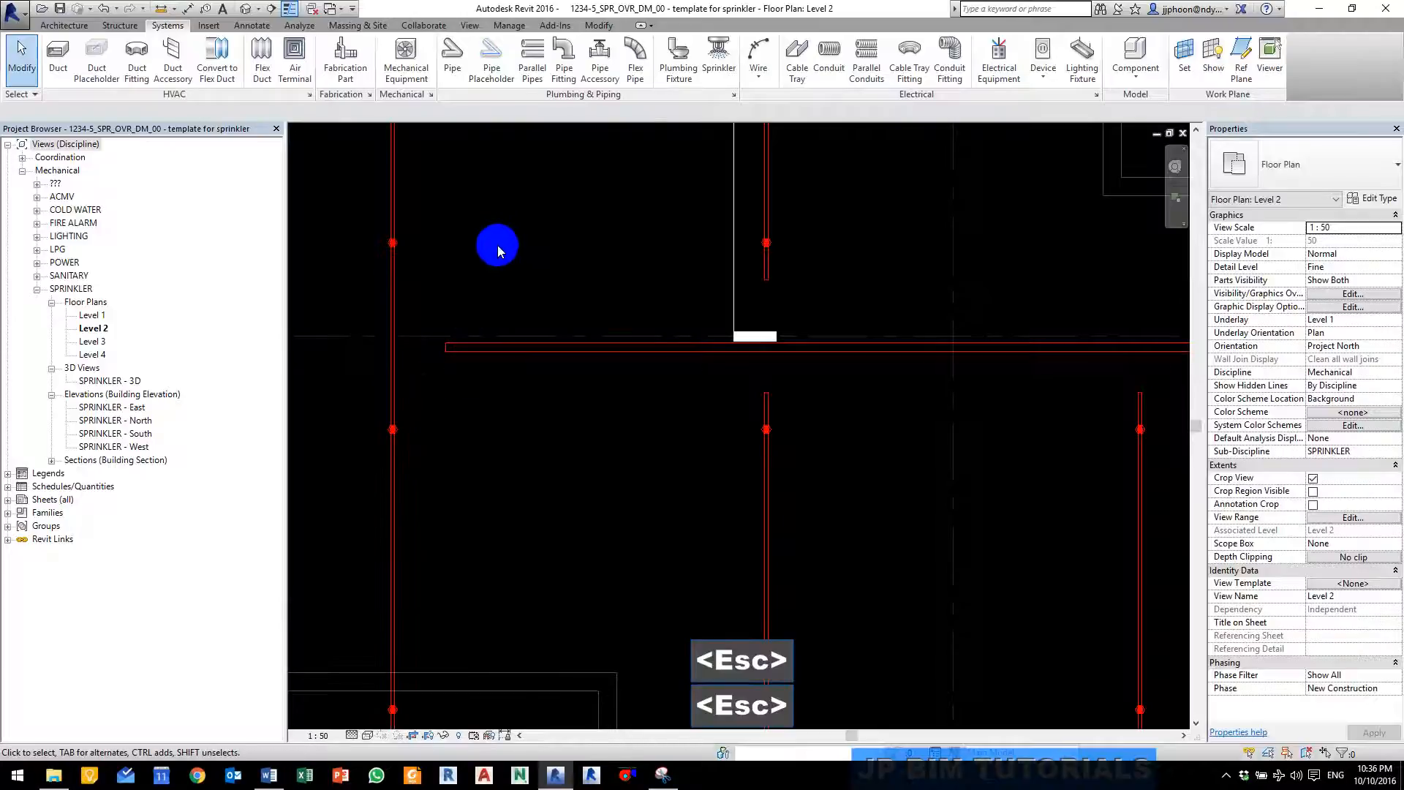
Step: Extend the 80 mm main pipe to meet the first column's joined branch pipe with Trim/Extend Multiple Elements
key(e)
key(x)
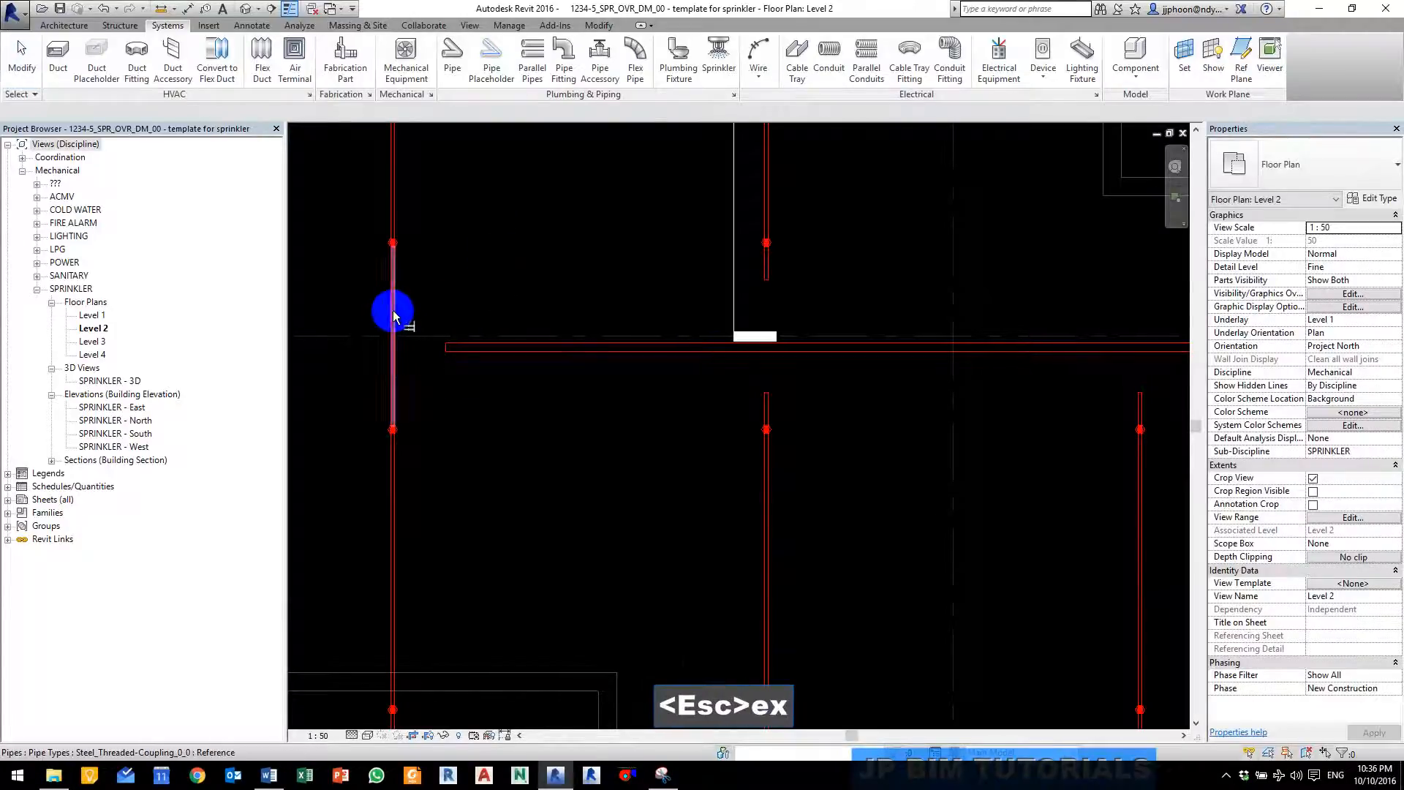
click(393, 311)
click(468, 354)
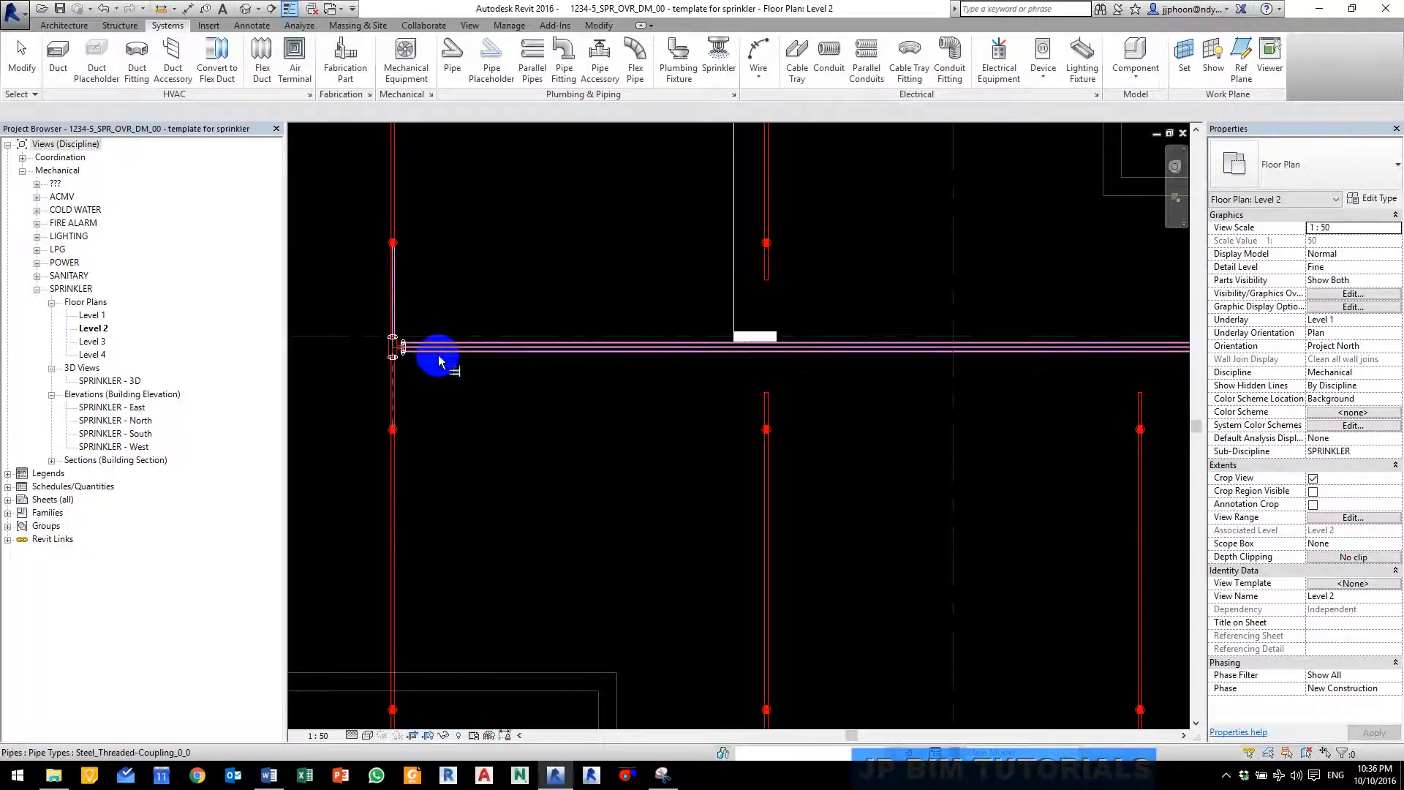
key(Escape)
key(Escape)
Step: Draw a 25 mm pipe from the second column's lower branch end across the main pipe to connect with its upper branch
scroll(561, 415, down, 2)
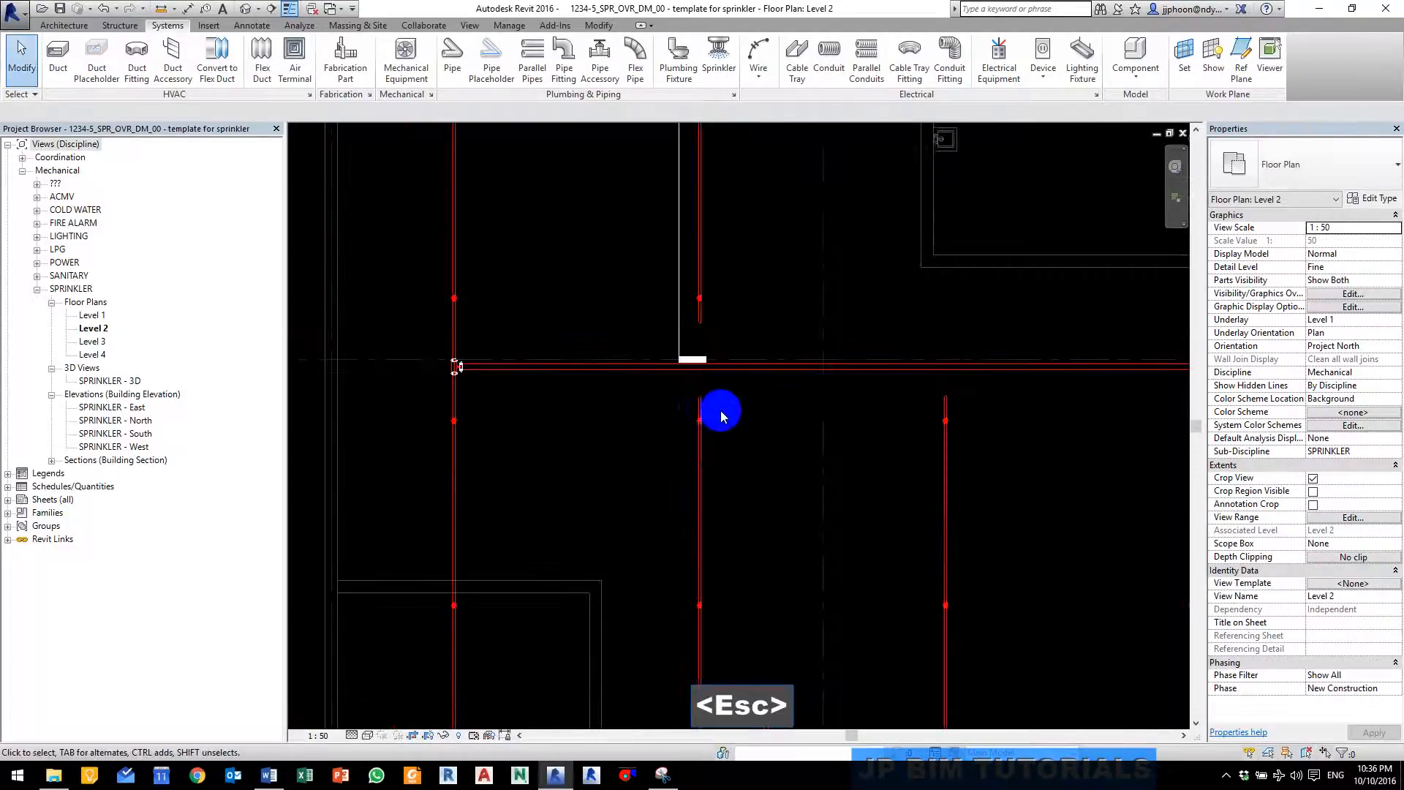
middle_drag(721, 410, 609, 408)
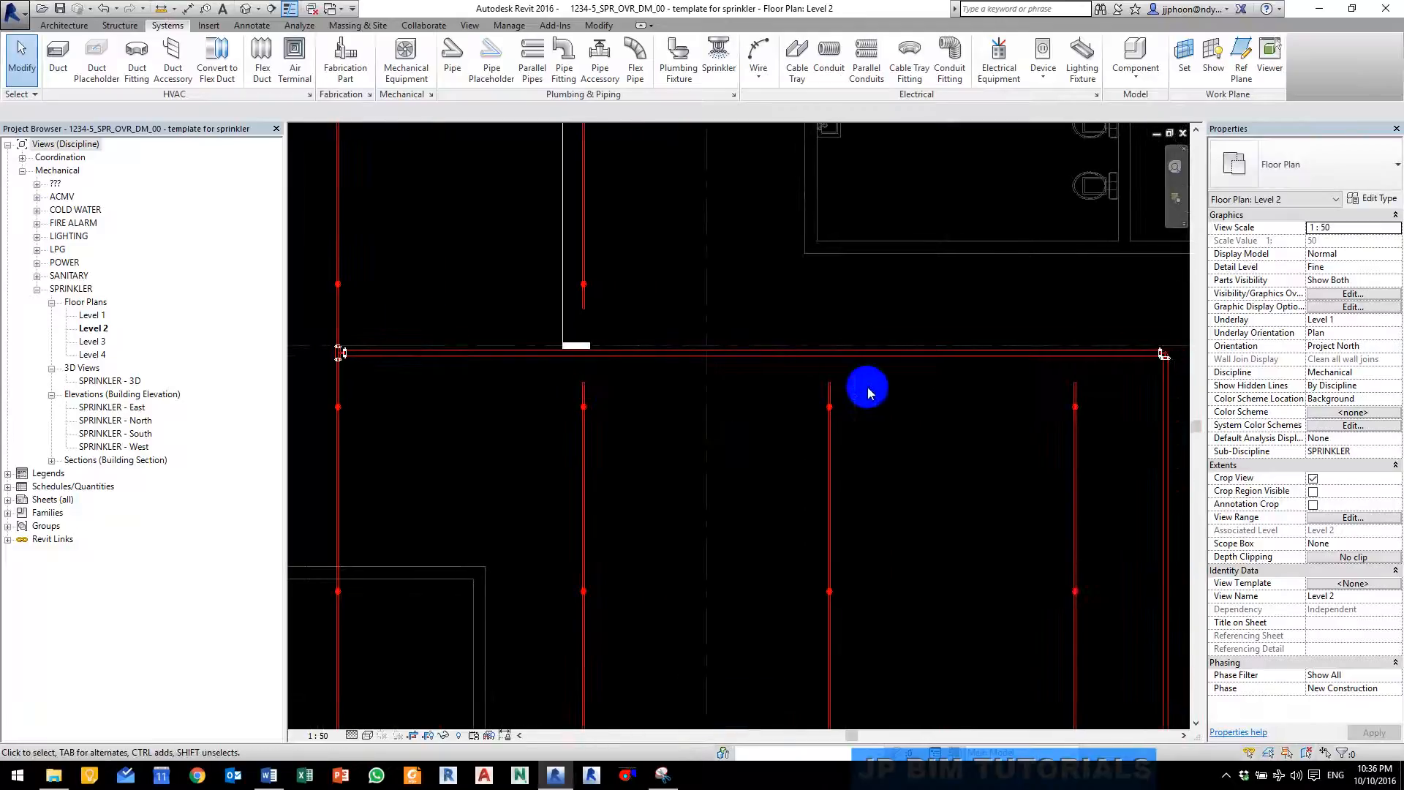
scroll(594, 366, up, 1)
scroll(594, 366, up, 1)
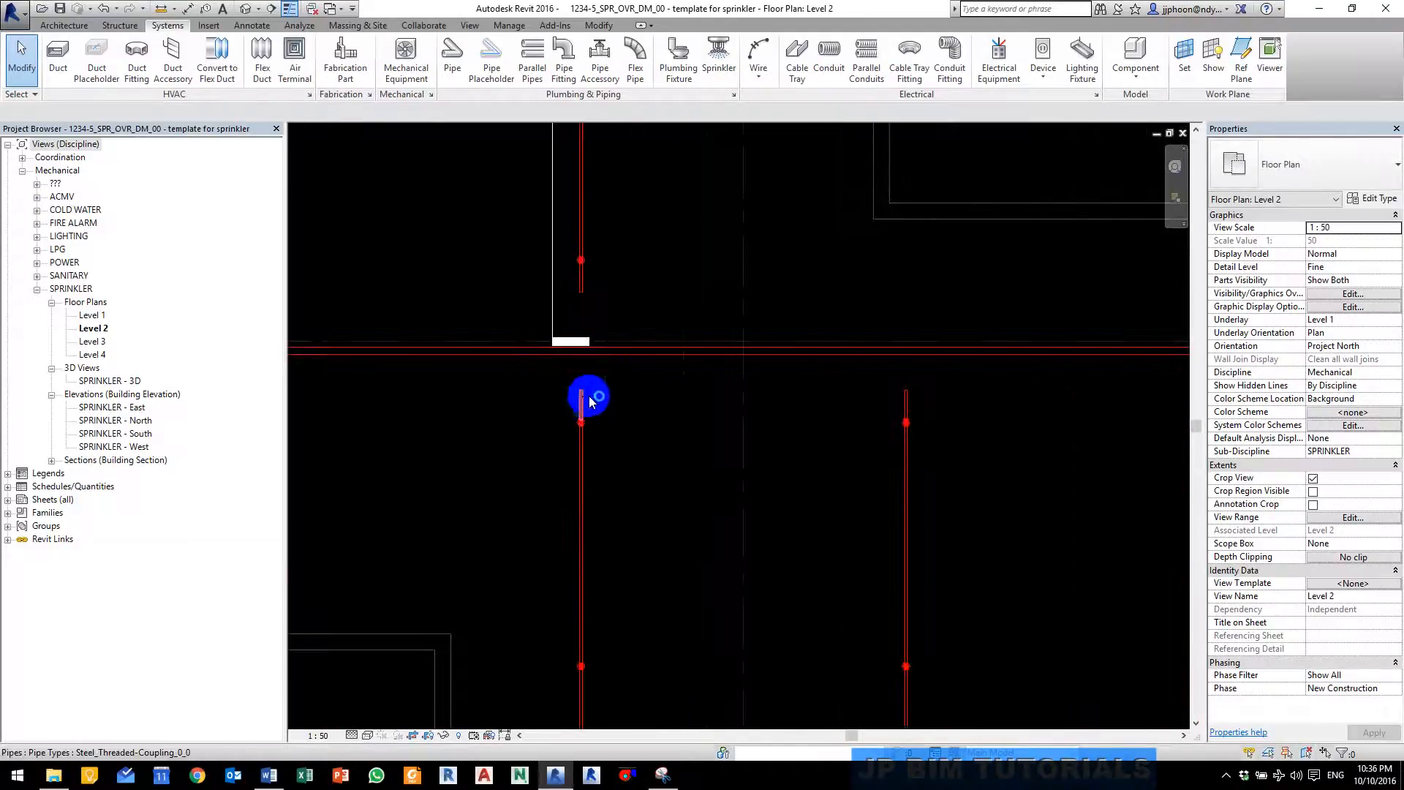
key(Escape)
scroll(580, 285, up, 1)
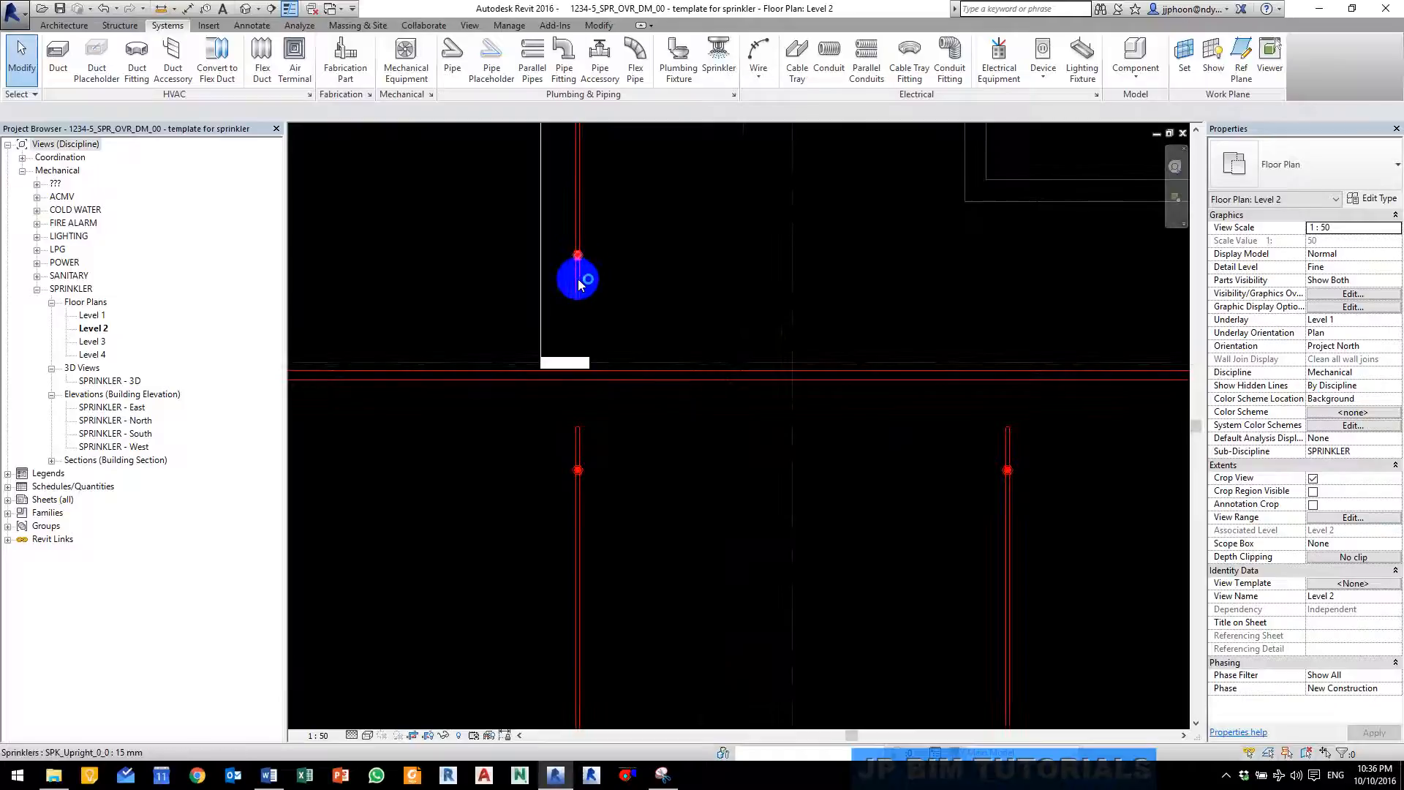
click(578, 438)
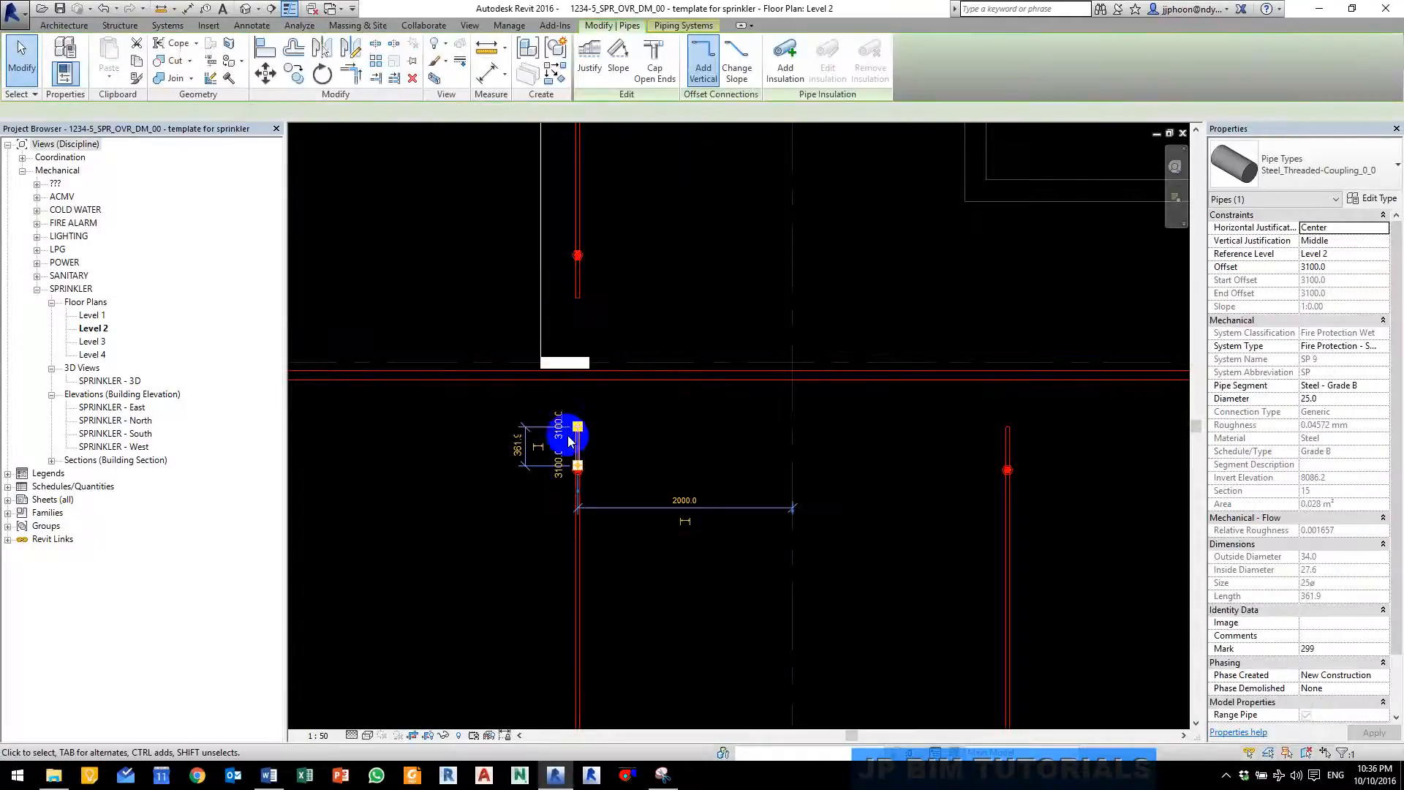
right_click(579, 432)
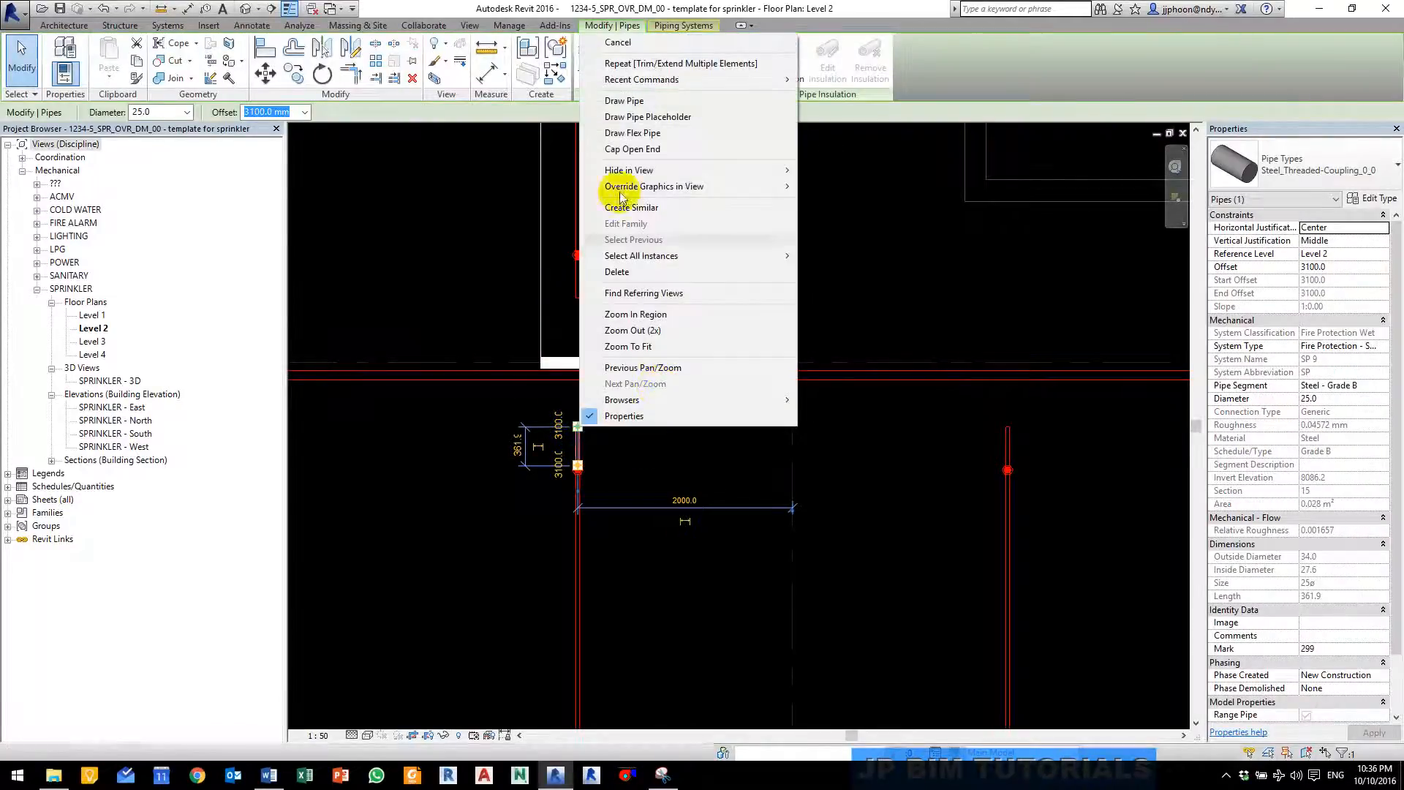
click(633, 101)
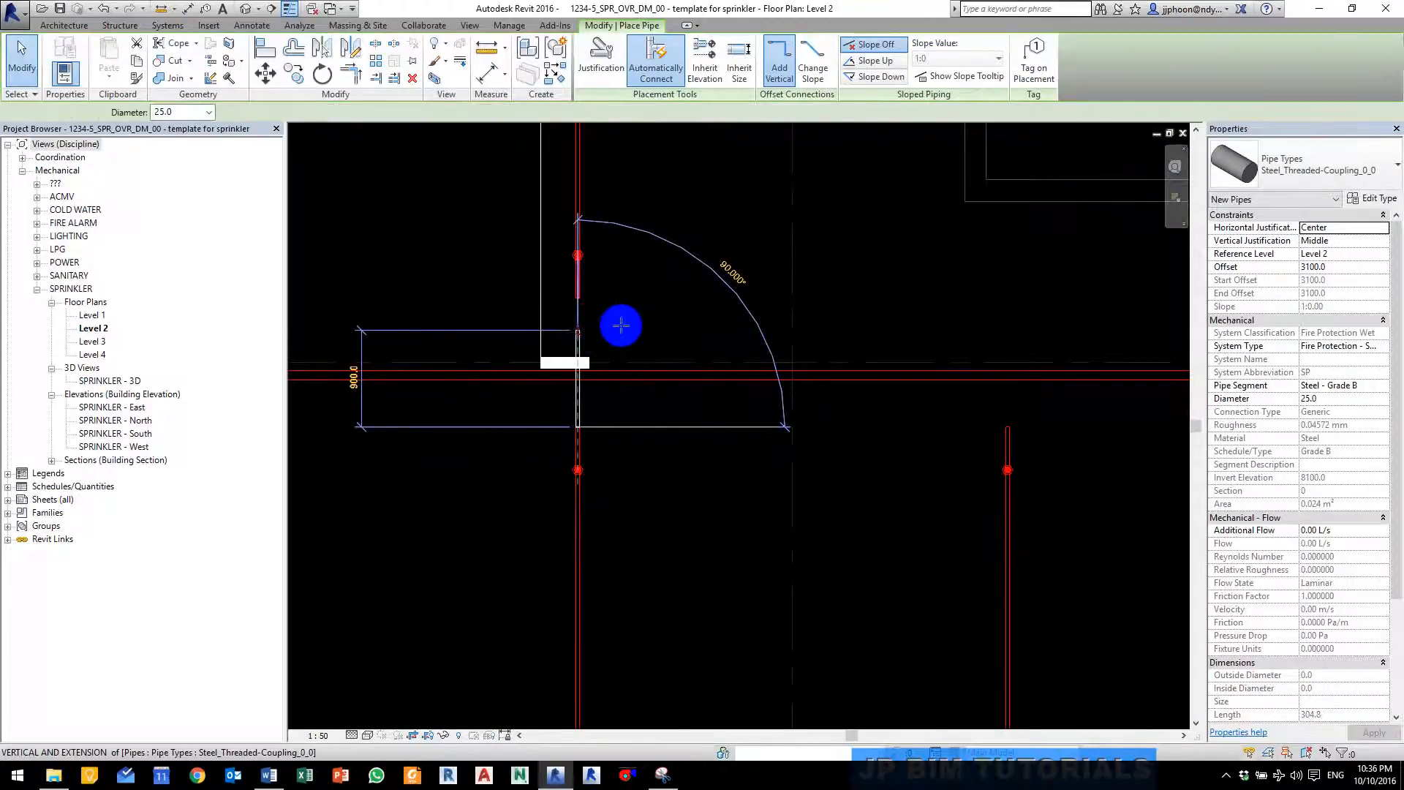
scroll(584, 304, up, 4)
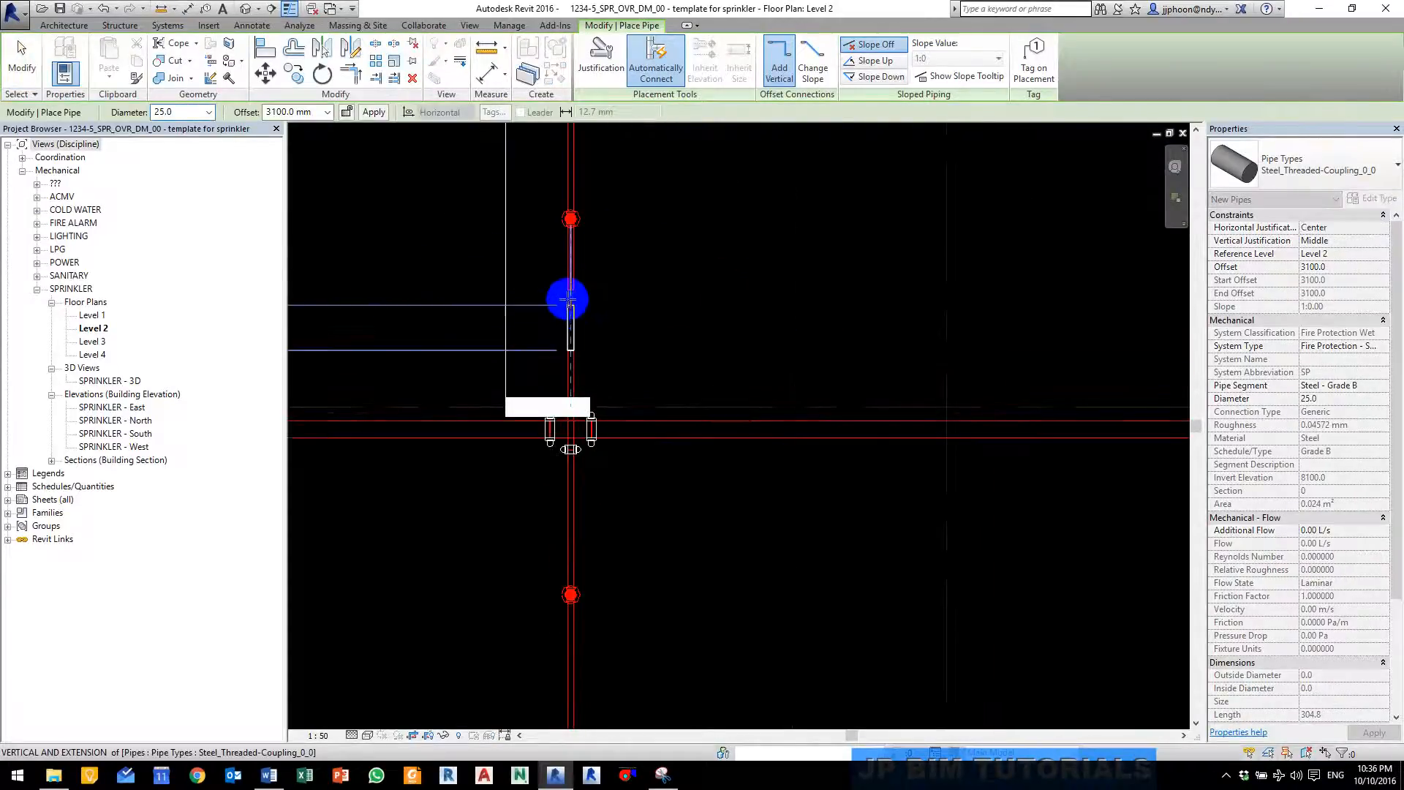
key(Escape)
key(Escape)
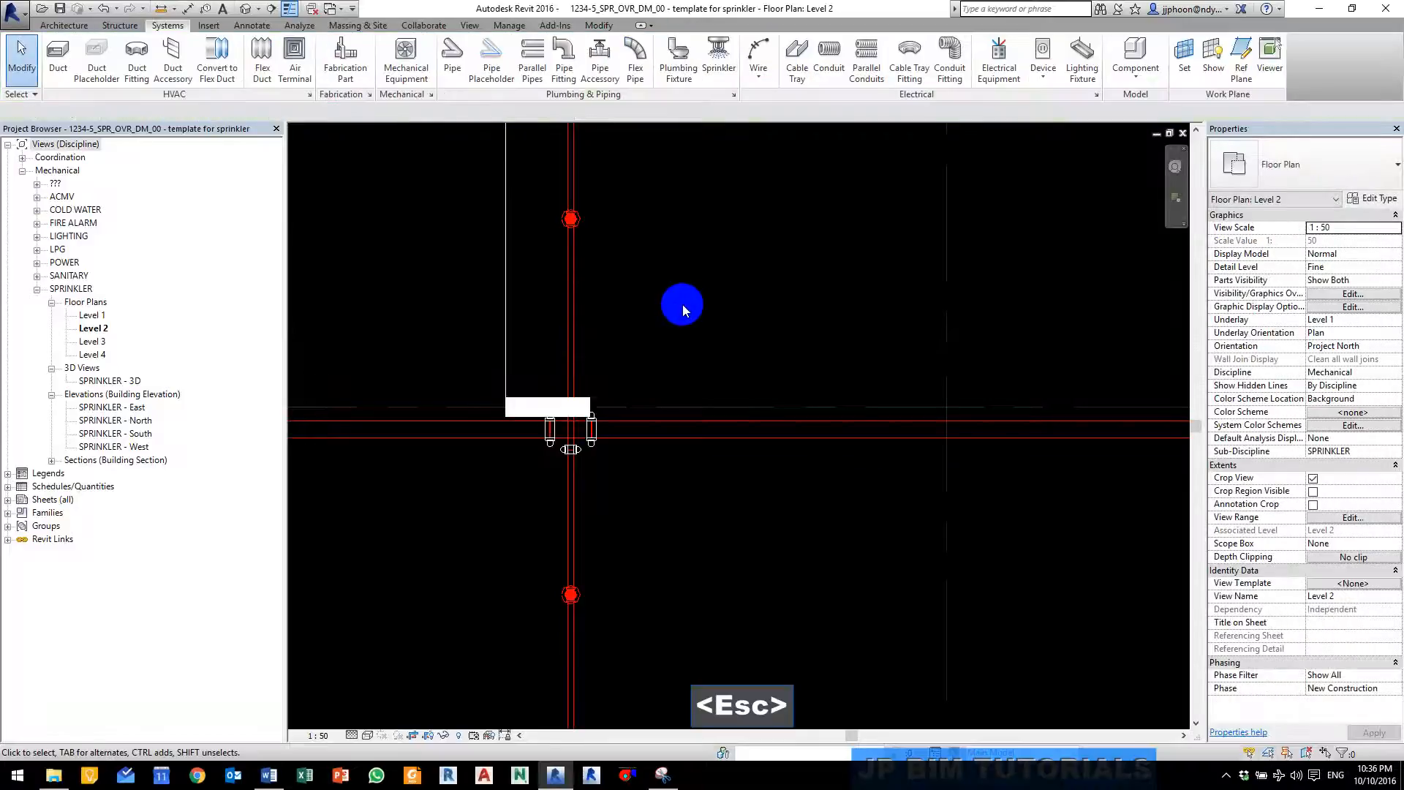
Step: Extend the third and fourth sprinkler columns' branch pipes up to the horizontal main pipe with Trim/Extend Multiple Elements
scroll(682, 305, down, 3)
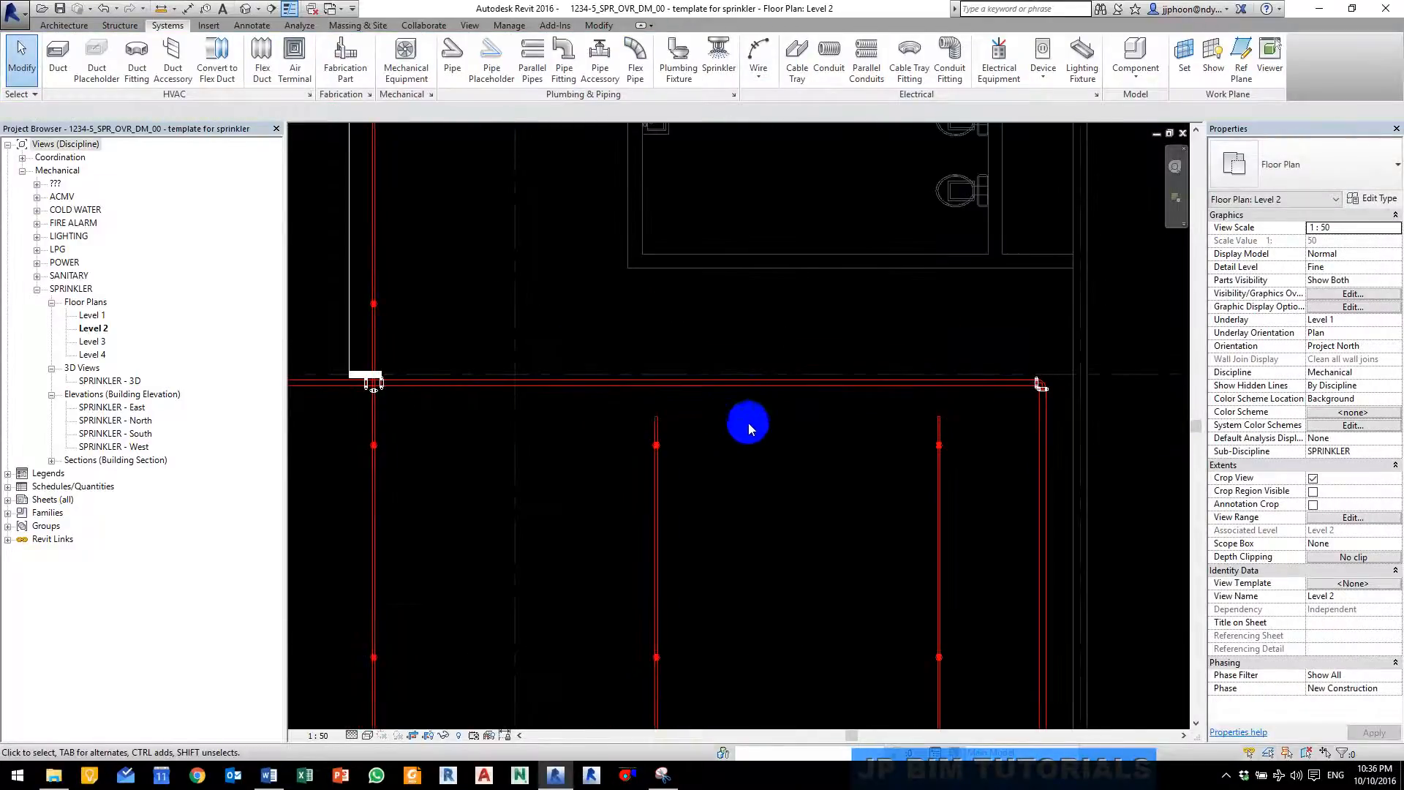
key(e)
key(x)
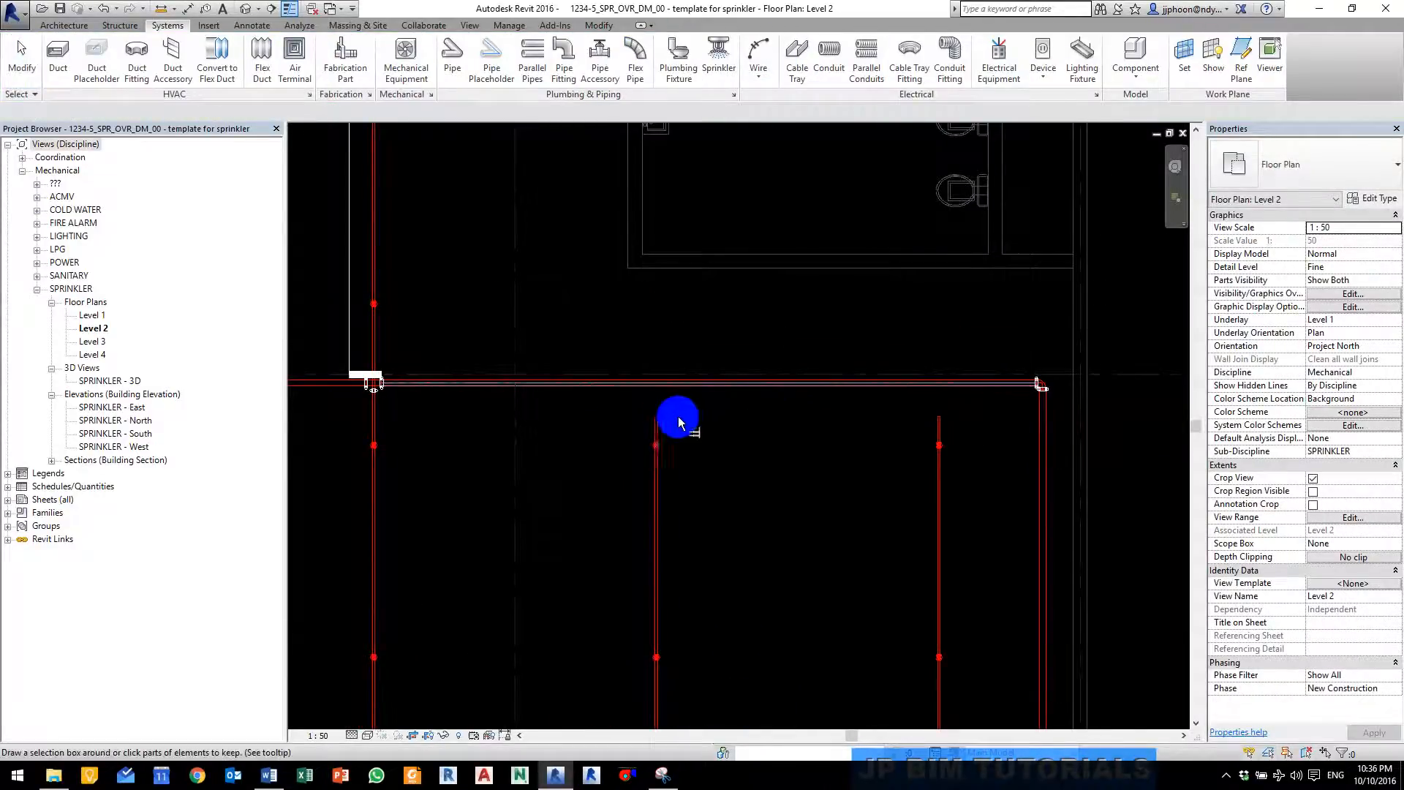
click(656, 419)
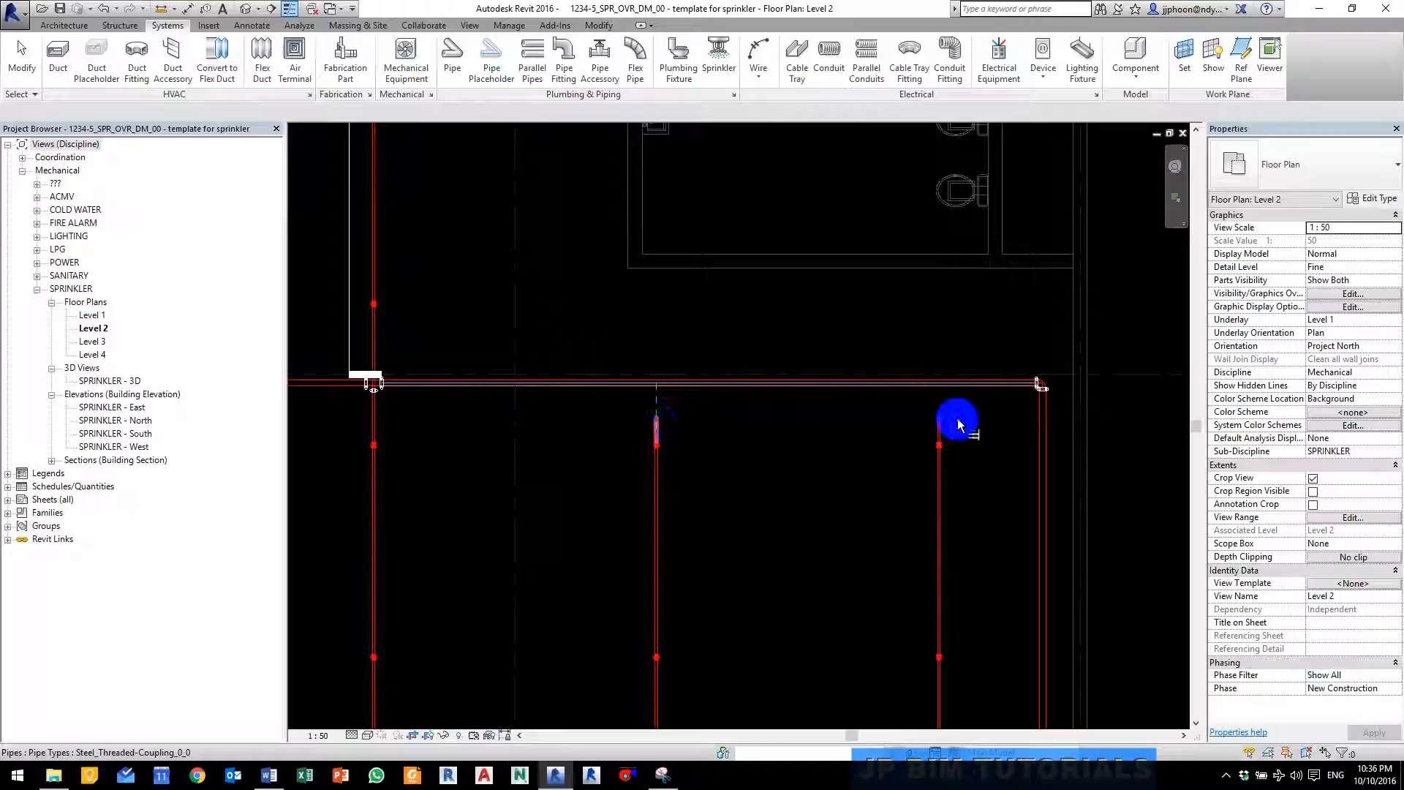
click(940, 427)
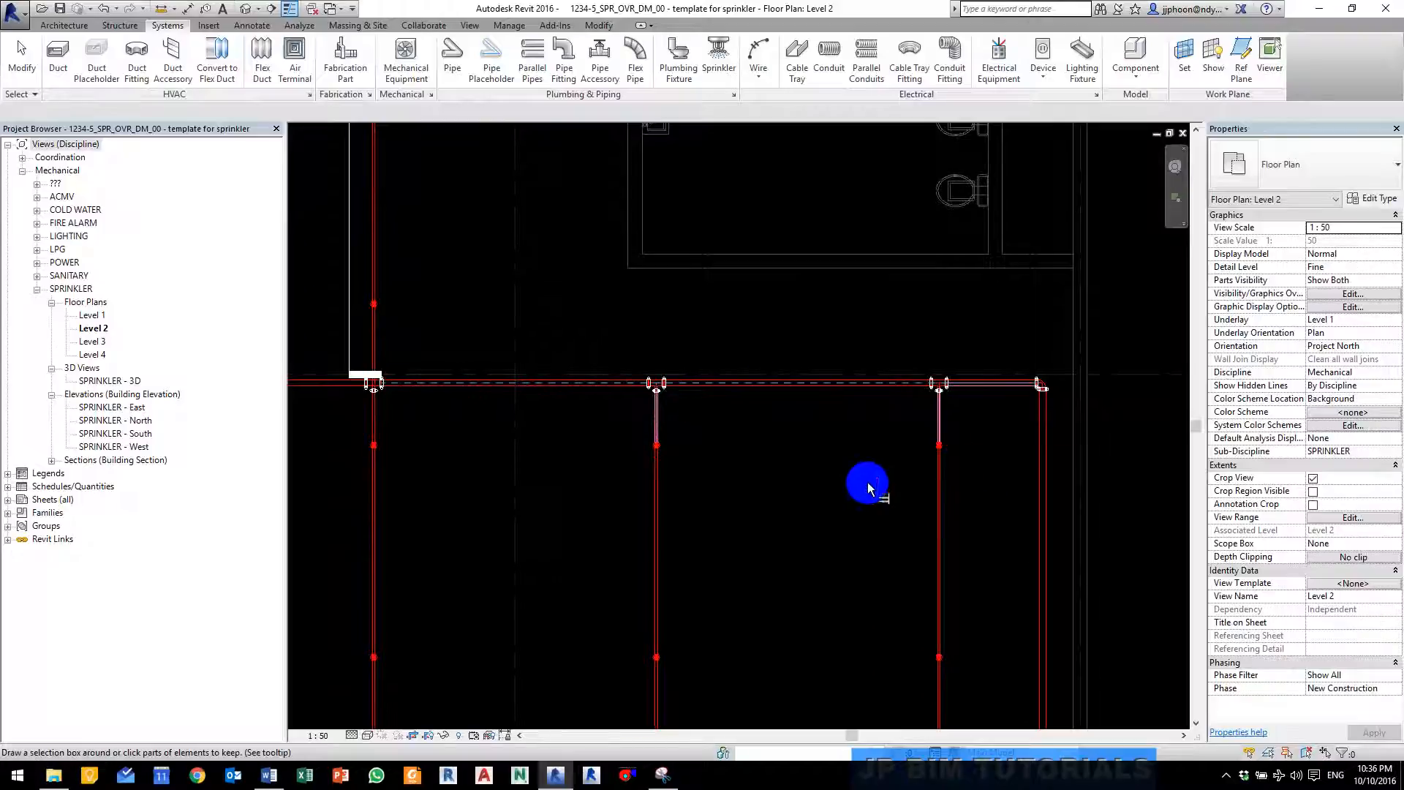
key(Escape)
key(Escape)
Step: Examine the main pipe and its branch connections from the far end of the run to the first sprinkler column
scroll(819, 472, down, 3)
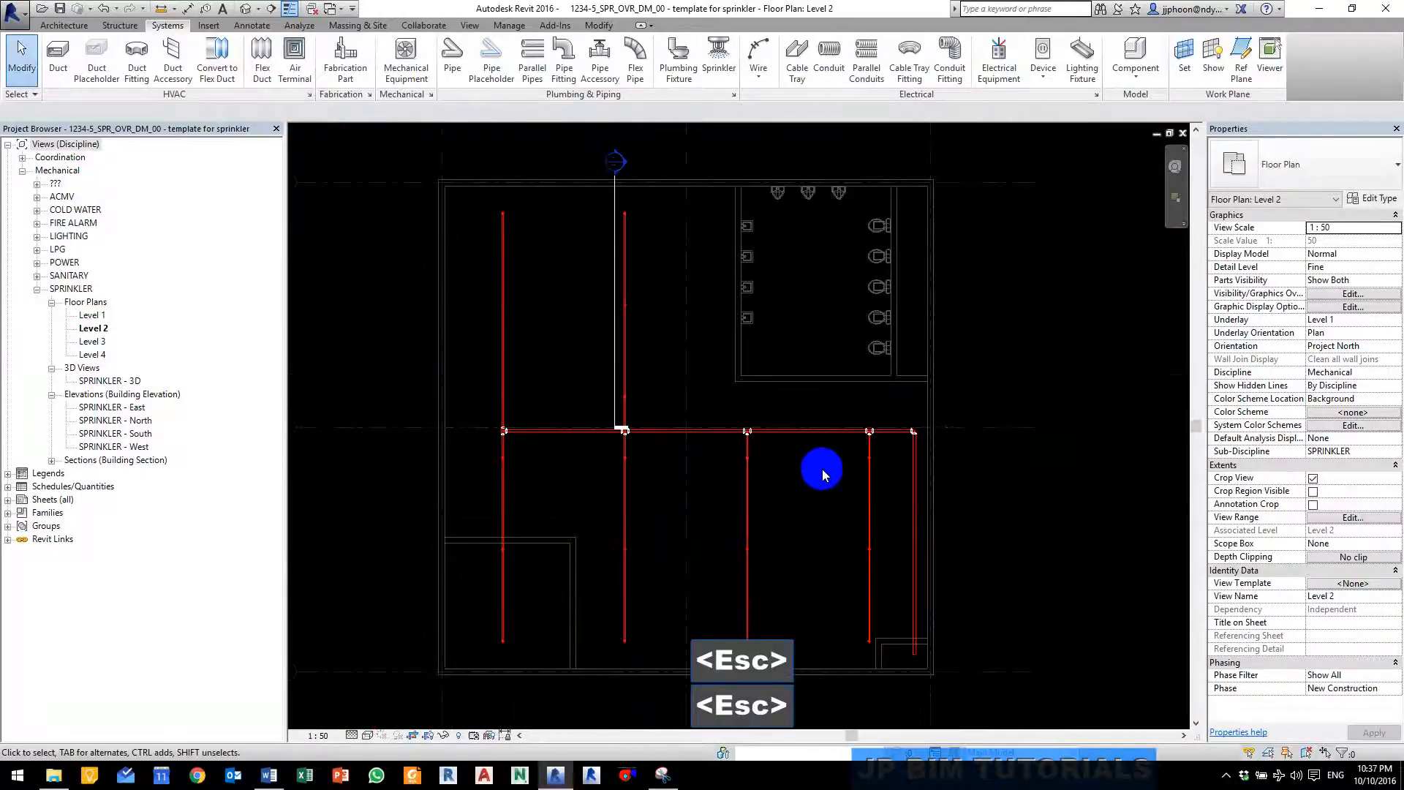
middle_drag(797, 444, 819, 464)
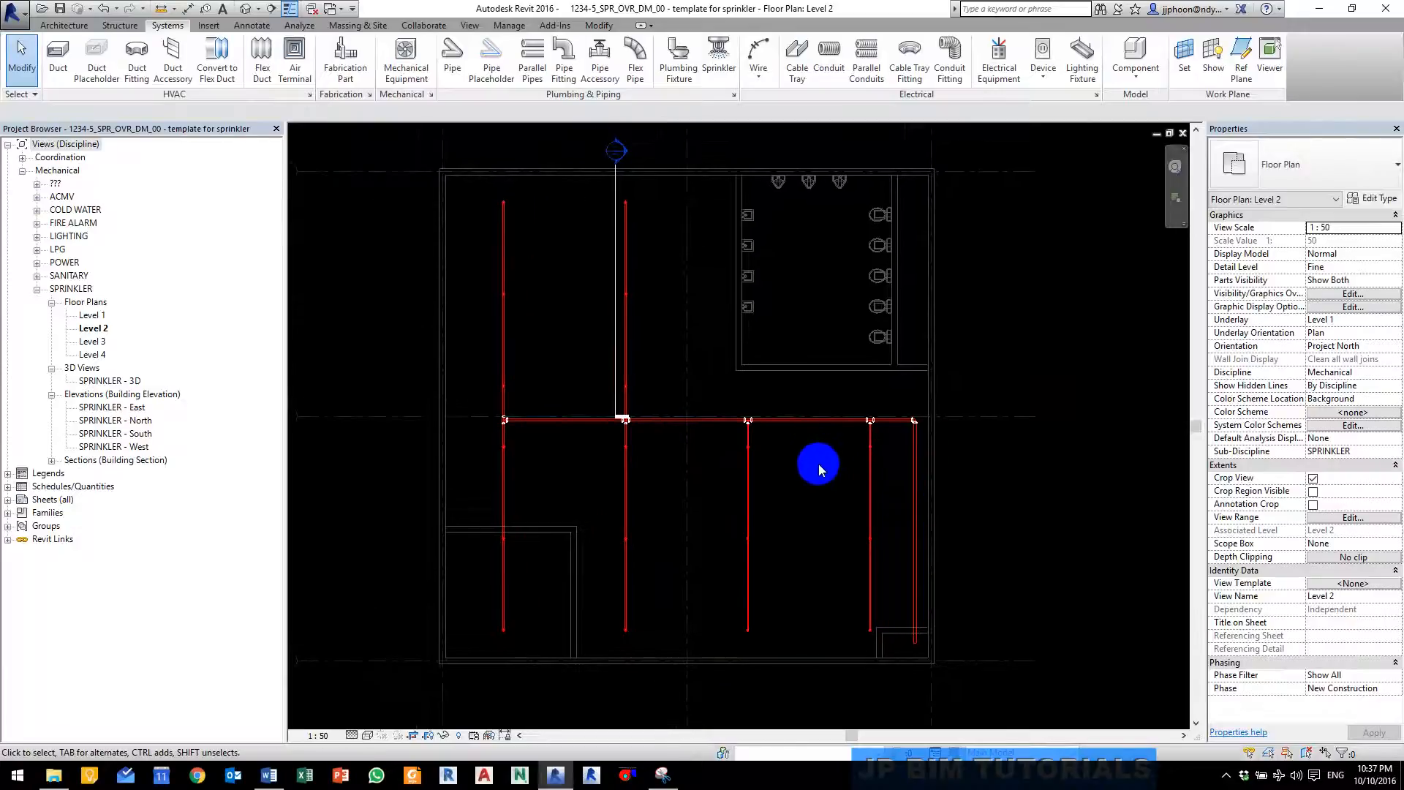
scroll(897, 462, up, 2)
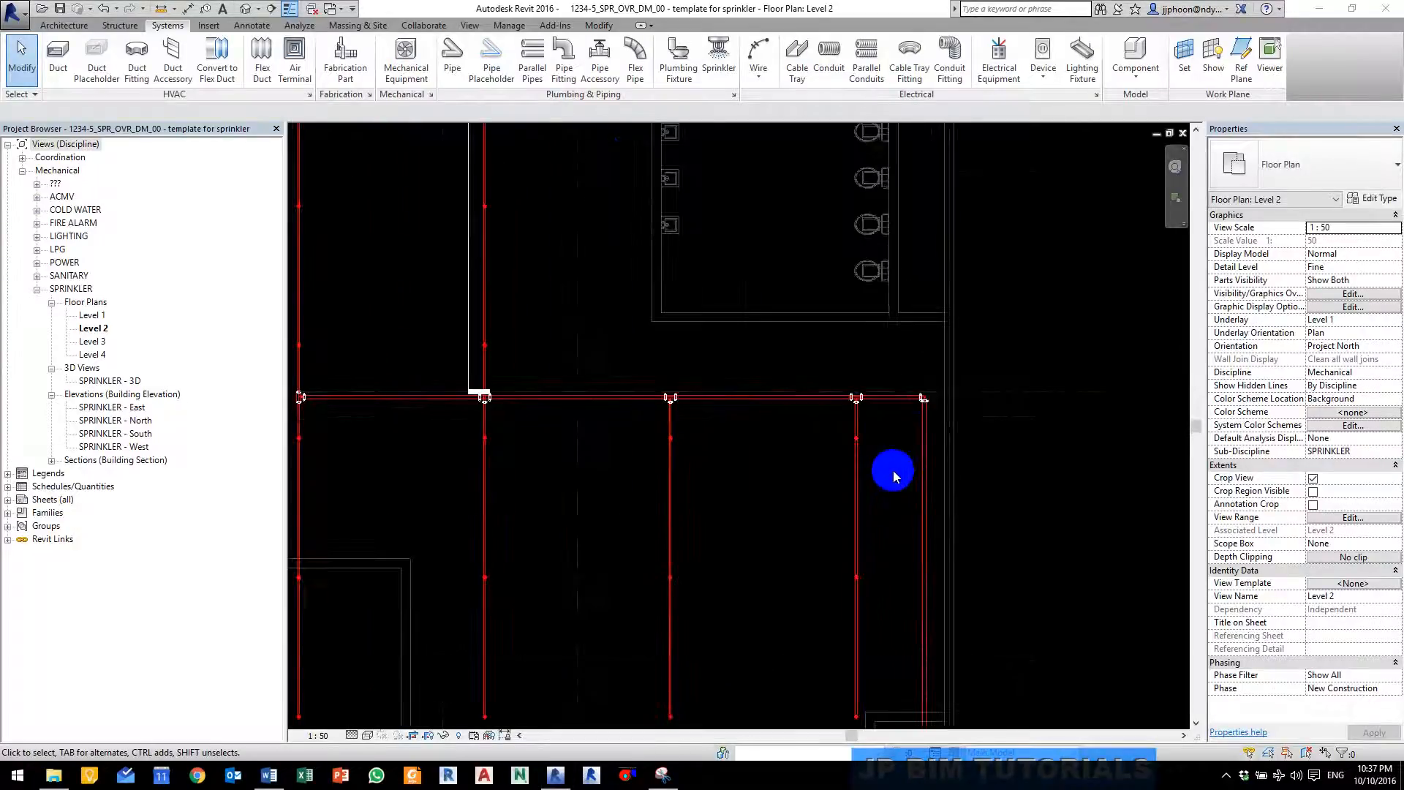
scroll(542, 407, down, 1)
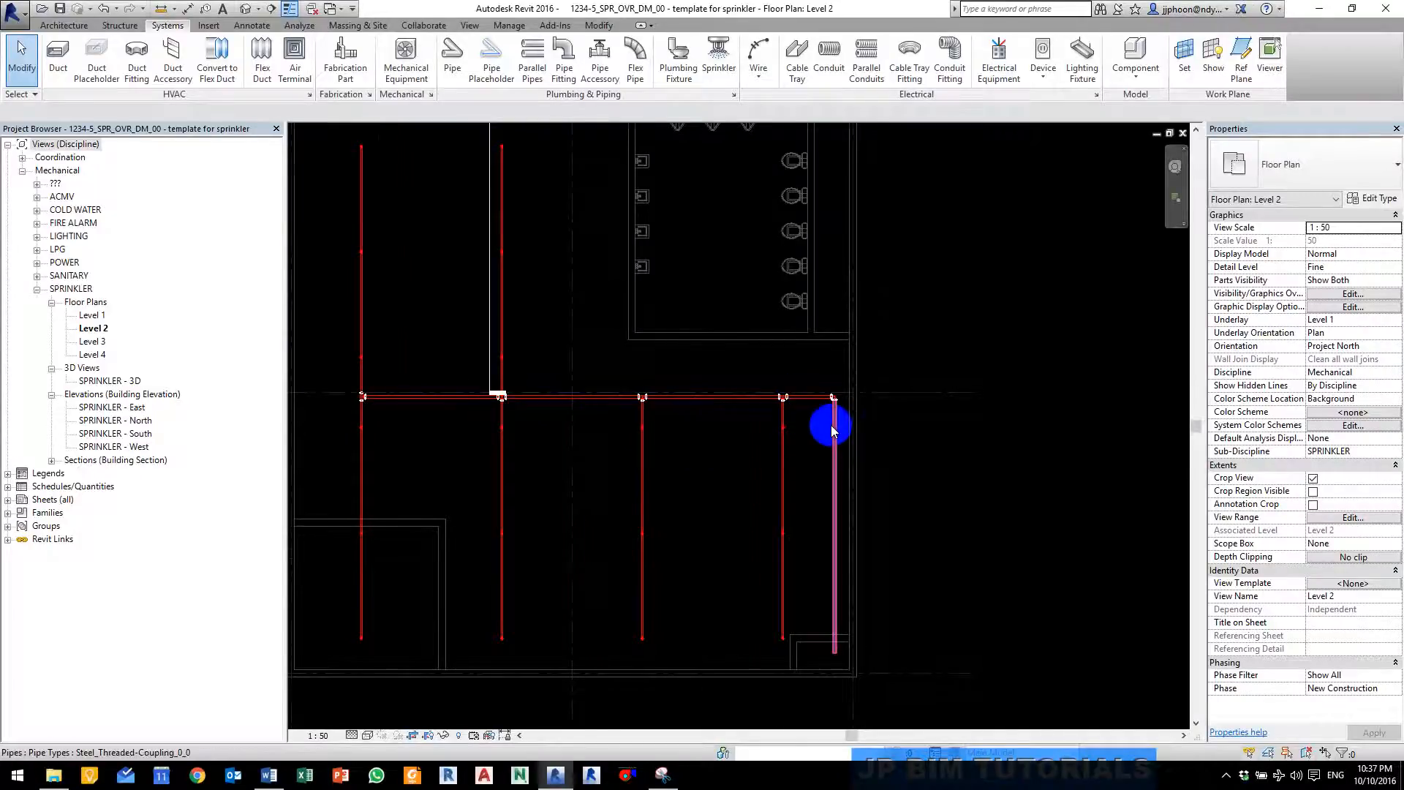
scroll(831, 425, up, 2)
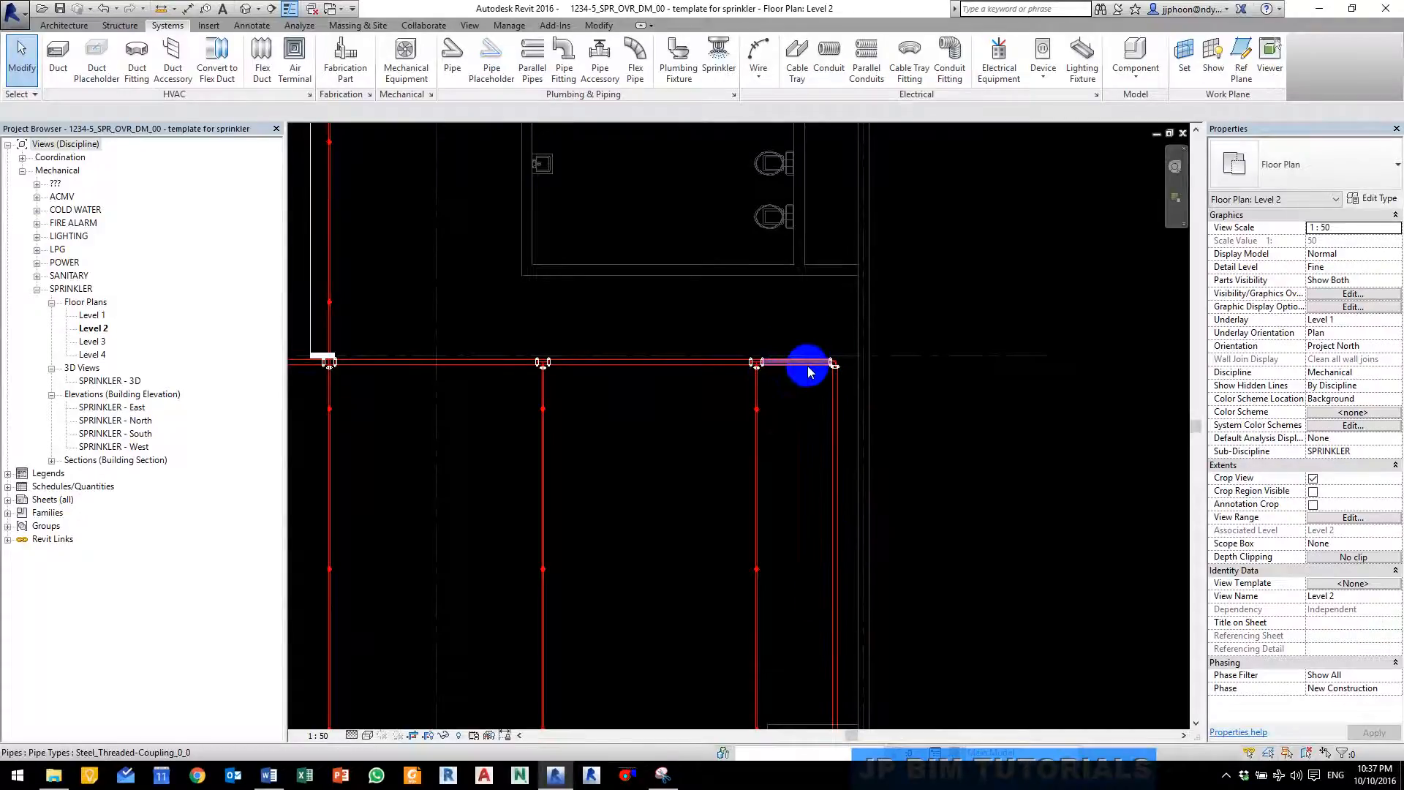
middle_drag(652, 368, 846, 376)
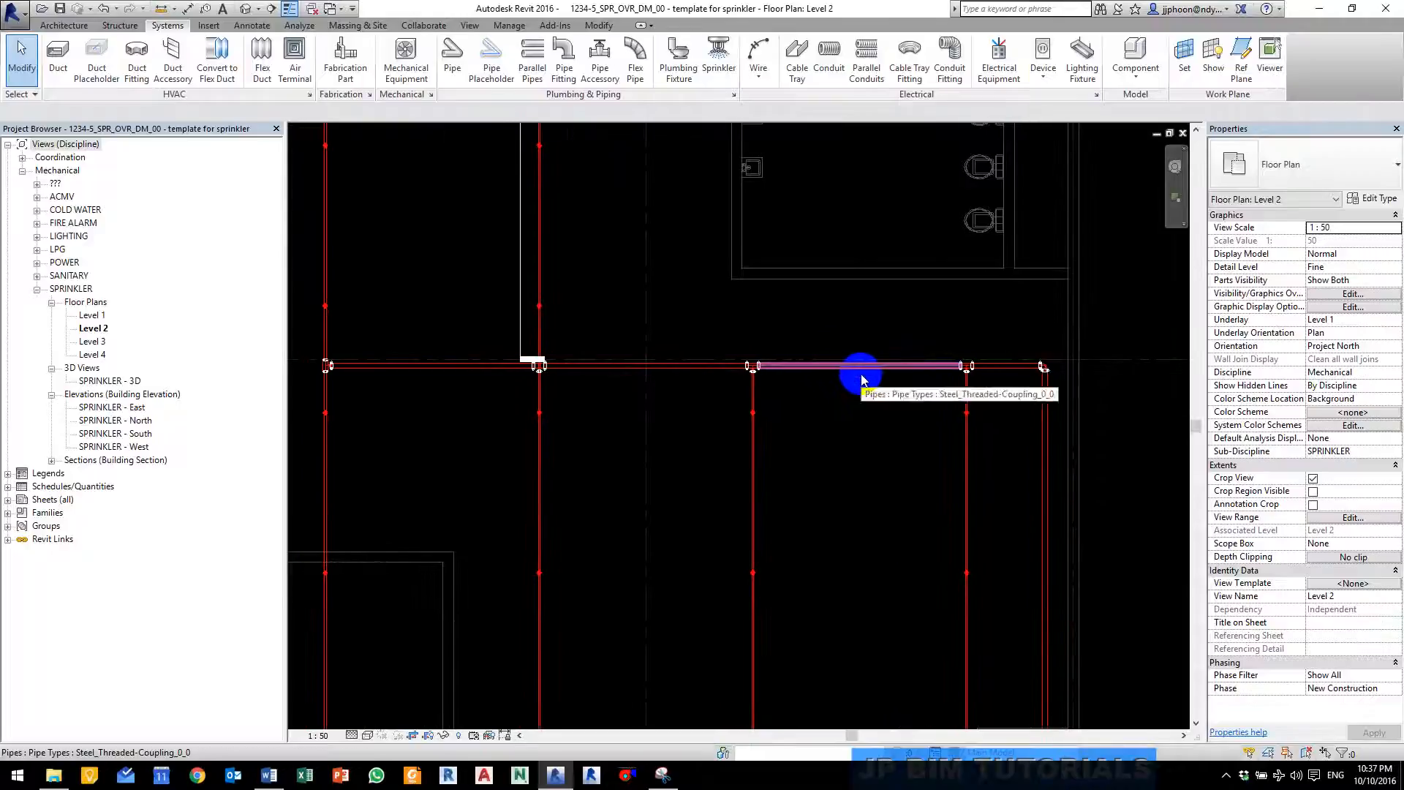
scroll(910, 366, up, 3)
click(924, 368)
scroll(923, 369, down, 3)
mouse_move(608, 390)
middle_down()
mouse_move(827, 375)
mouse_move(637, 388)
middle_up()
scroll(539, 355, up, 3)
scroll(569, 354, down, 3)
key(Escape)
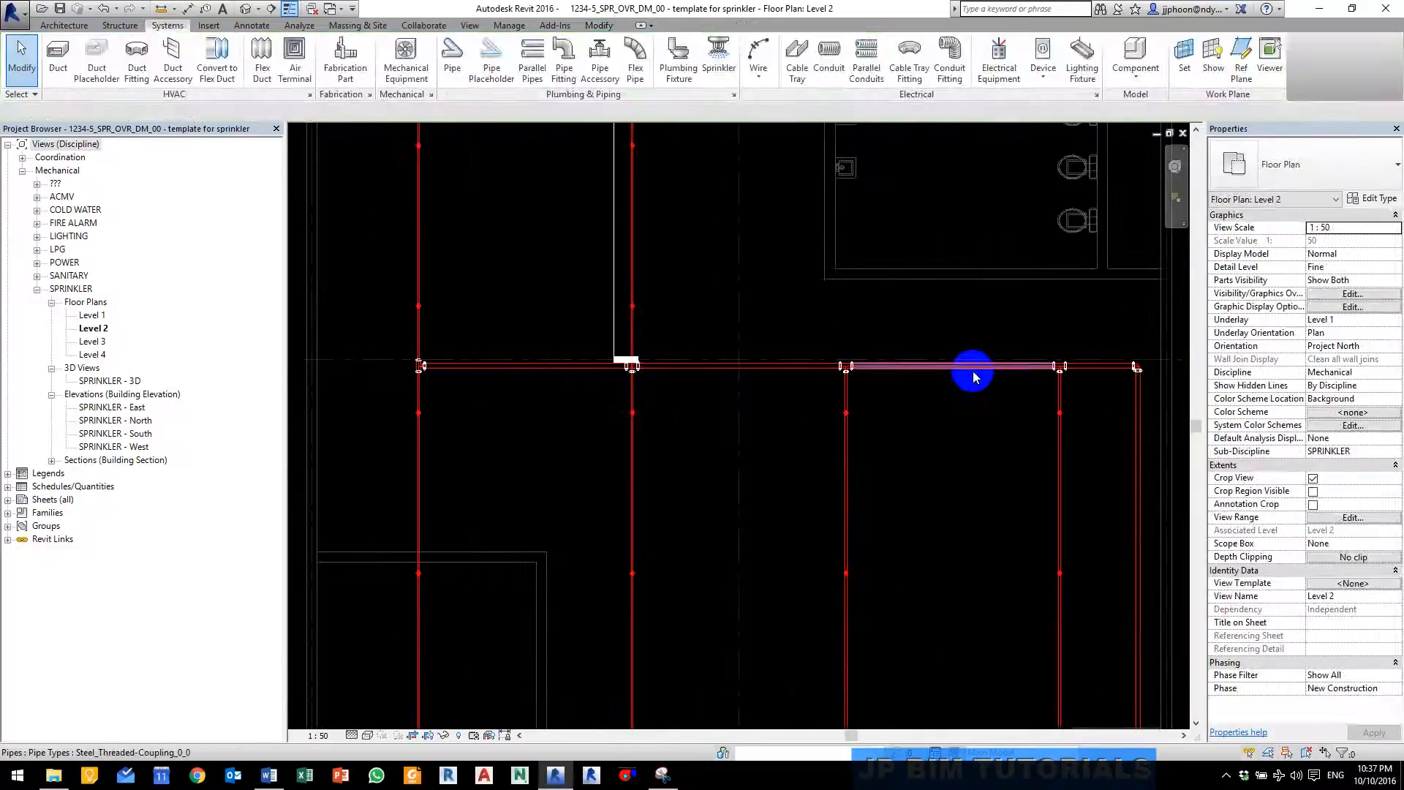
Step: Select the main pipe run from the segment between the third and fourth columns through the first column's tee, and set its diameter to 65 mm
click(973, 372)
scroll(421, 369, up, 3)
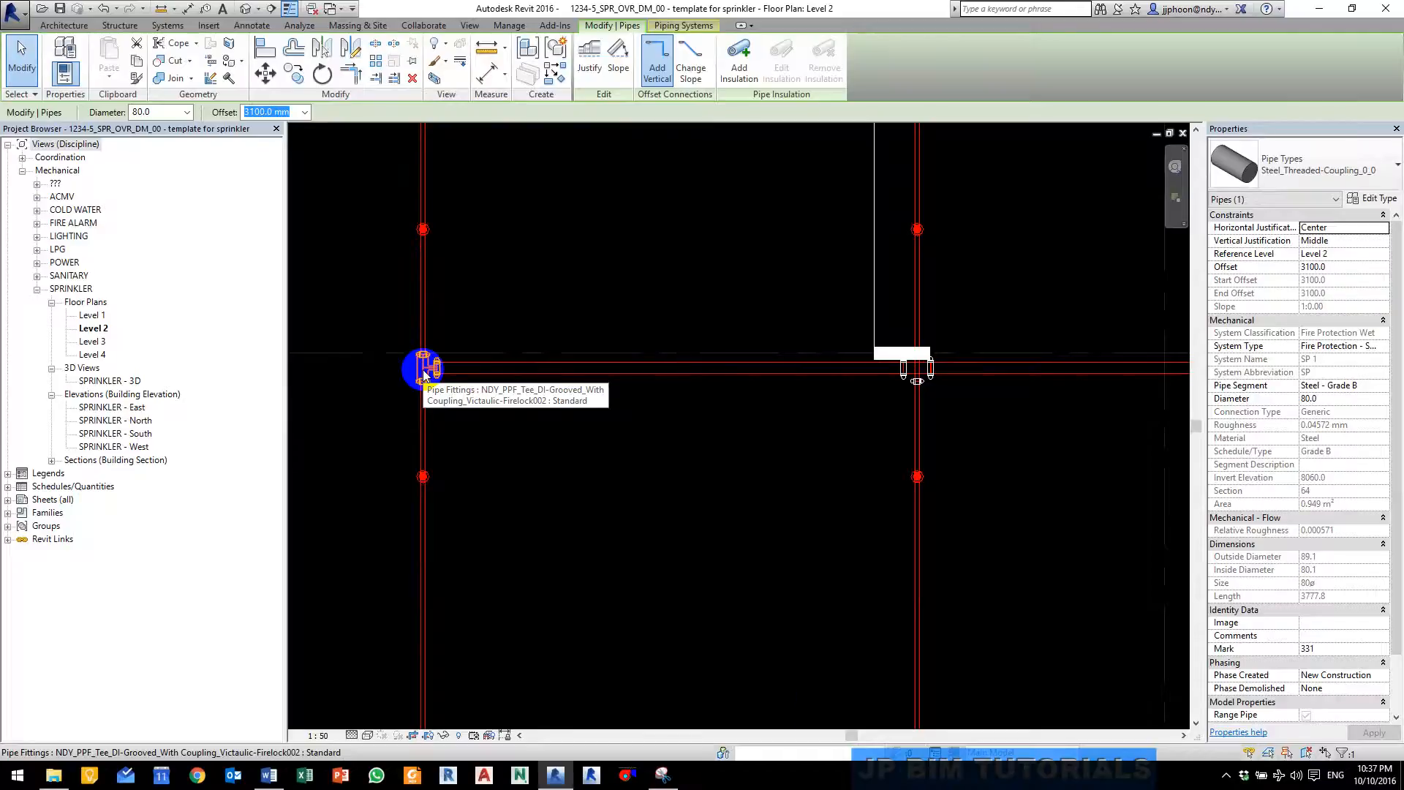
key(Tab)
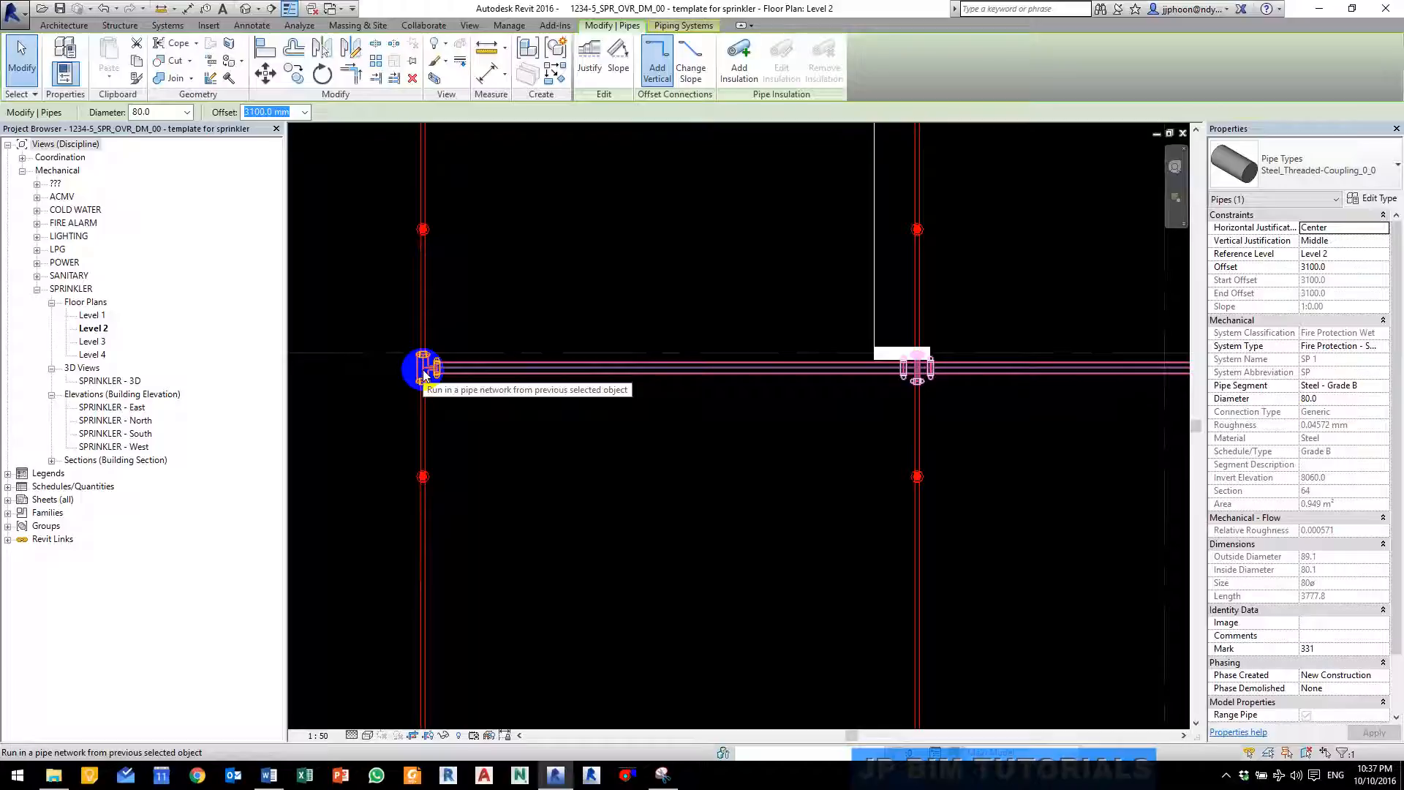
click(425, 375)
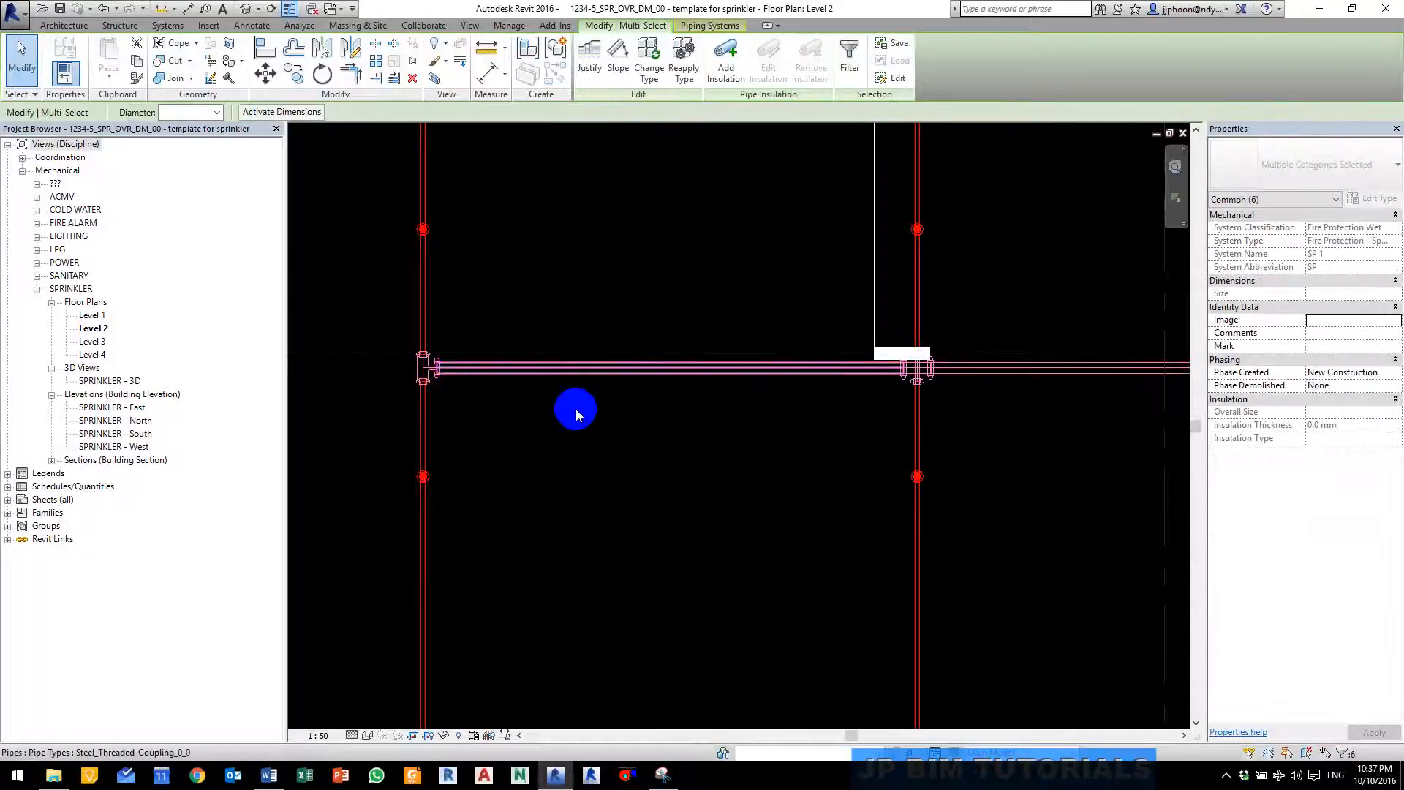
scroll(667, 443, down, 3)
middle_drag(703, 469, 522, 466)
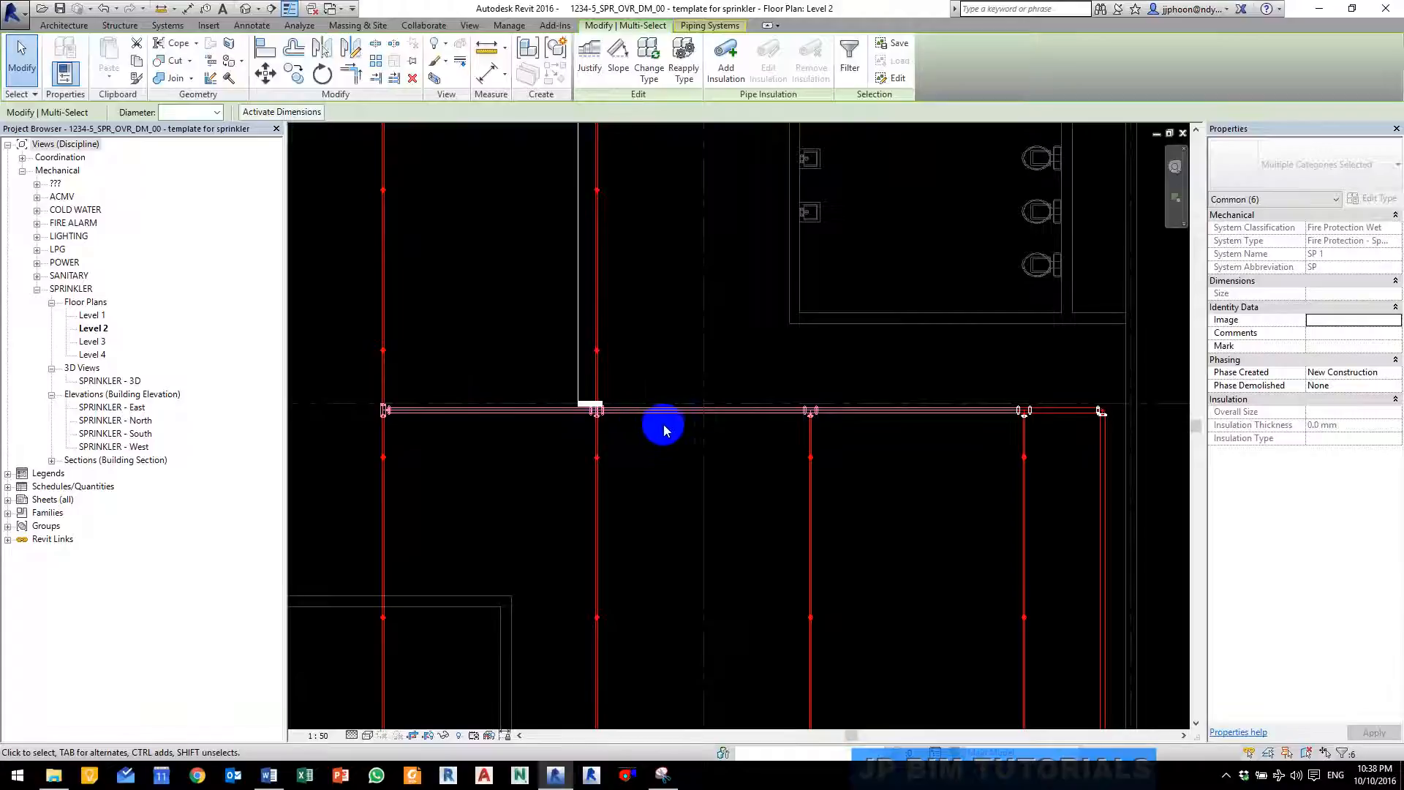
click(758, 457)
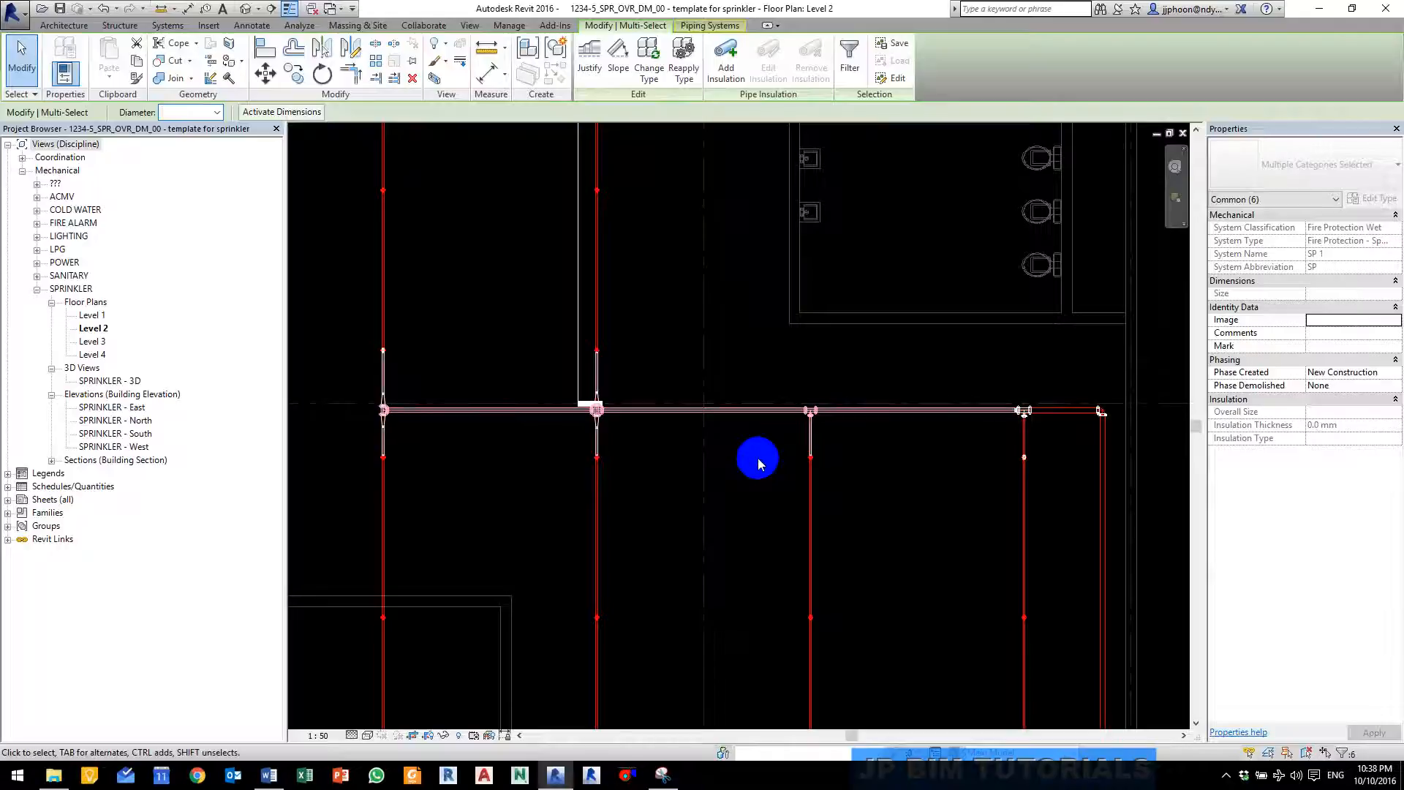
click(553, 444)
Step: Set the main pipe segment between the first and second columns, together with the first column's tee, to 50 mm diameter
scroll(545, 420, up, 3)
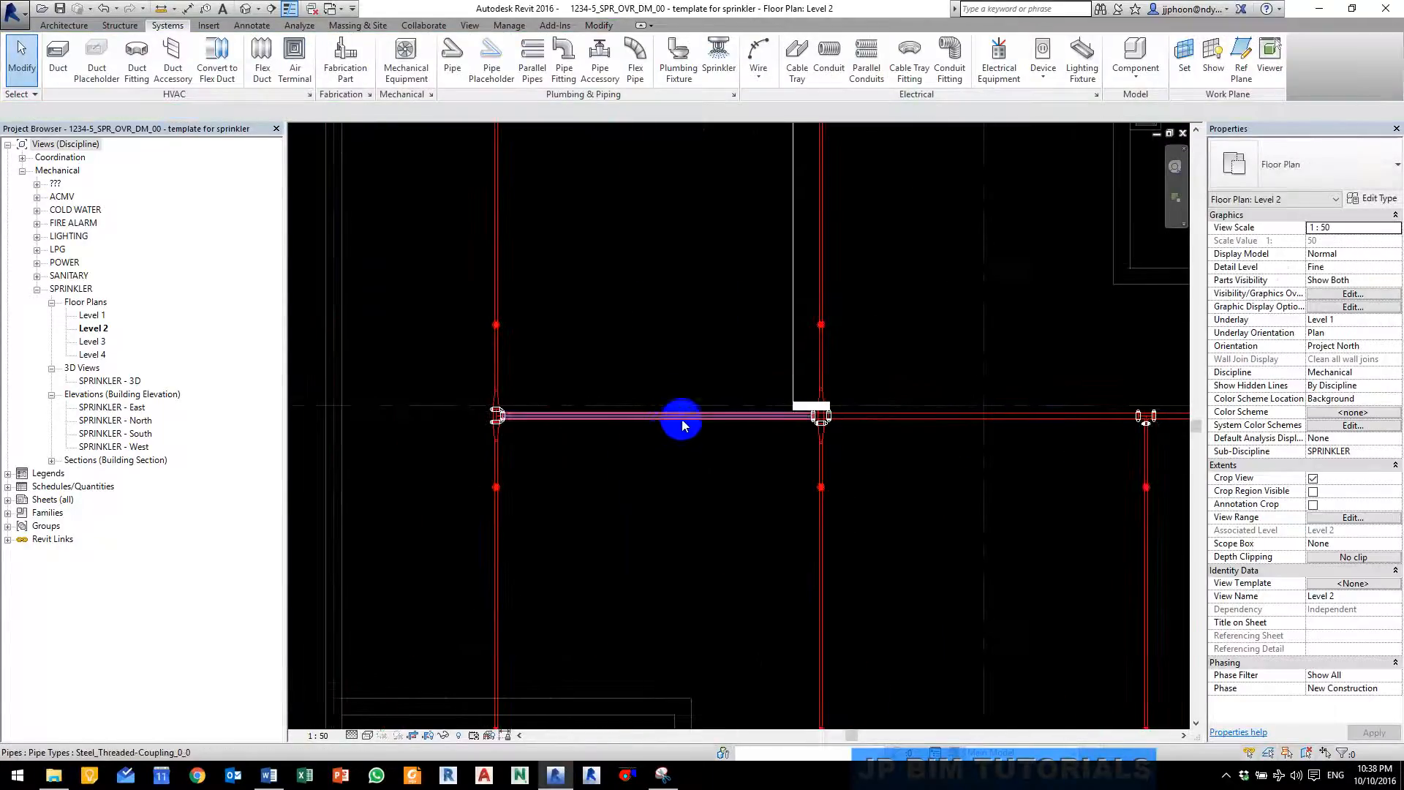
click(693, 419)
scroll(486, 420, up, 4)
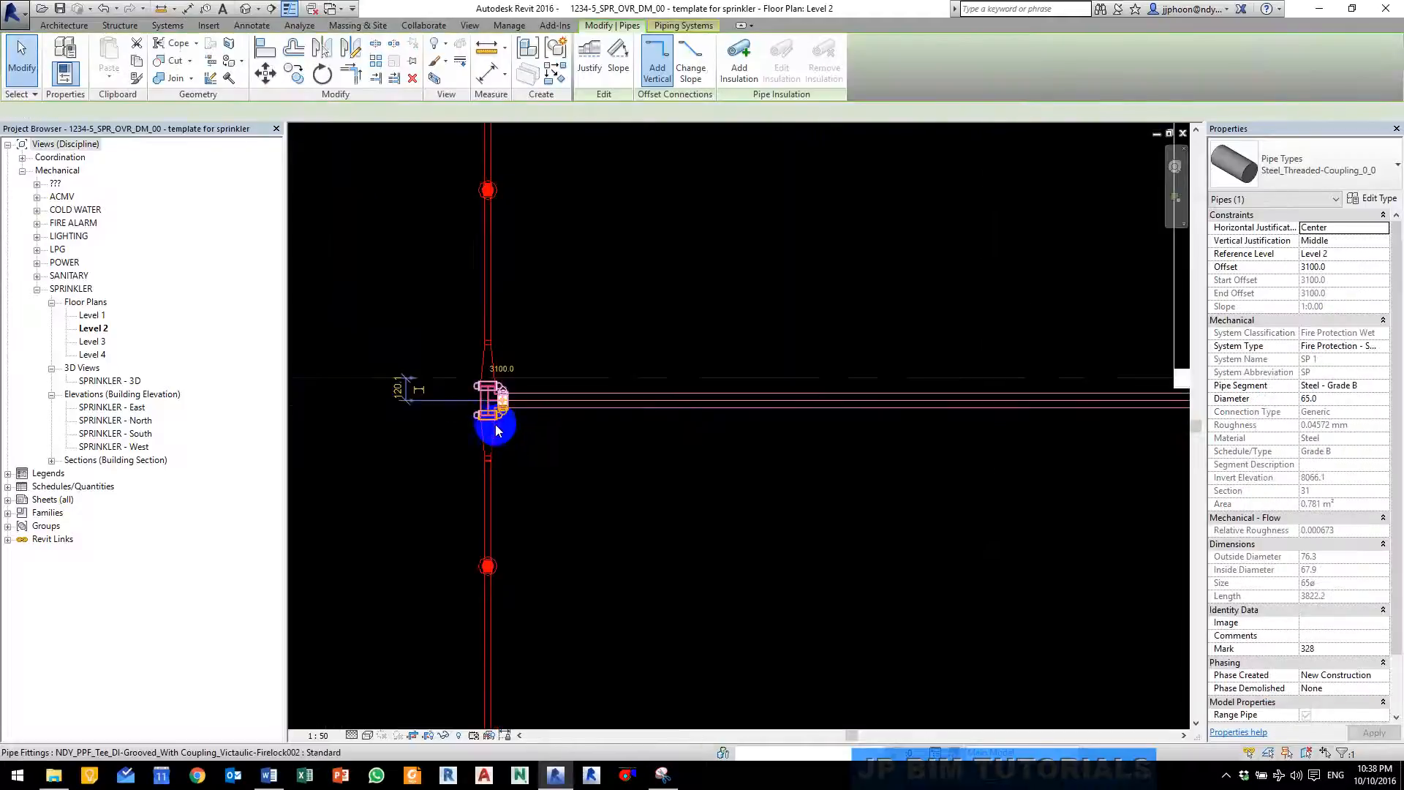
ctrl+click(541, 403)
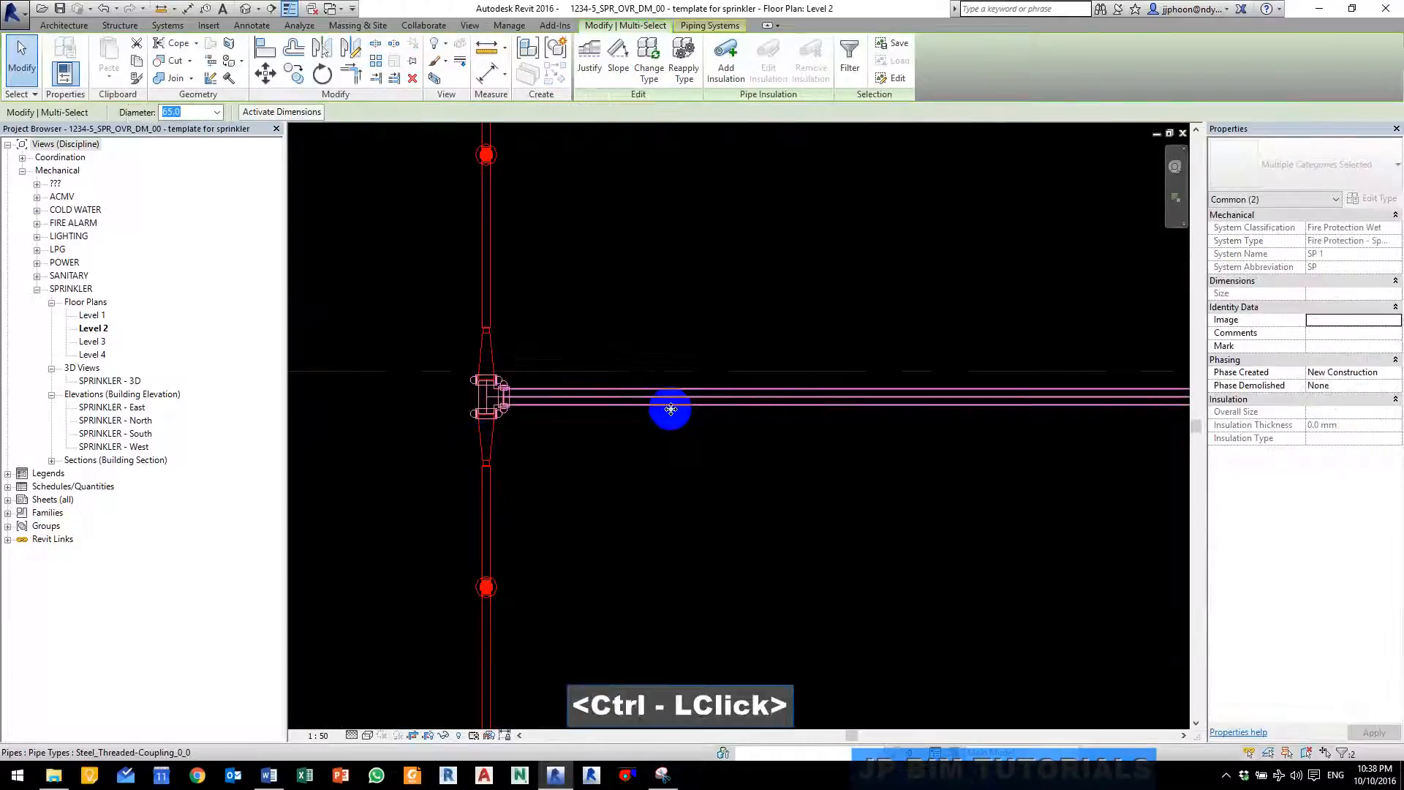
scroll(666, 410, down, 3)
middle_drag(727, 441, 638, 471)
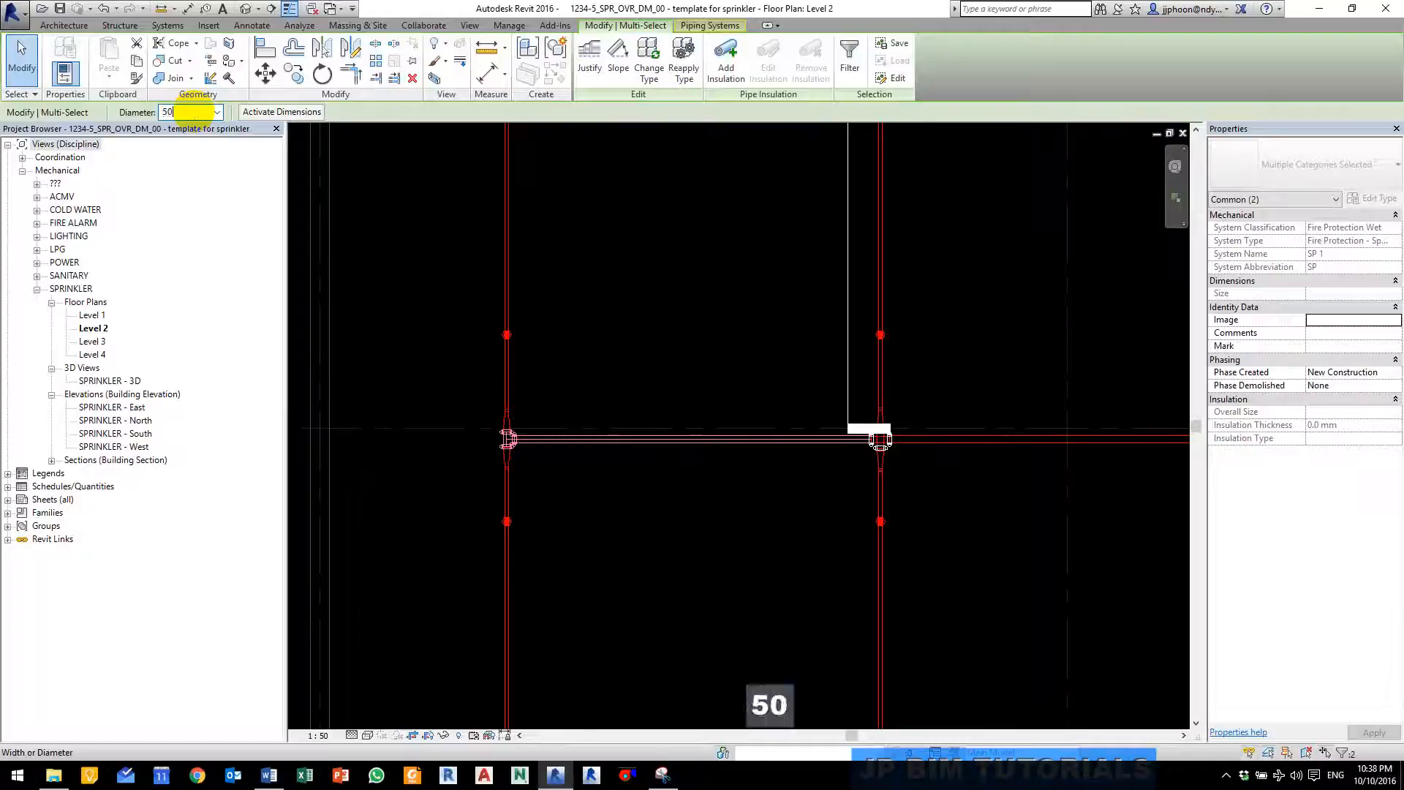
click(648, 303)
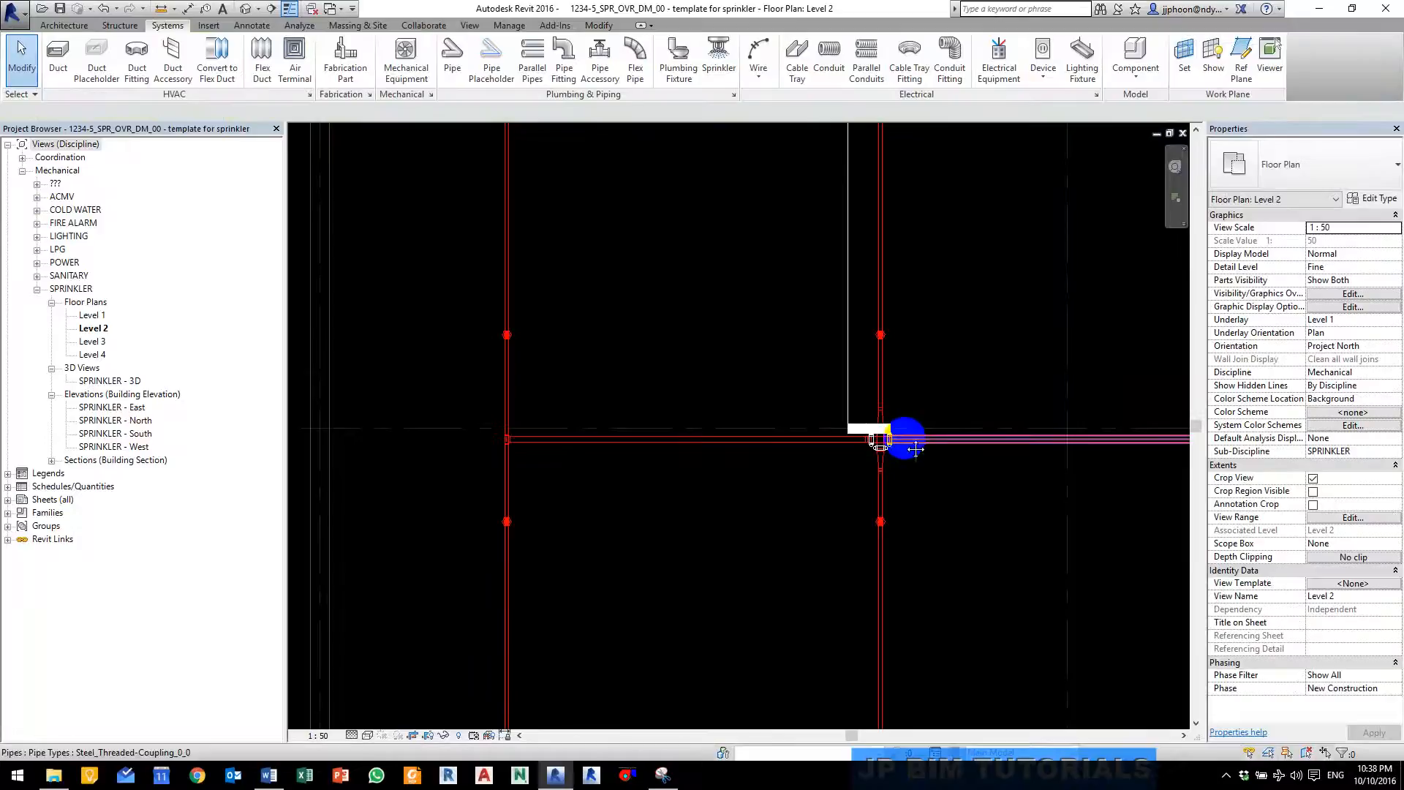
Step: Delete the section marker beside the second sprinkler column along with its Section 1 view
middle_drag(899, 436, 613, 436)
click(574, 388)
scroll(674, 282, down, 2)
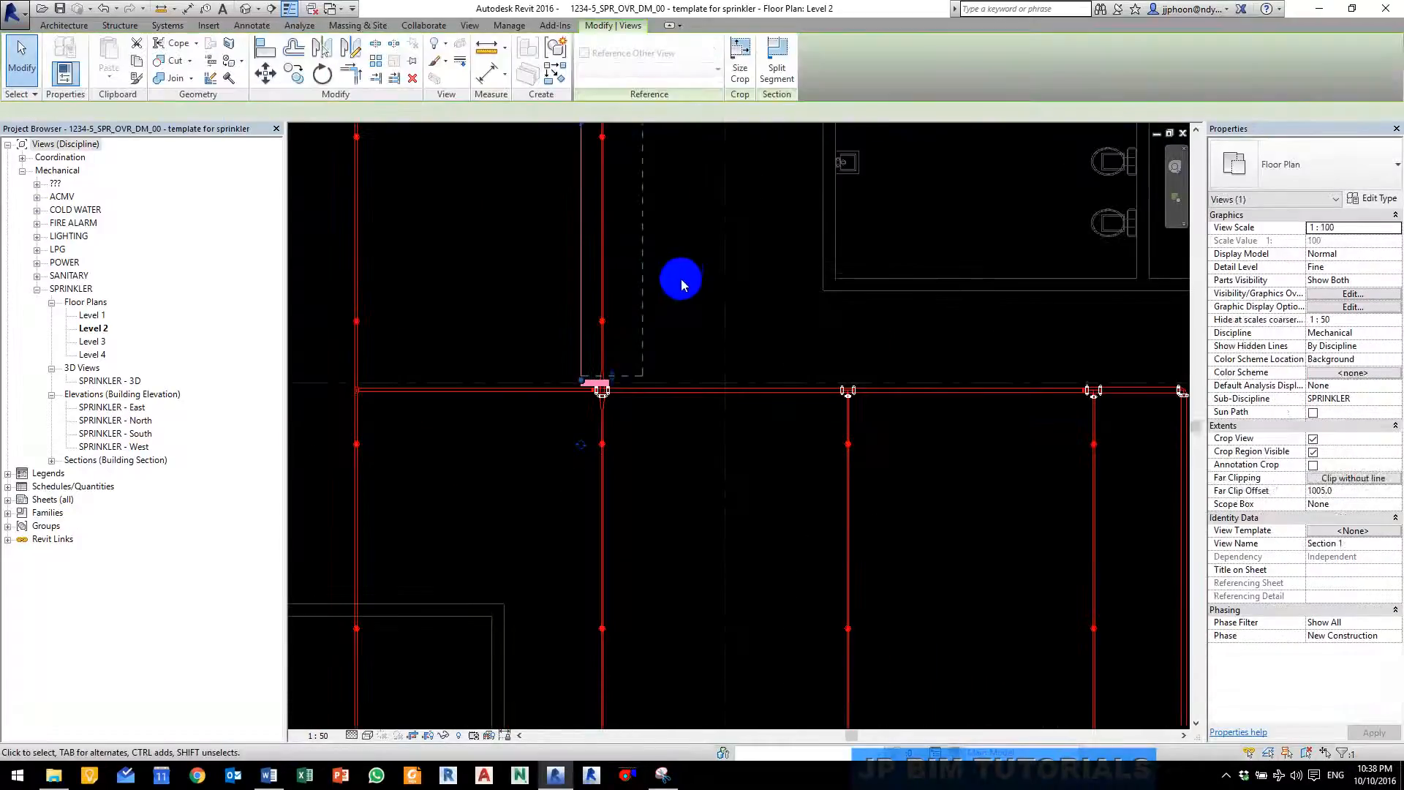
middle_drag(674, 283, 627, 385)
key(Delete)
key(Return)
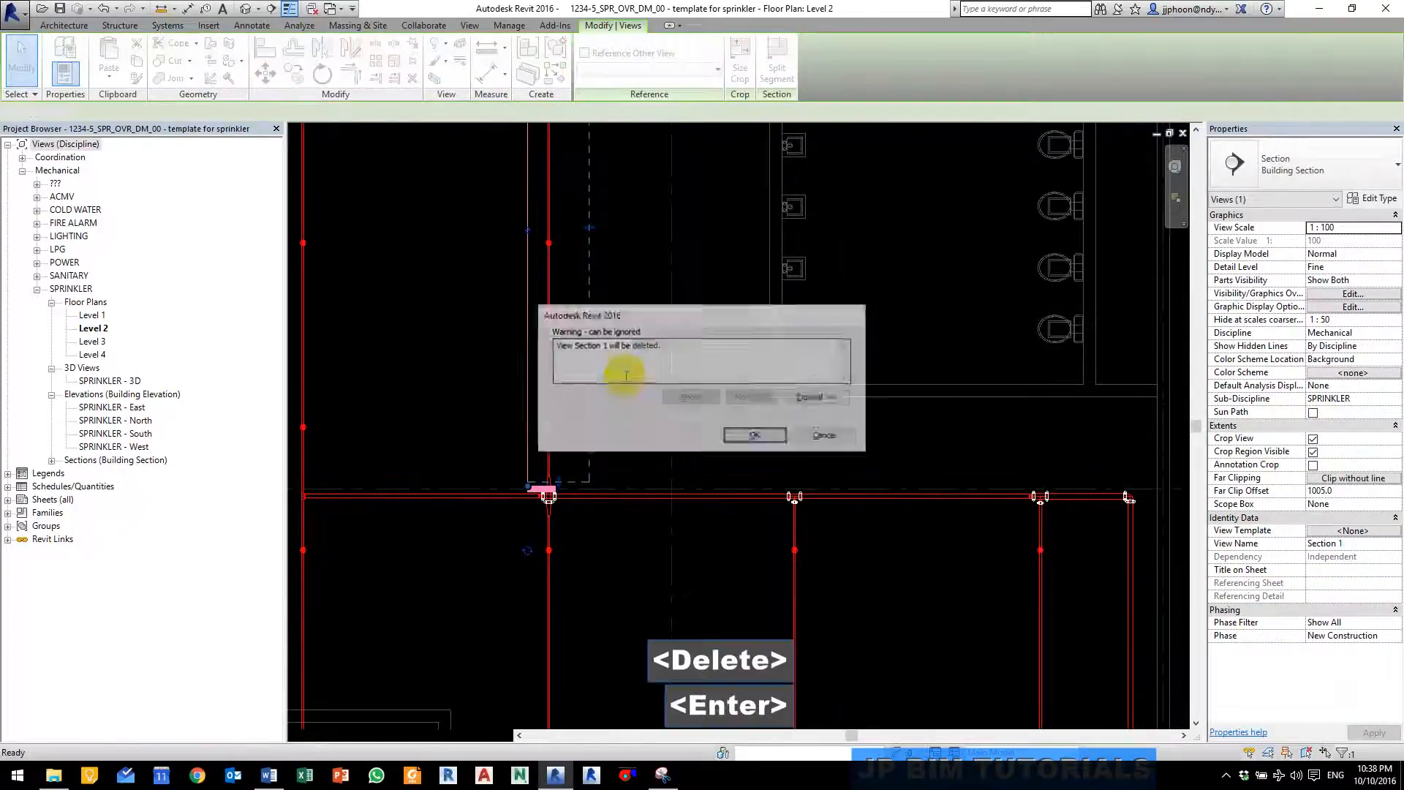
Step: Review the connected sprinkler branches and the main pipe across the whole Level 2 plan
scroll(548, 590, up, 3)
scroll(775, 516, down, 2)
middle_drag(774, 511, 722, 462)
scroll(813, 485, down, 1)
scroll(617, 488, down, 1)
scroll(603, 490, down, 1)
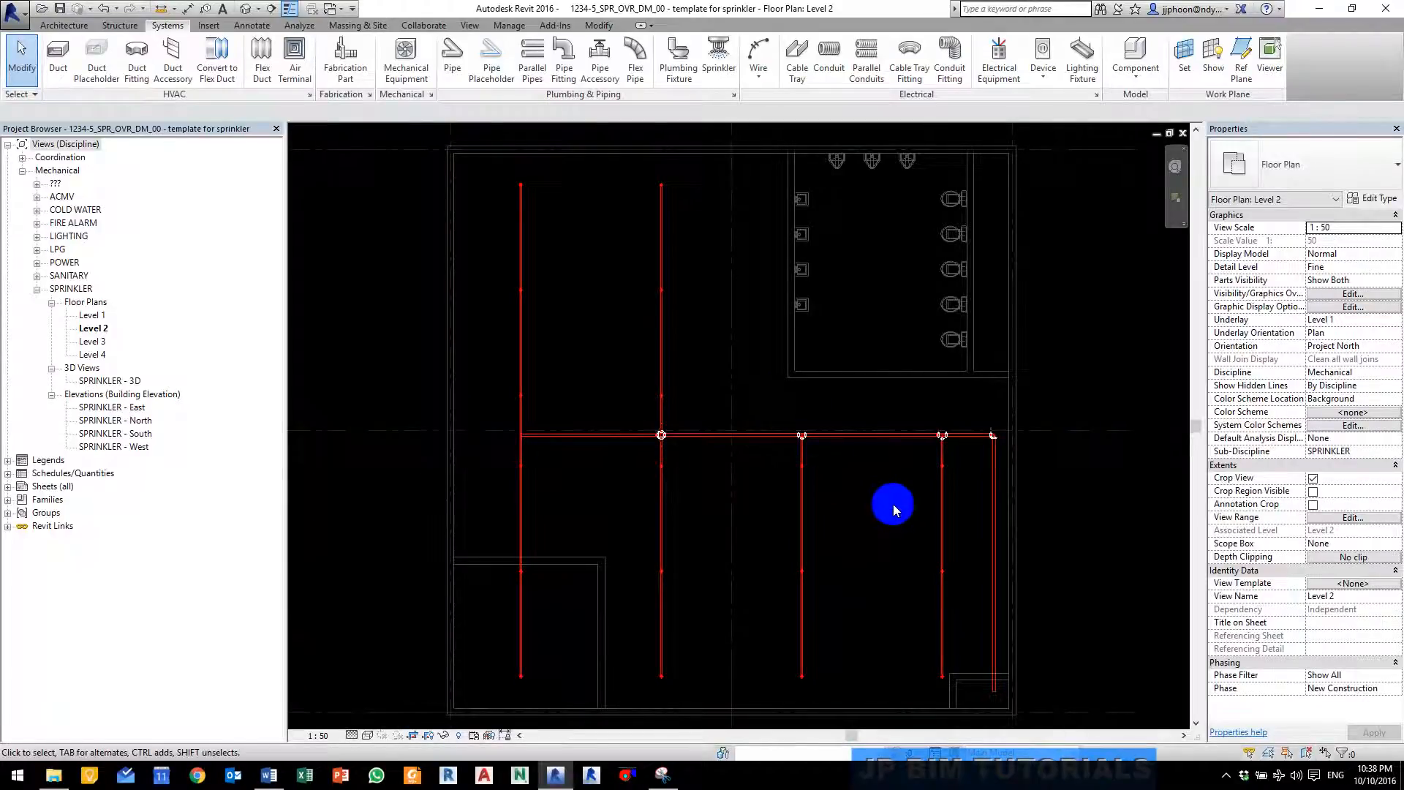
middle_drag(893, 503, 857, 489)
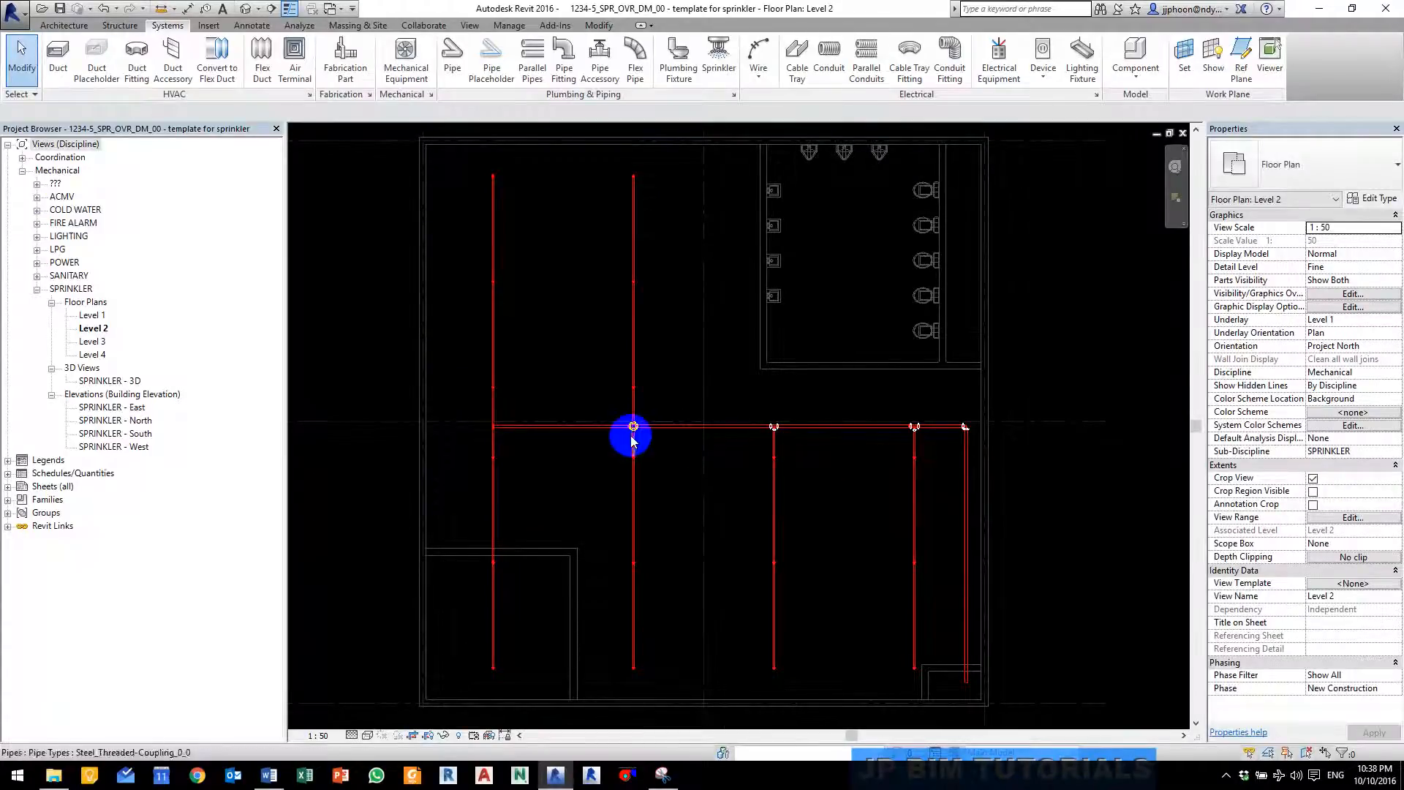
scroll(618, 446, up, 1)
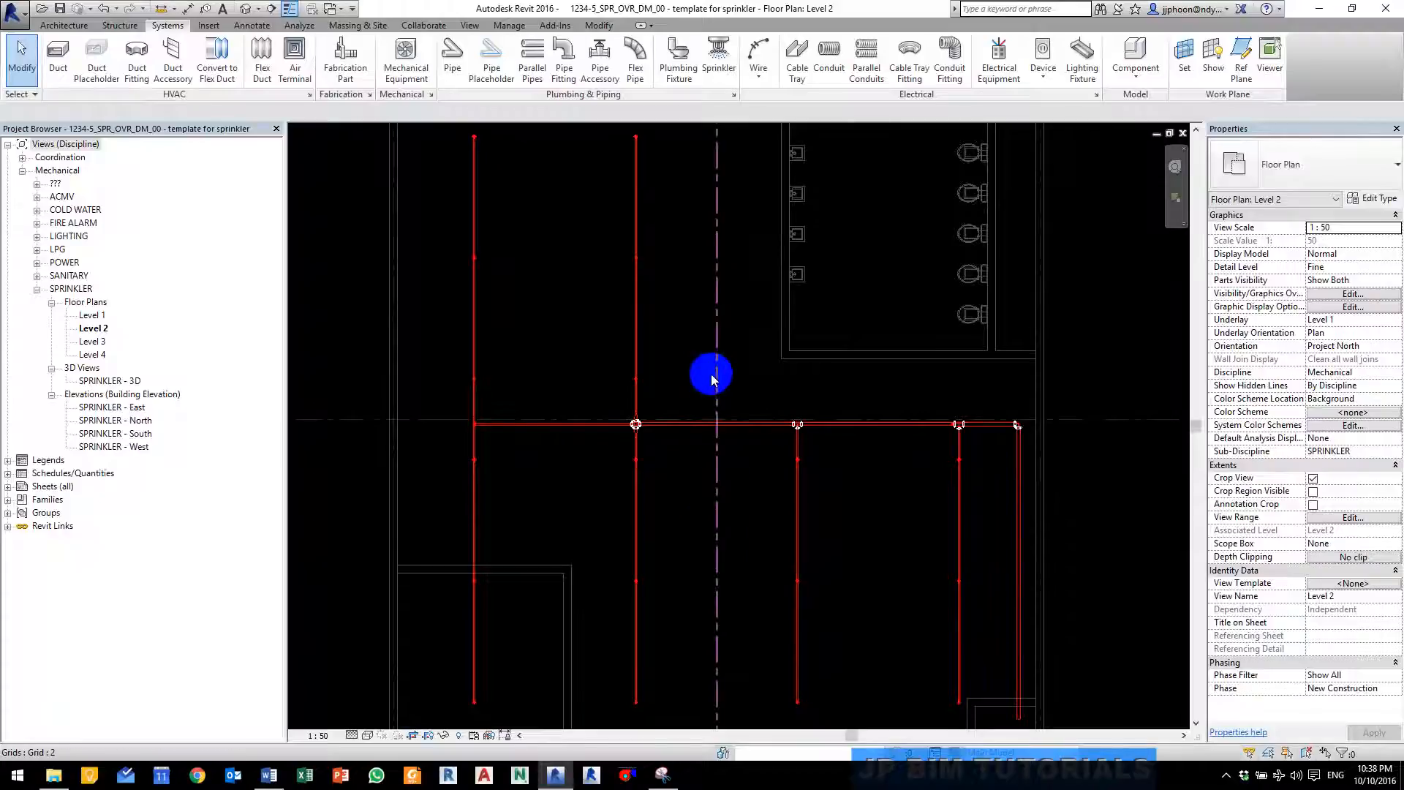
Step: Set up Tag by Category without a leader and change the Level 2 view scale to 1:200
key(t)
key(g)
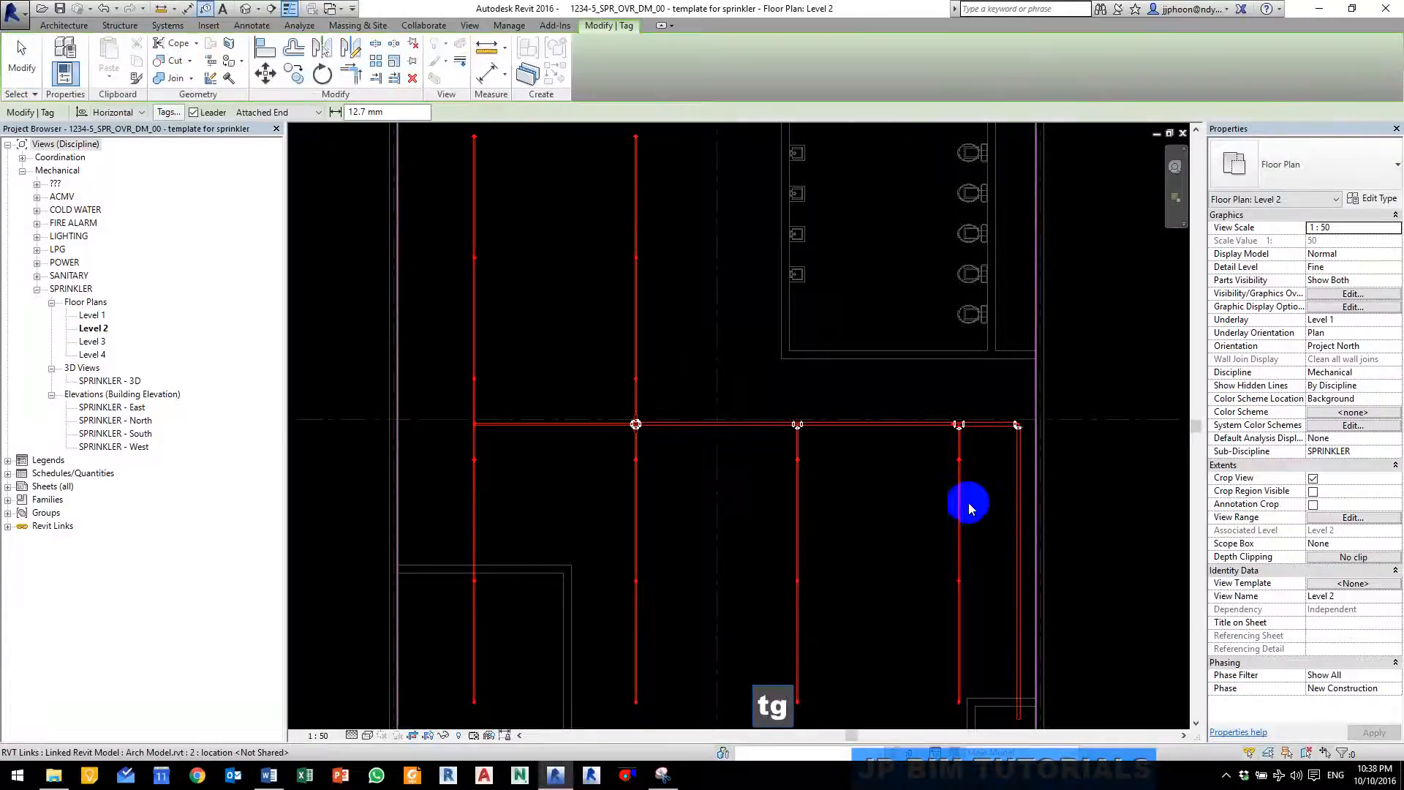
click(195, 113)
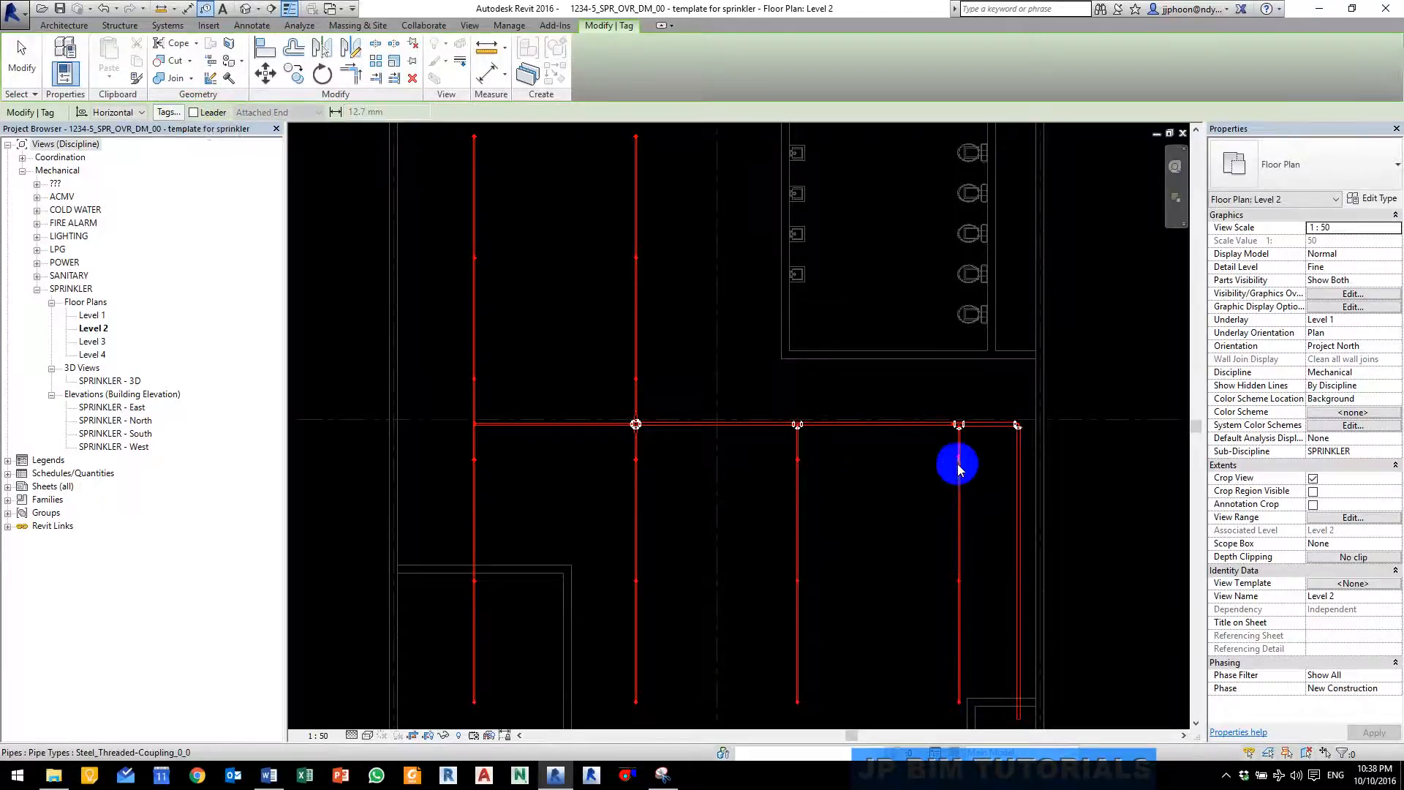
click(316, 737)
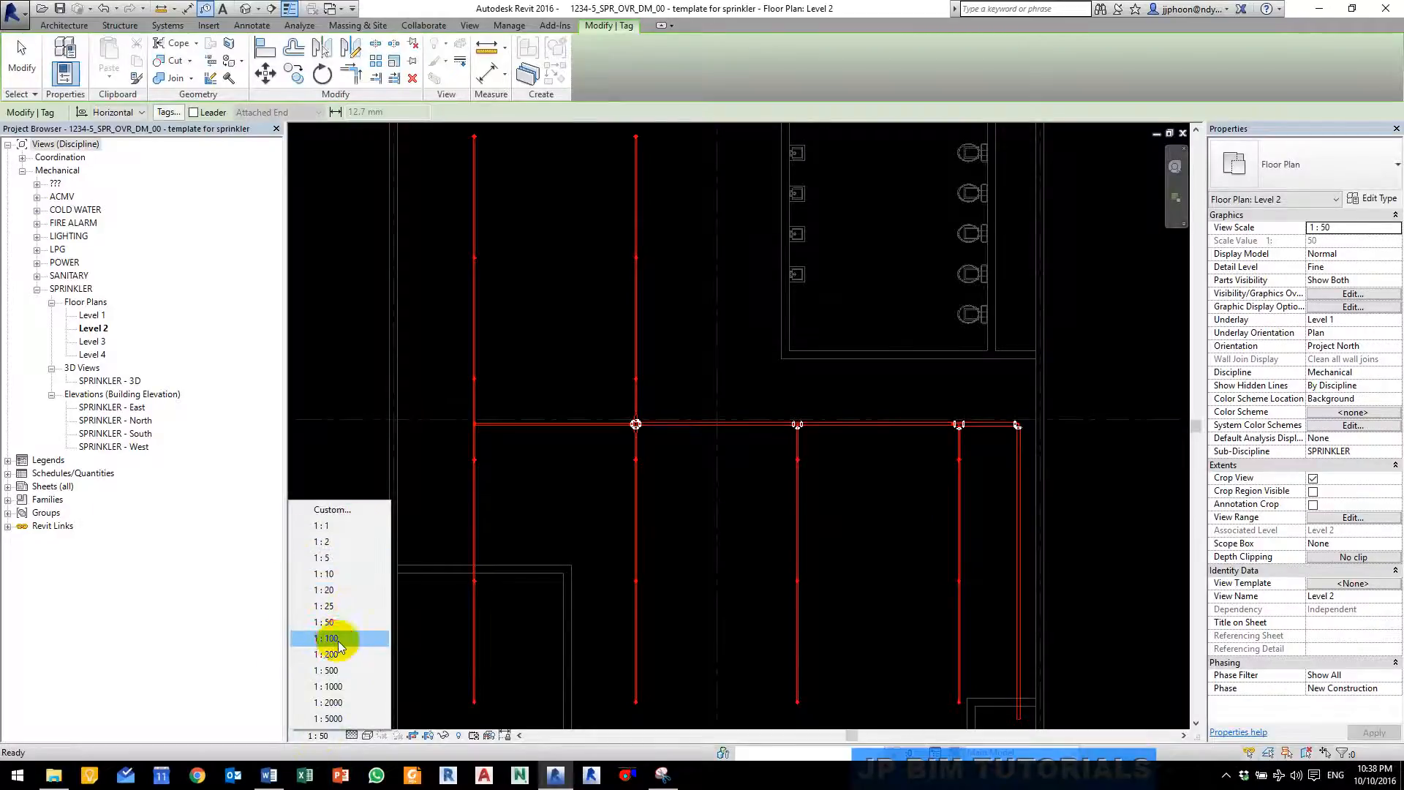
click(333, 639)
scroll(998, 512, up, 4)
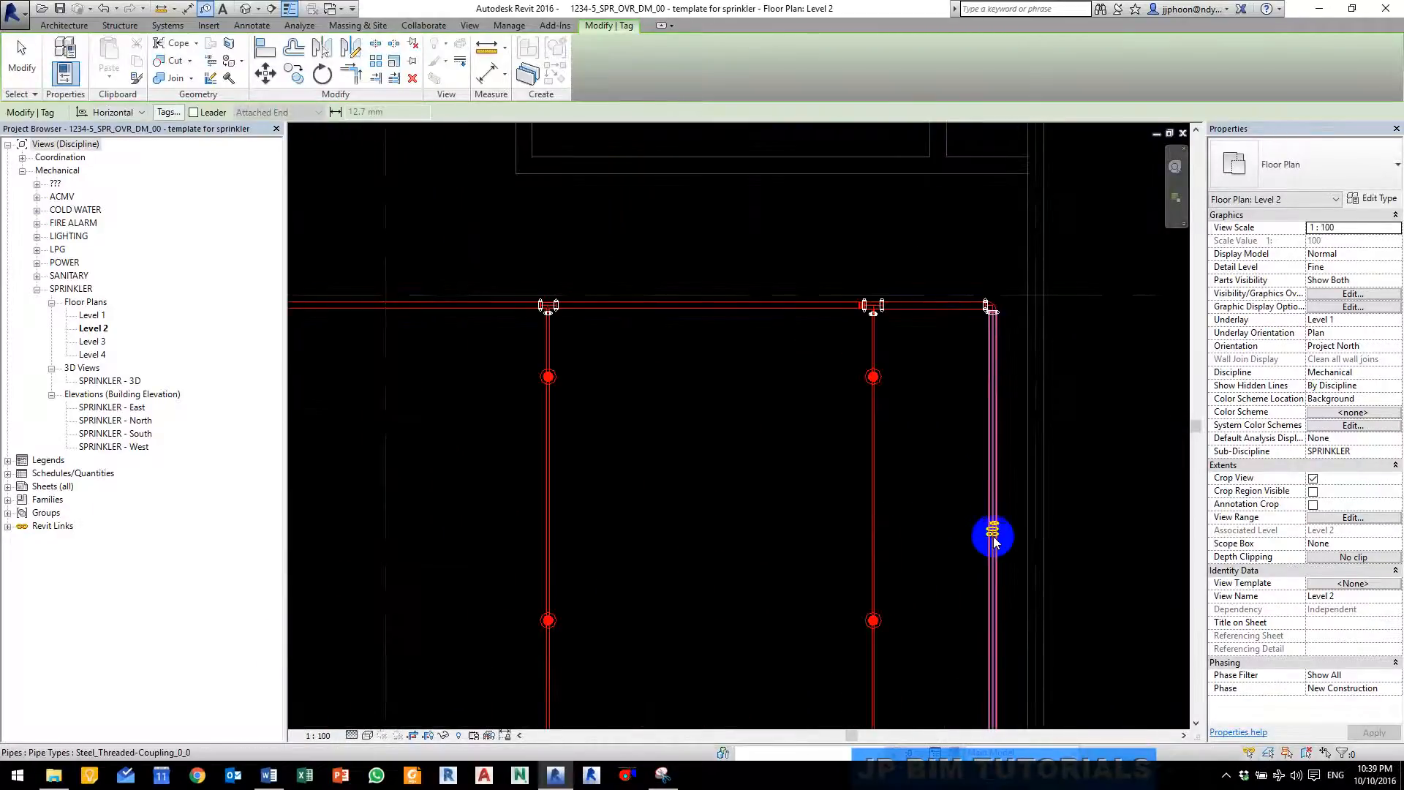
scroll(992, 545, down, 3)
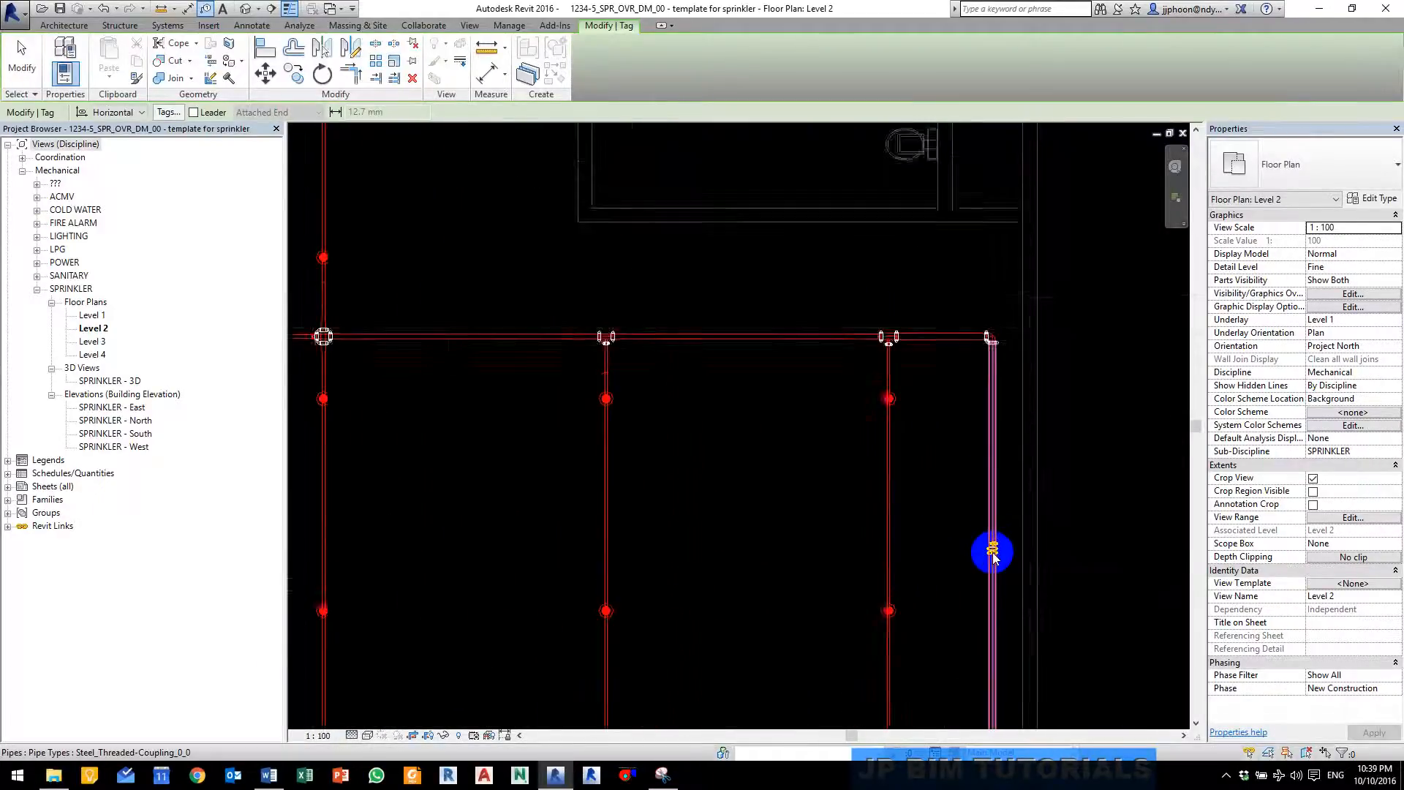
click(322, 735)
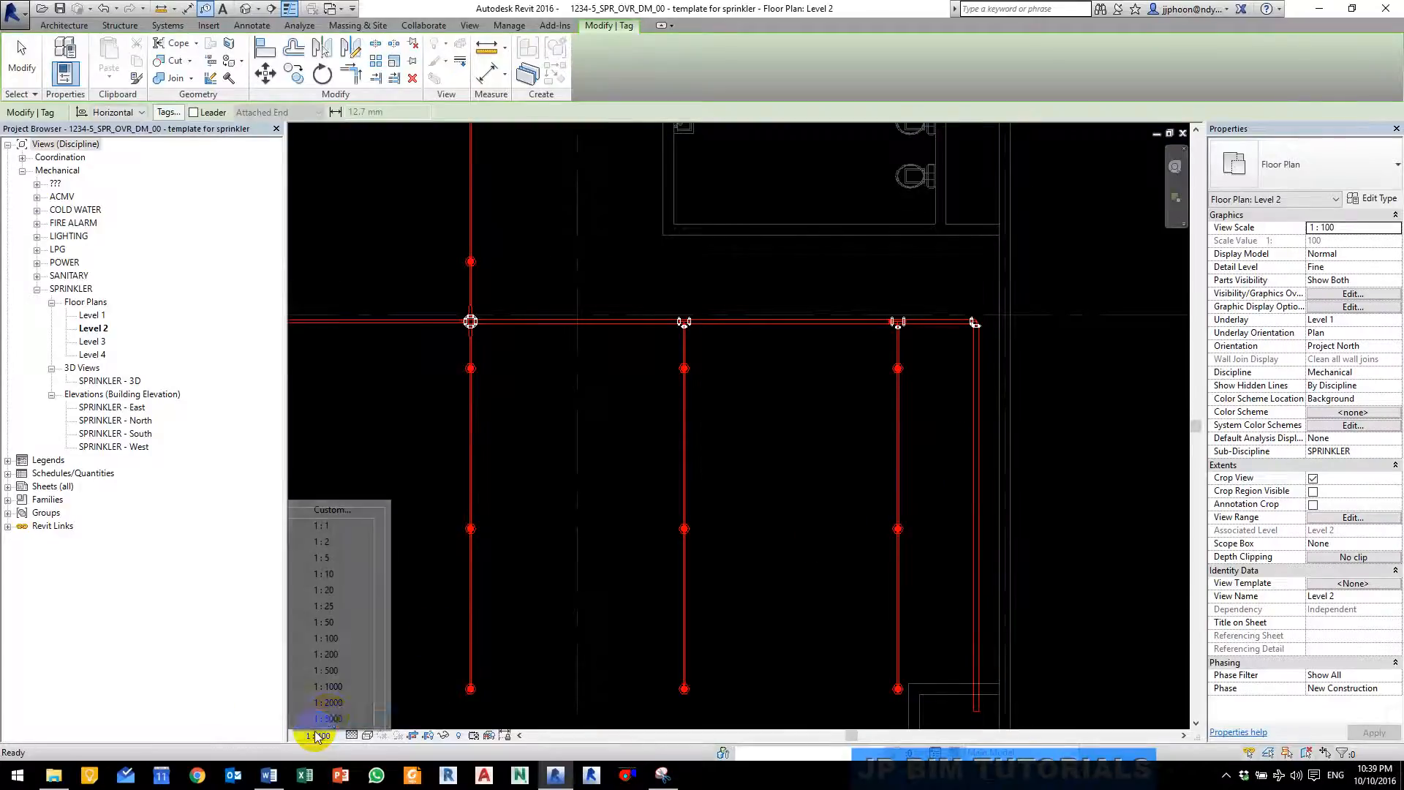
click(353, 654)
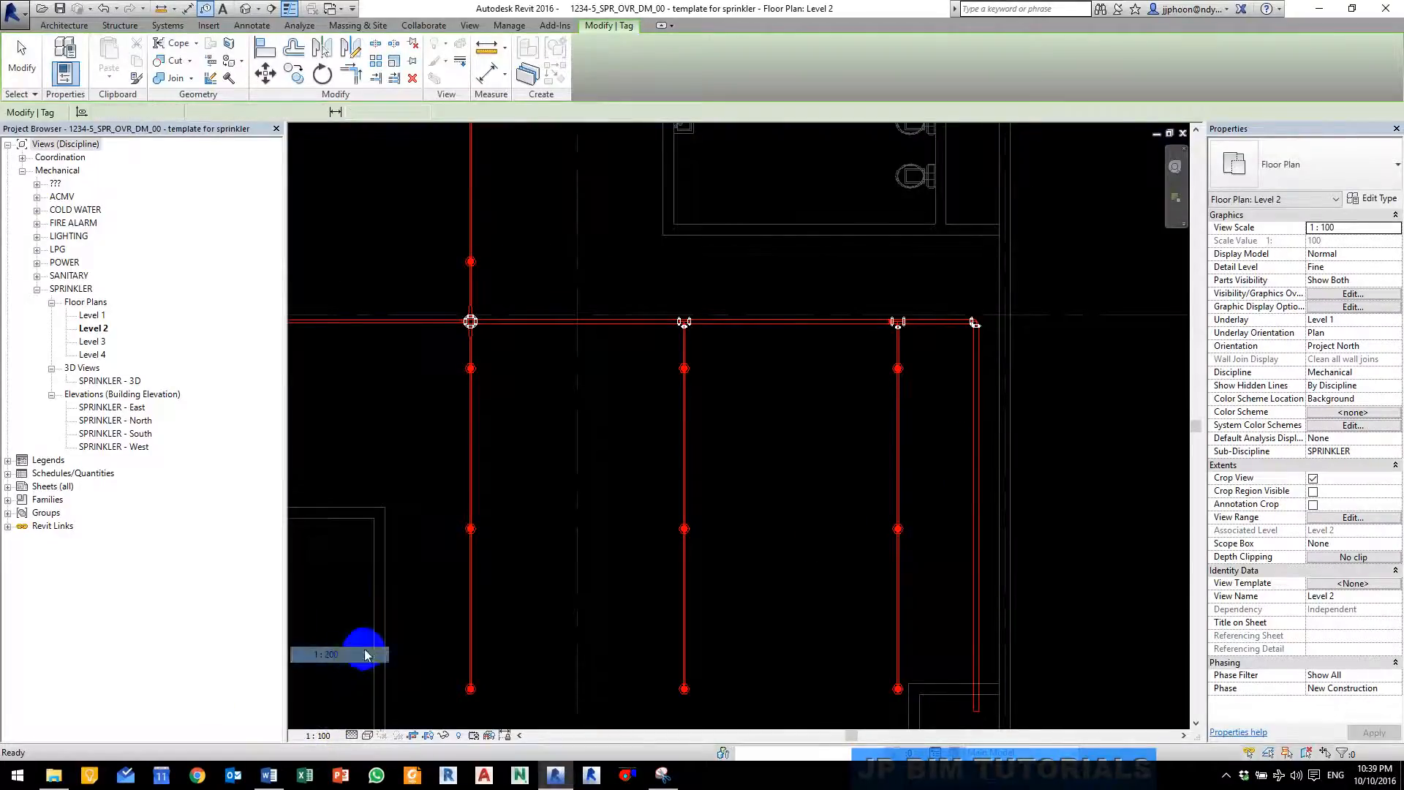
Step: Tag the size of the main pipe running down the east side and of the three pipe segments in the easternmost sprinkler column
click(976, 490)
scroll(931, 470, down, 2)
click(909, 567)
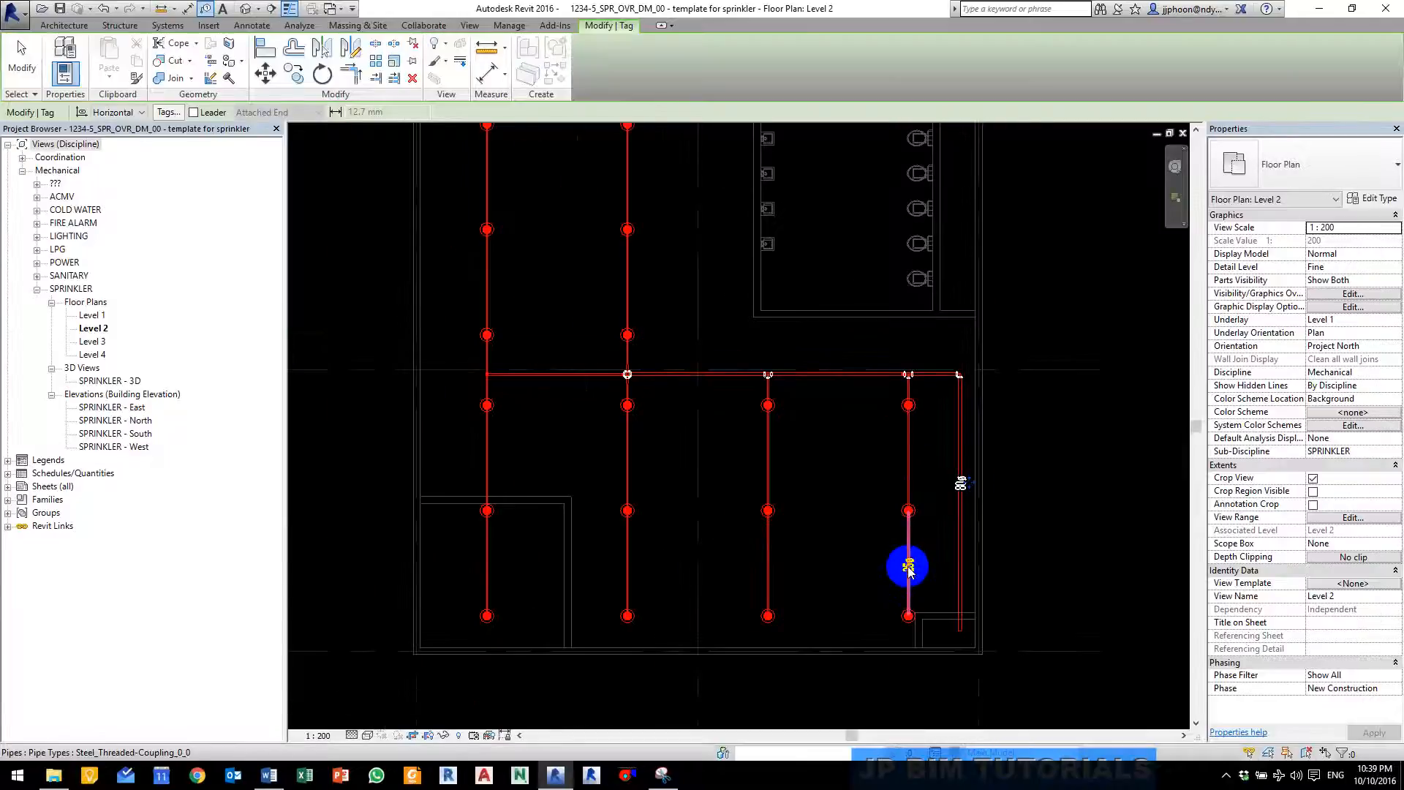
click(909, 449)
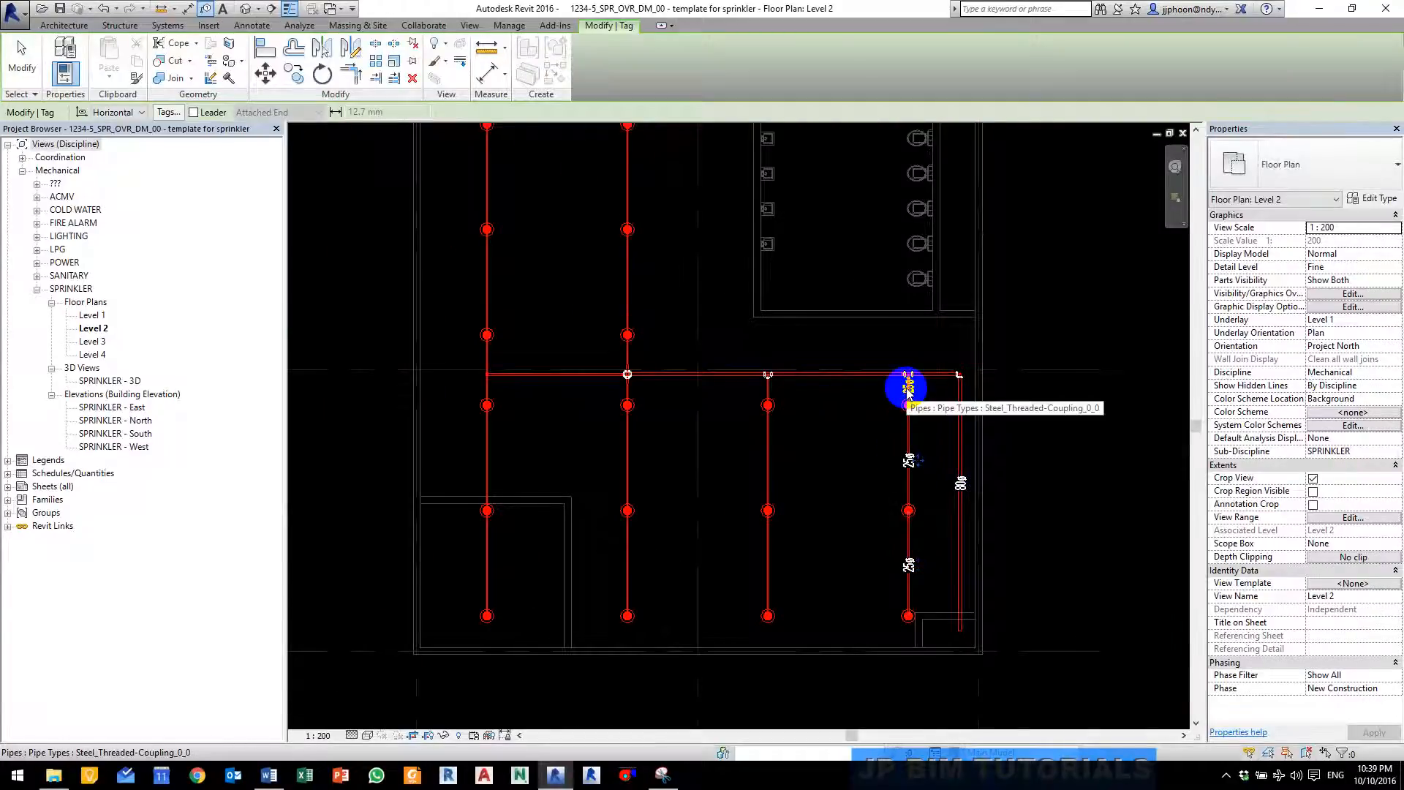
click(909, 386)
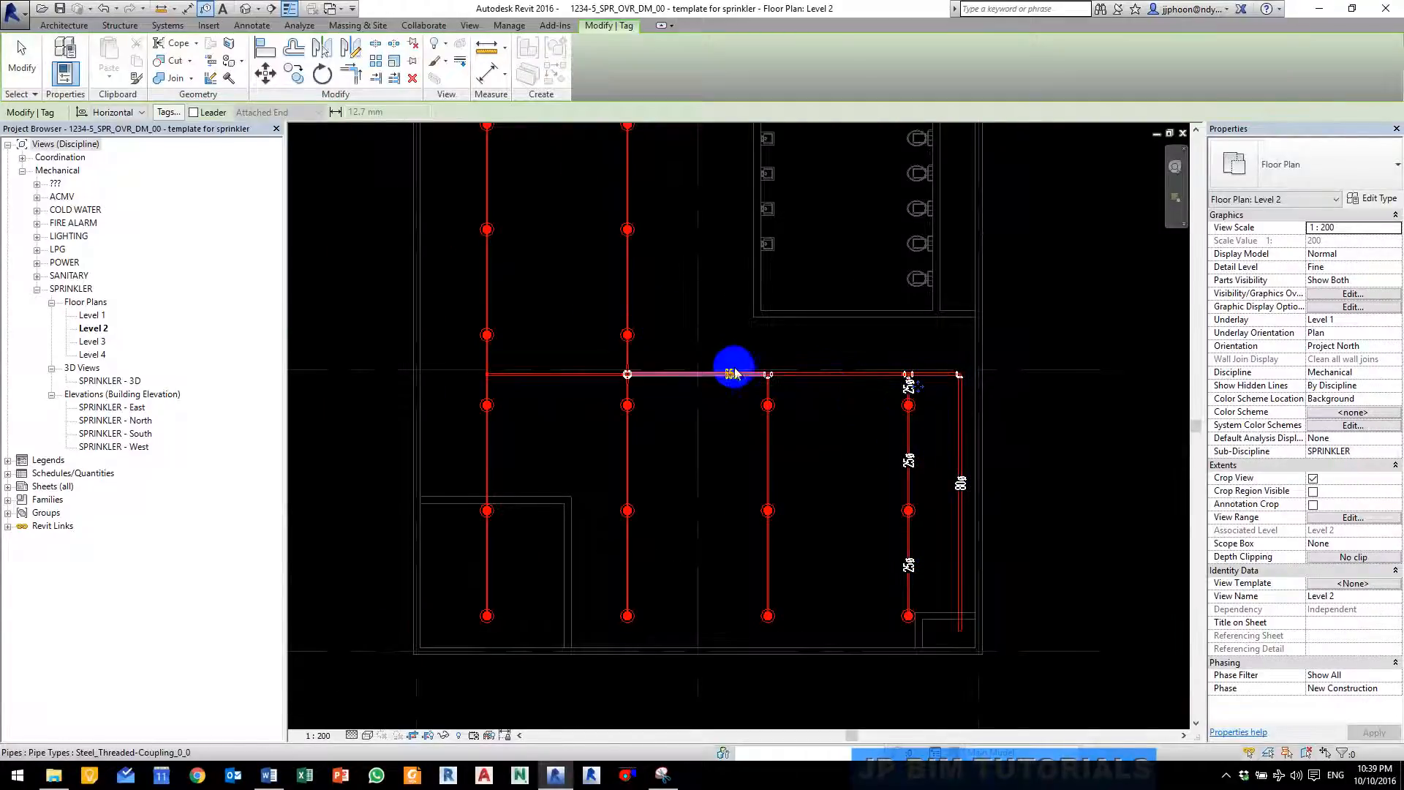
Step: Tag the sizes of the three horizontal main pipe segments between the four sprinkler columns
click(847, 375)
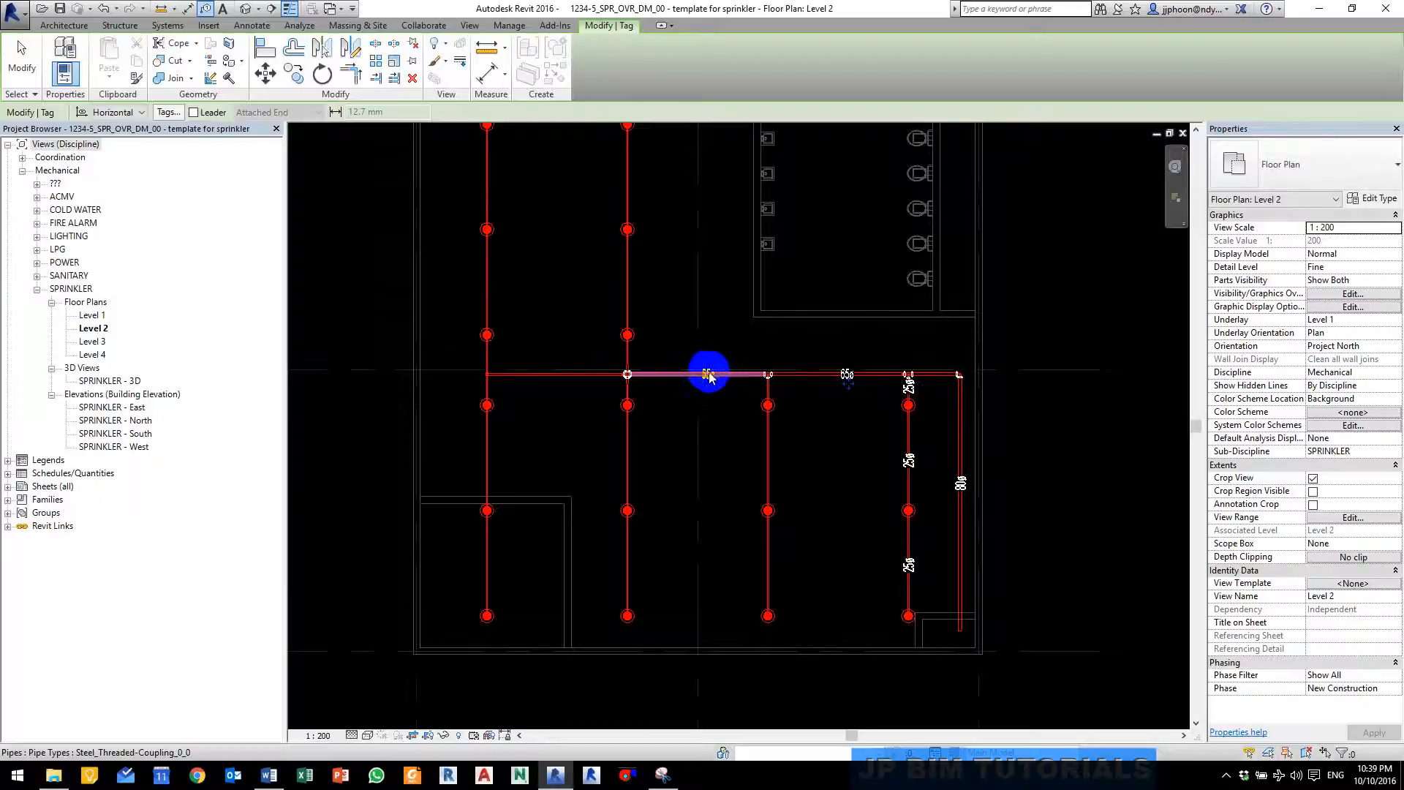
click(709, 375)
click(559, 376)
scroll(564, 377, down, 2)
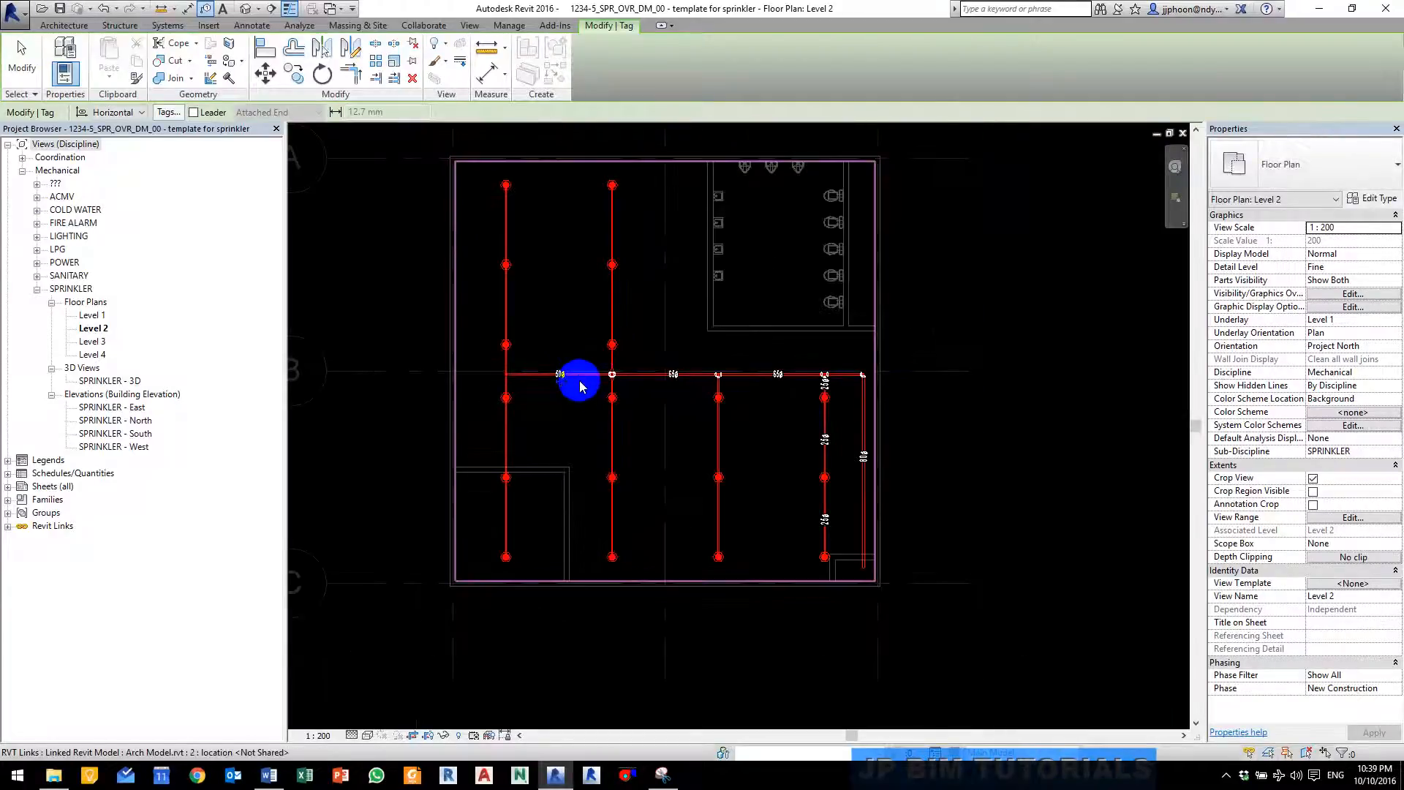
scroll(823, 386, up, 2)
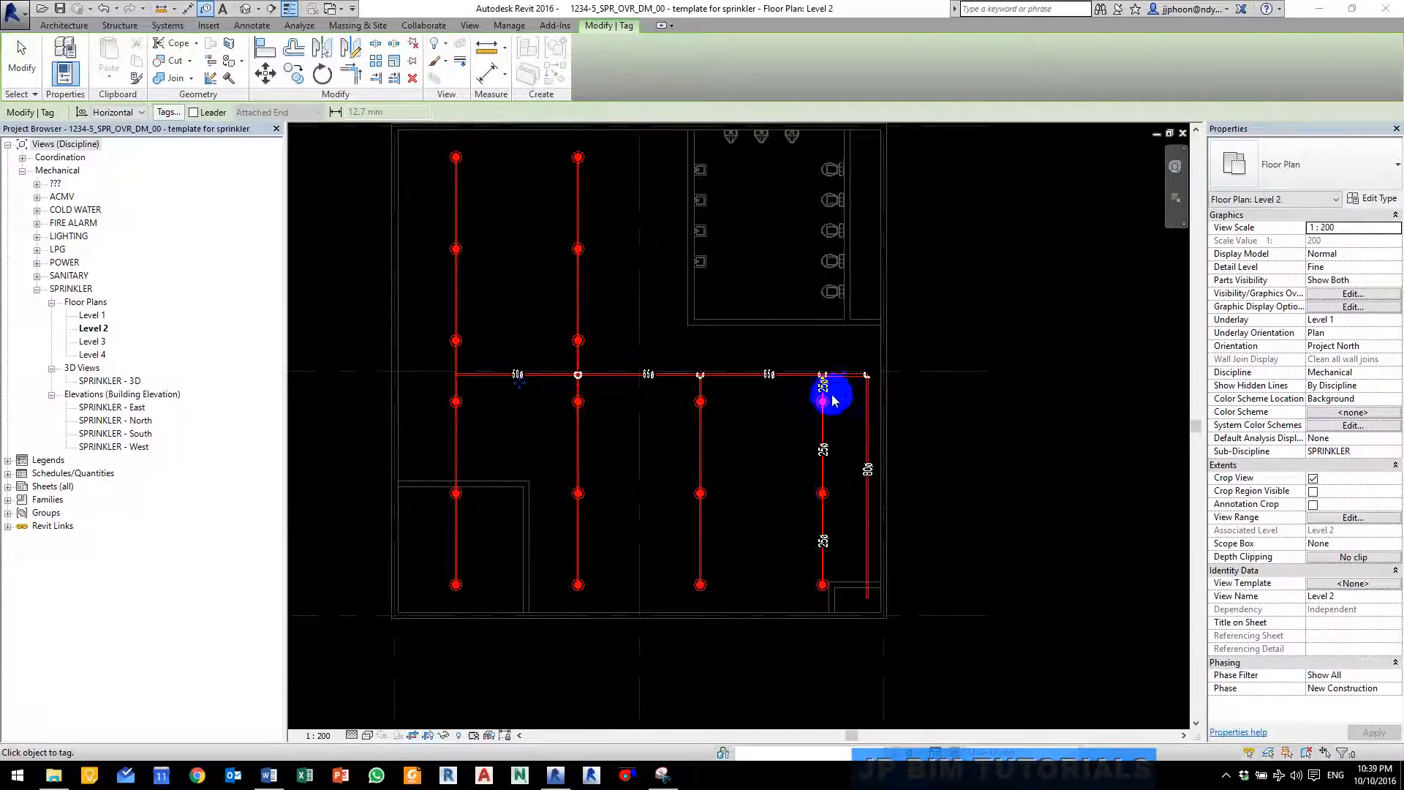
key(Escape)
key(Escape)
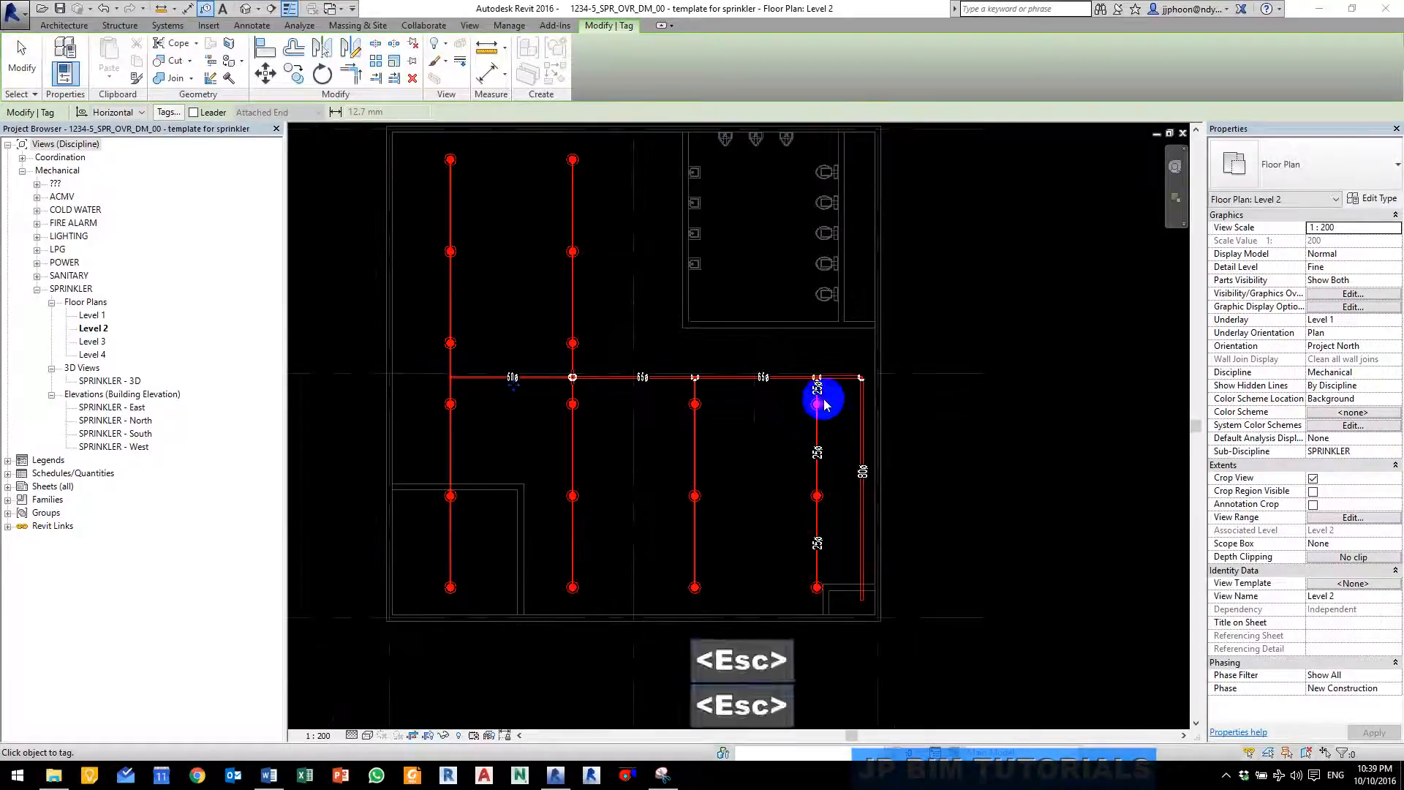
Step: Copy the three 25ø tags of the easternmost sprinkler column onto the matching pipes of the neighbouring third column
scroll(827, 380, up, 2)
scroll(783, 285, up, 1)
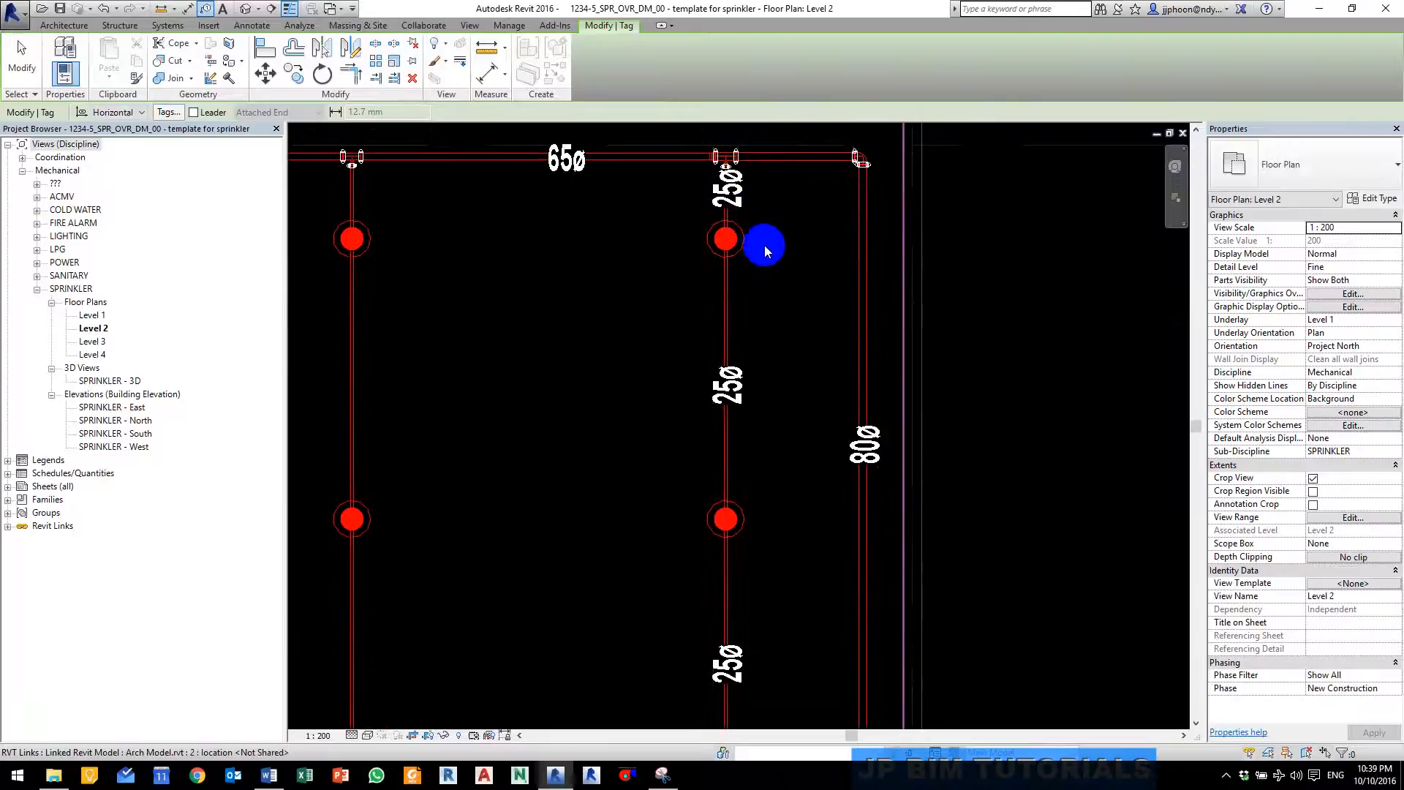
key(Escape)
key(Escape)
click(743, 199)
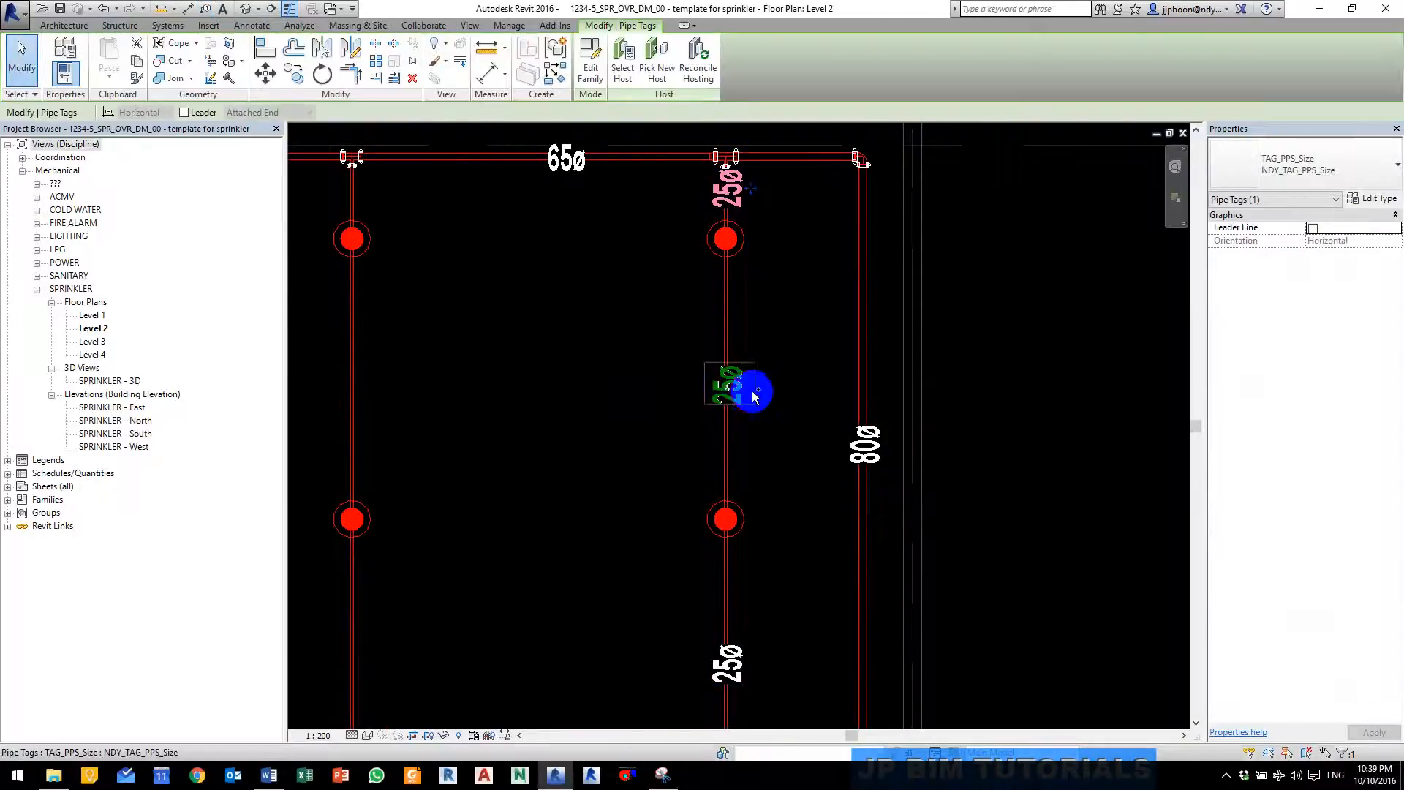
ctrl+click(746, 648)
scroll(793, 451, down, 2)
middle_drag(793, 594, 841, 435)
key(c)
key(c)
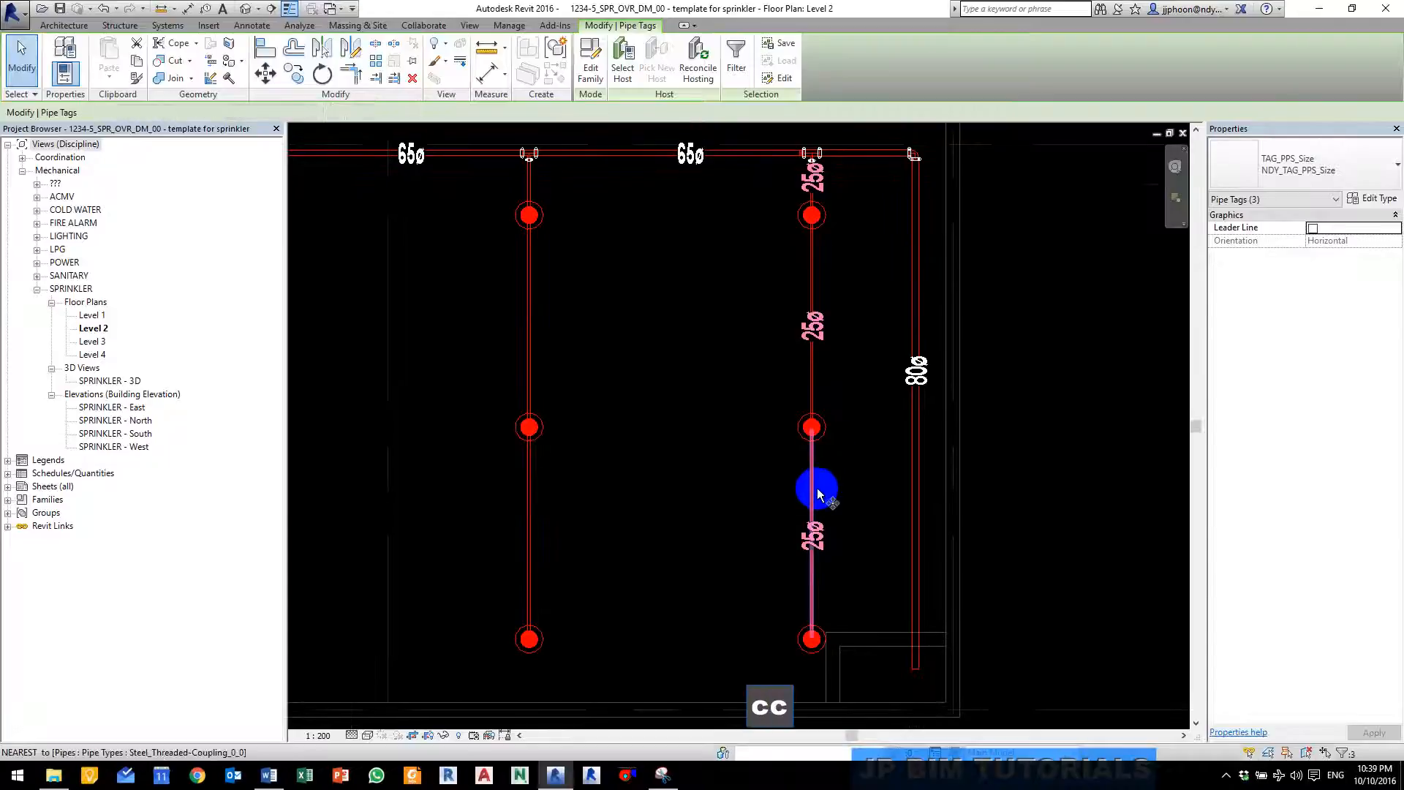
scroll(812, 489, up, 5)
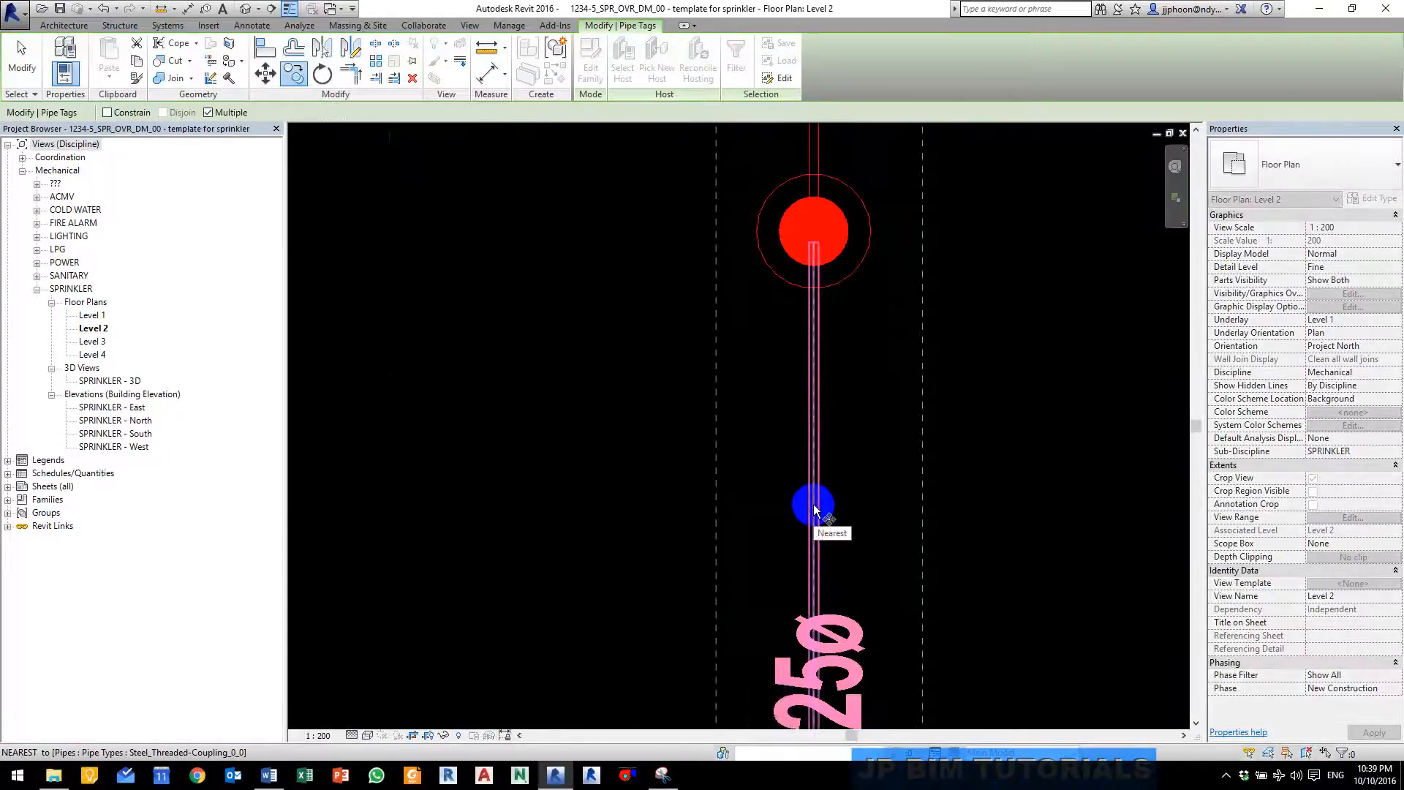
click(814, 505)
scroll(814, 504, down, 3)
middle_drag(464, 502, 643, 483)
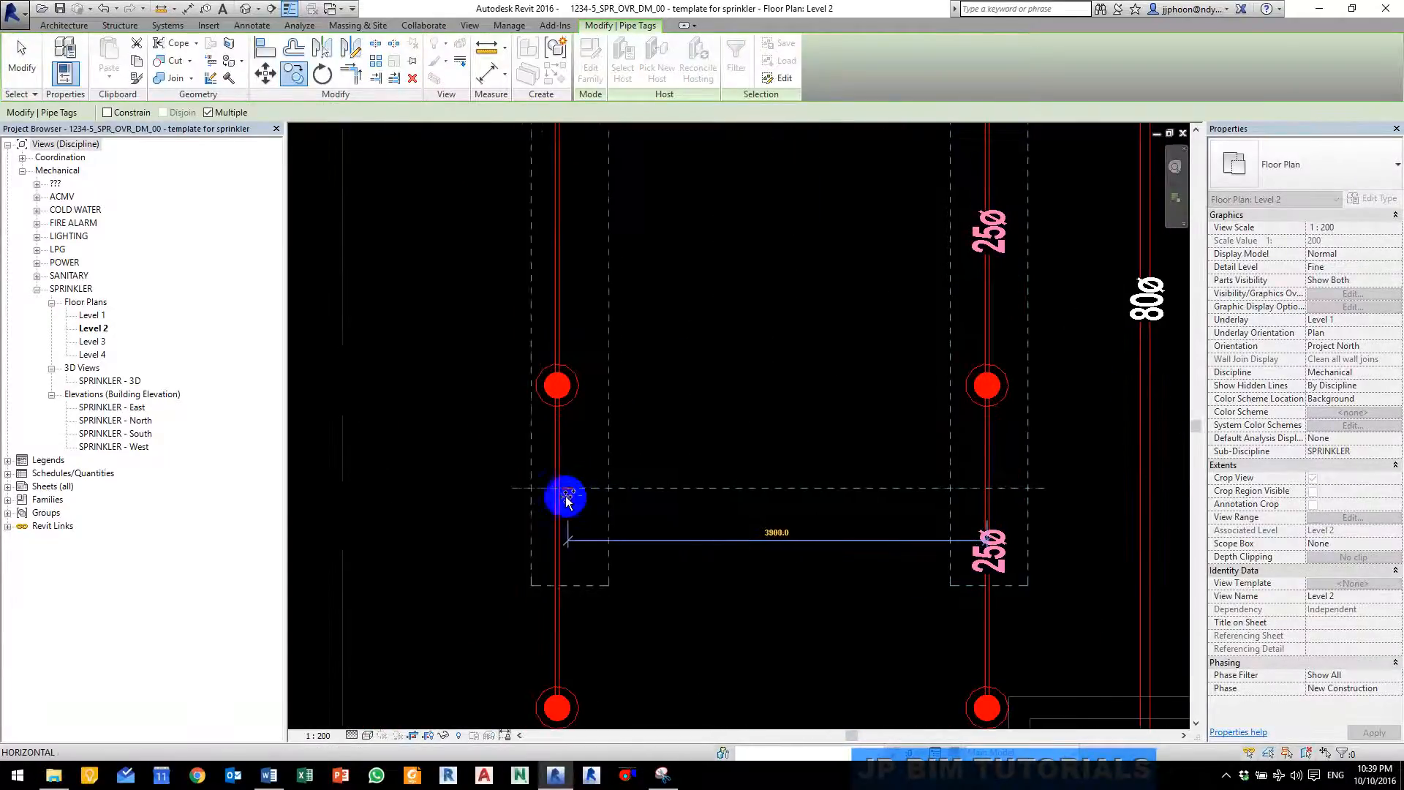
Step: Place further copies of the three 25ø tags on the second and first columns' branches below the main pipe
scroll(573, 480, down, 3)
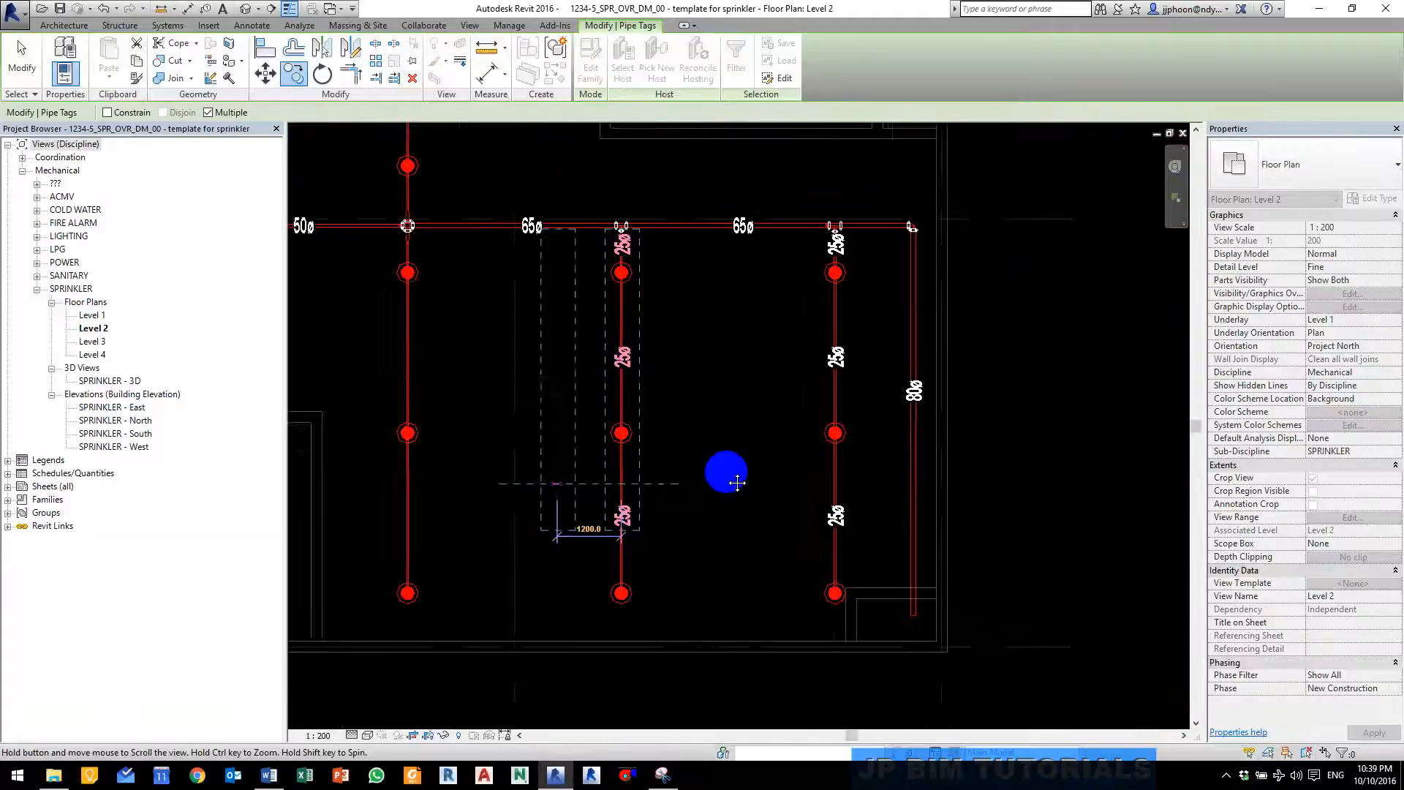
scroll(727, 476, up, 2)
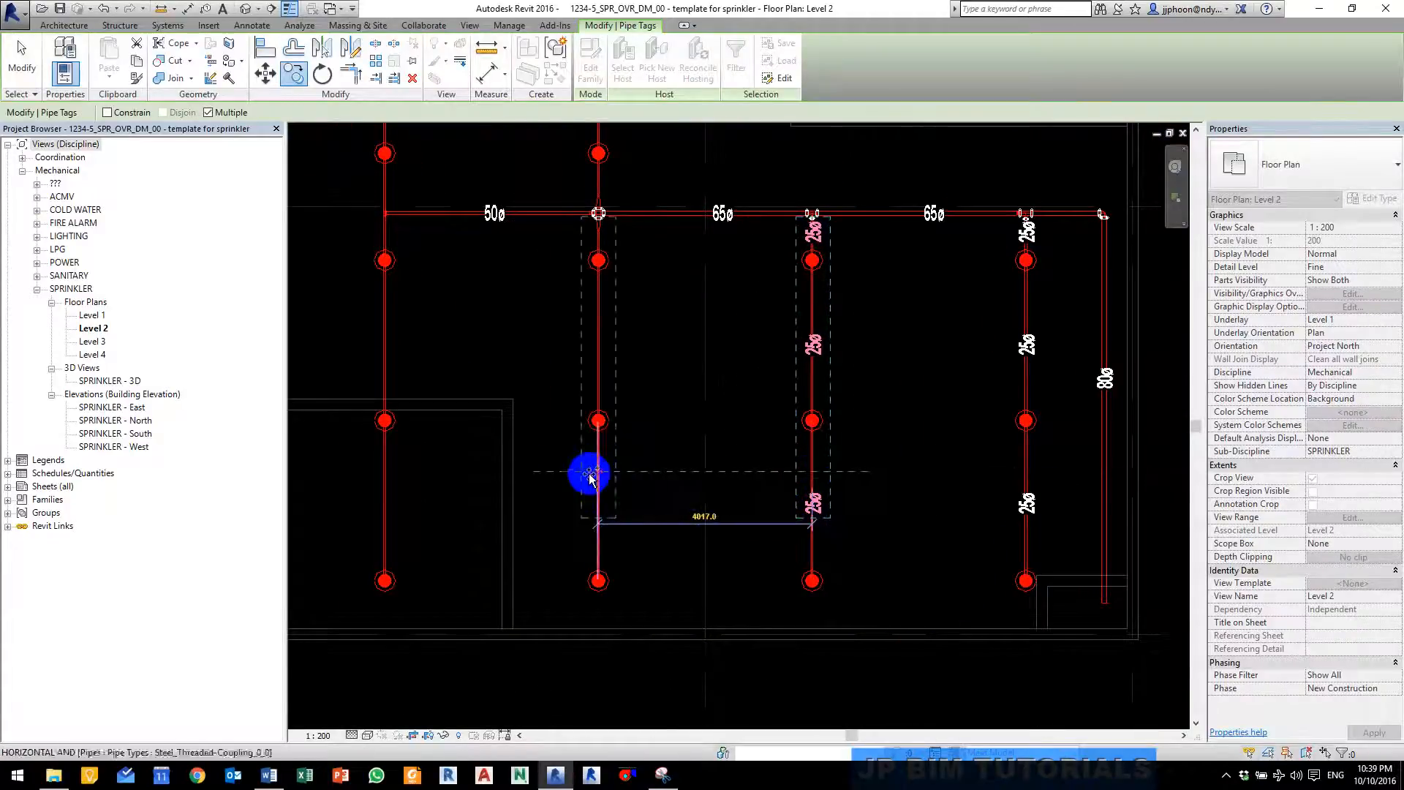
scroll(590, 474, up, 3)
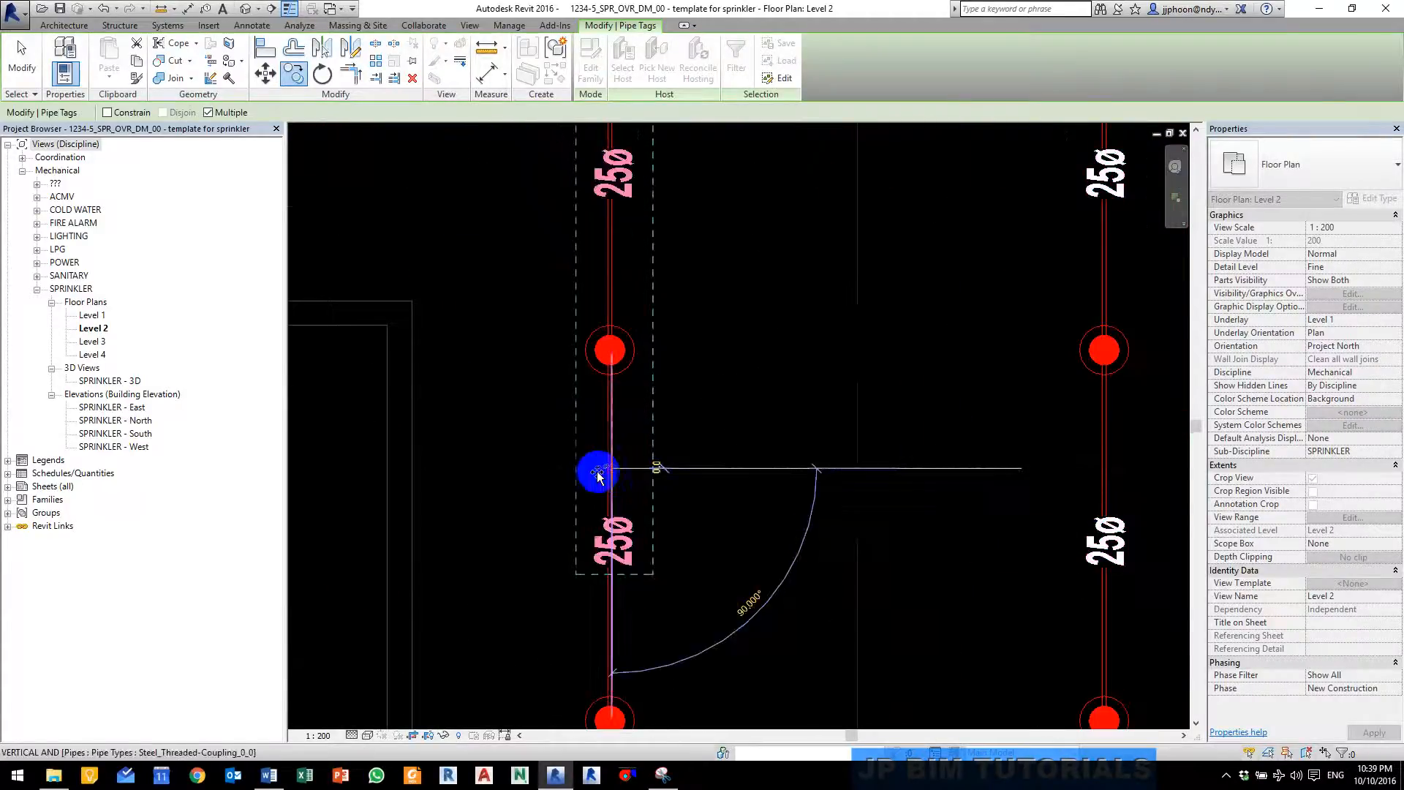
scroll(616, 483, down, 2)
click(324, 482)
scroll(537, 461, down, 2)
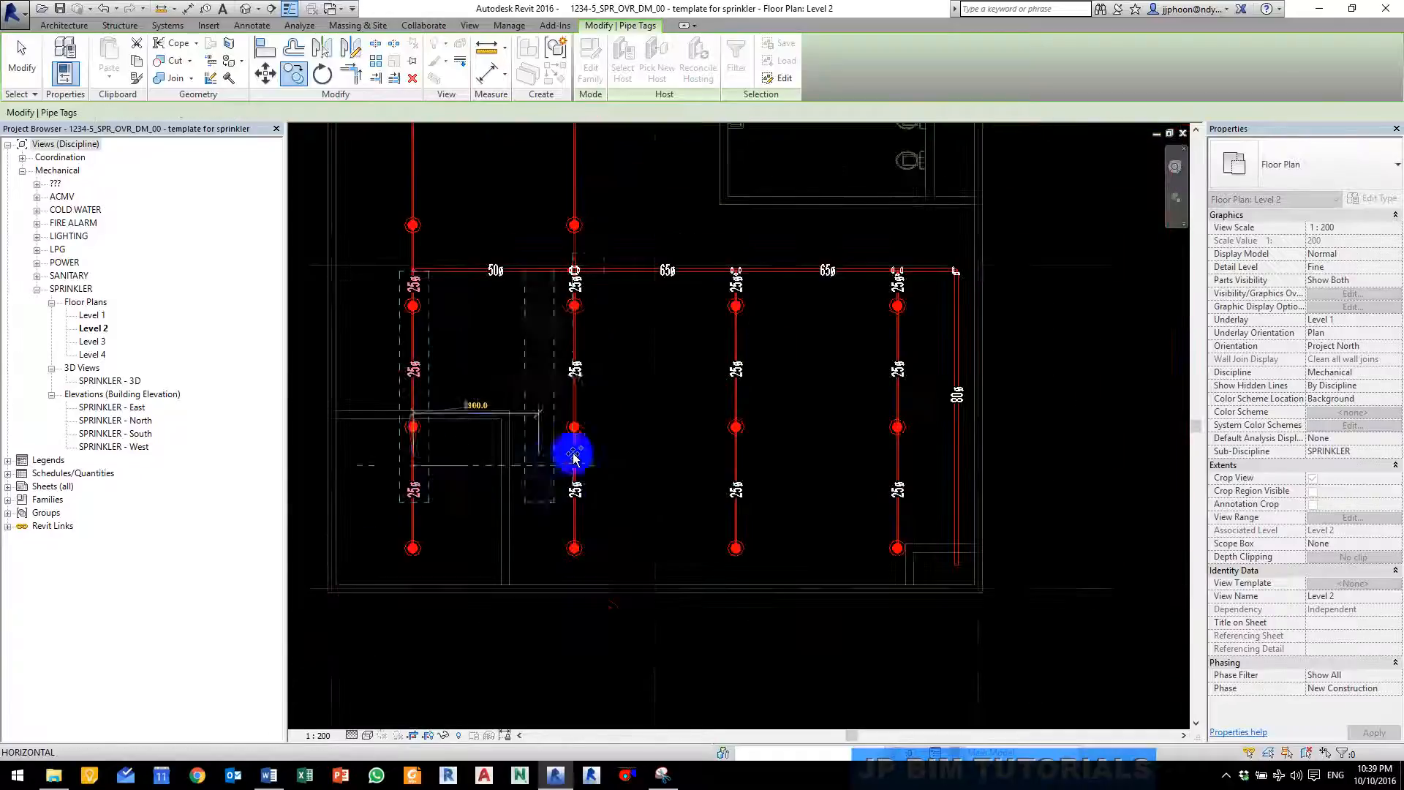
middle_drag(594, 427, 614, 495)
middle_drag(616, 393, 613, 564)
key(Escape)
key(Escape)
key(Escape)
Step: Tag by category the pipe segments above the main pipe in the first and second sprinkler columns
key(t)
key(g)
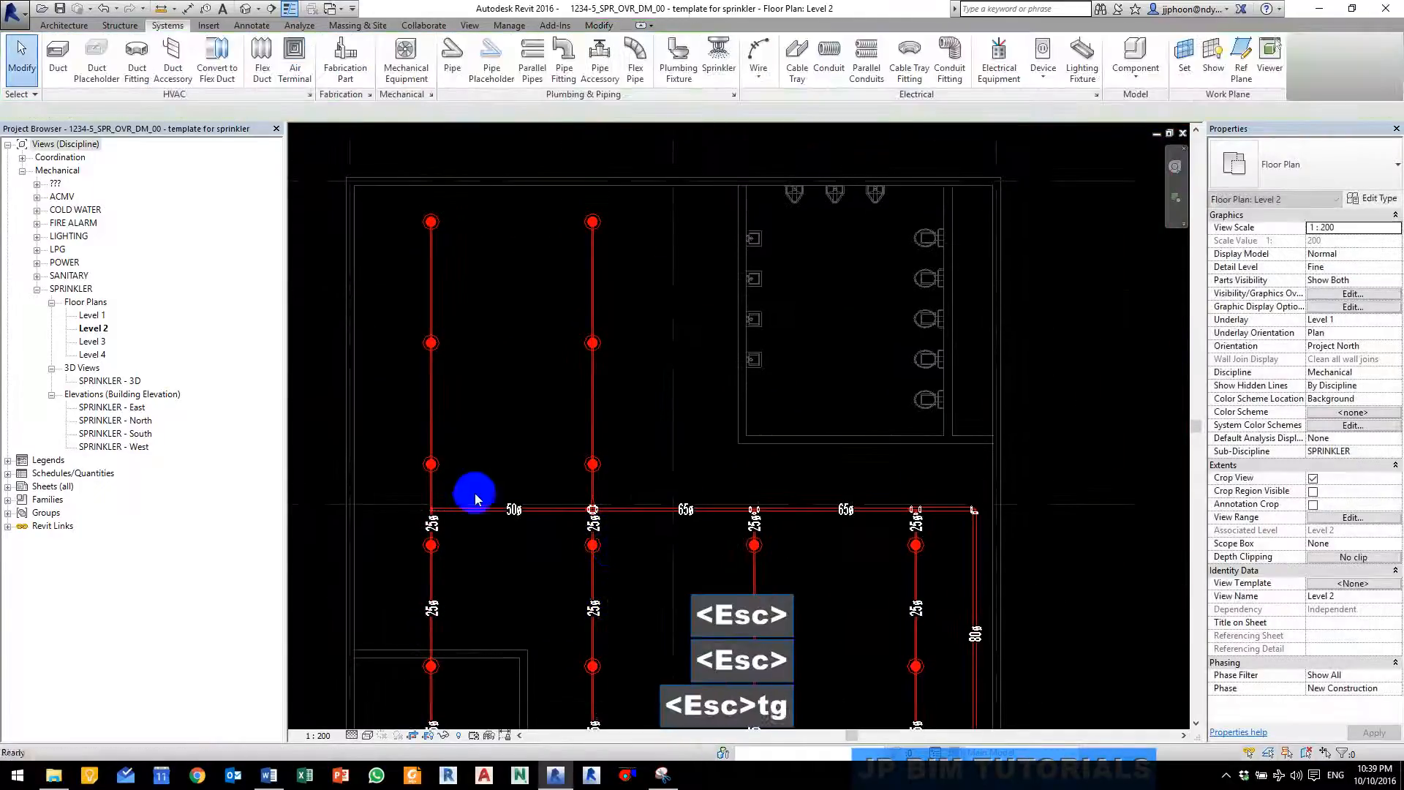
click(451, 494)
click(598, 495)
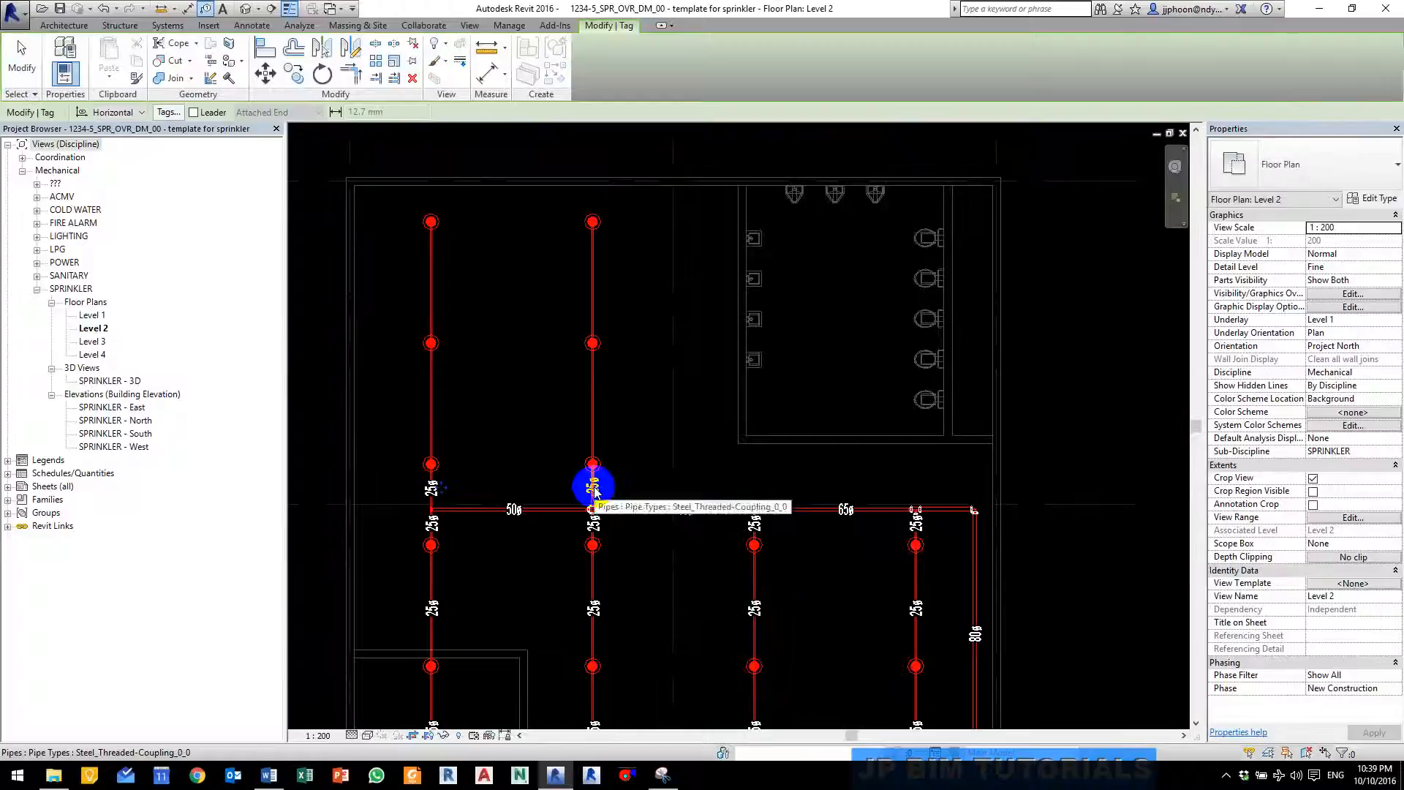
click(591, 407)
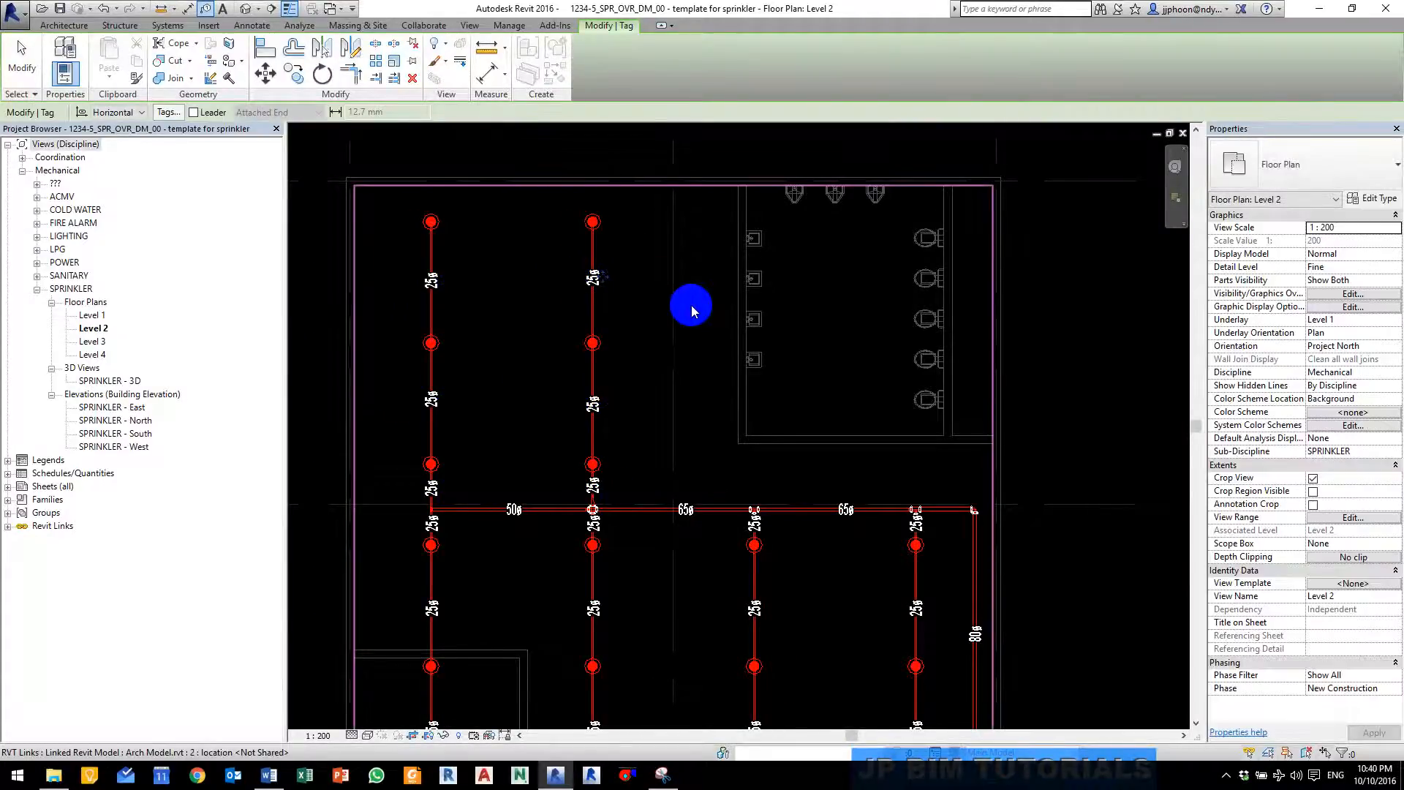
key(Escape)
key(Escape)
scroll(728, 276, down, 3)
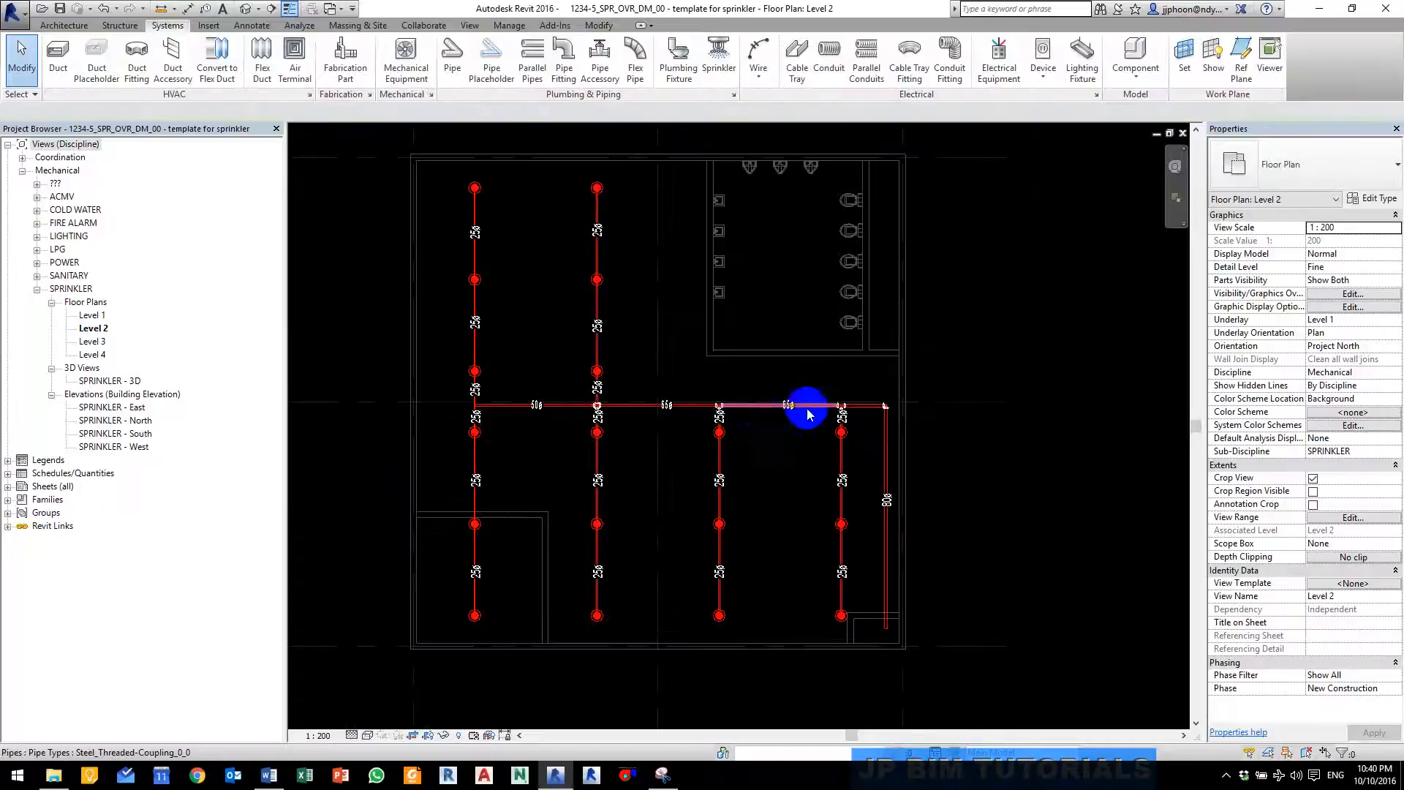
middle_drag(974, 415, 978, 455)
key(Escape)
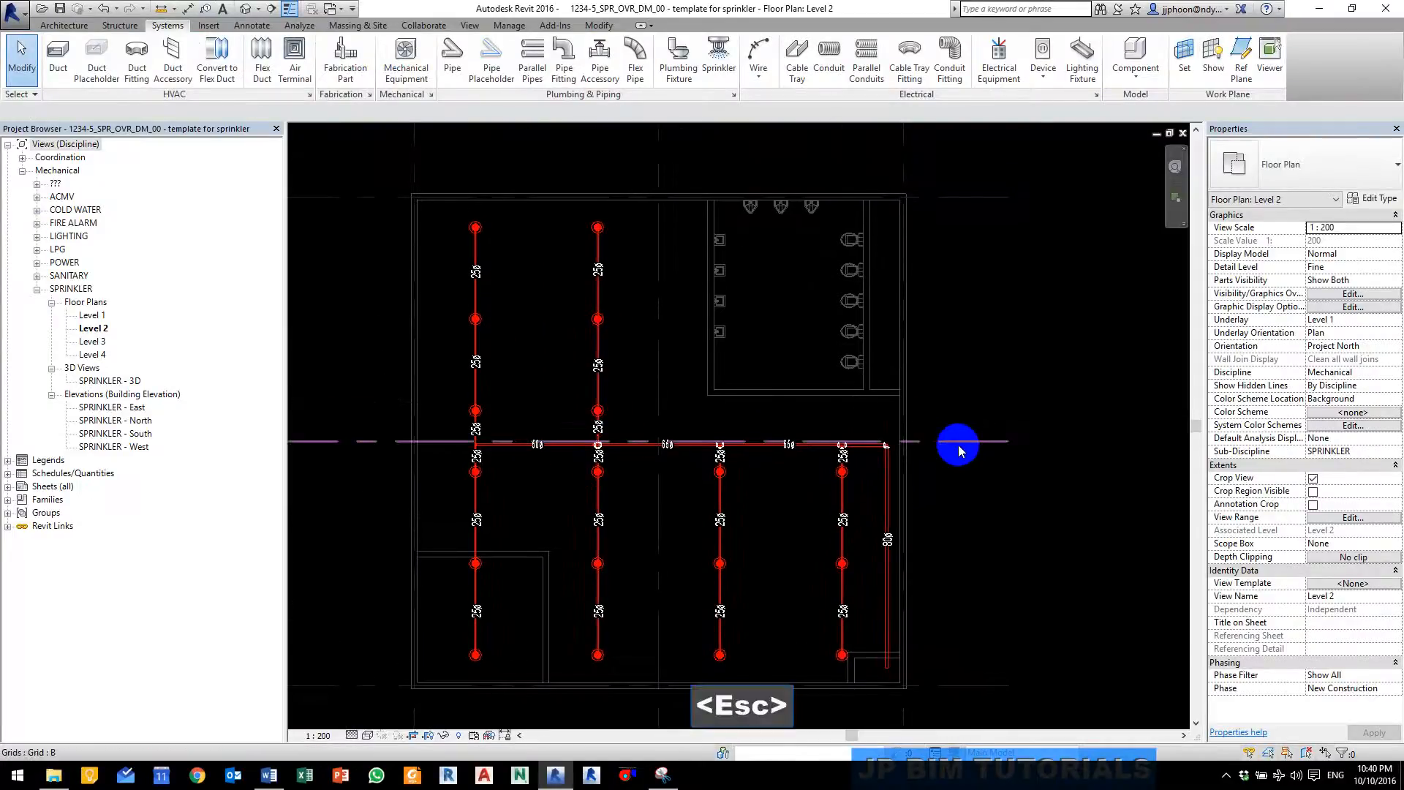